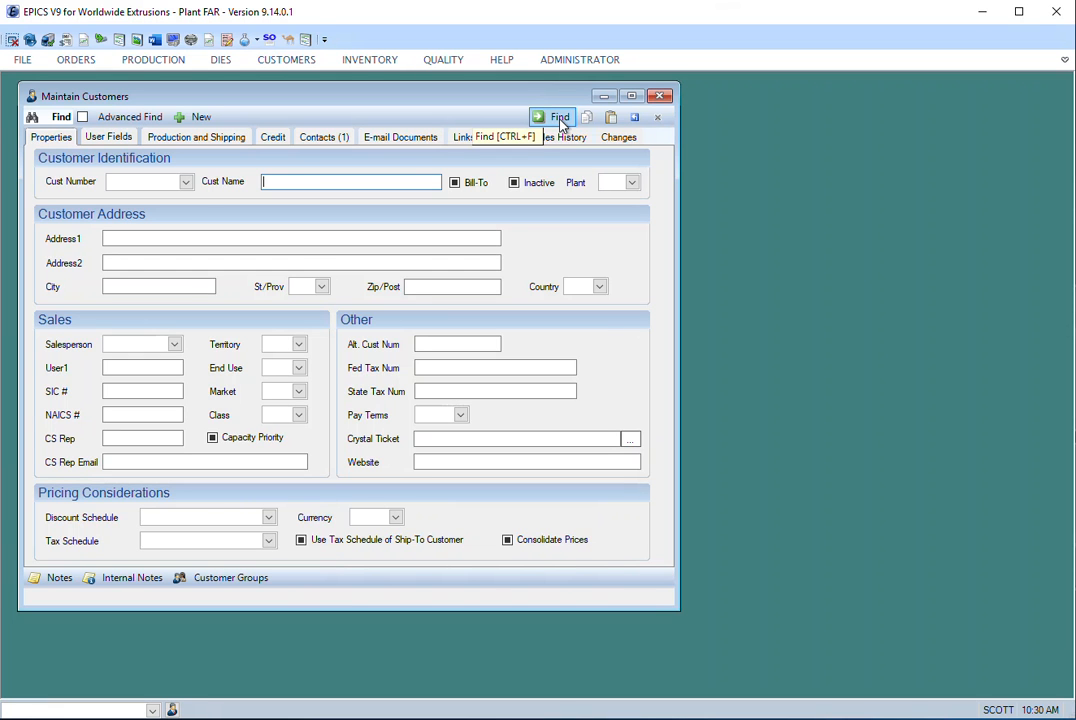
- Search for all customers without criteria, and search again with only the state set to IL
click(559, 118)
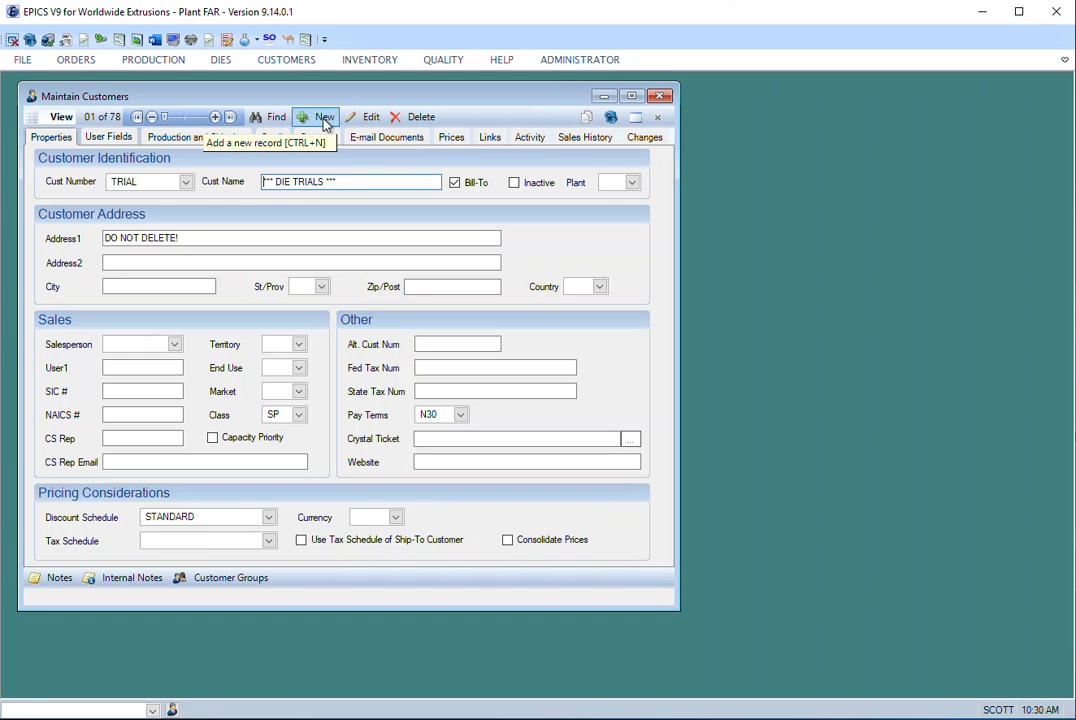
click(273, 119)
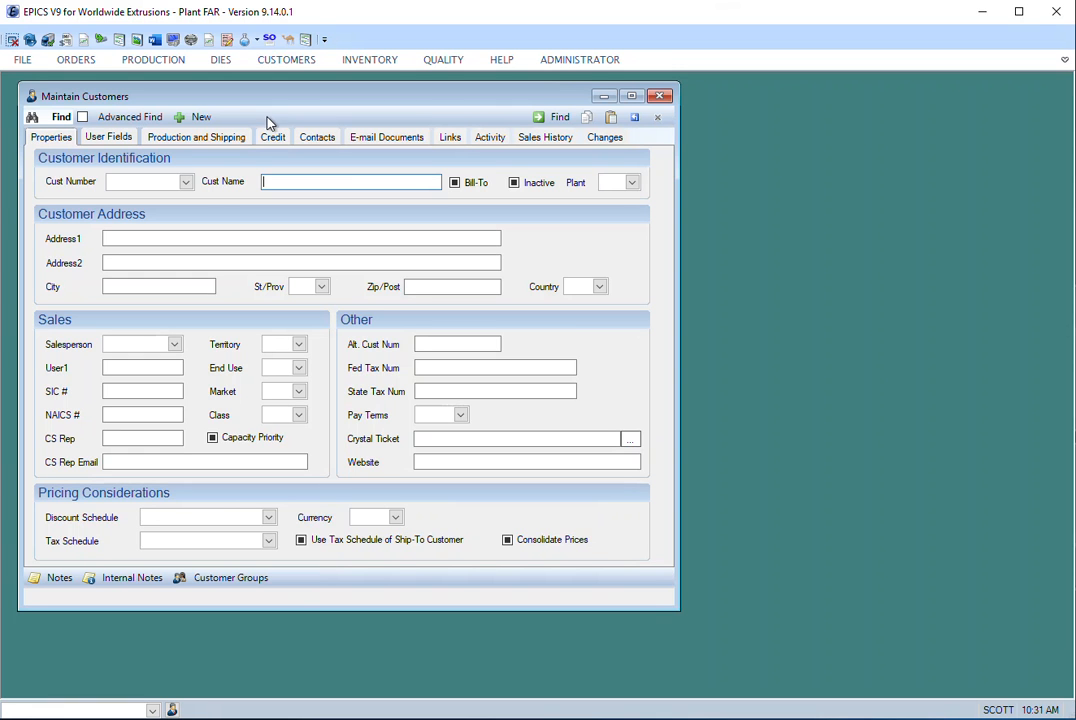
click(324, 288)
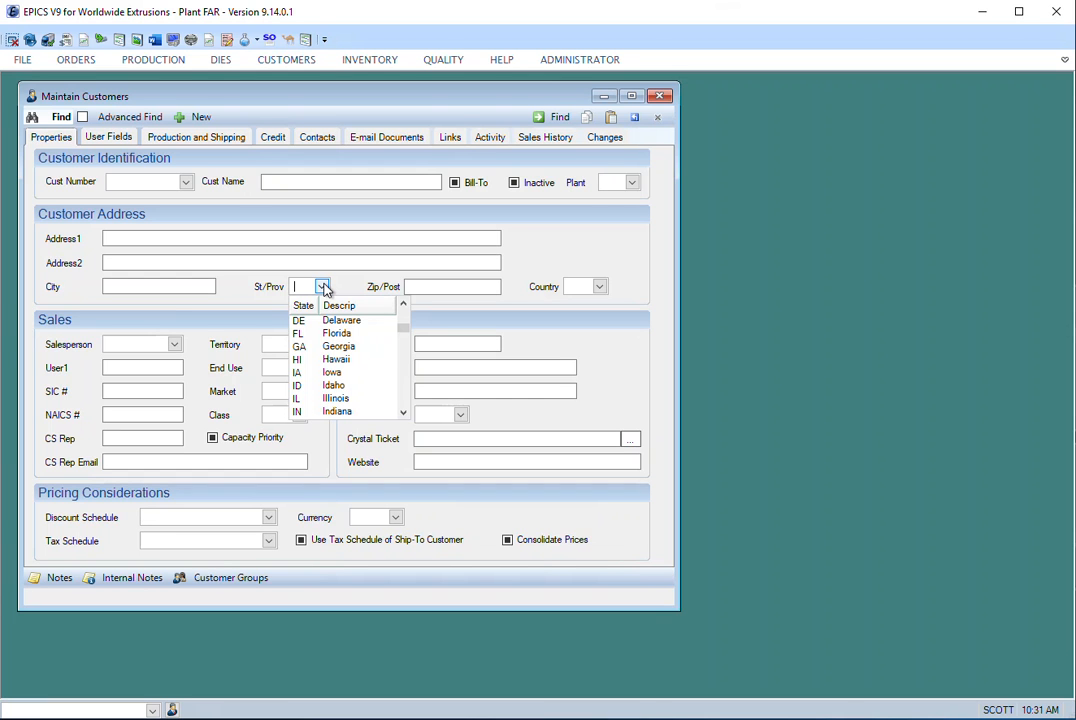
click(338, 400)
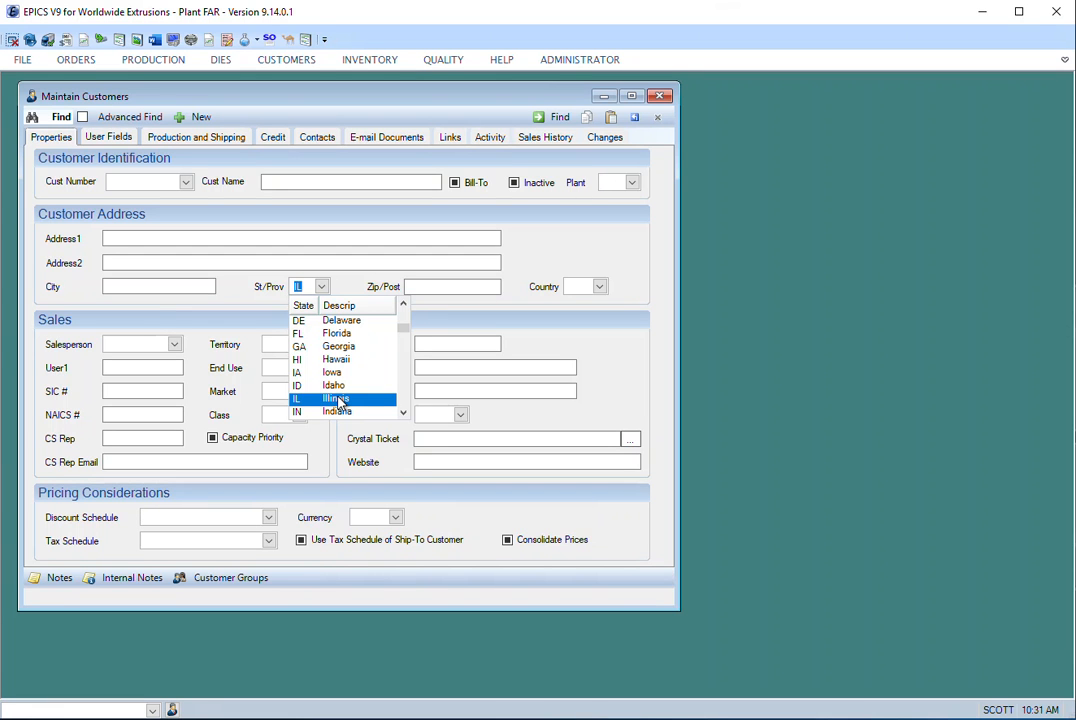
click(338, 400)
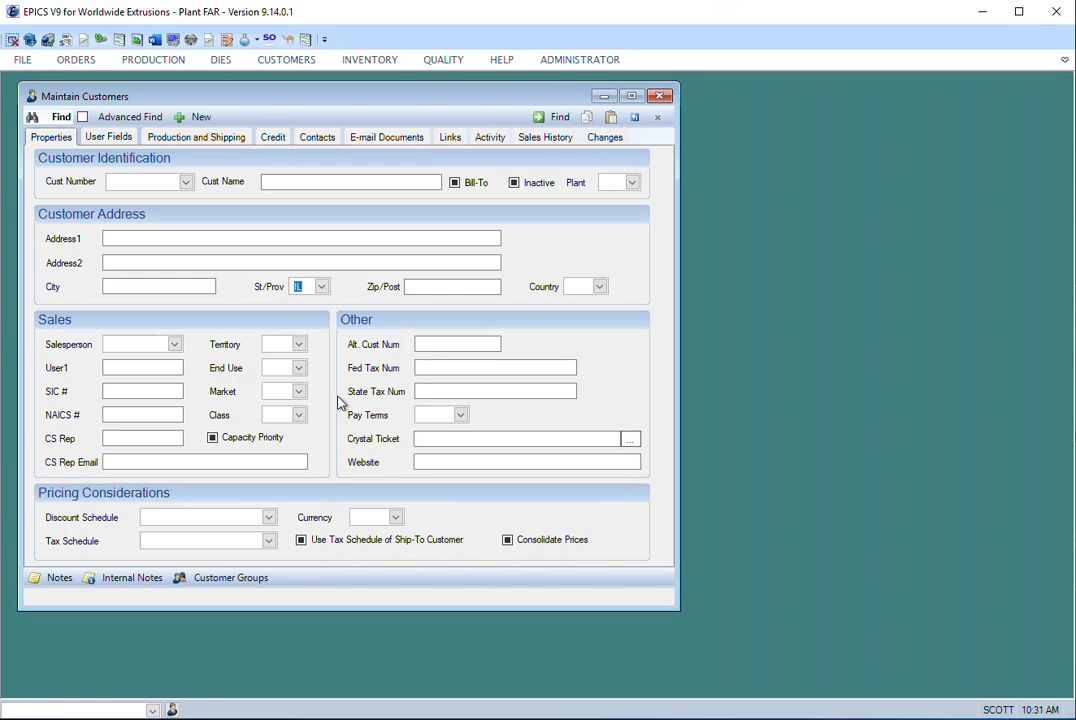
click(548, 121)
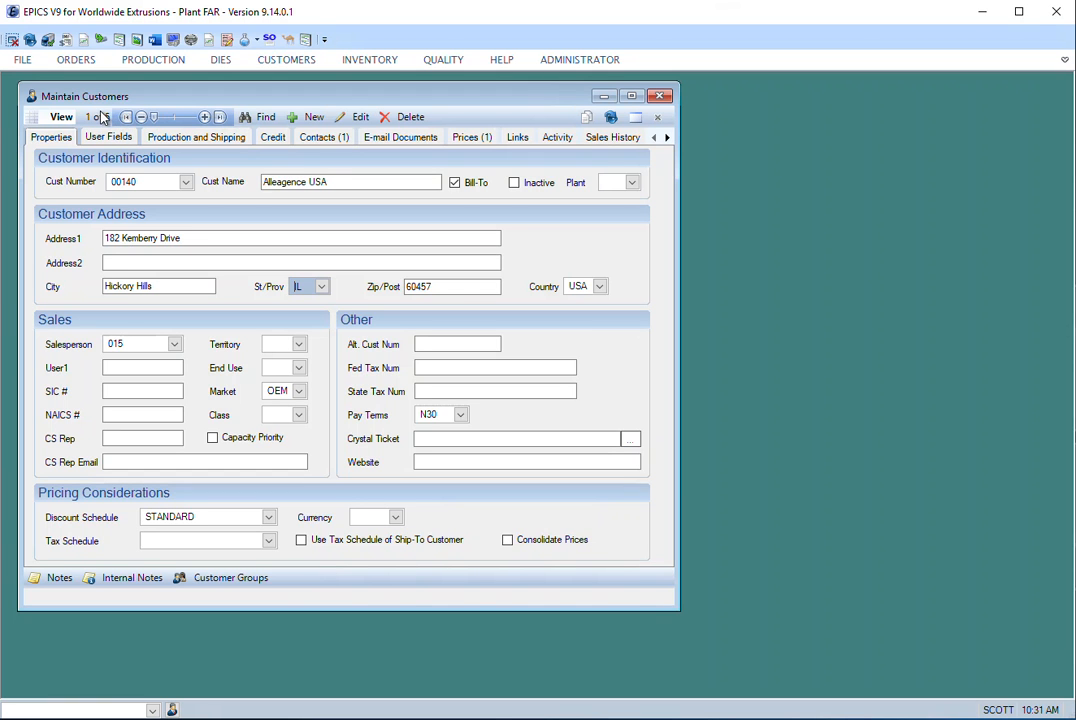
- Browse the Illinois customer records one by one to the last and back, and jump to the first and last record
click(204, 118)
click(204, 118)
click(204, 118)
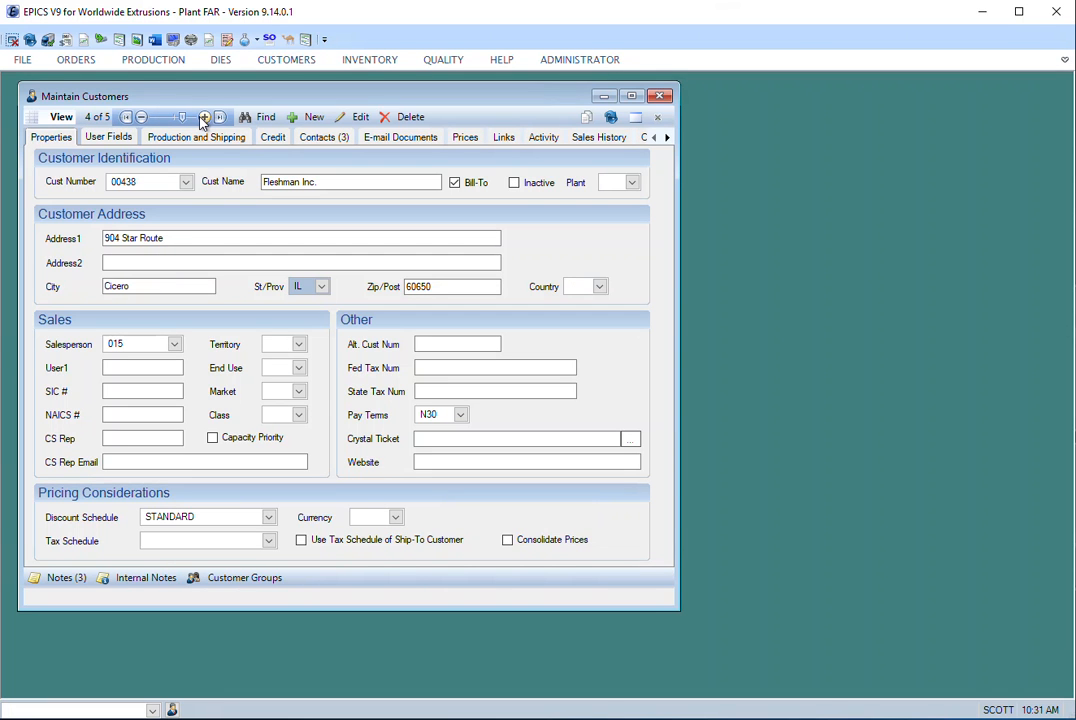
click(204, 118)
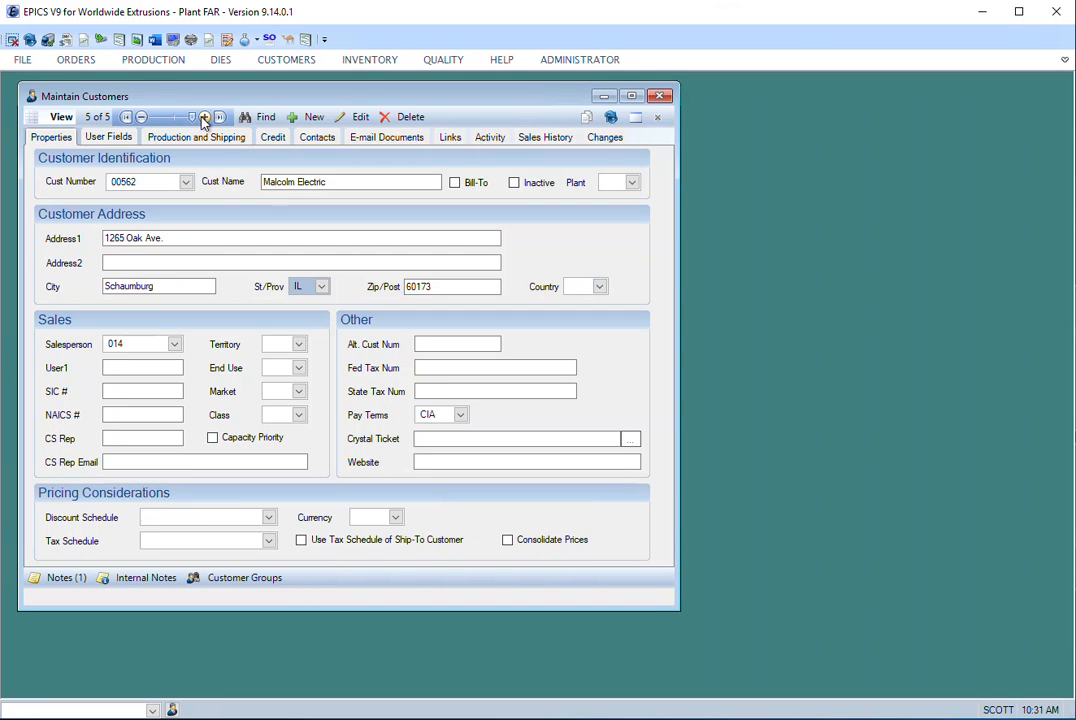
click(142, 117)
click(142, 117)
click(142, 117)
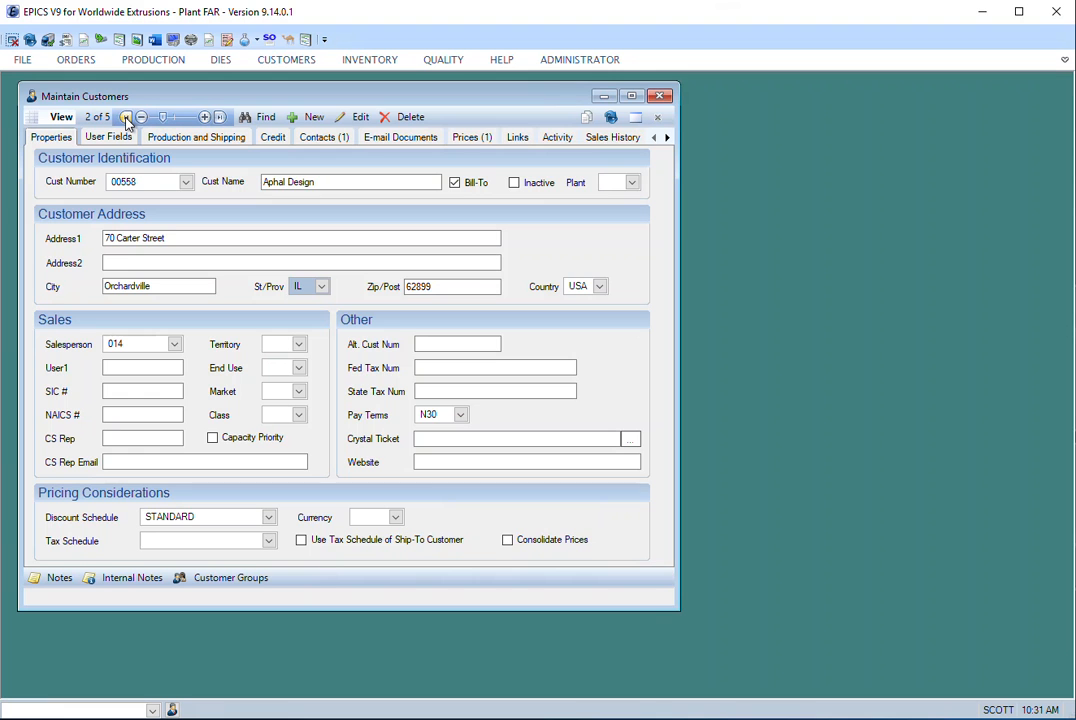
click(125, 117)
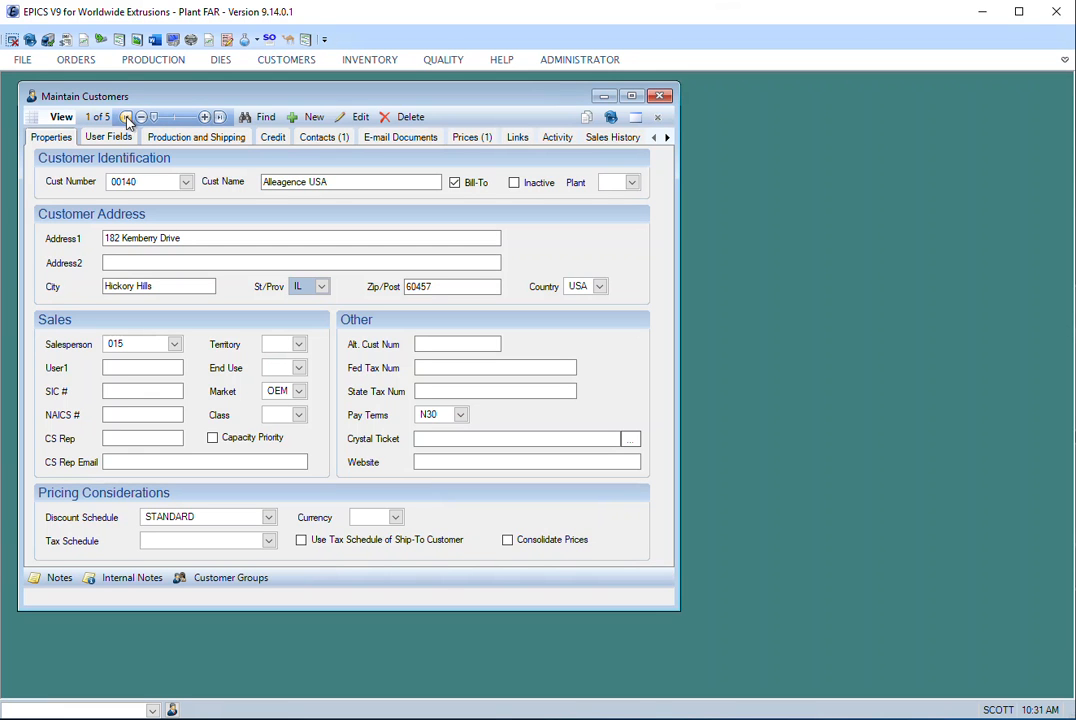
click(221, 117)
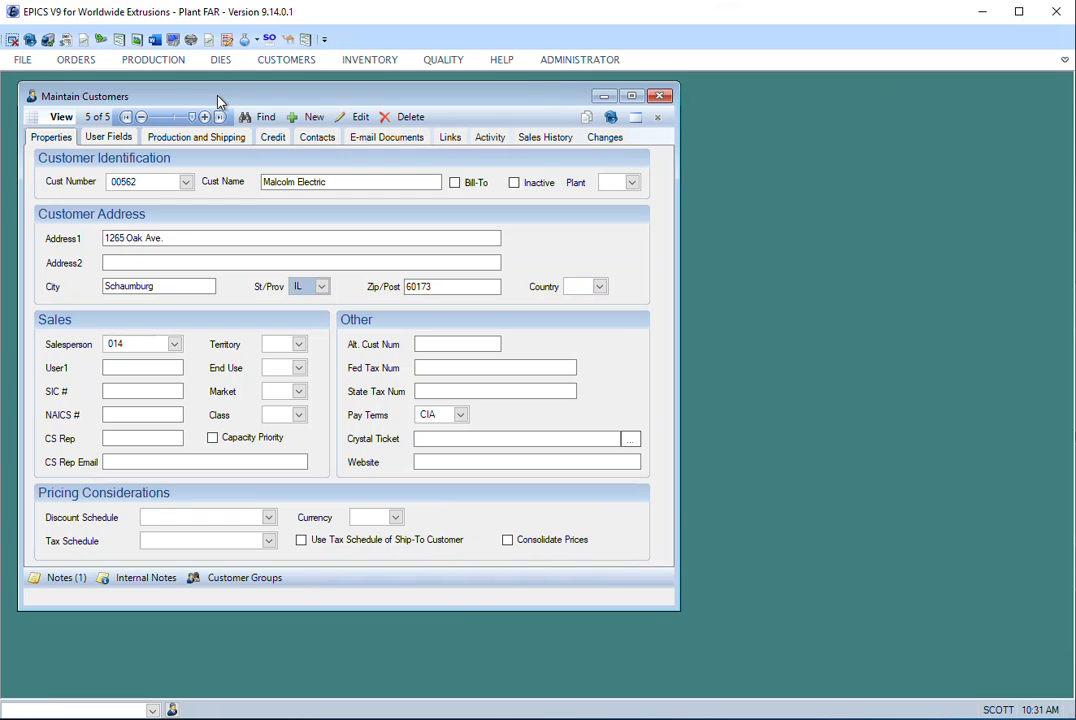
- Page back through the Illinois customer records to the first one and forward again to the last
key(Page_Up)
key(Page_Up)
key(Page_Up)
key(Page_Up)
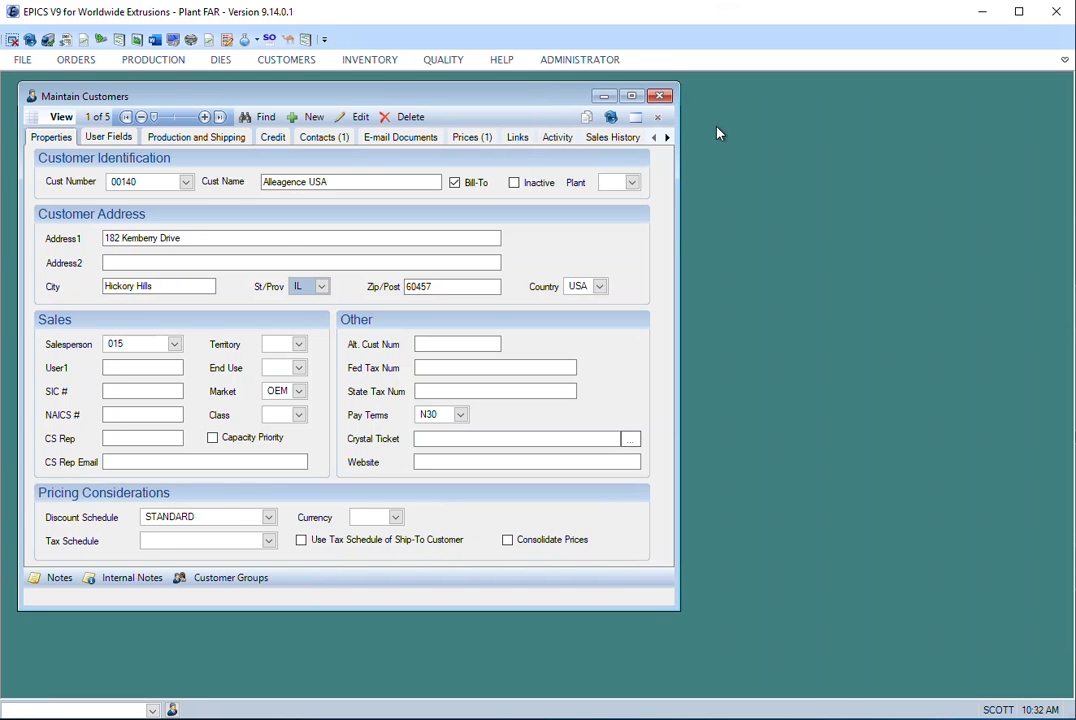
key(Page_Down)
key(Page_Down)
key(Page_Down)
key(Page_Down)
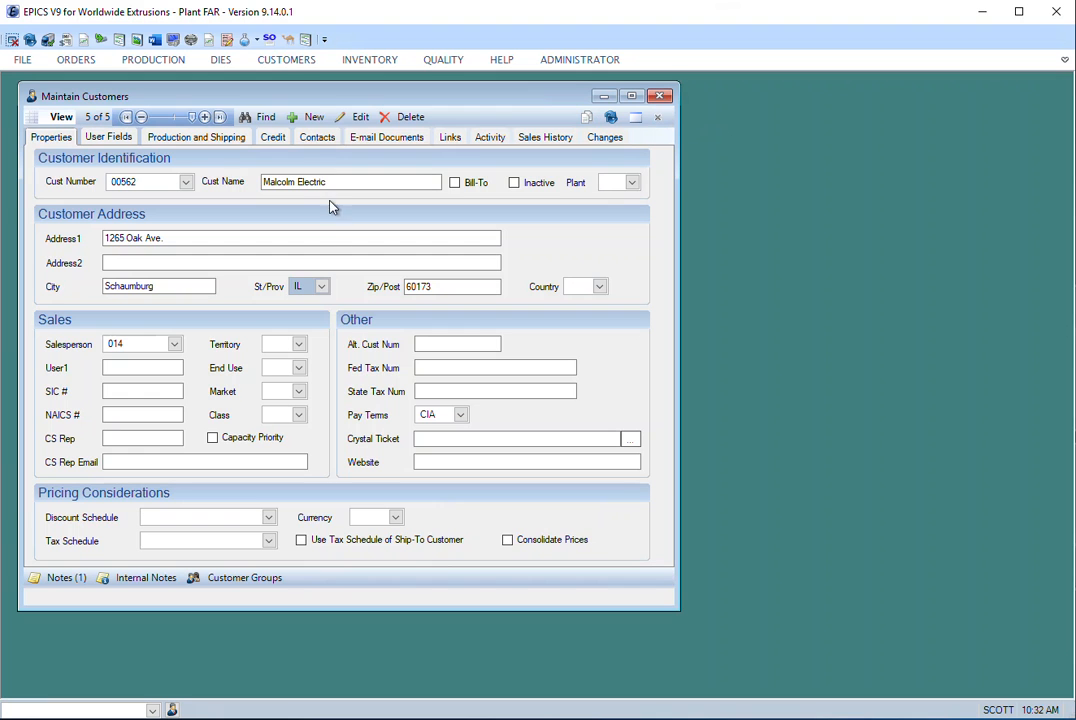
- Examine the state used as the search criterion on the last found customer record
mouse_move(309, 285)
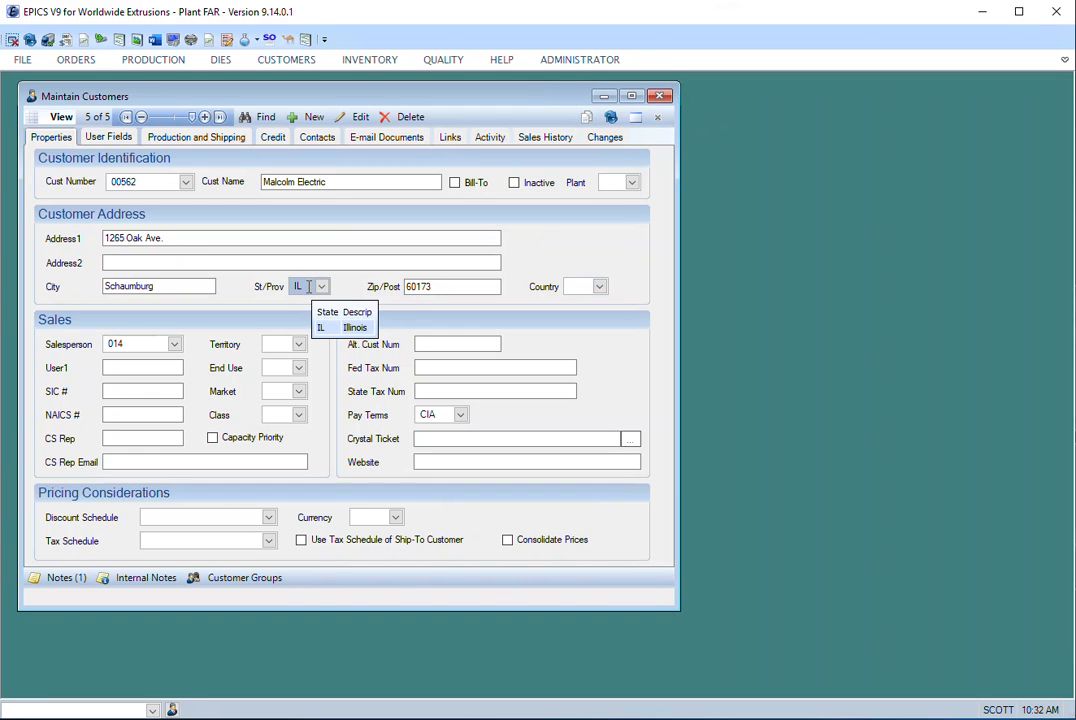
click(304, 287)
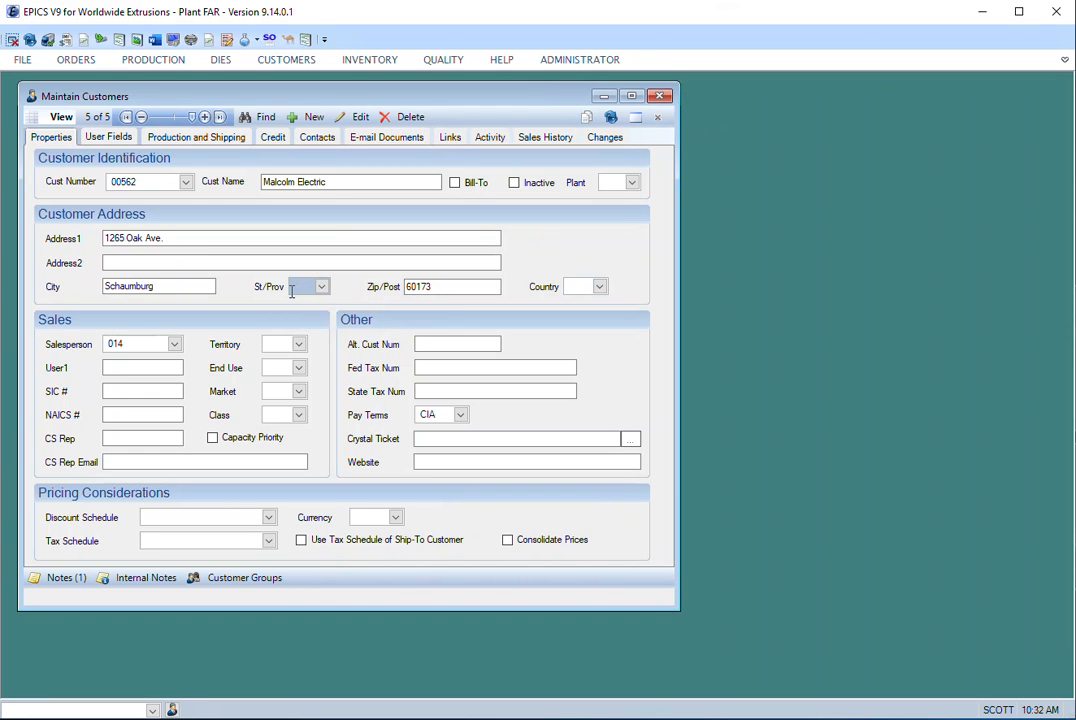
click(311, 287)
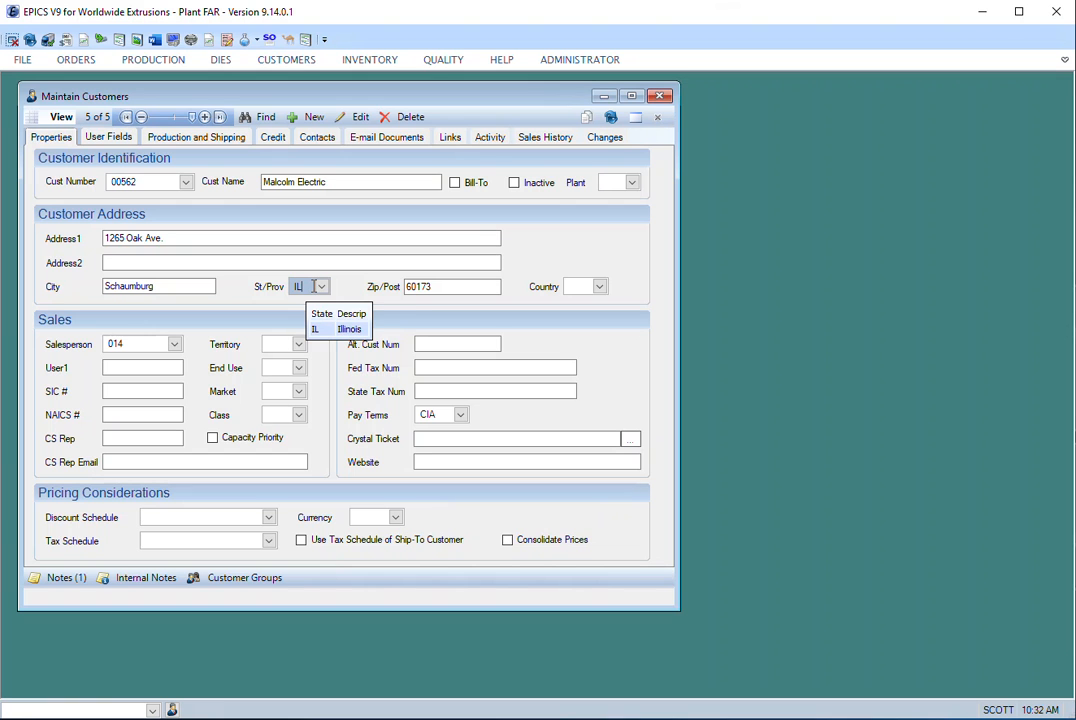
click(312, 287)
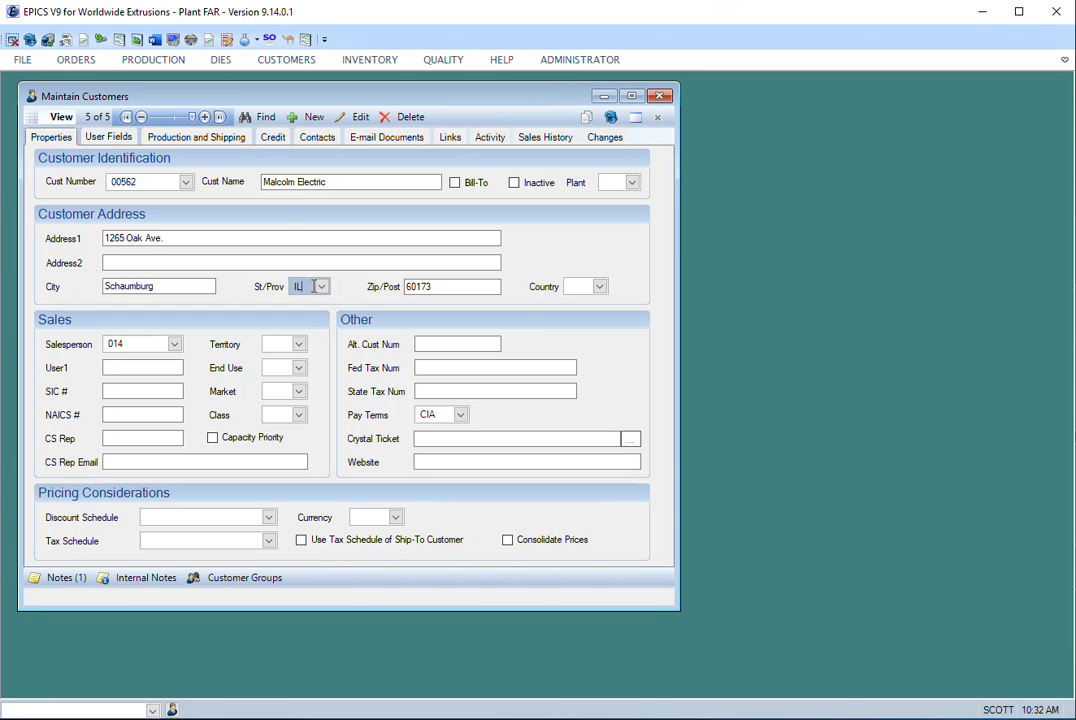
- Refine the Illinois customer search by adding pay terms N30, and run it
click(258, 118)
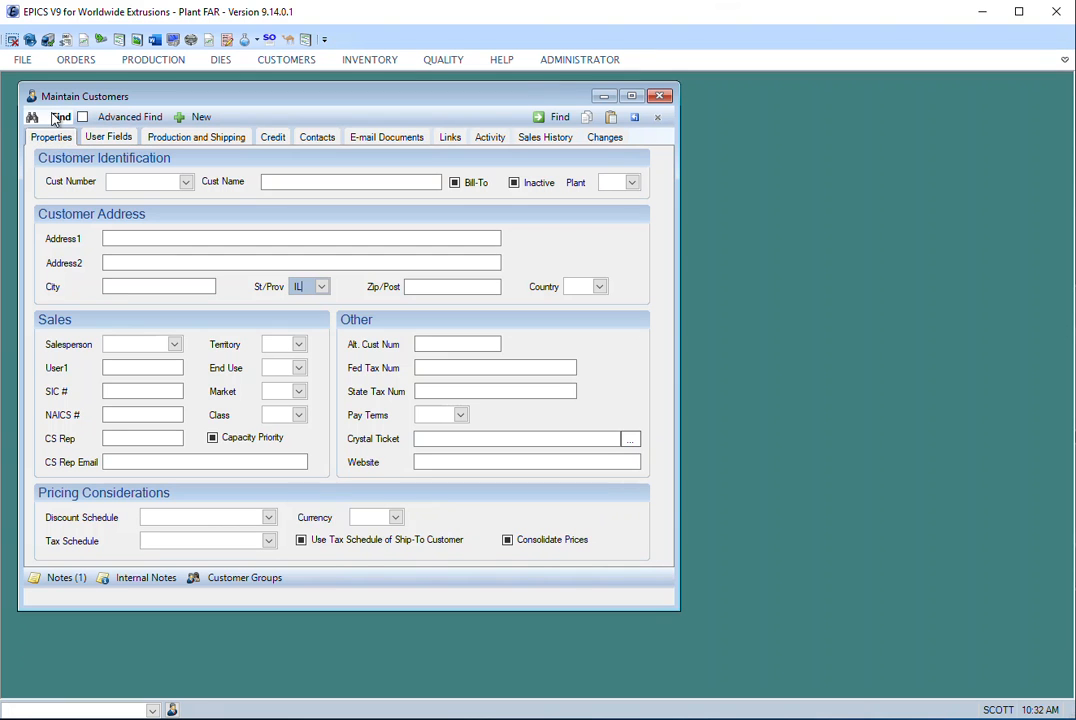
click(313, 287)
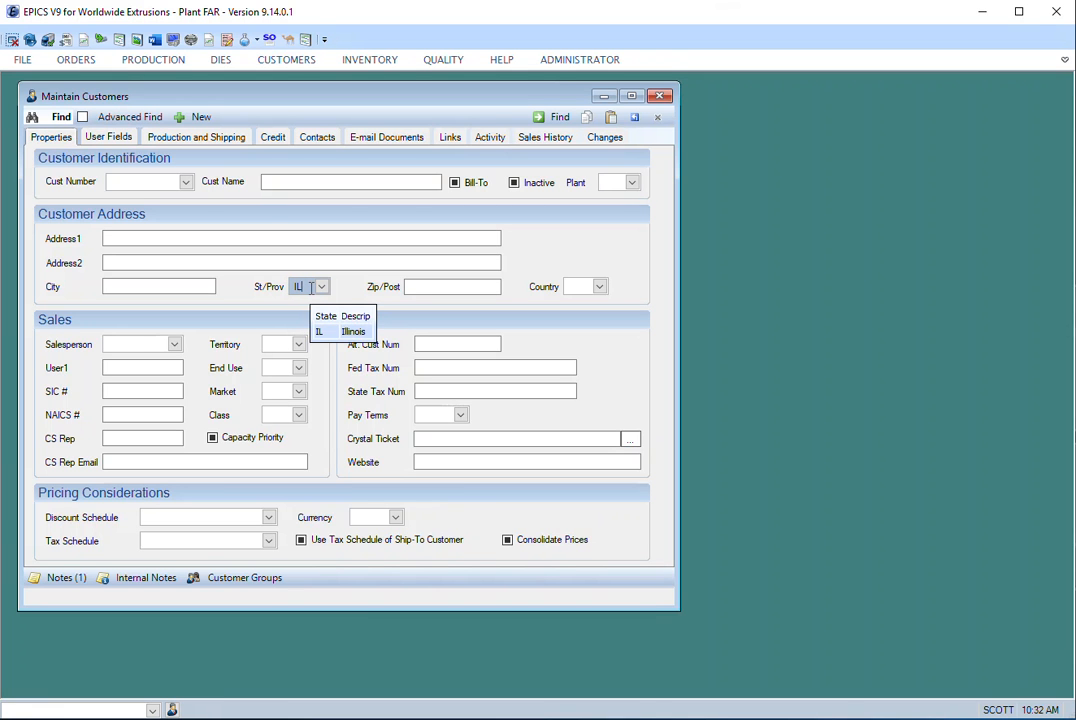
click(461, 416)
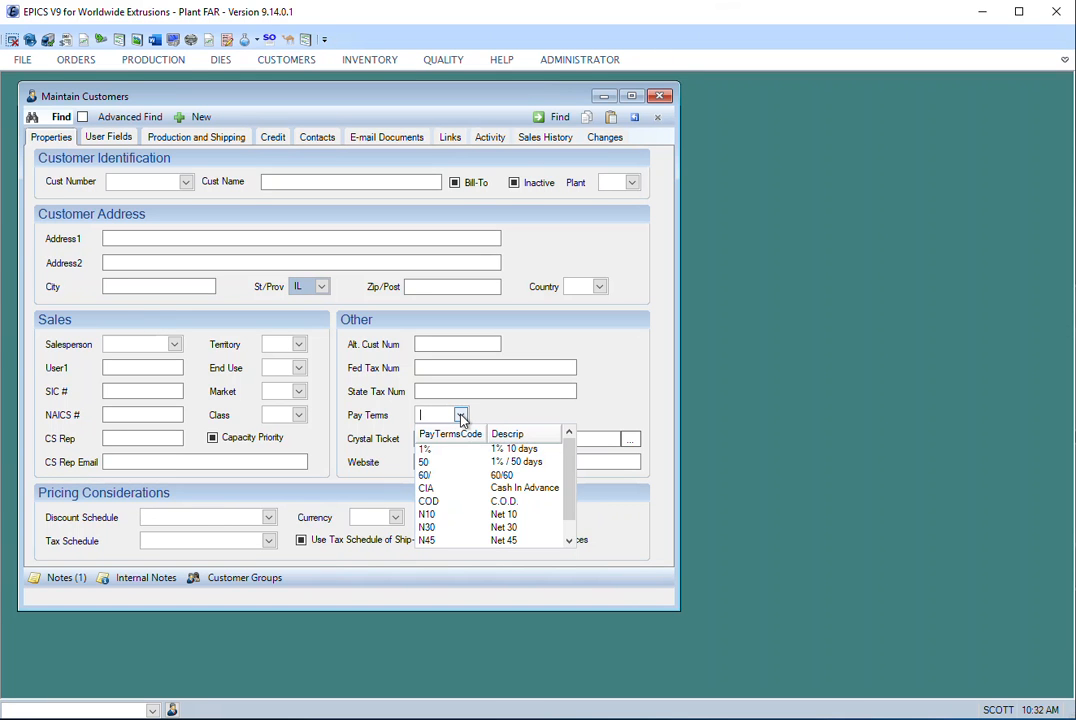
click(432, 528)
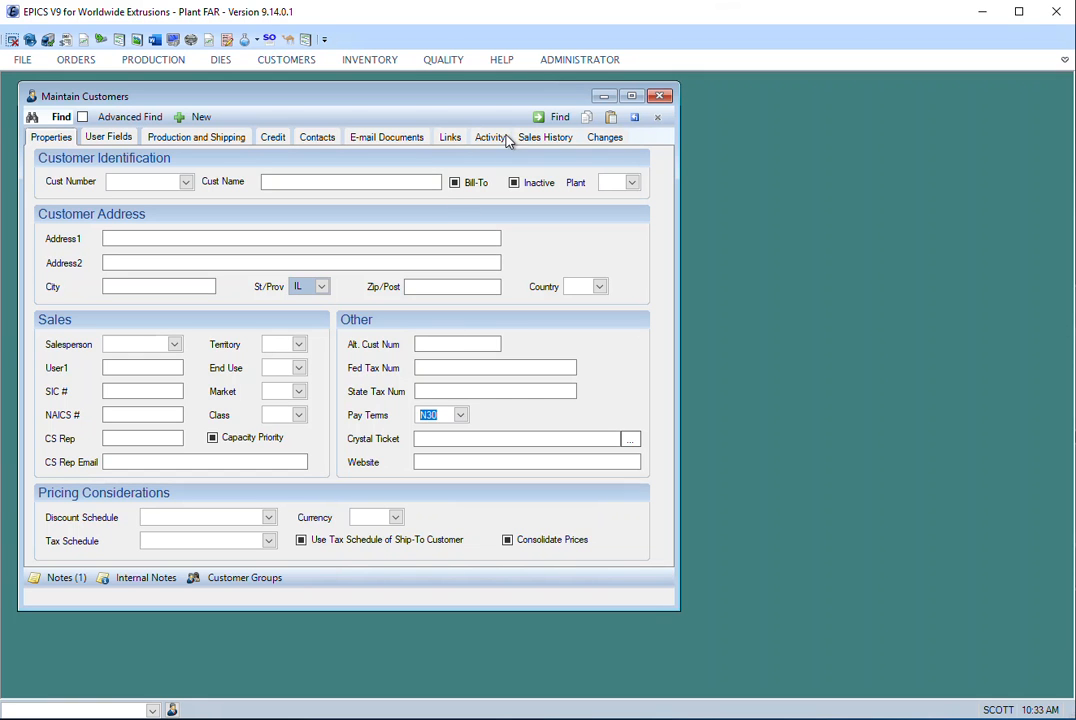
click(557, 119)
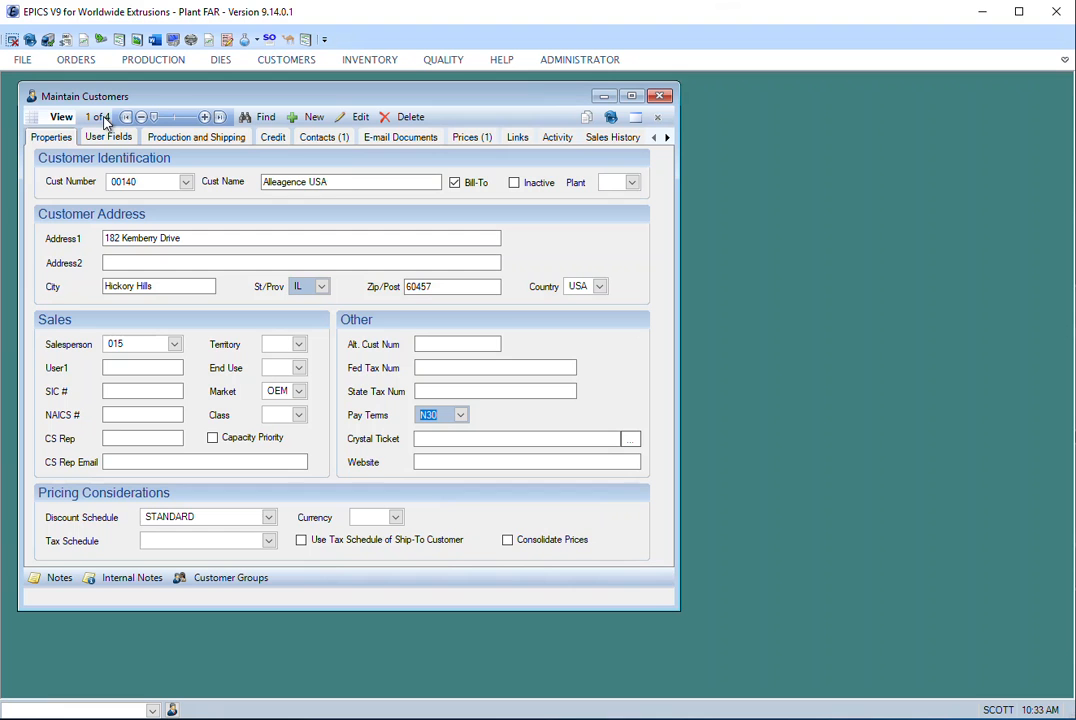
- Step through the customers found for IL and N30 up to the last record
click(204, 117)
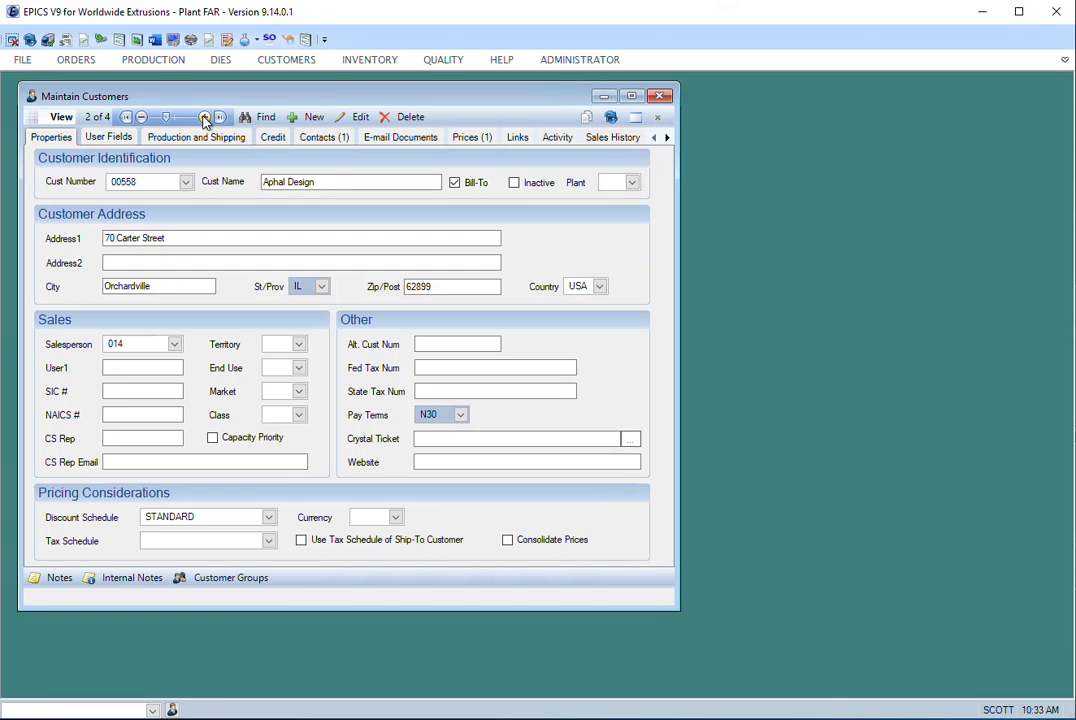
click(204, 117)
click(204, 117)
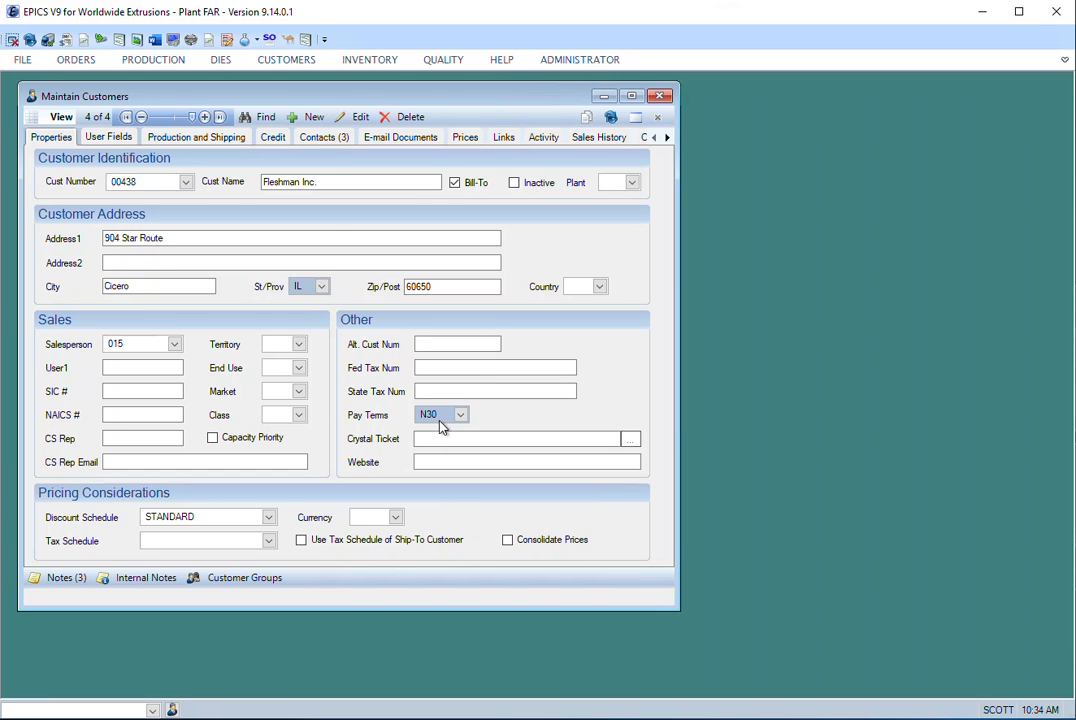
- Clear the previous search criteria and search for customers whose name starts with "Acme"
click(262, 118)
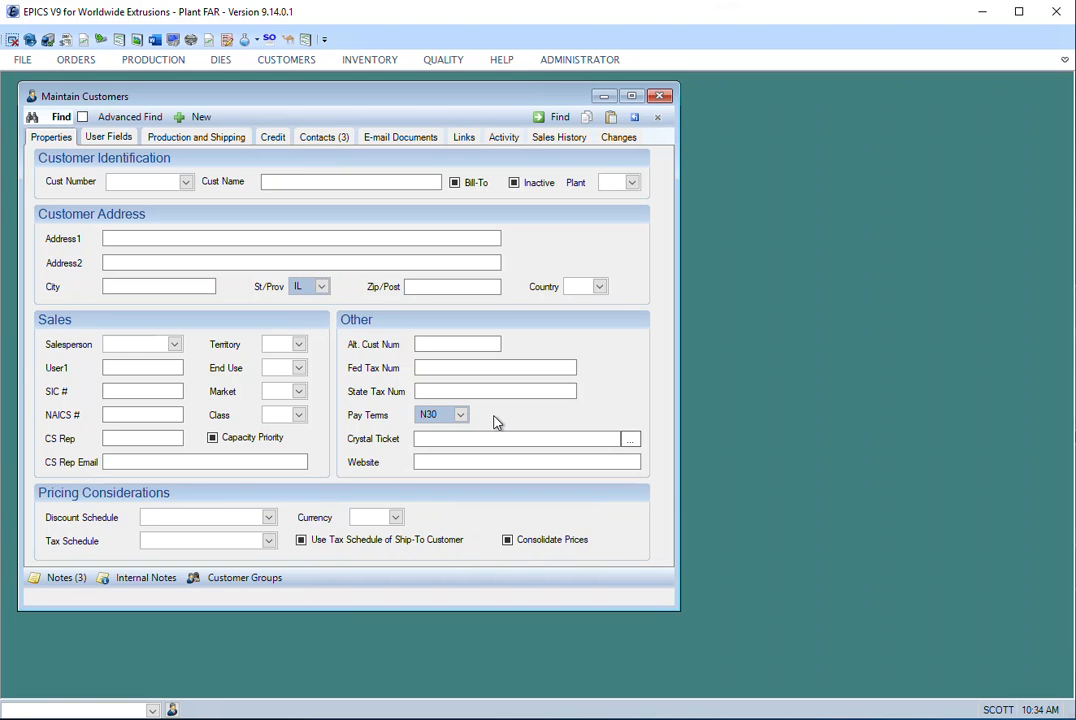
click(636, 118)
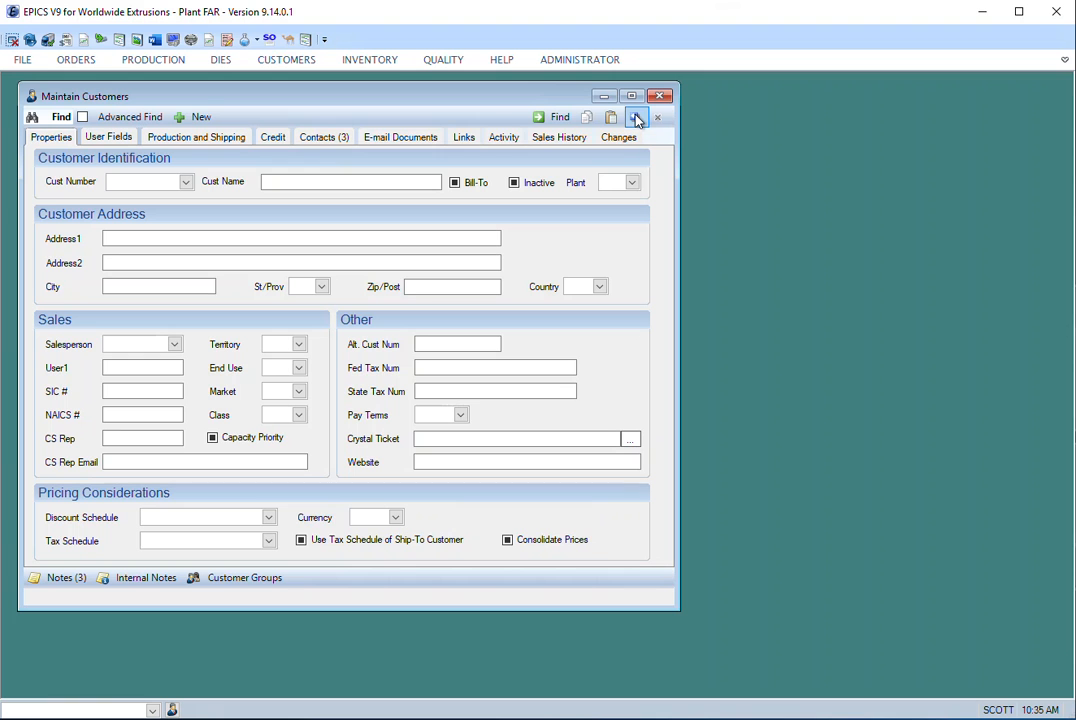
click(342, 186)
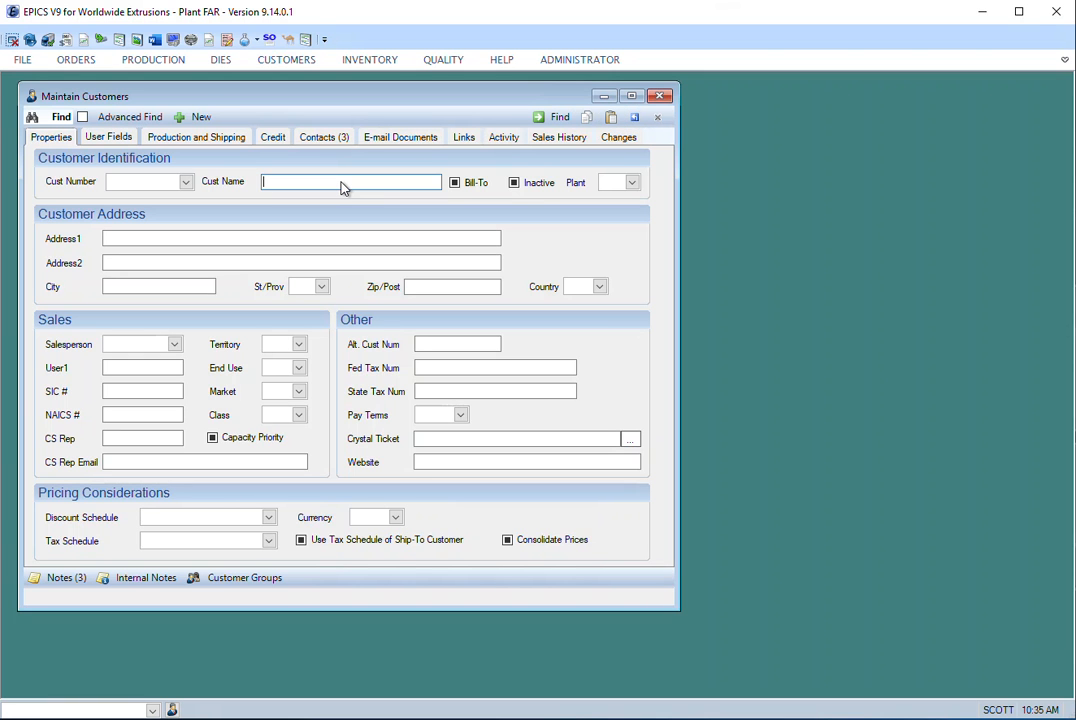
text(Acme)
click(553, 118)
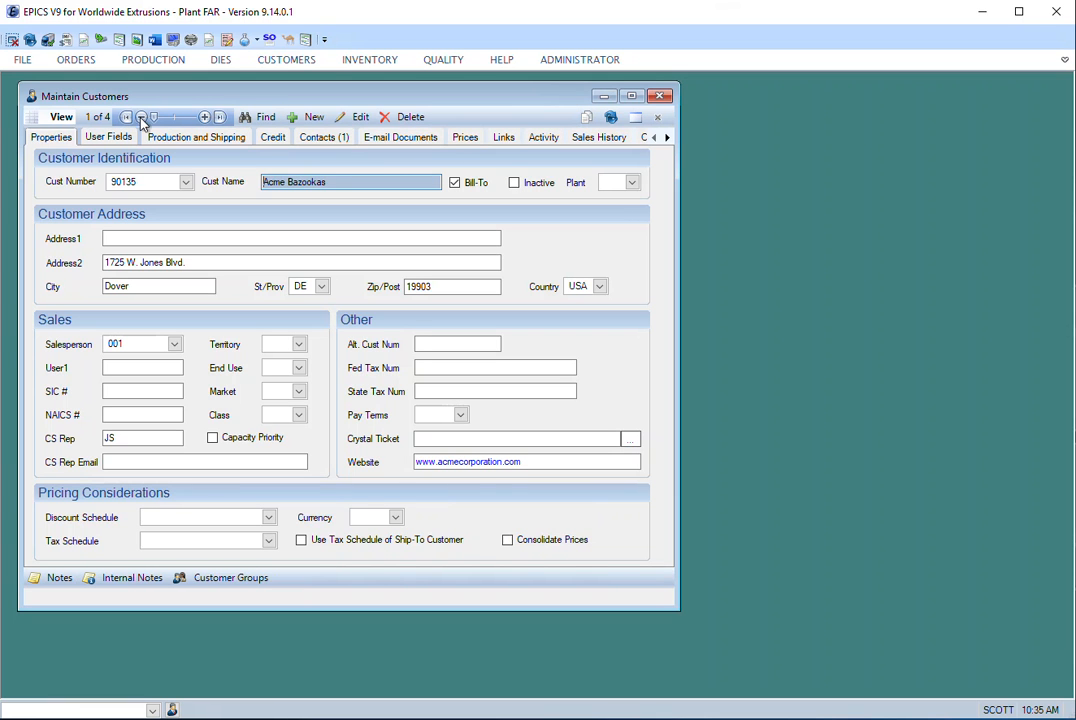
- Step through the found Acme customer records up to the last one
click(204, 118)
click(204, 118)
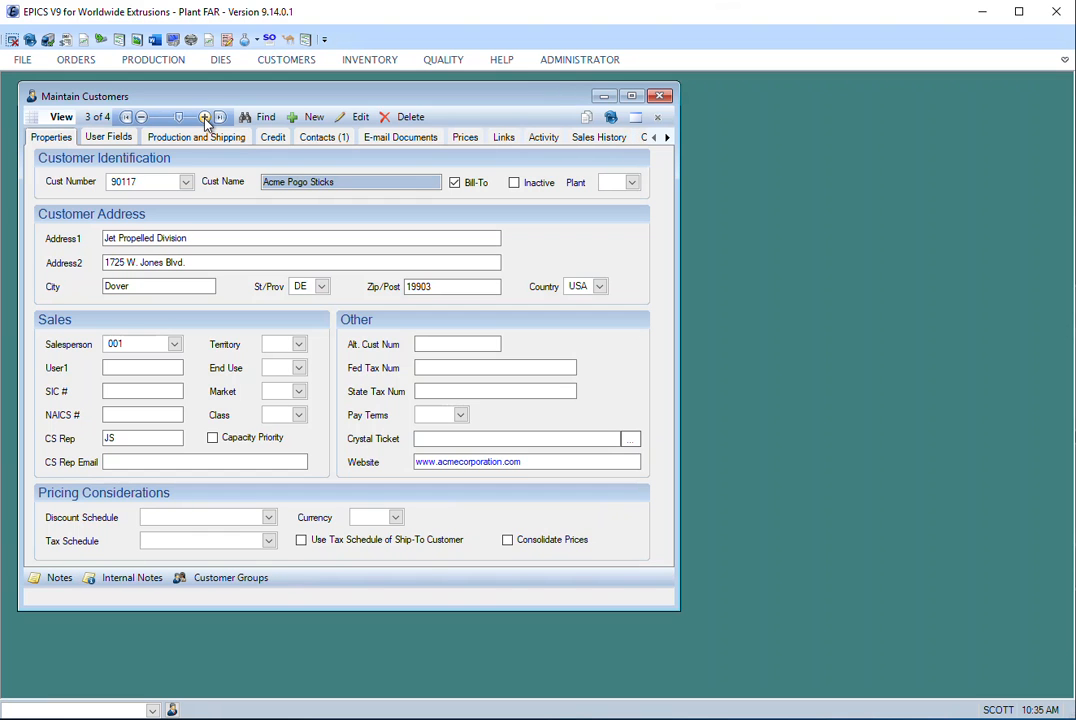
click(204, 118)
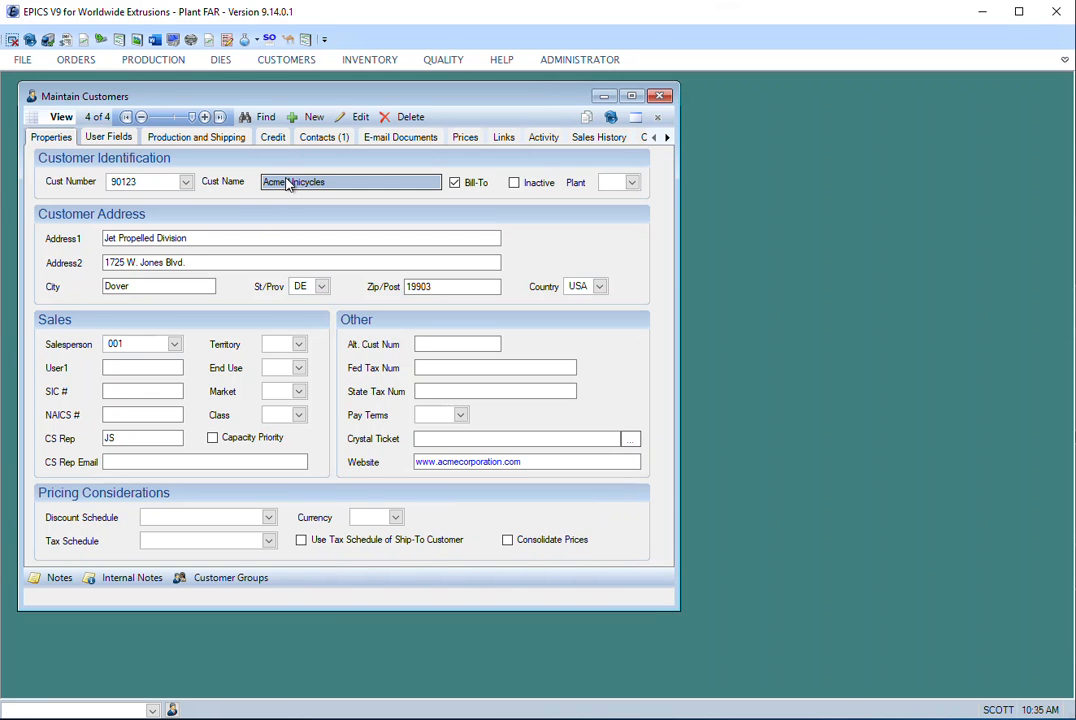
- Run the same "Acme" customer search again and move on to the second record
click(257, 118)
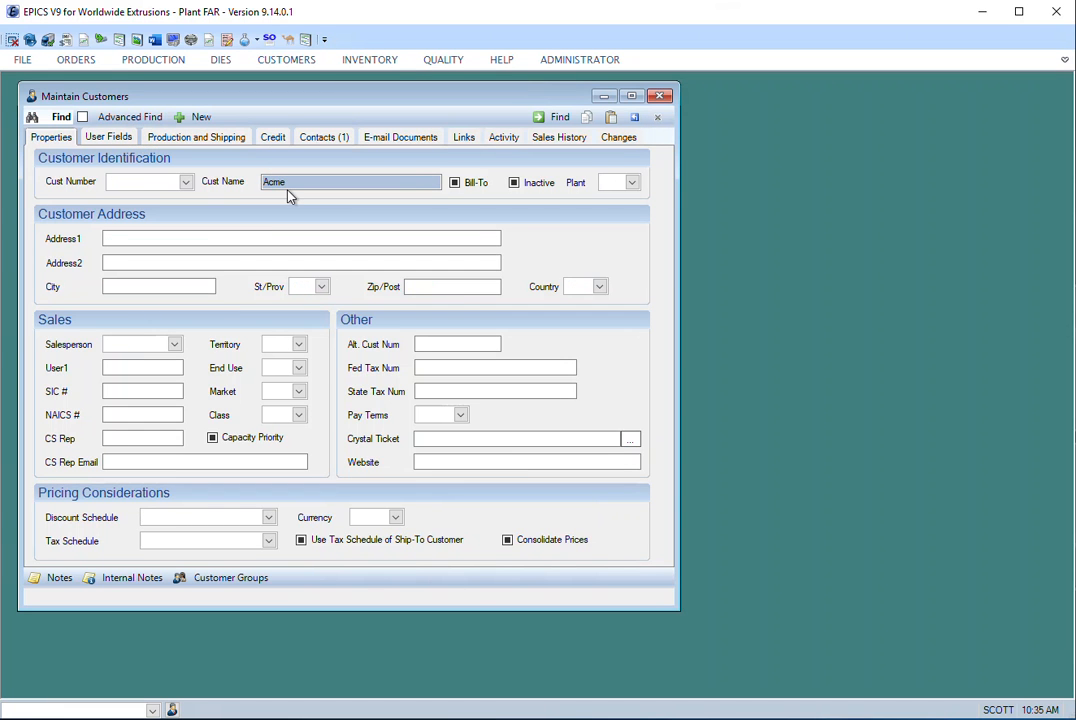
click(540, 121)
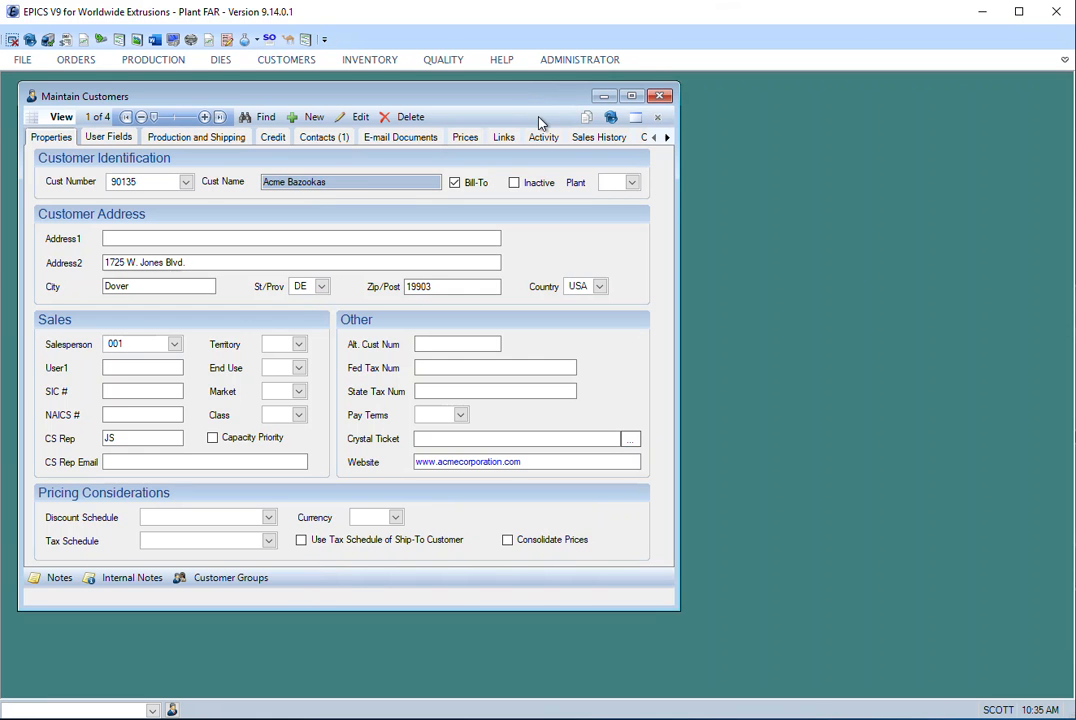
click(206, 118)
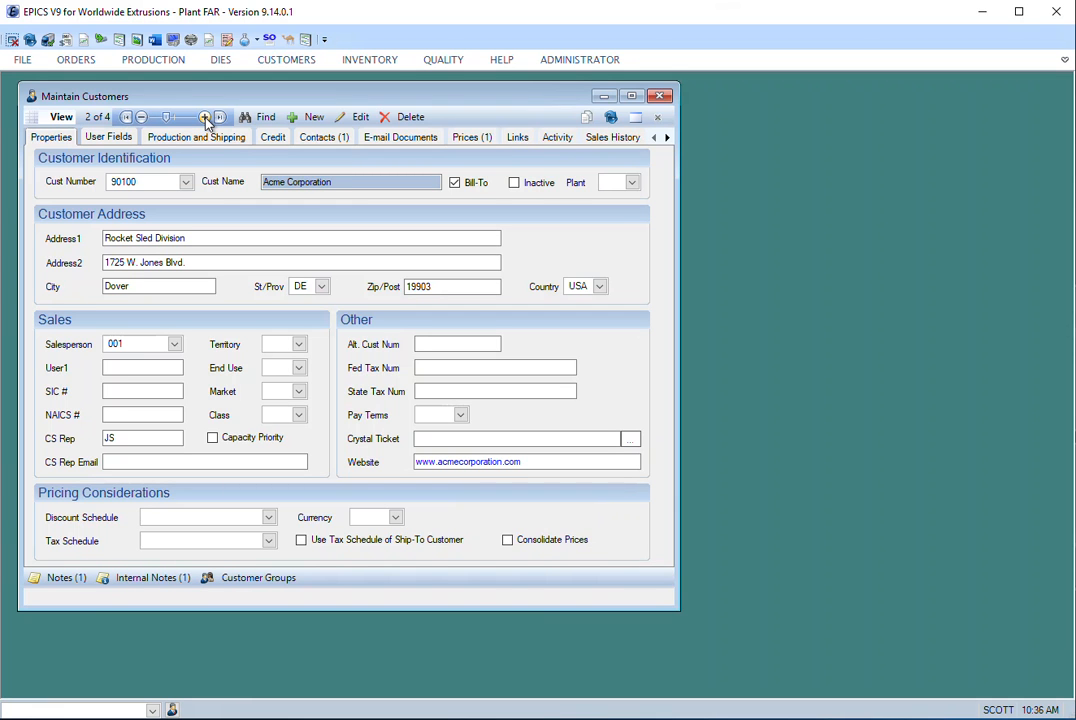
- Narrow the customer name criterion to "Acme corp" and run the search
click(310, 181)
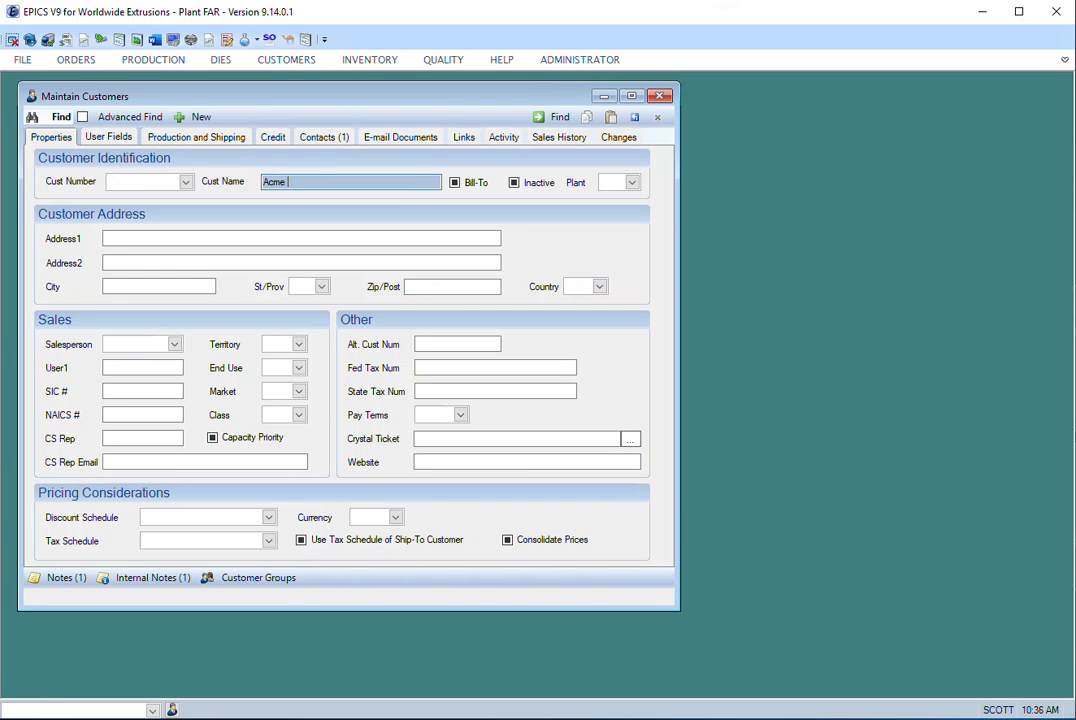
text(corp)
click(548, 118)
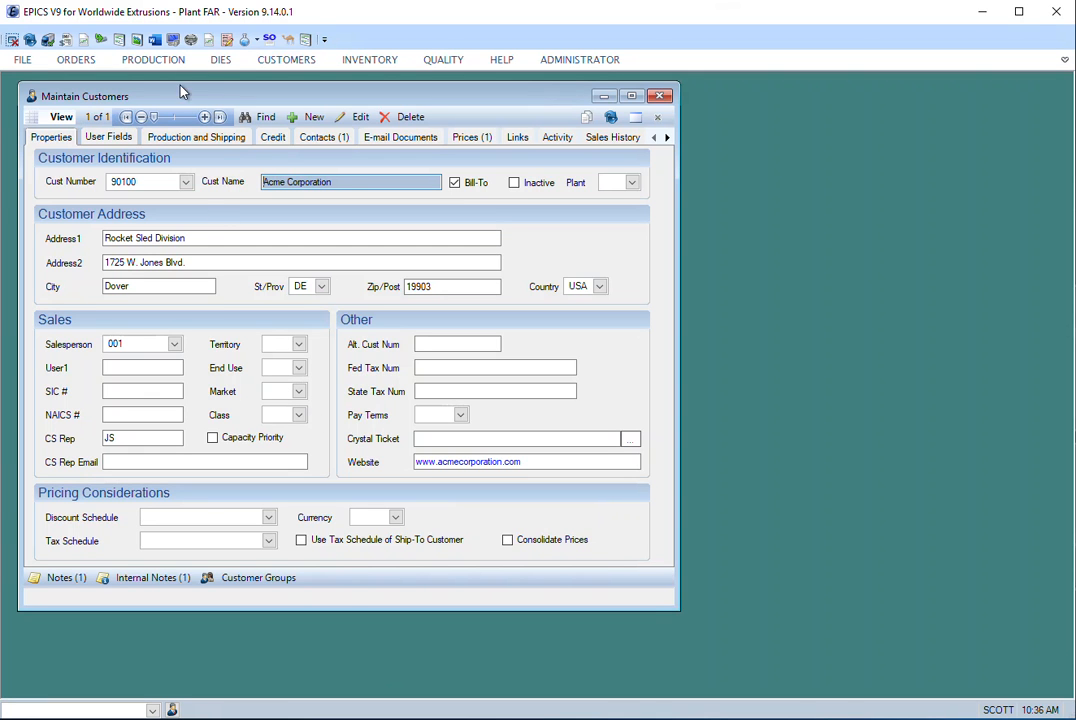
- Open the Dies form, run a search without any criteria and agree to view all the die records
click(221, 61)
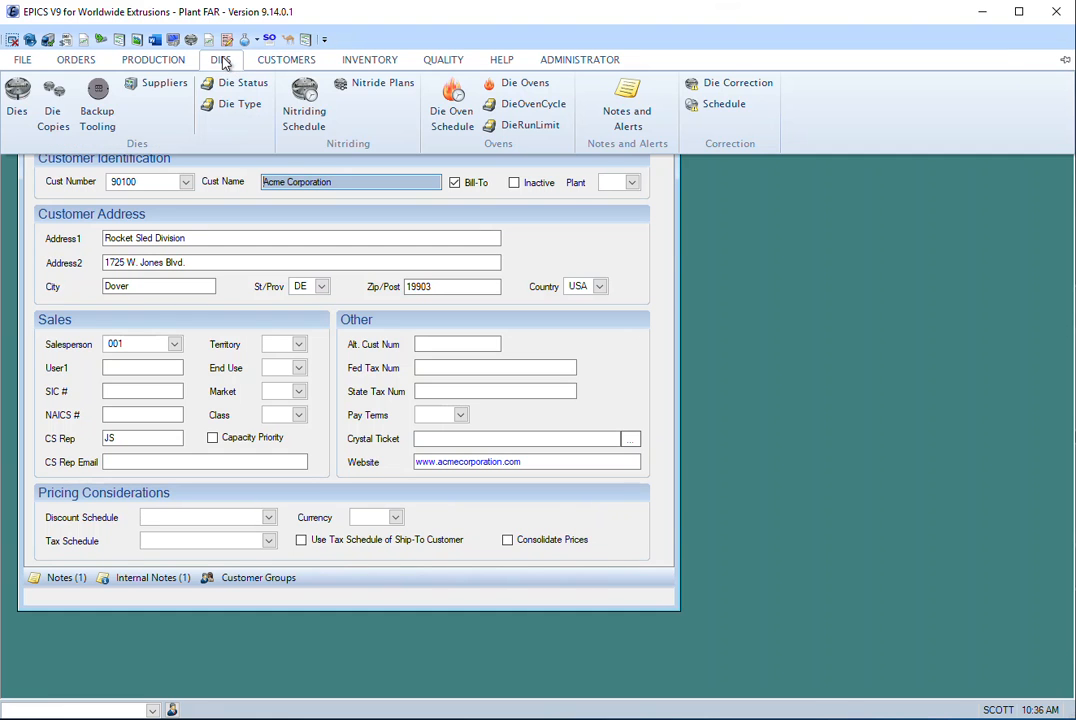
click(16, 100)
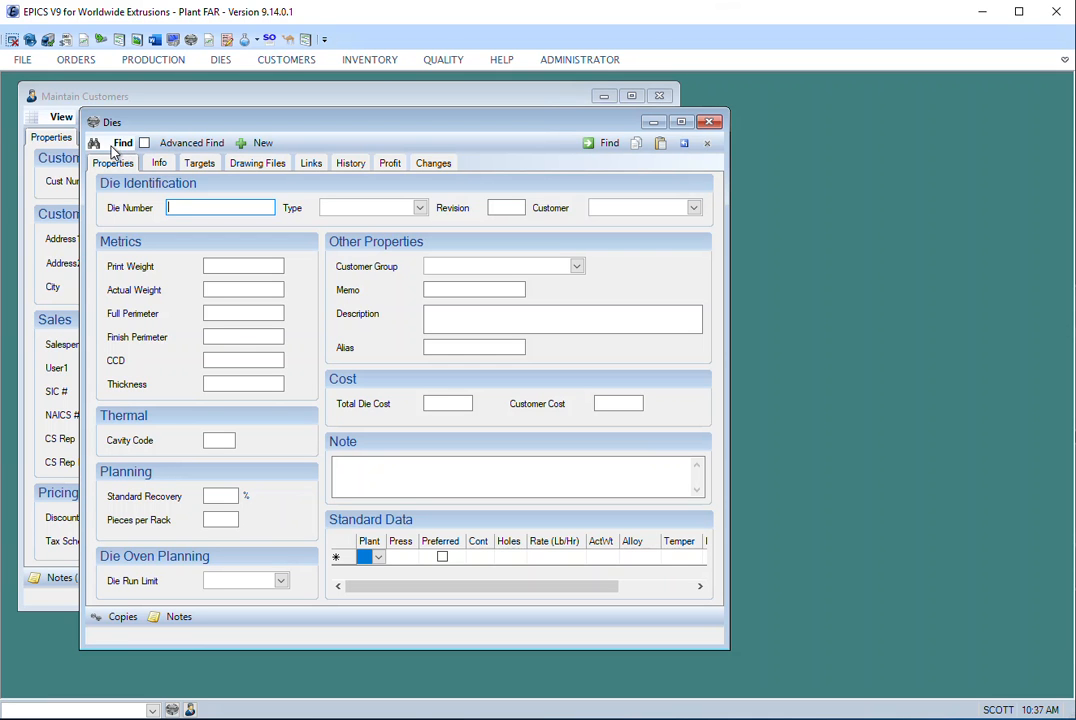
click(594, 145)
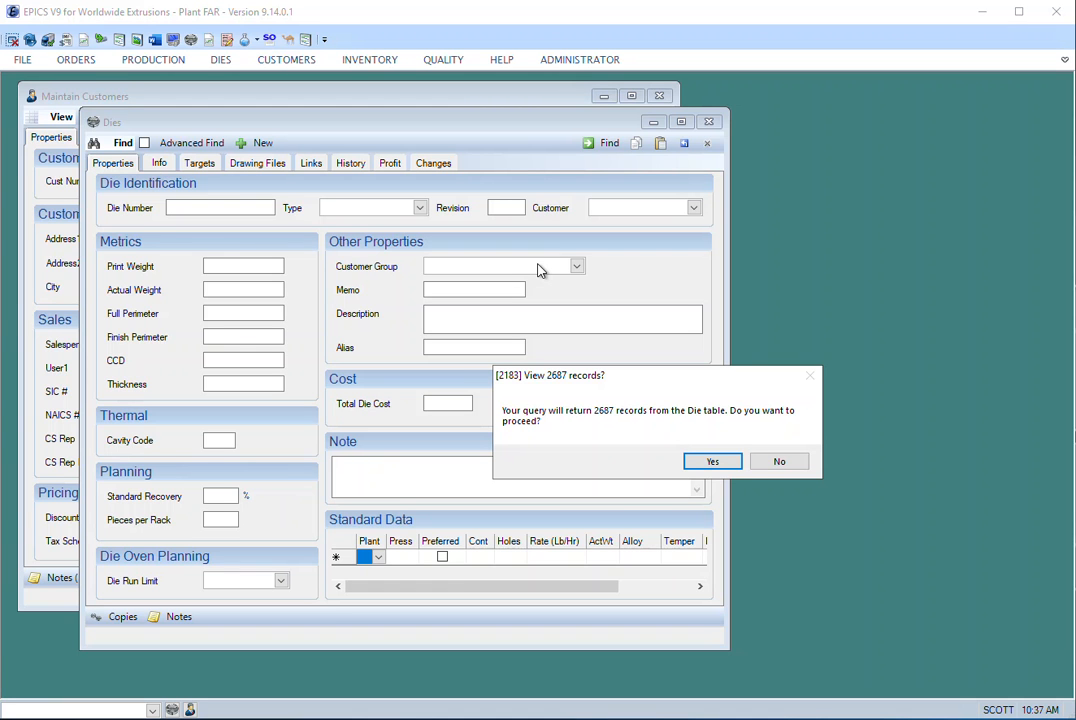
click(713, 462)
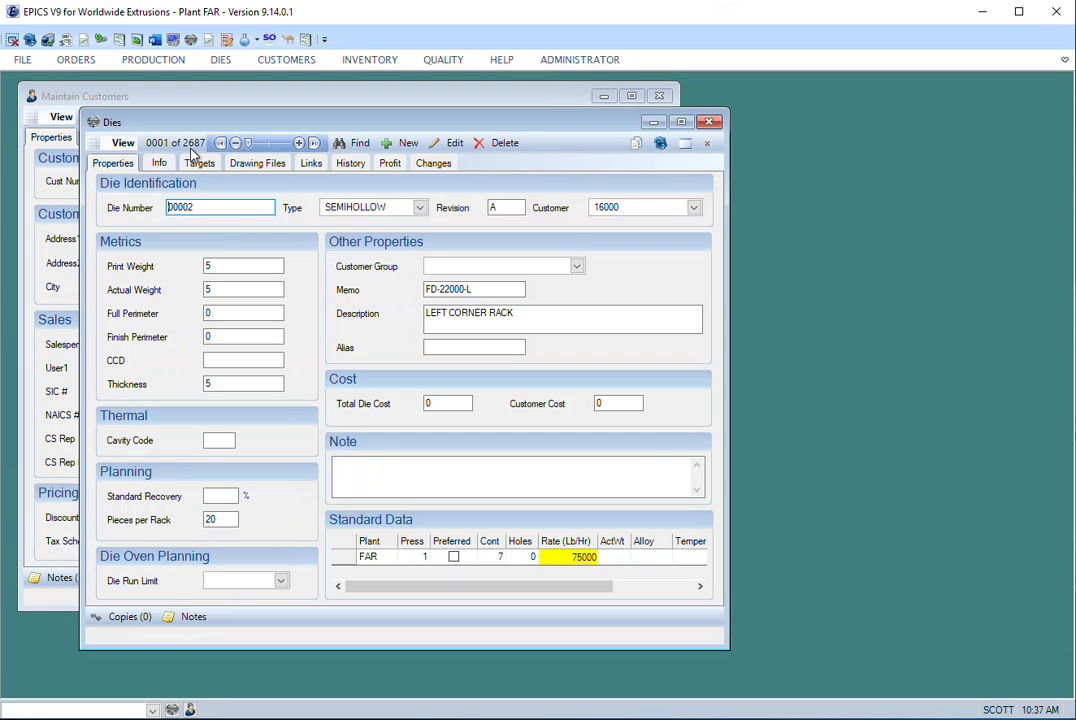
- Step forward through the unfiltered die records and examine their print weights
click(298, 143)
click(298, 143)
click(298, 143)
click(298, 143)
click(298, 143)
click(298, 143)
click(298, 143)
click(298, 143)
click(298, 143)
click(298, 143)
click(298, 143)
click(298, 143)
click(252, 272)
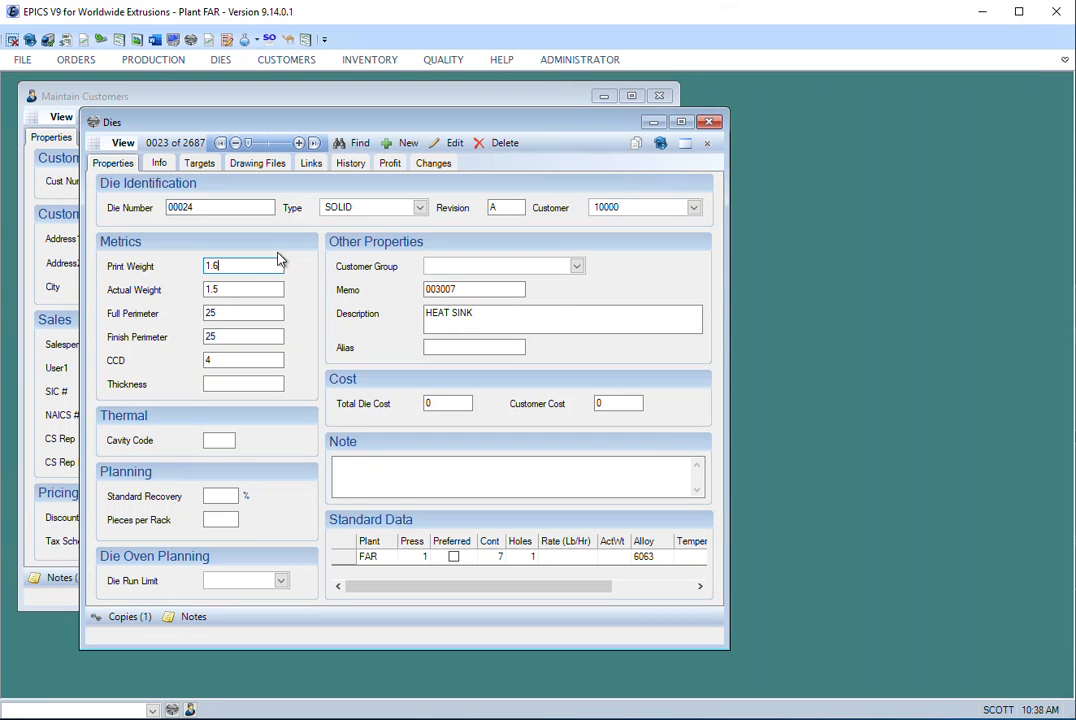
click(298, 143)
click(298, 143)
click(298, 143)
double_click(220, 268)
click(298, 143)
click(298, 143)
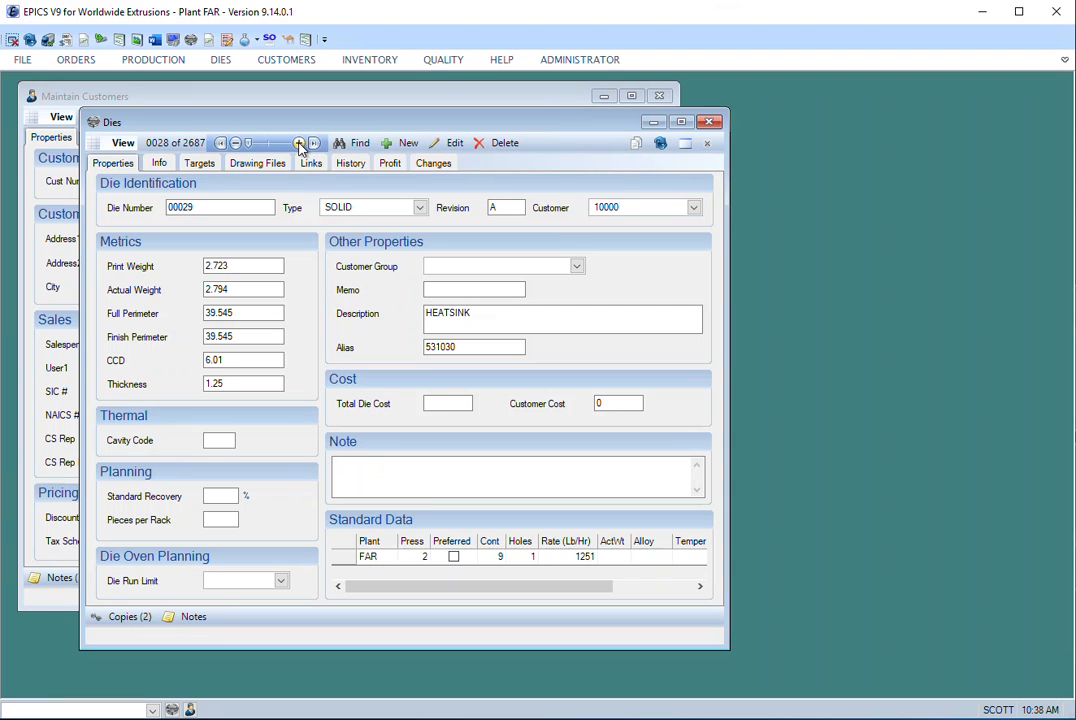
- Search for dies with a print weight criterion of >2
click(357, 145)
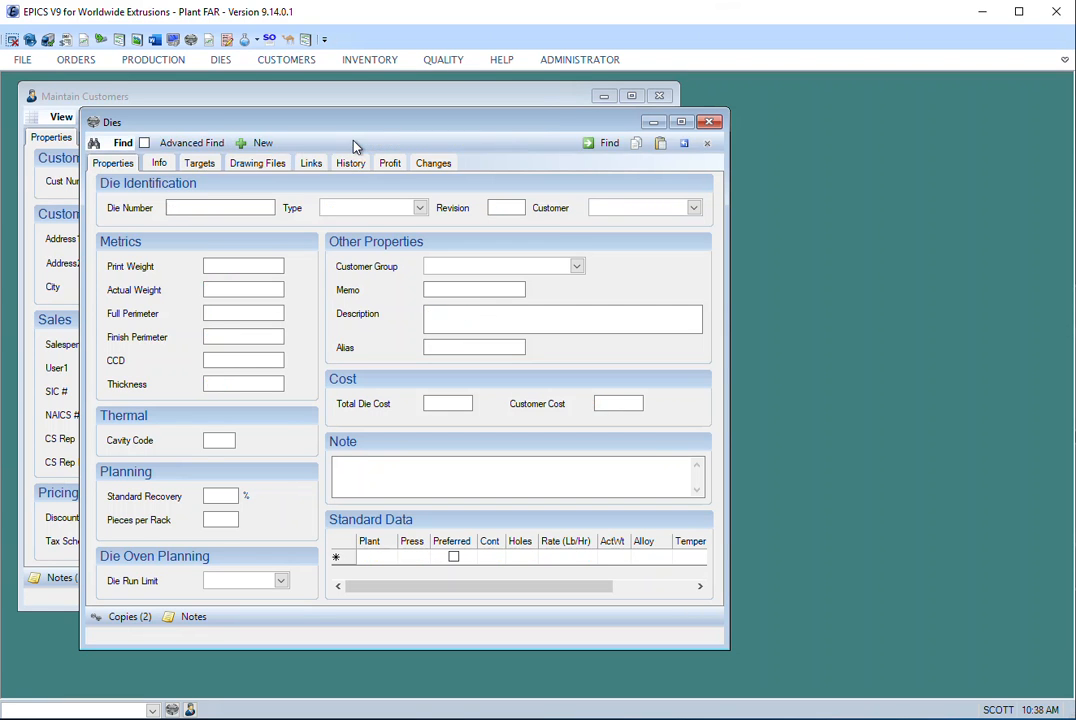
click(241, 270)
text(>2)
click(597, 145)
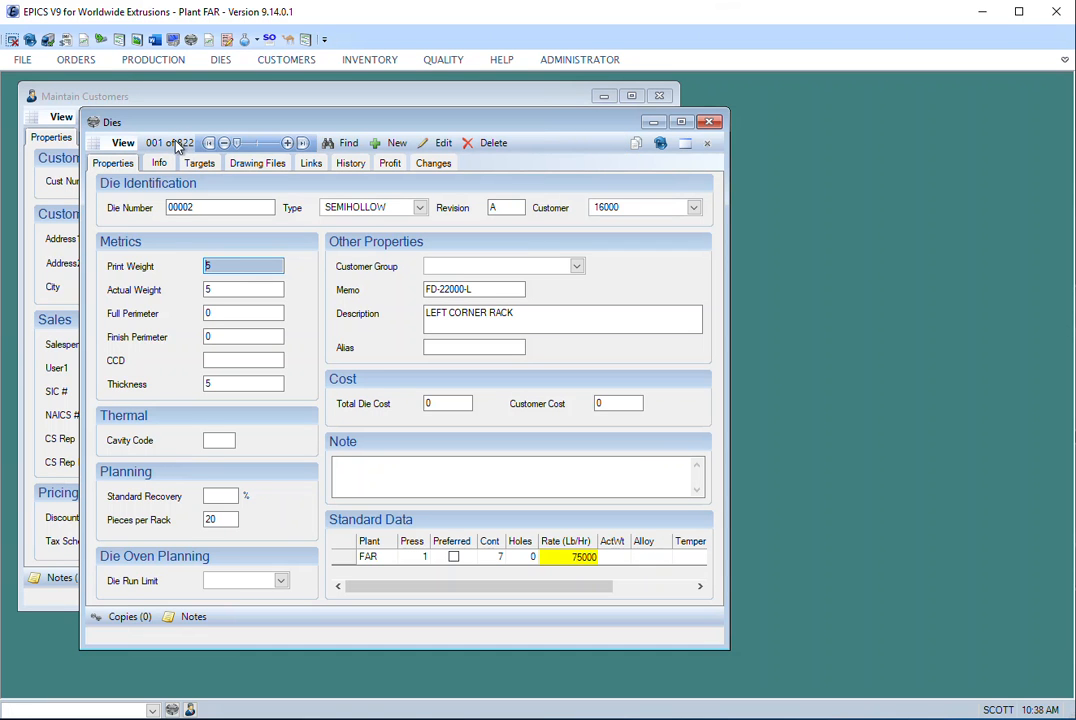
- Step through the dies found with print weight above 2 and check each record's print weight
click(287, 143)
click(287, 143)
click(287, 143)
click(287, 143)
click(287, 143)
click(286, 143)
click(286, 143)
click(286, 143)
click(287, 143)
click(287, 144)
click(287, 143)
click(287, 143)
click(287, 143)
click(287, 143)
click(287, 143)
click(287, 143)
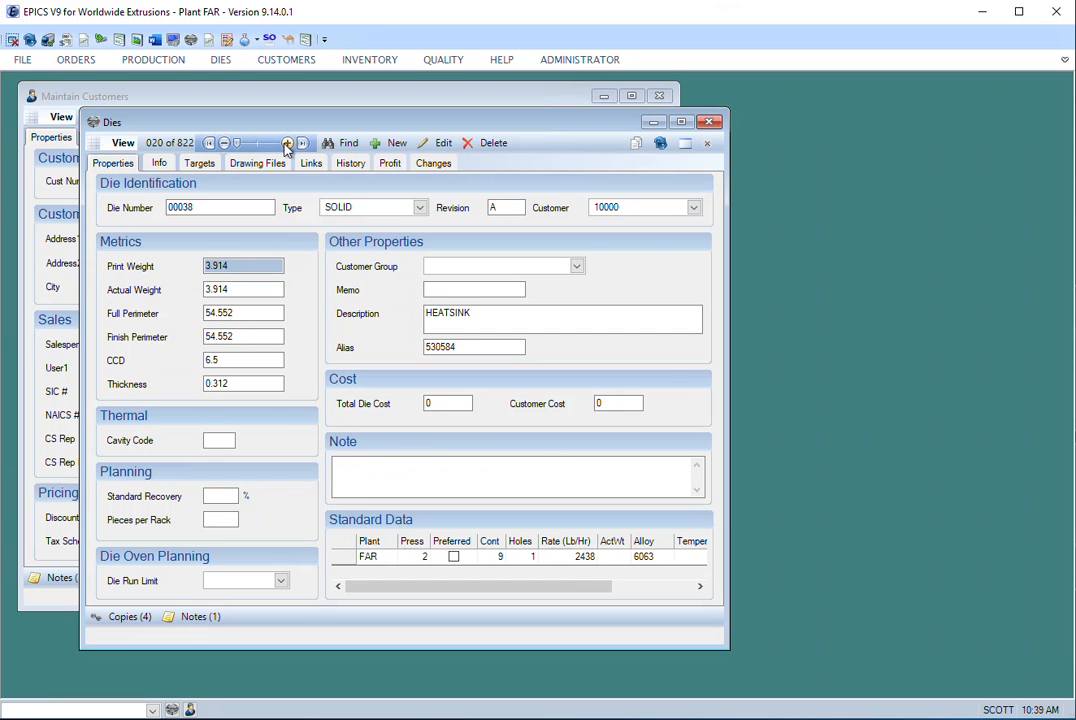
click(287, 143)
click(287, 143)
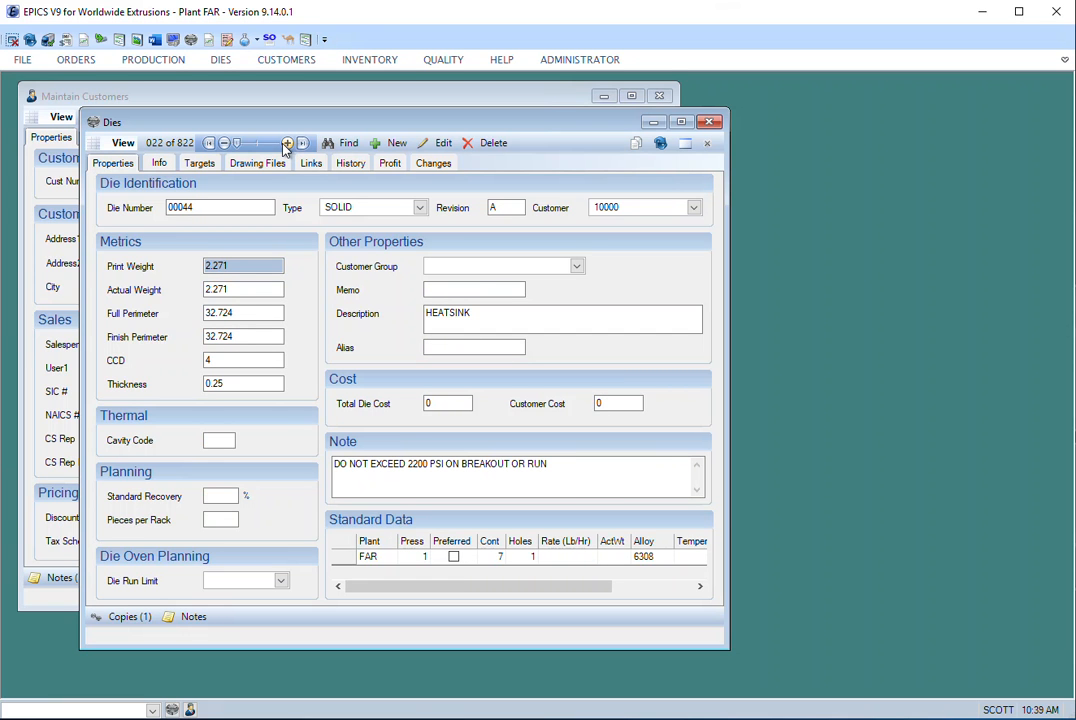
- Change the print weight criterion to <2, run the die search and agree to view the matching records
click(343, 143)
drag(235, 267, 183, 270)
text(<2)
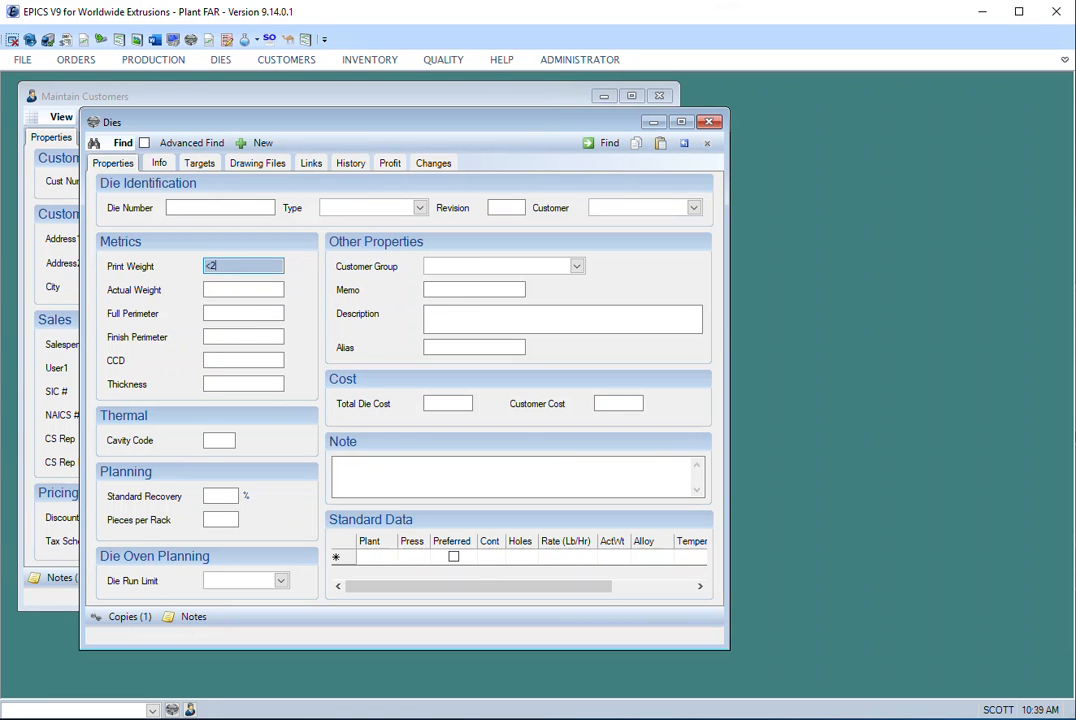
click(603, 147)
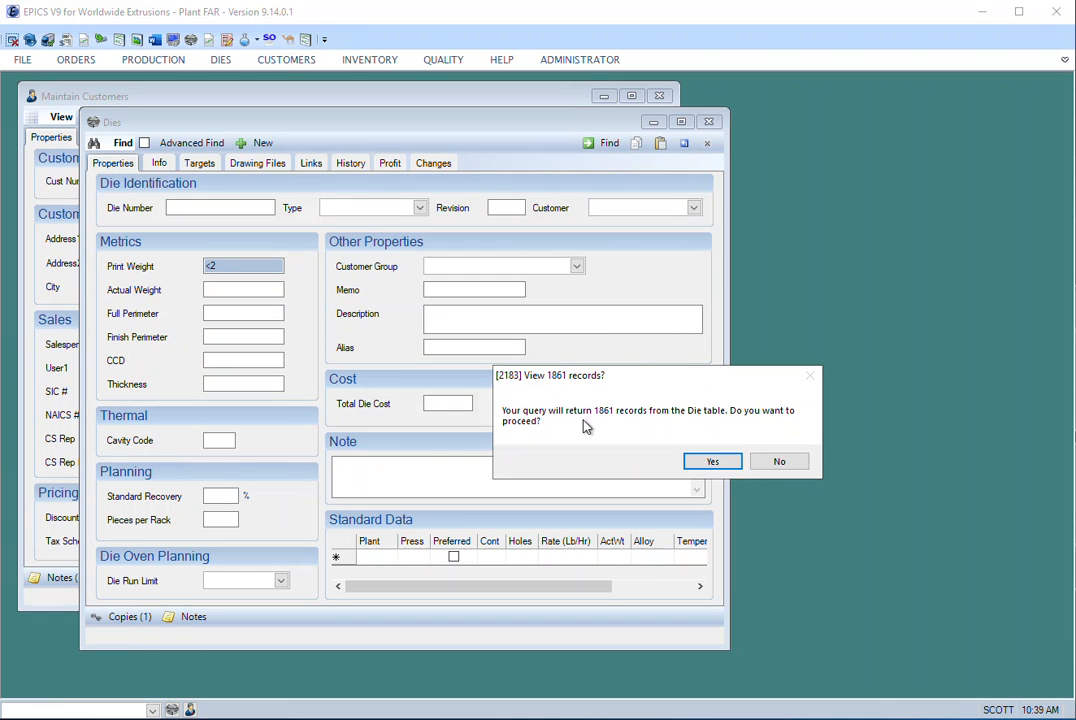
click(709, 462)
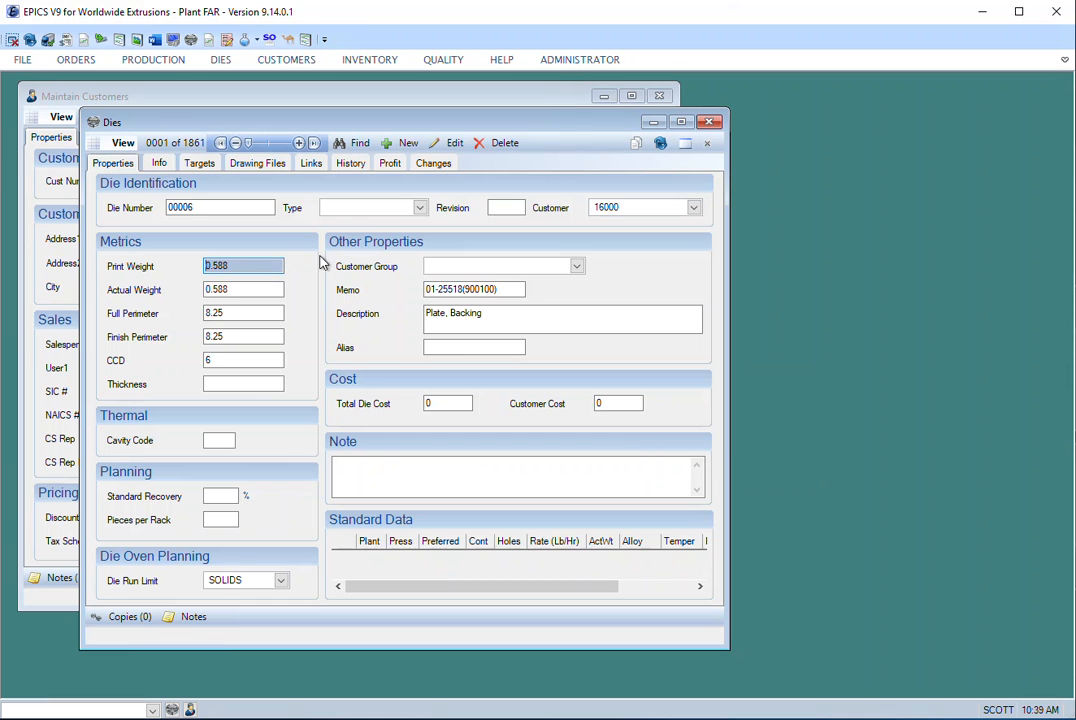
- Step through the dies found with print weight below 2 and check their print weights
click(299, 144)
click(299, 144)
click(299, 144)
click(299, 144)
click(299, 144)
drag(228, 268, 204, 265)
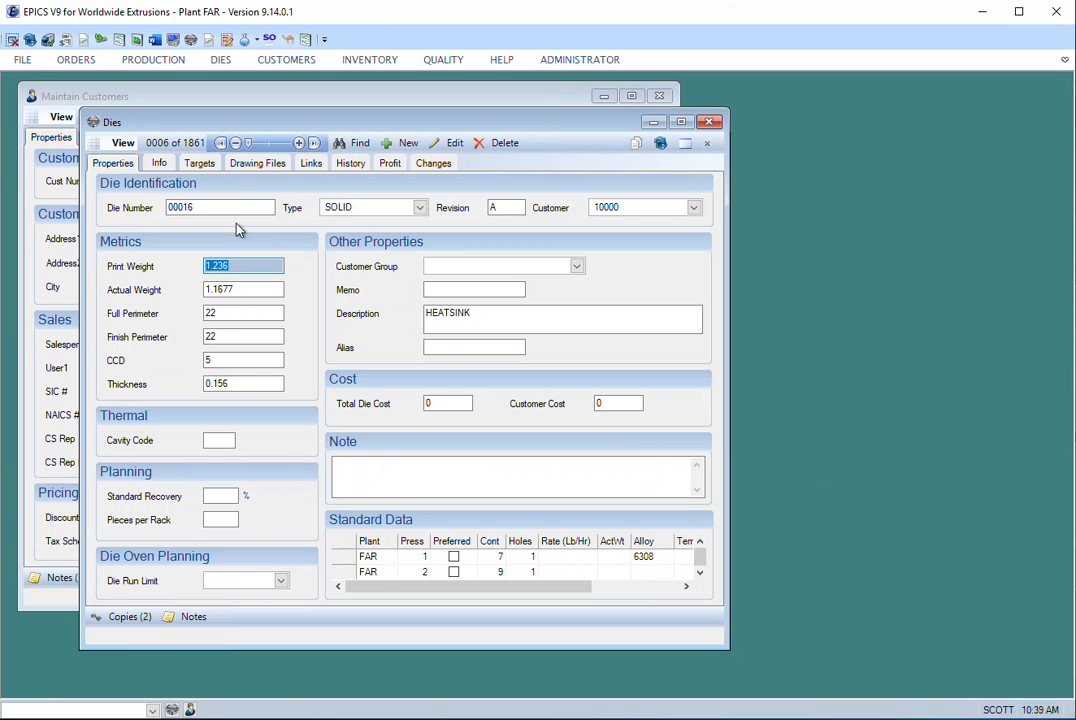
click(299, 144)
click(299, 144)
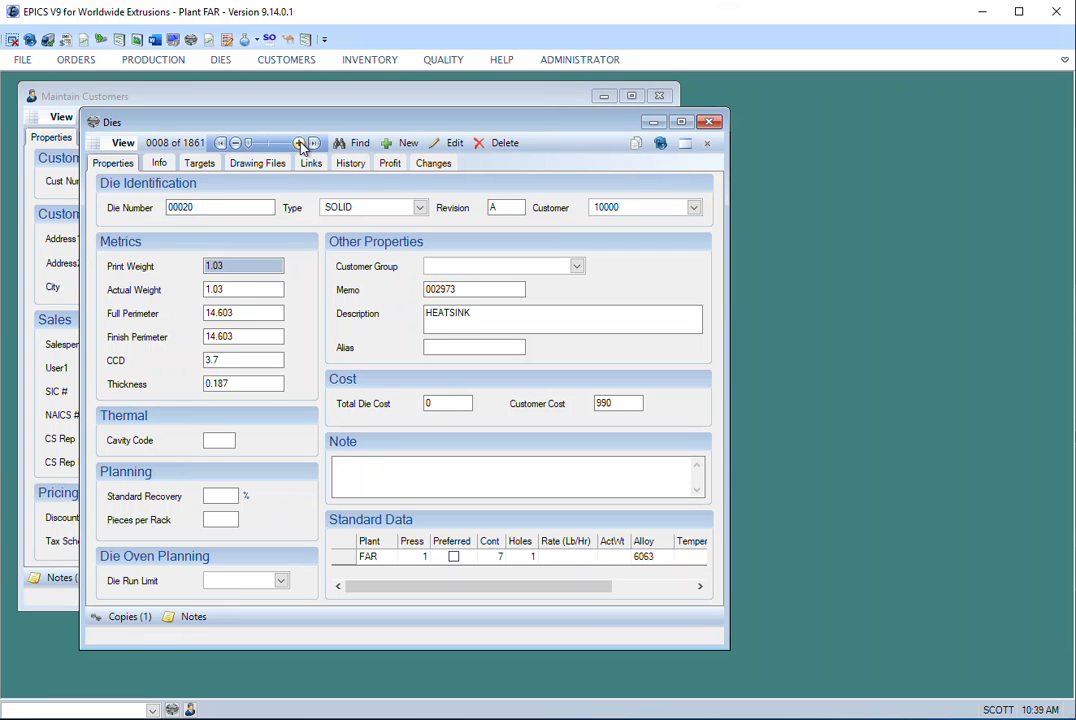
click(299, 144)
click(299, 144)
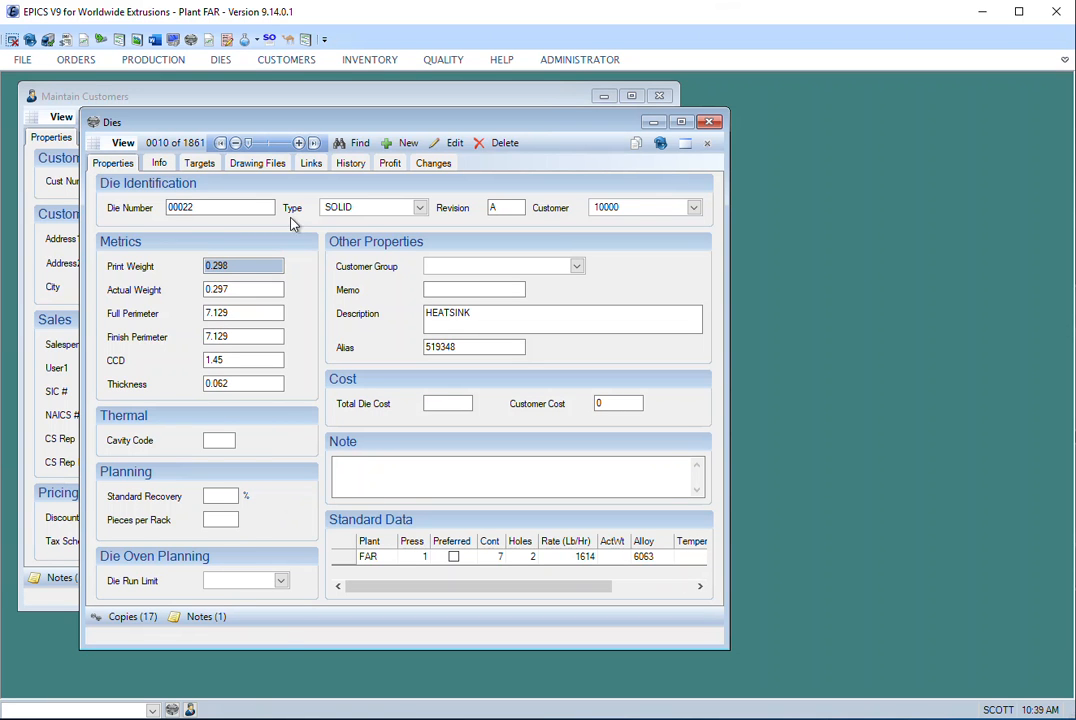
- Replace the print weight criterion with >=2 and run the die search
click(343, 145)
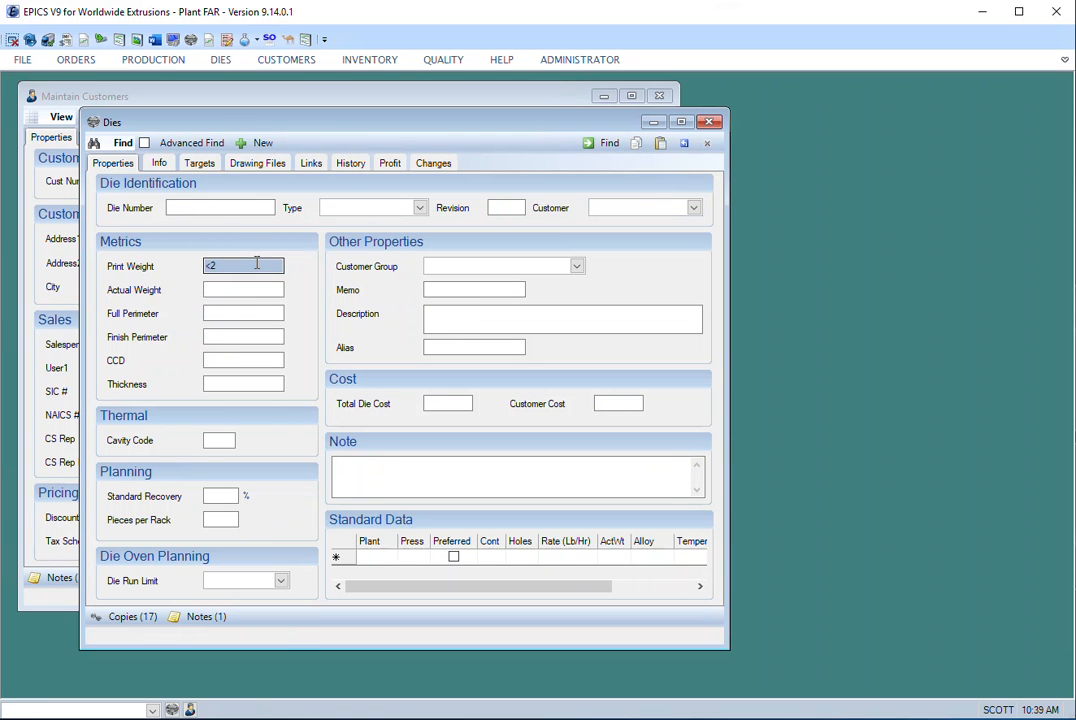
drag(235, 273, 175, 273)
text(>=2)
click(597, 144)
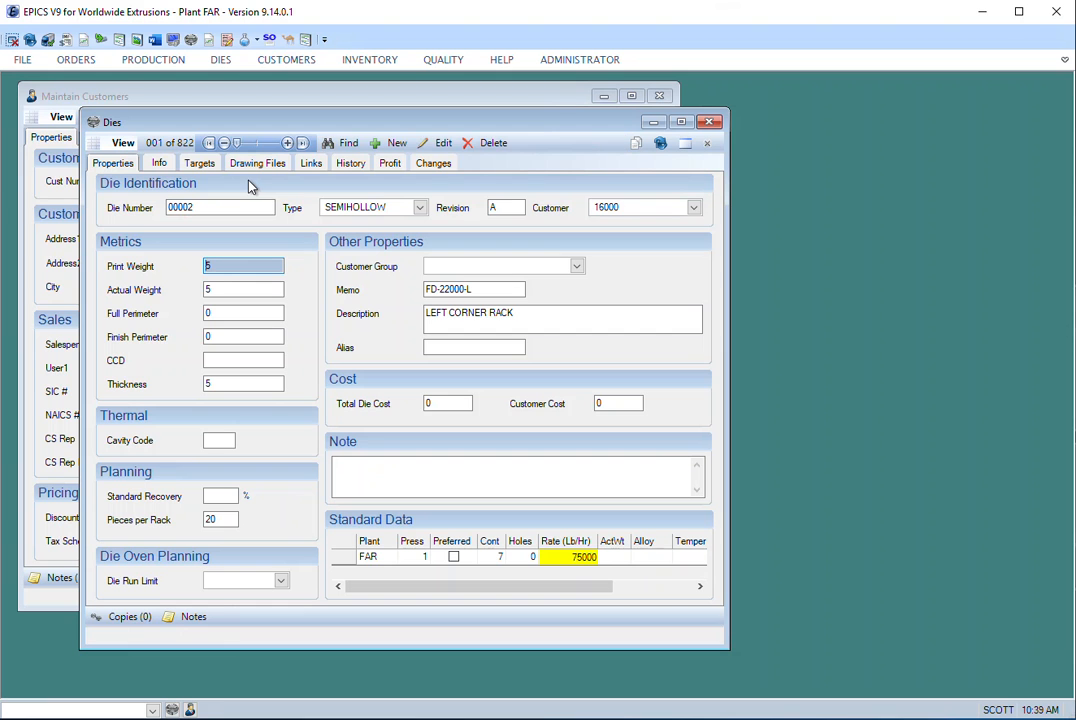
- Replace the print weight criterion with <=2, run the die search and agree to view the matching records
click(340, 143)
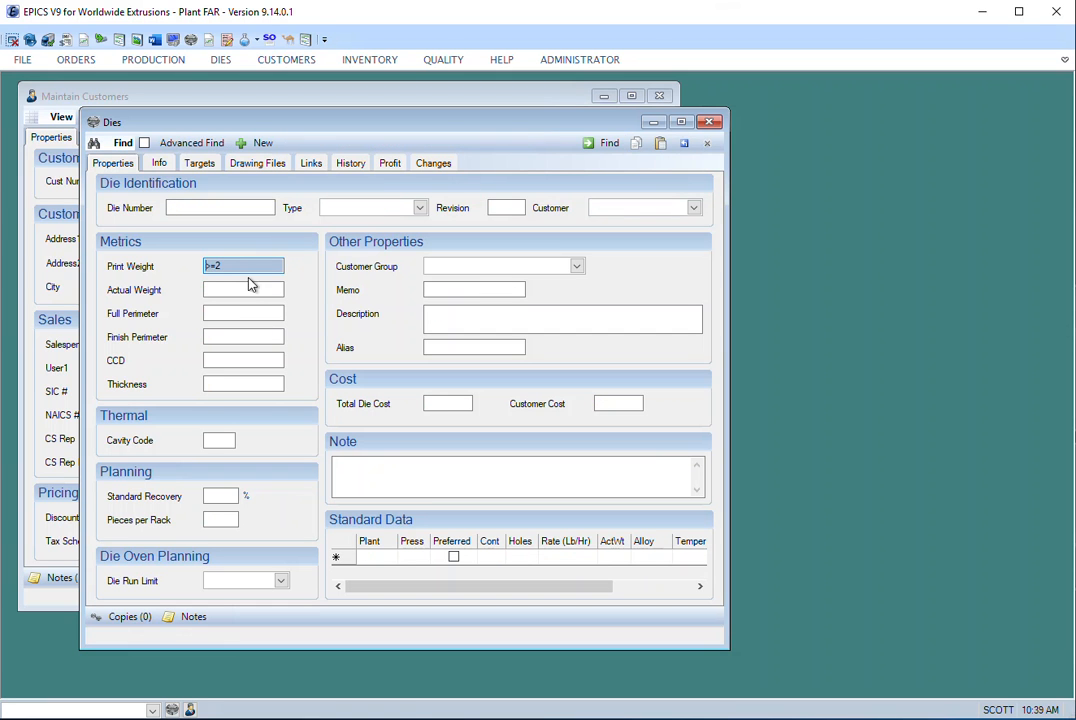
drag(228, 270, 170, 270)
text(<=2)
click(598, 144)
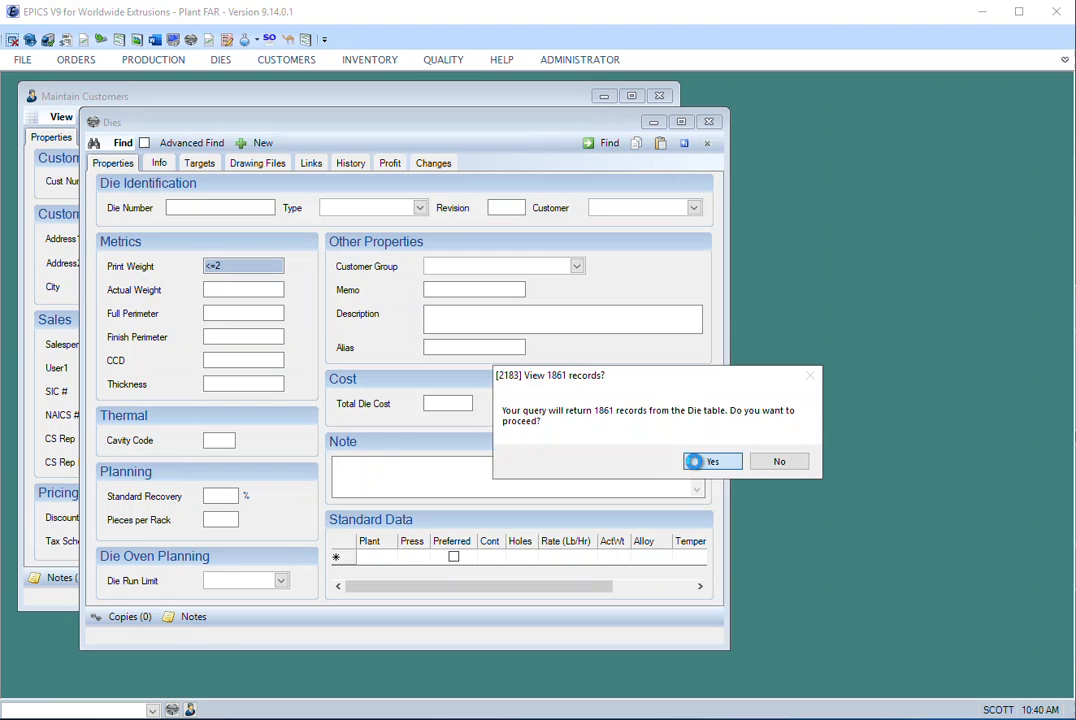
click(693, 466)
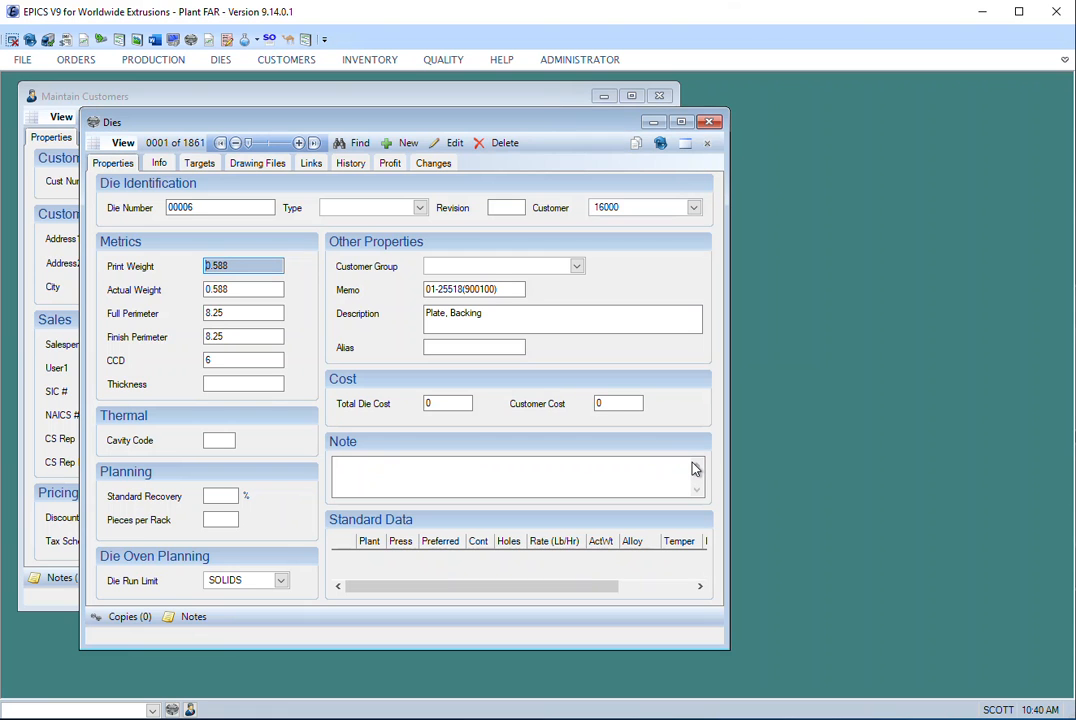
- Search for dies in a print weight range by setting the criterion to 1..2
click(341, 146)
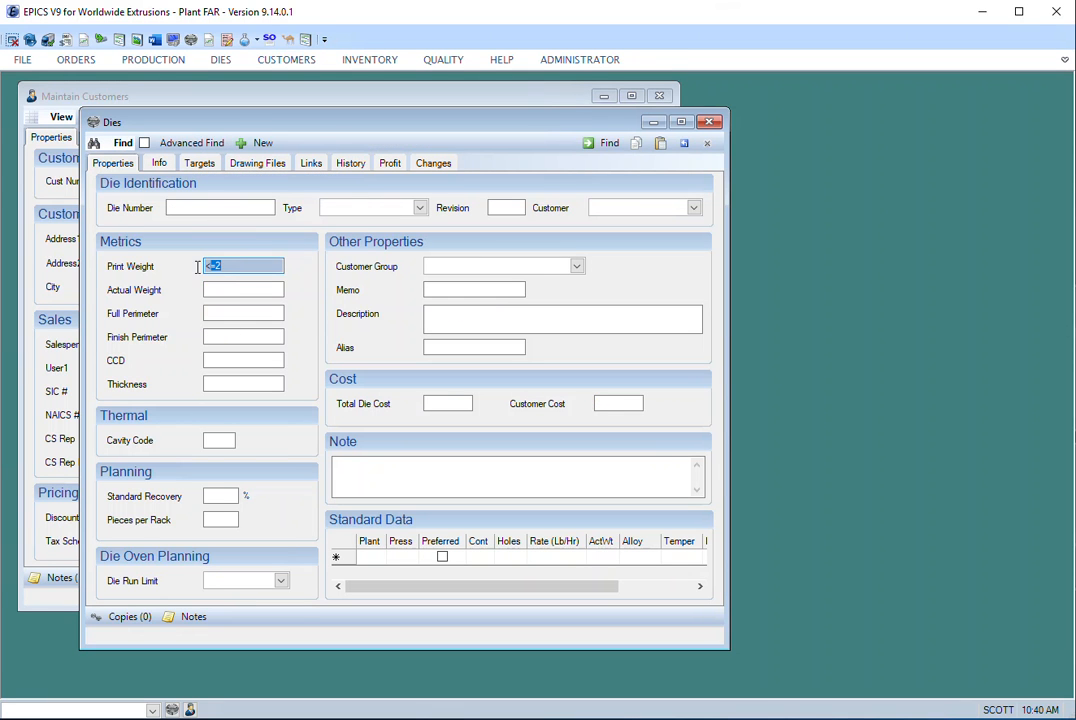
text(1.)
text(2)
click(600, 143)
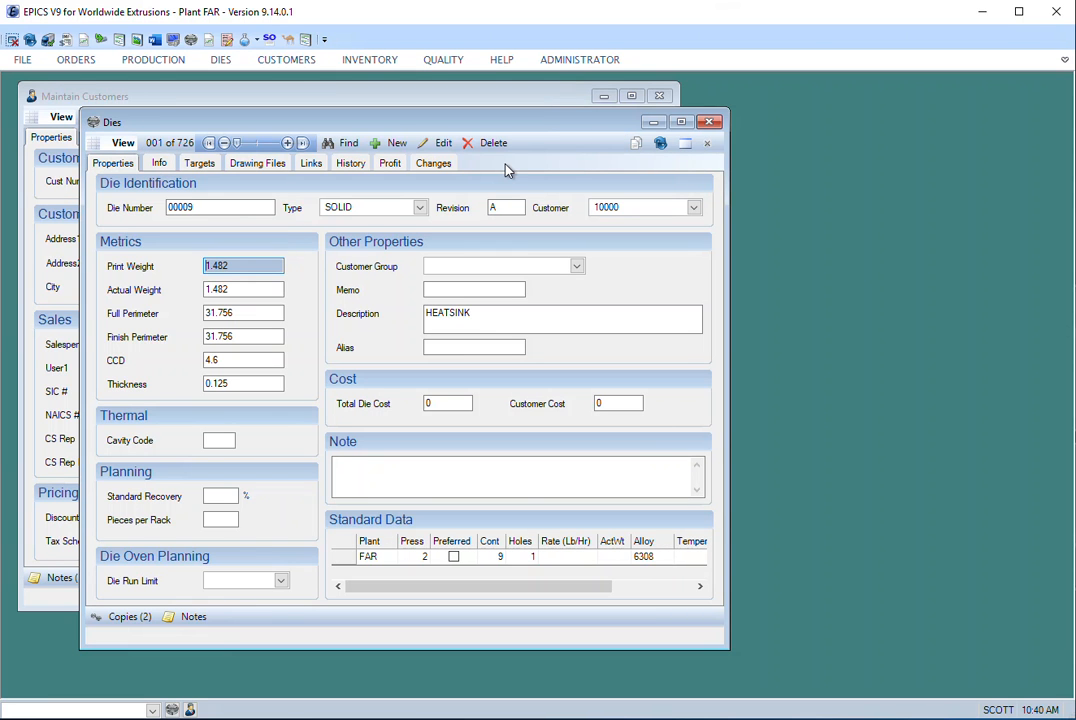
- Step through the dies found in the 1 to 2 print weight range and check their print weights
click(287, 143)
click(287, 143)
click(287, 143)
click(287, 143)
click(287, 143)
click(287, 143)
click(287, 143)
click(287, 143)
click(287, 143)
click(287, 143)
click(287, 143)
click(287, 143)
click(287, 143)
click(287, 143)
click(287, 143)
click(287, 143)
click(287, 143)
click(287, 143)
click(287, 143)
click(287, 143)
click(287, 143)
click(287, 143)
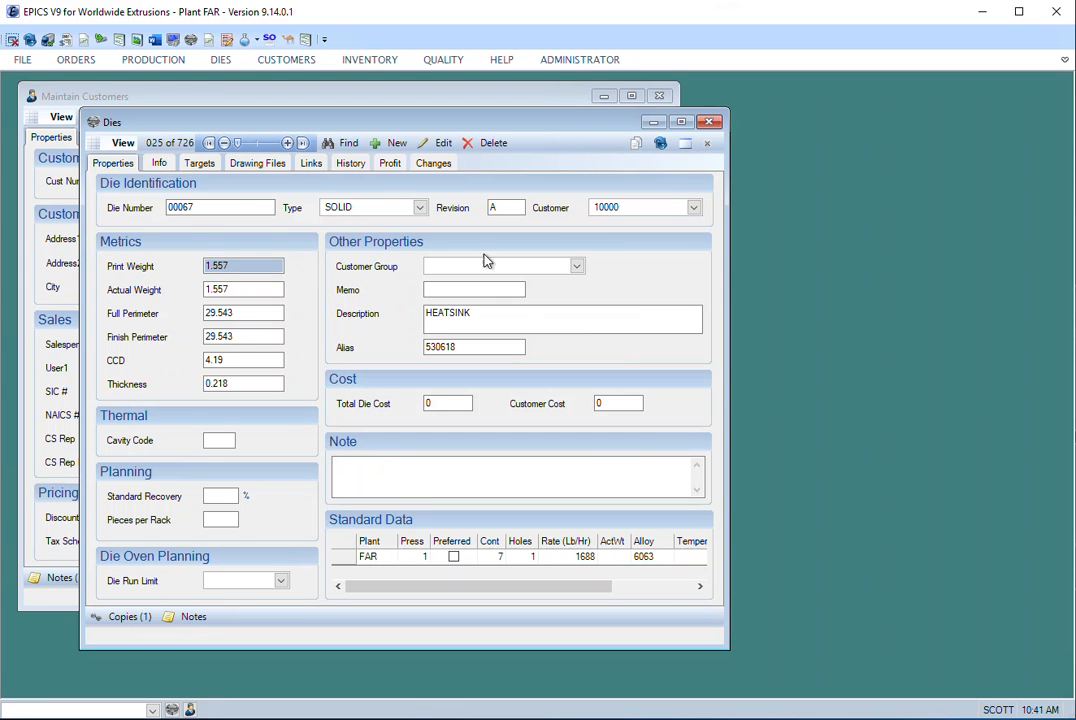
- Clear the last search criteria and search for dies whose description starts with "channel"
click(344, 143)
click(225, 273)
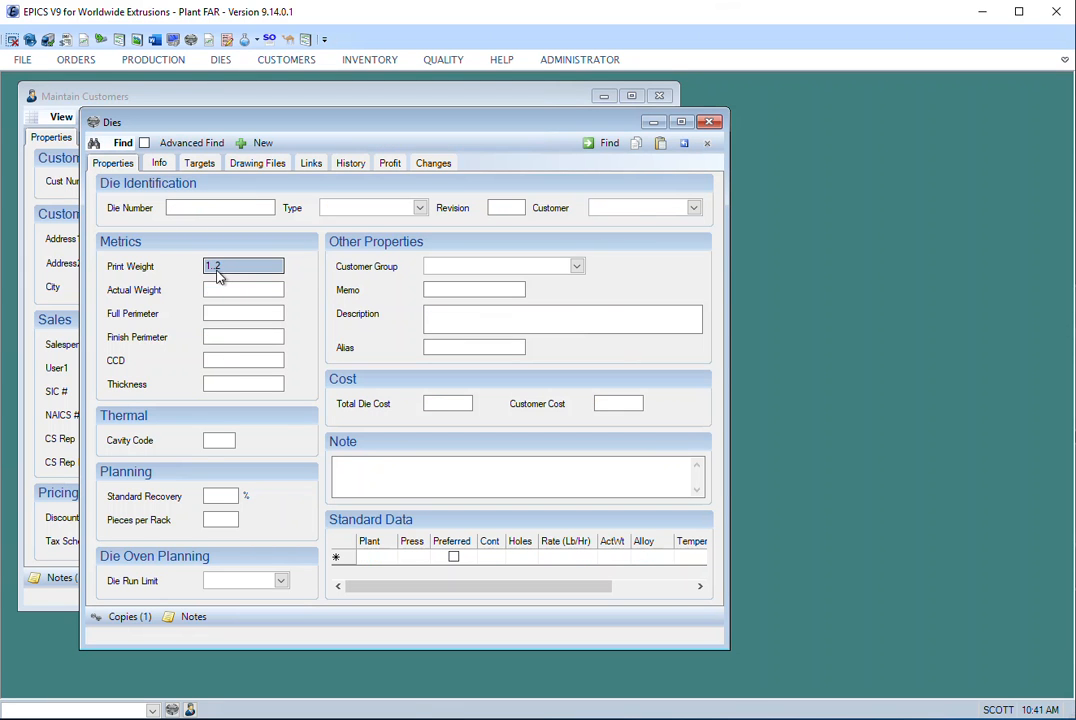
click(683, 145)
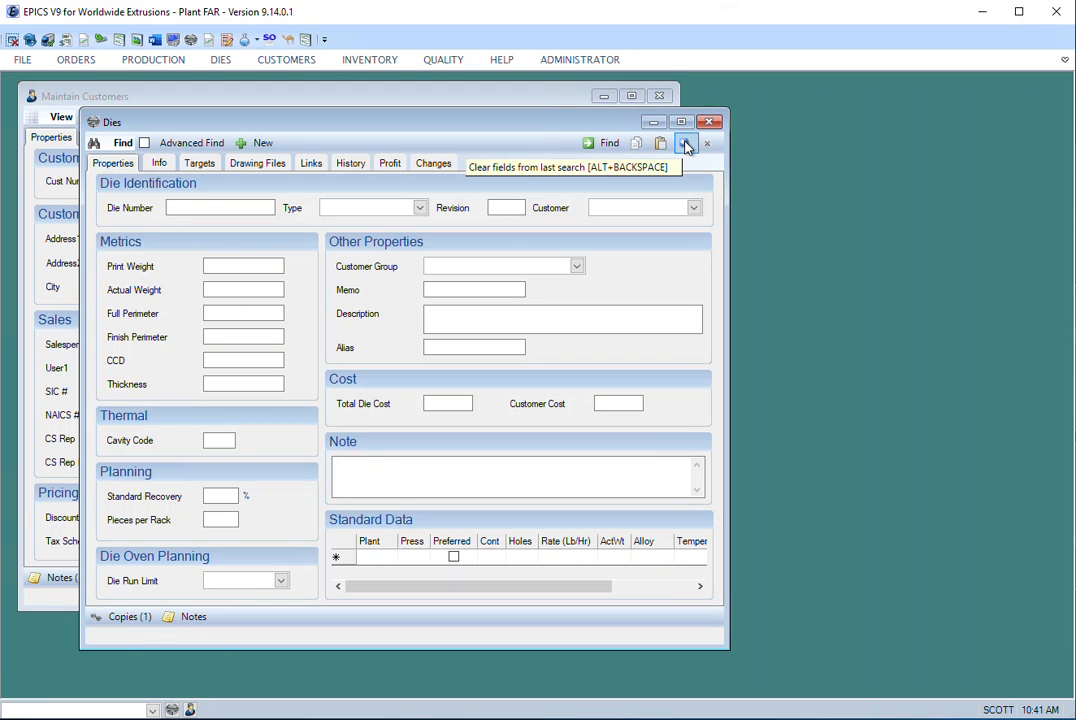
click(468, 319)
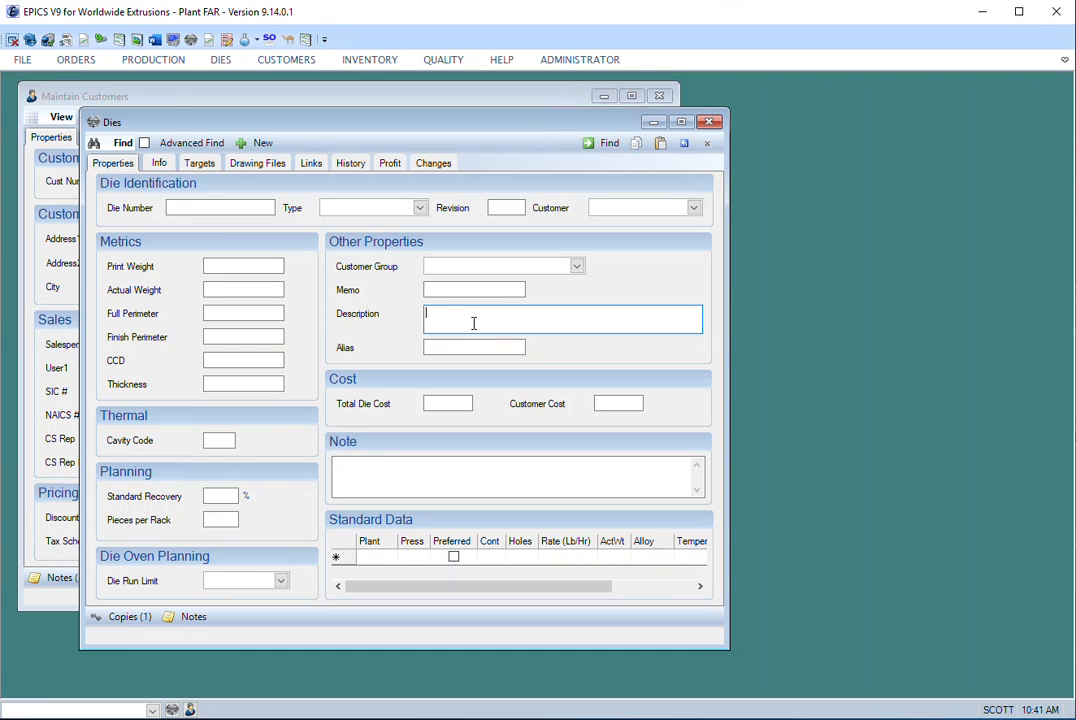
text(channel)
click(600, 143)
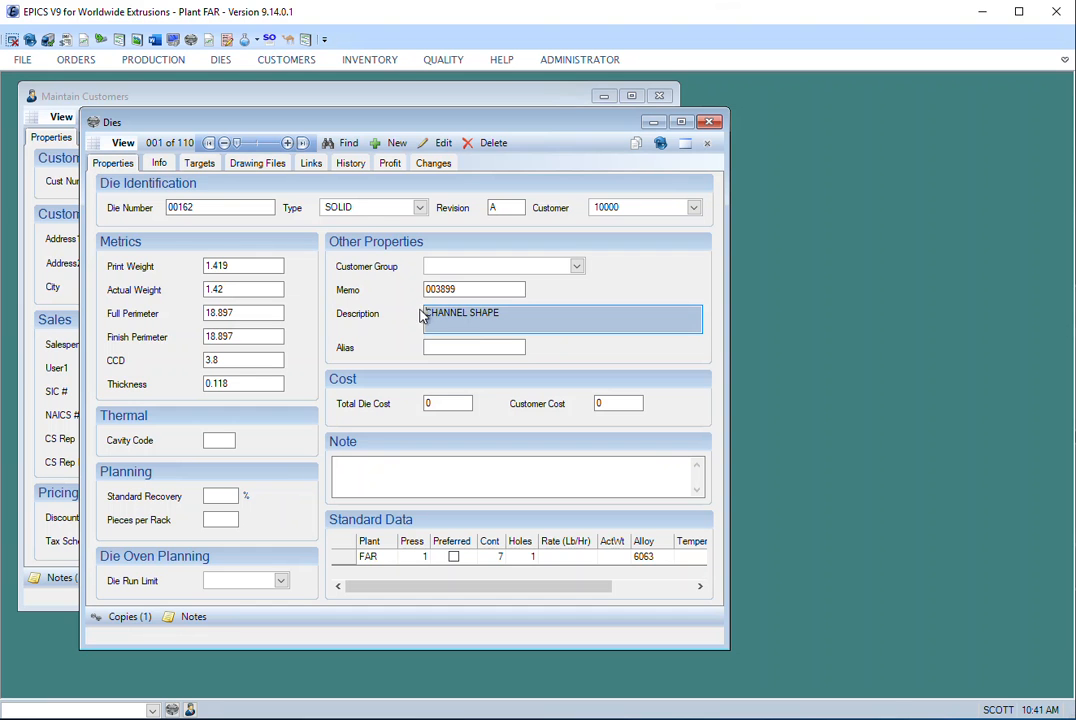
- Step through the dies found by the "channel" search and check how their descriptions begin
click(289, 144)
click(289, 144)
click(289, 144)
click(289, 144)
click(289, 144)
click(289, 144)
click(289, 144)
click(289, 144)
click(289, 144)
click(289, 144)
click(289, 144)
click(289, 144)
click(289, 144)
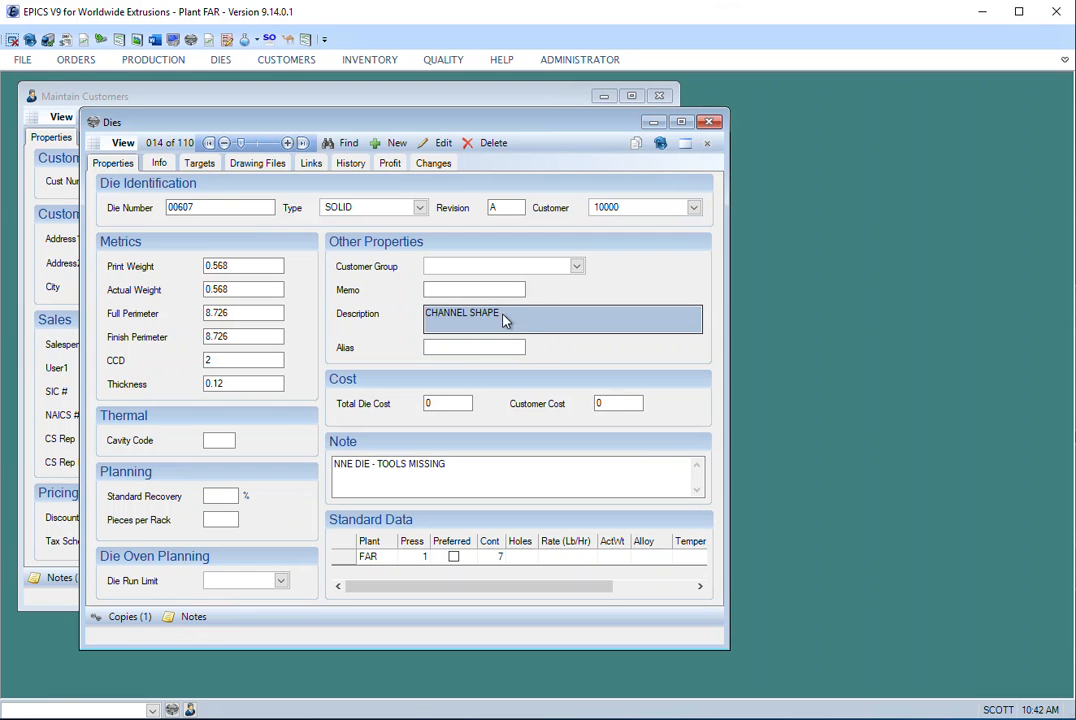
drag(463, 317, 422, 318)
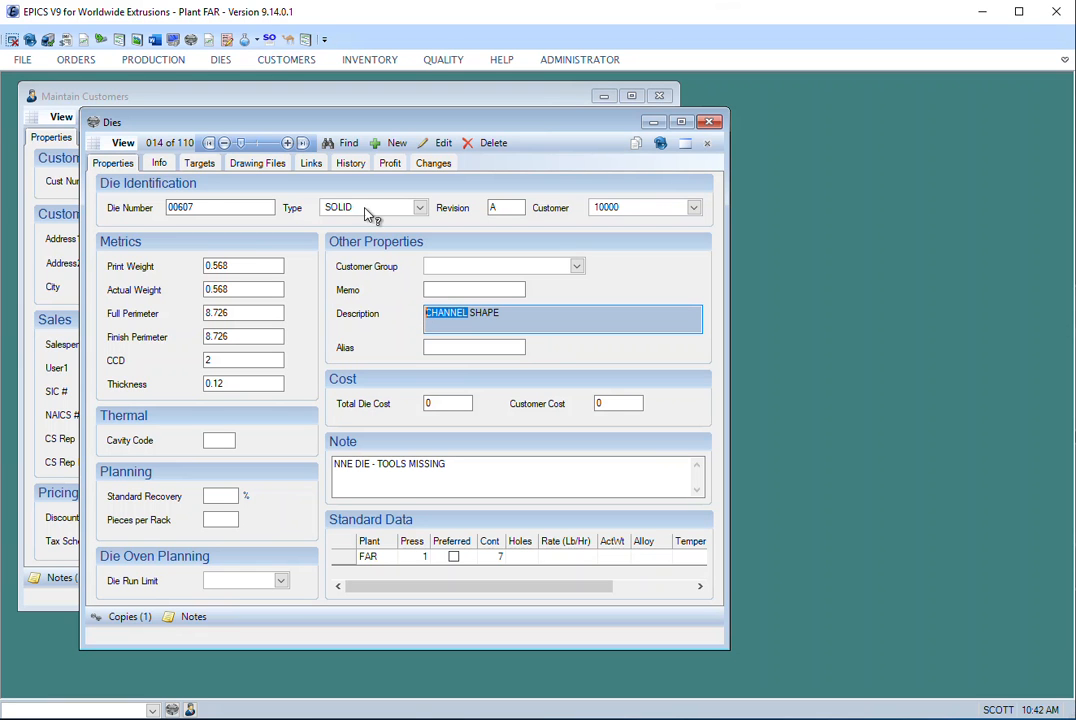
- Change the description criterion to "%channel" and run the die search
click(337, 146)
drag(466, 316, 420, 316)
key(Delete)
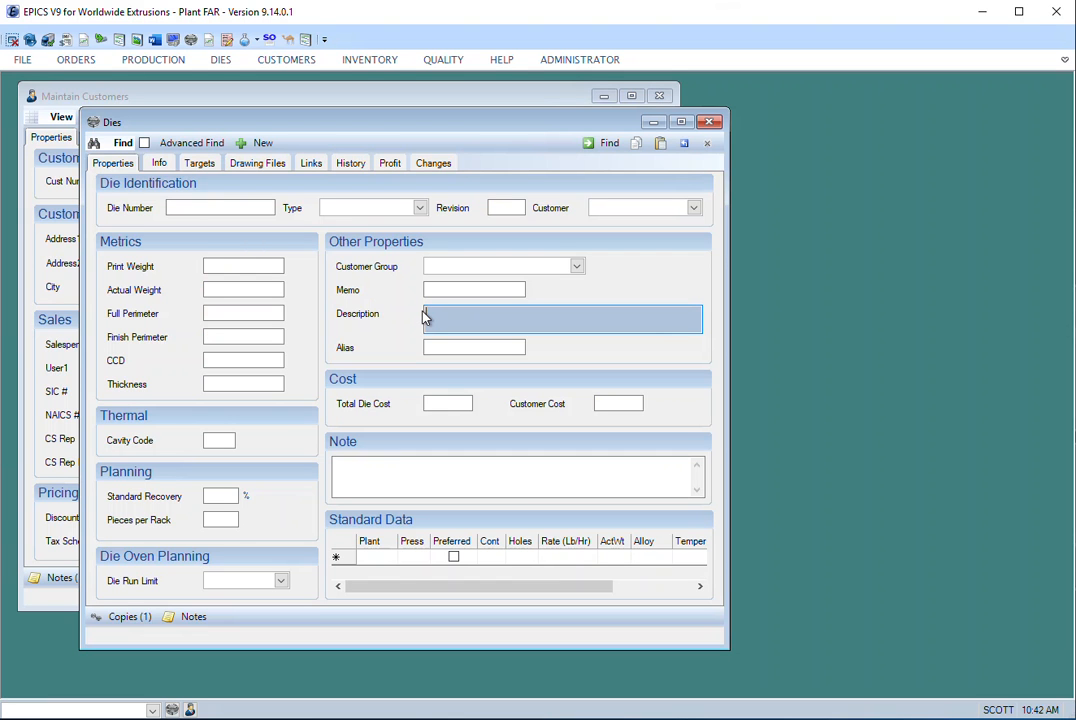
text(%)
text(channel)
click(612, 146)
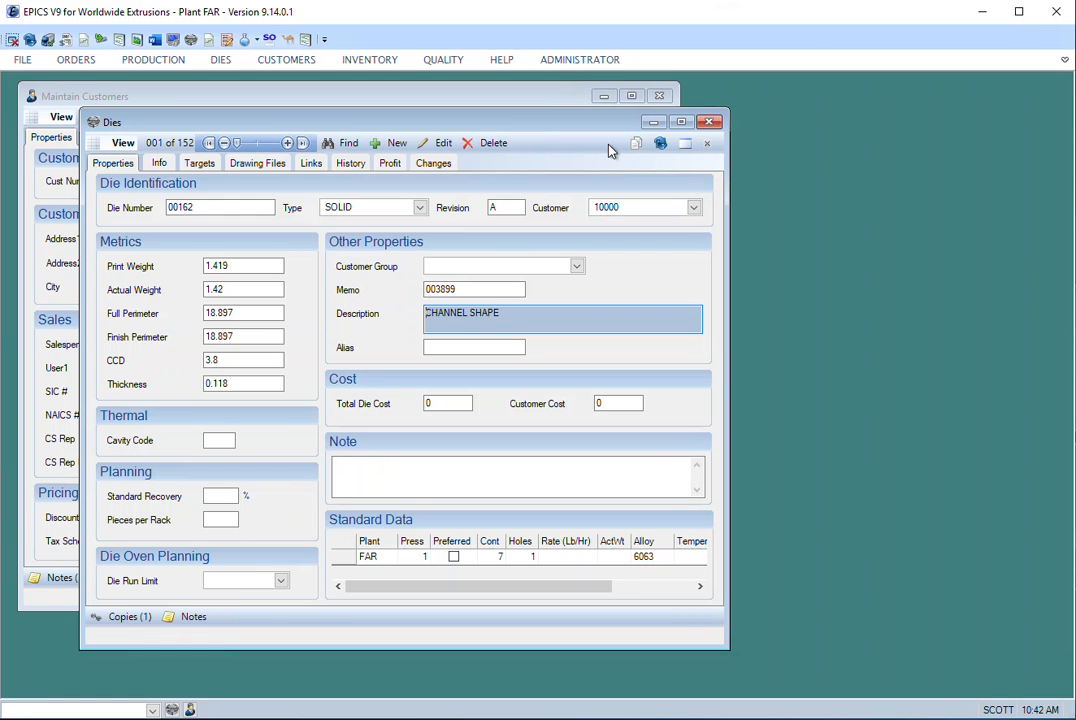
- Move on to the second die found by the wildcard search and examine the words in its description
click(287, 143)
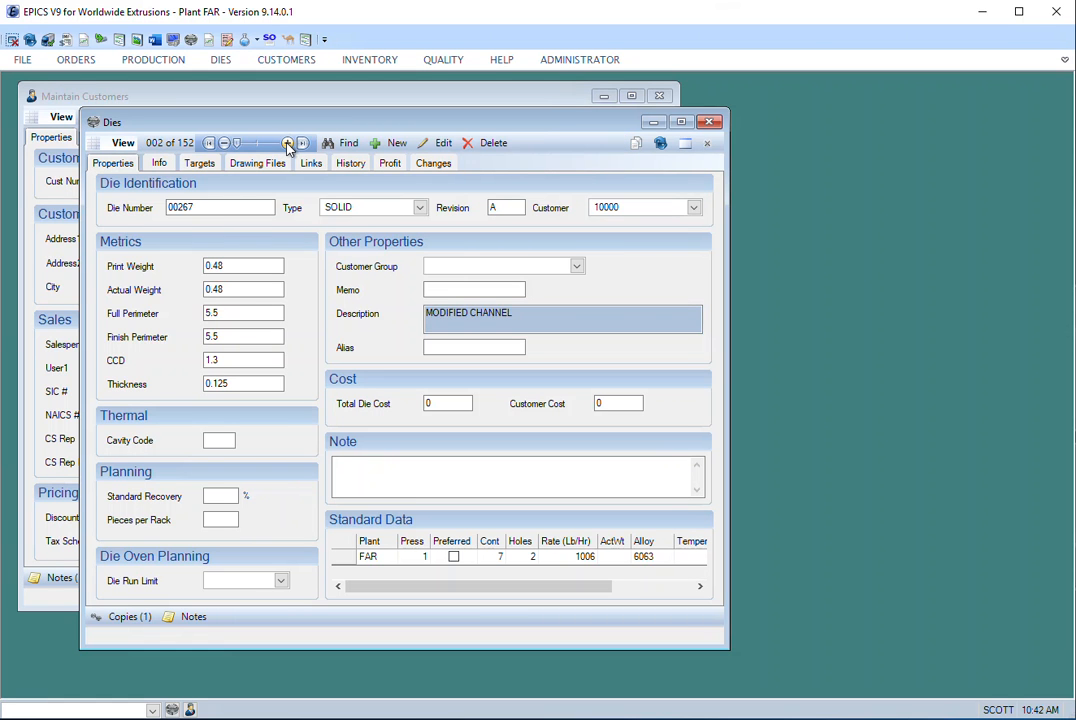
double_click(476, 317)
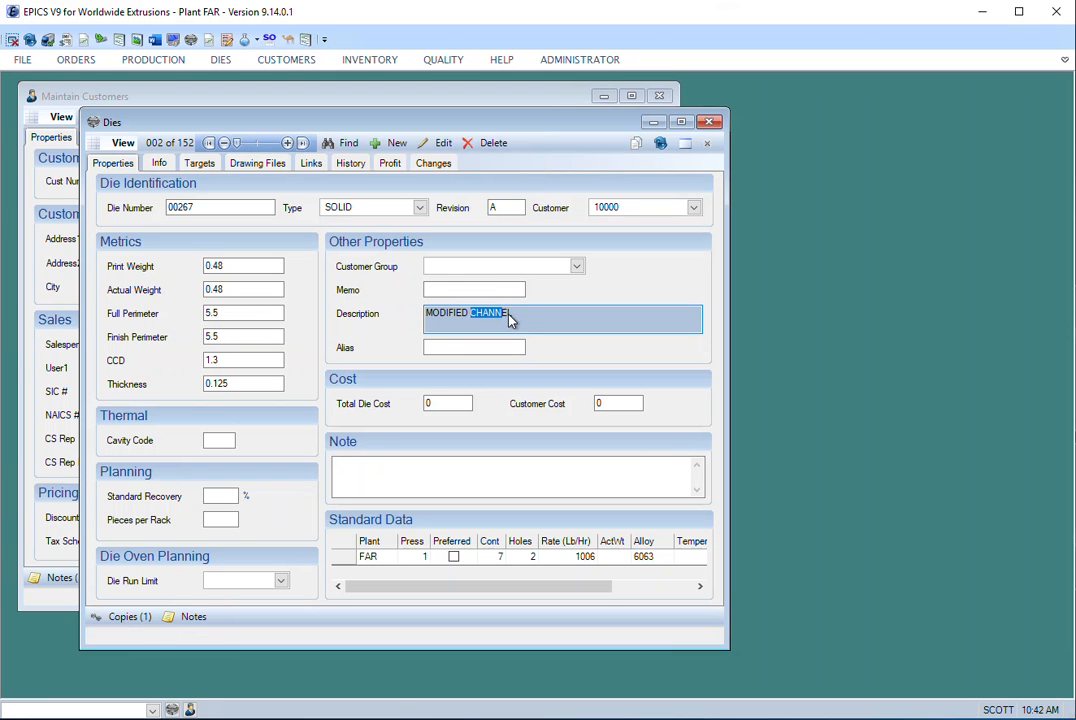
double_click(446, 313)
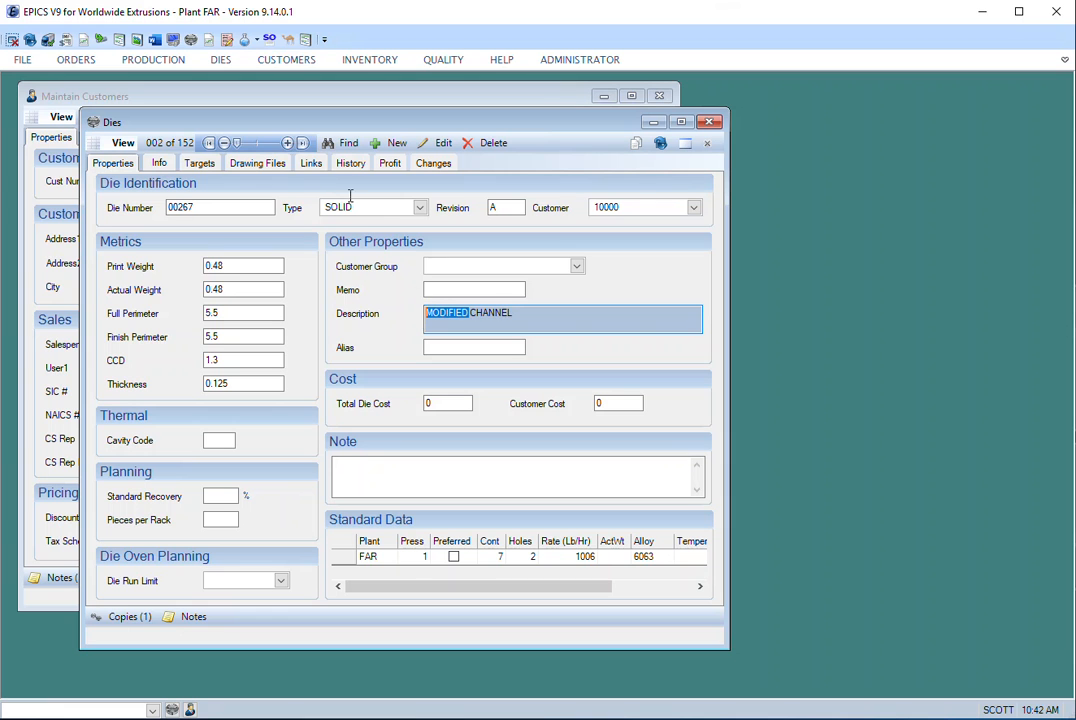
- Browse further dies found by the wildcard search and check where "channel" appears in their descriptions
click(287, 143)
click(287, 143)
click(287, 143)
click(287, 143)
click(287, 143)
click(287, 143)
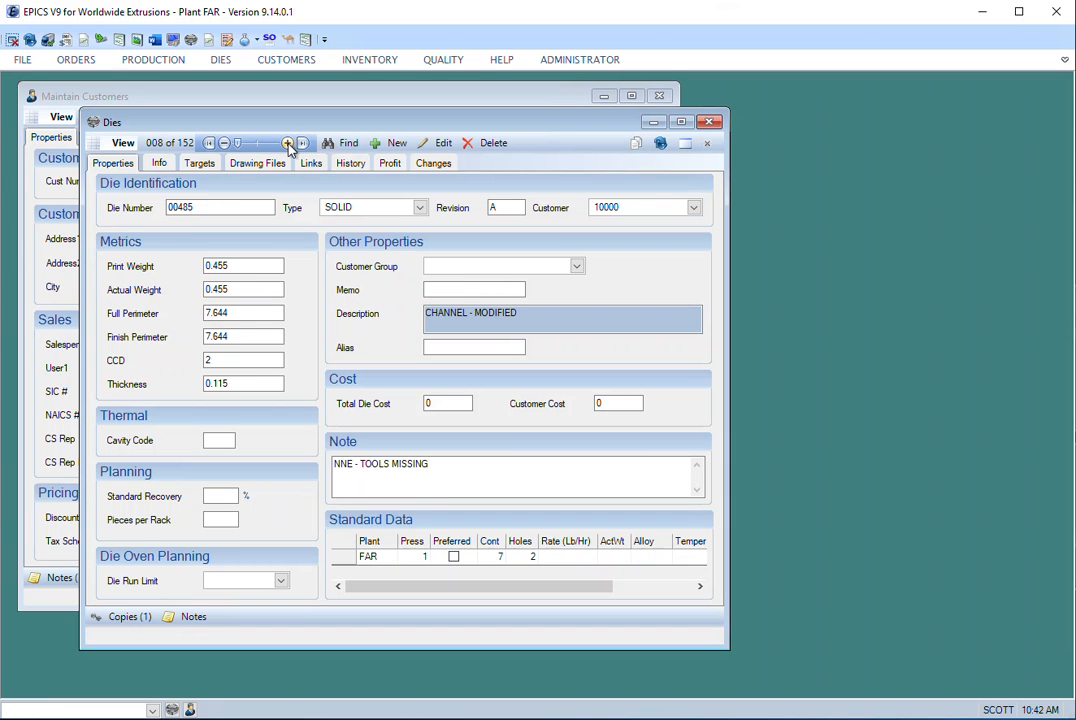
click(224, 143)
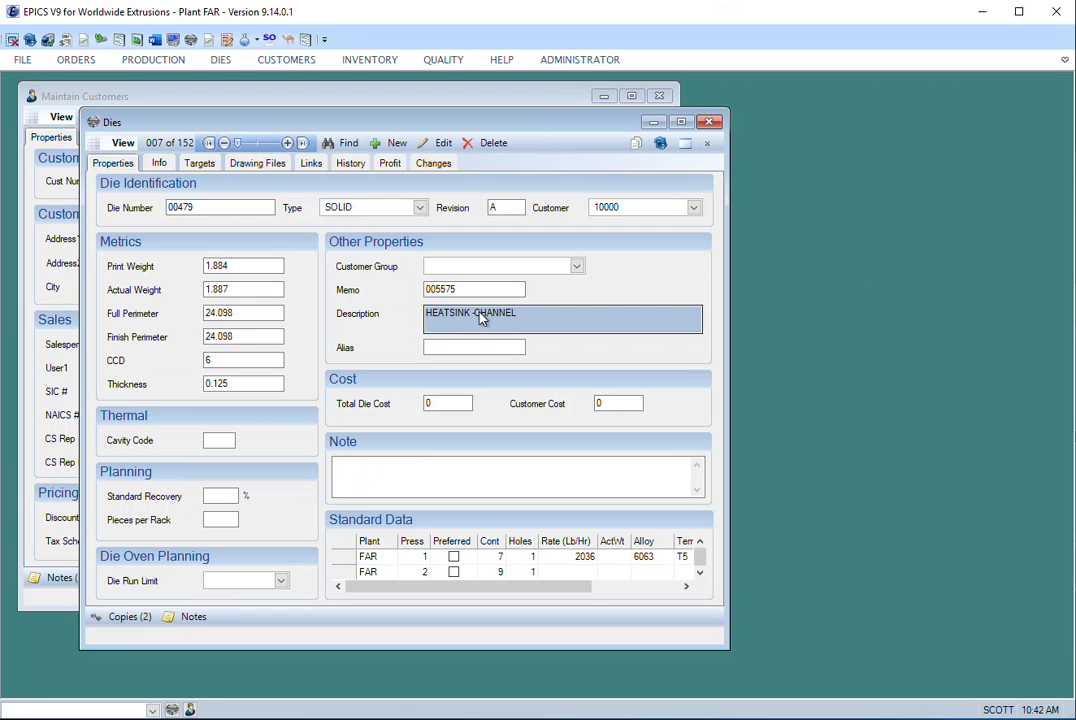
drag(475, 316, 536, 323)
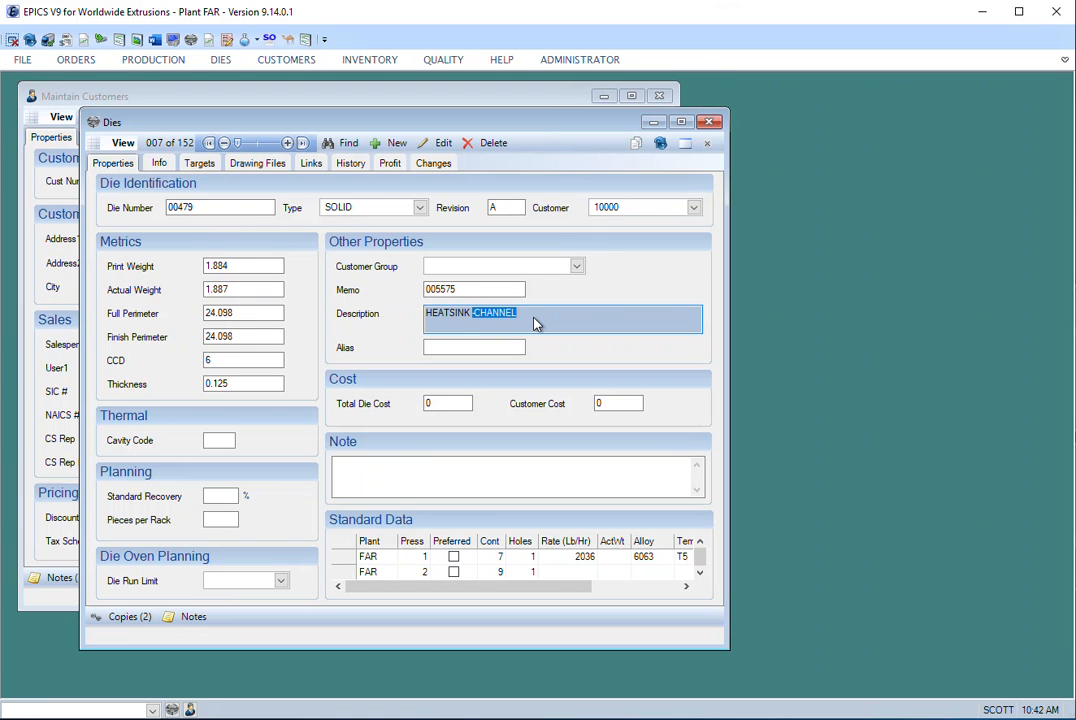
- Return to the die search criteria, check the leading wildcard in the description, and clear the fields from the last search
click(344, 143)
drag(435, 316, 426, 314)
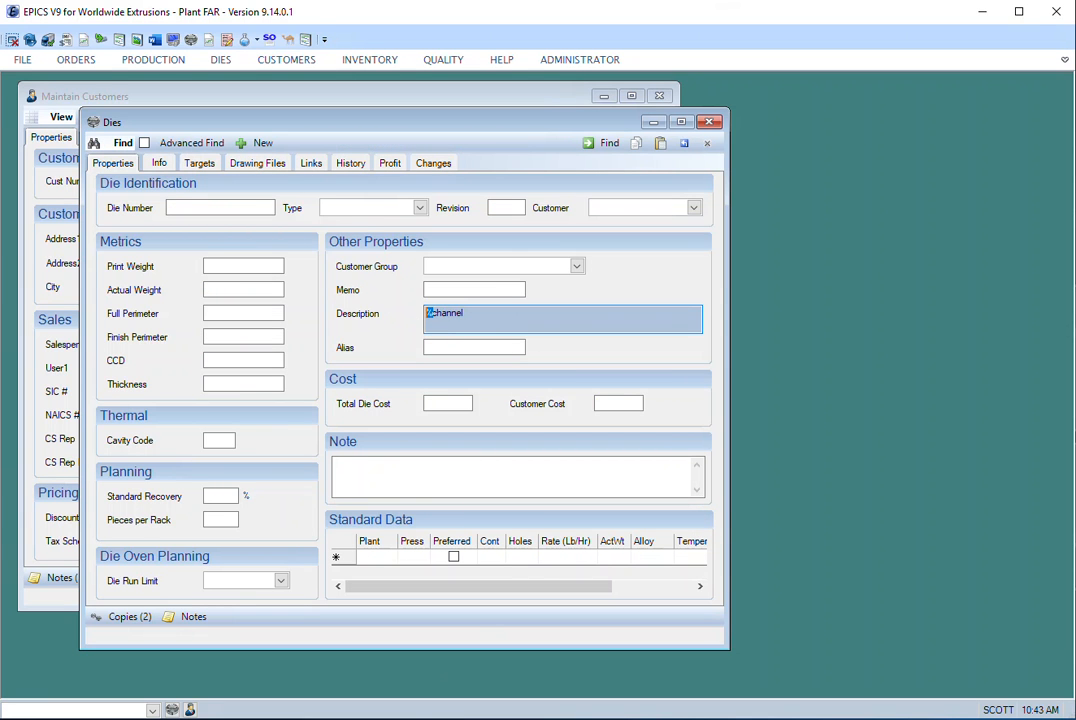
click(505, 316)
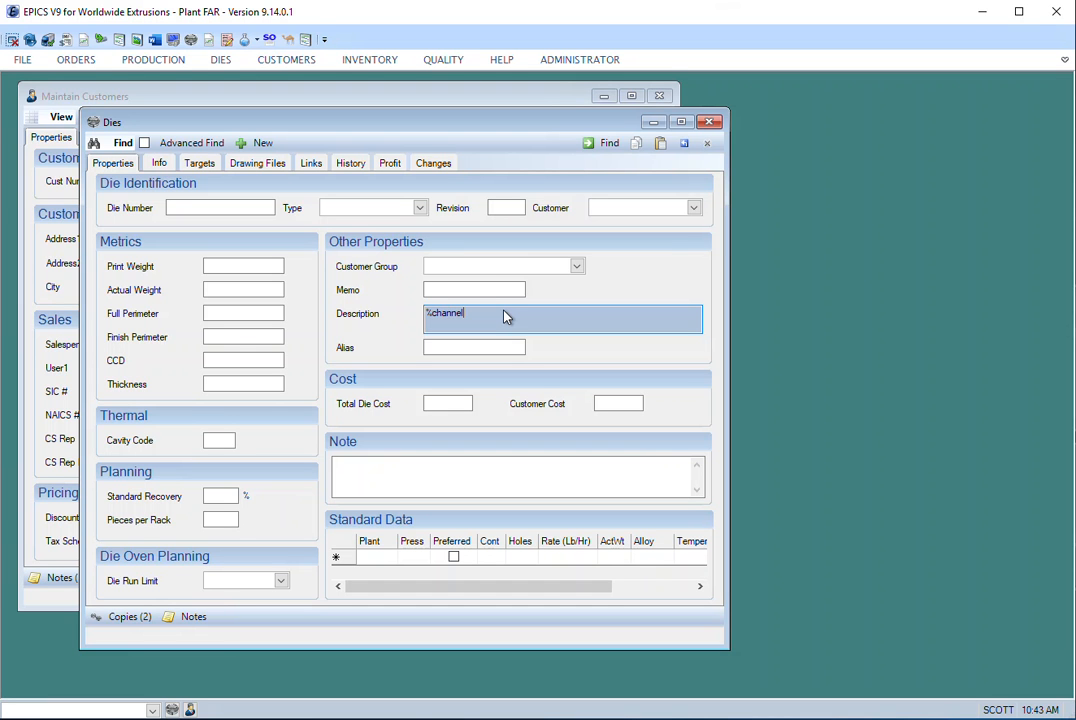
click(685, 144)
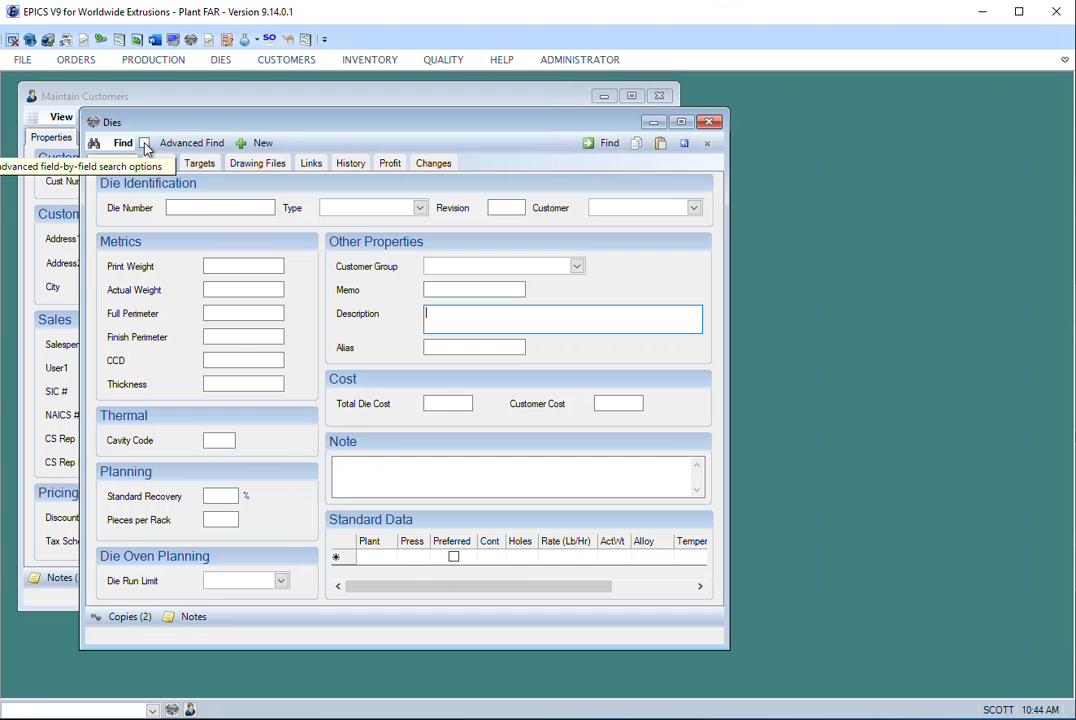
- Turn on Advanced Find and choose the "Greater than >" operator with the value 2 for the print weight
click(145, 144)
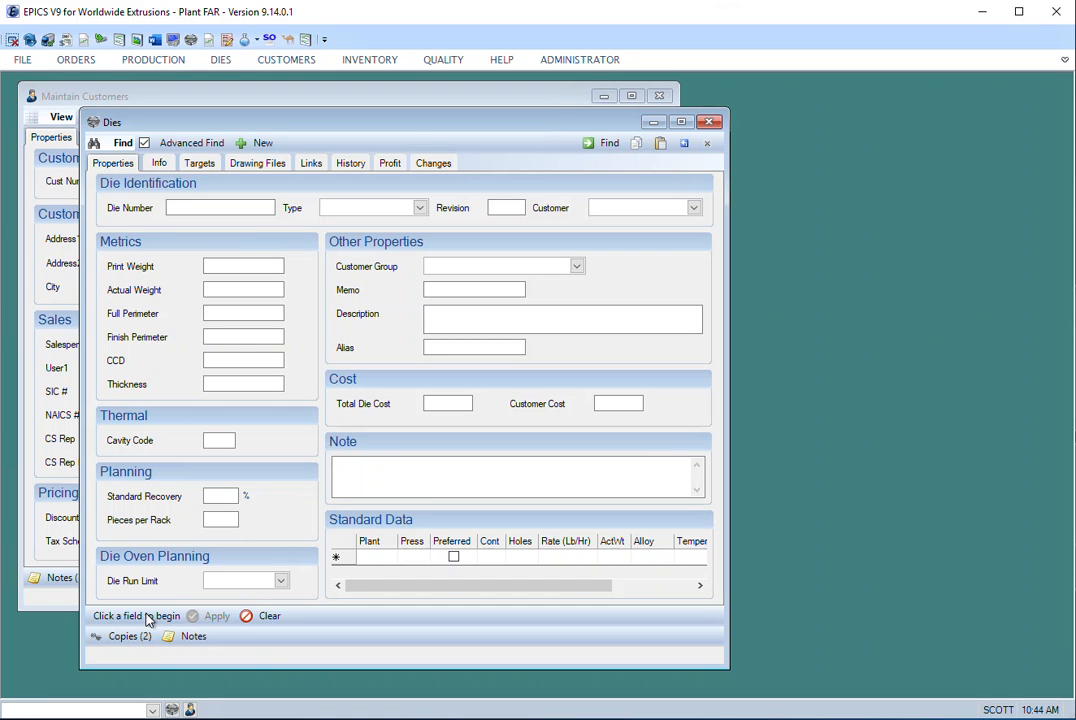
click(225, 267)
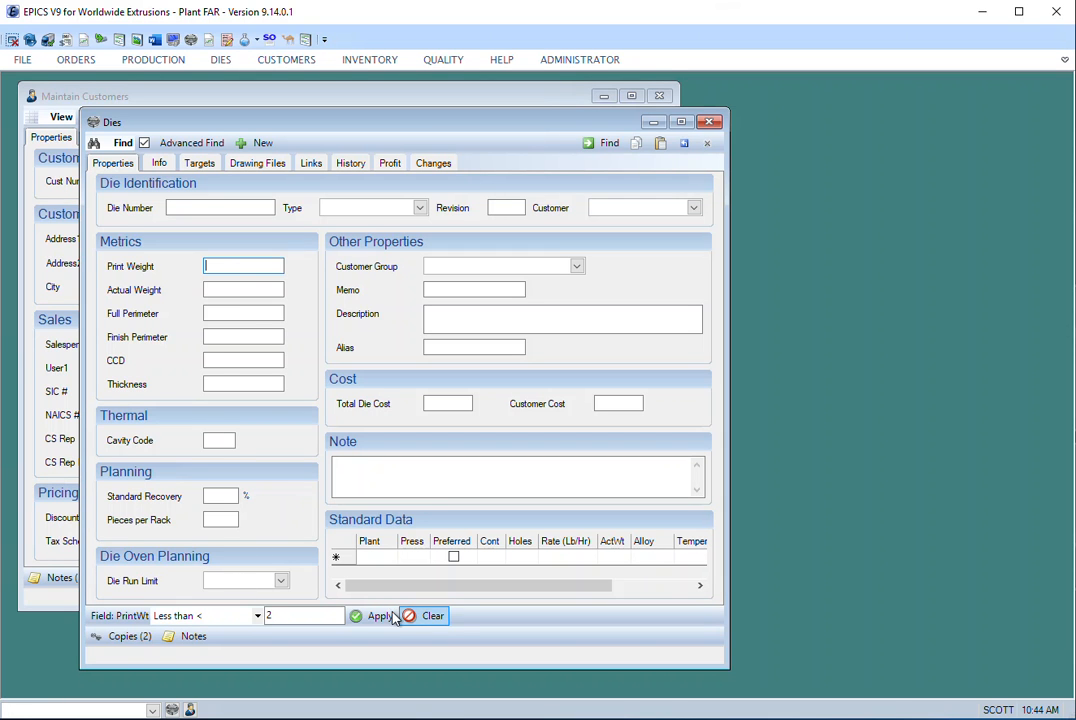
click(258, 617)
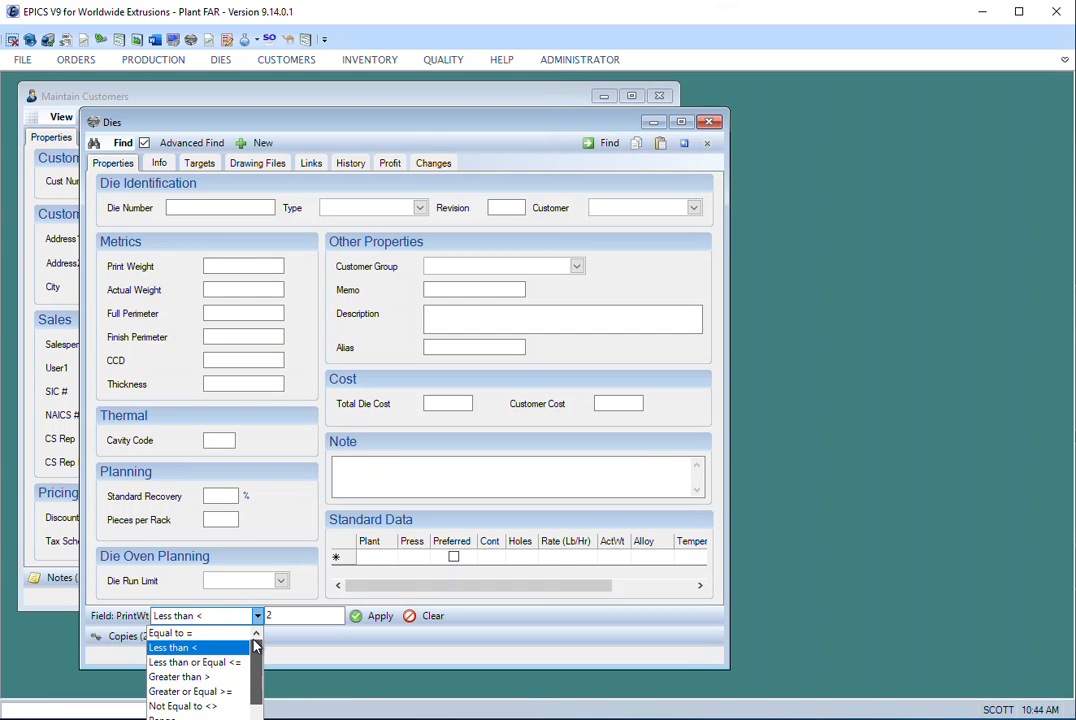
click(245, 677)
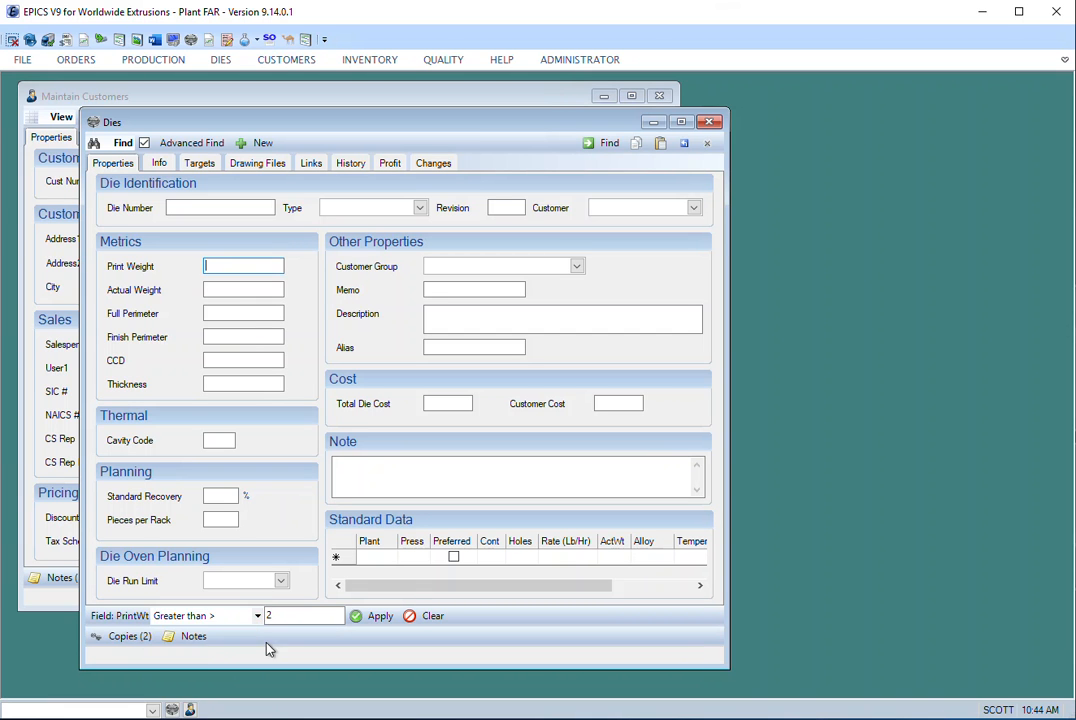
click(270, 620)
- Review the comparison operators available for the print weight, moving the Dies window so the whole list fits on screen
click(258, 617)
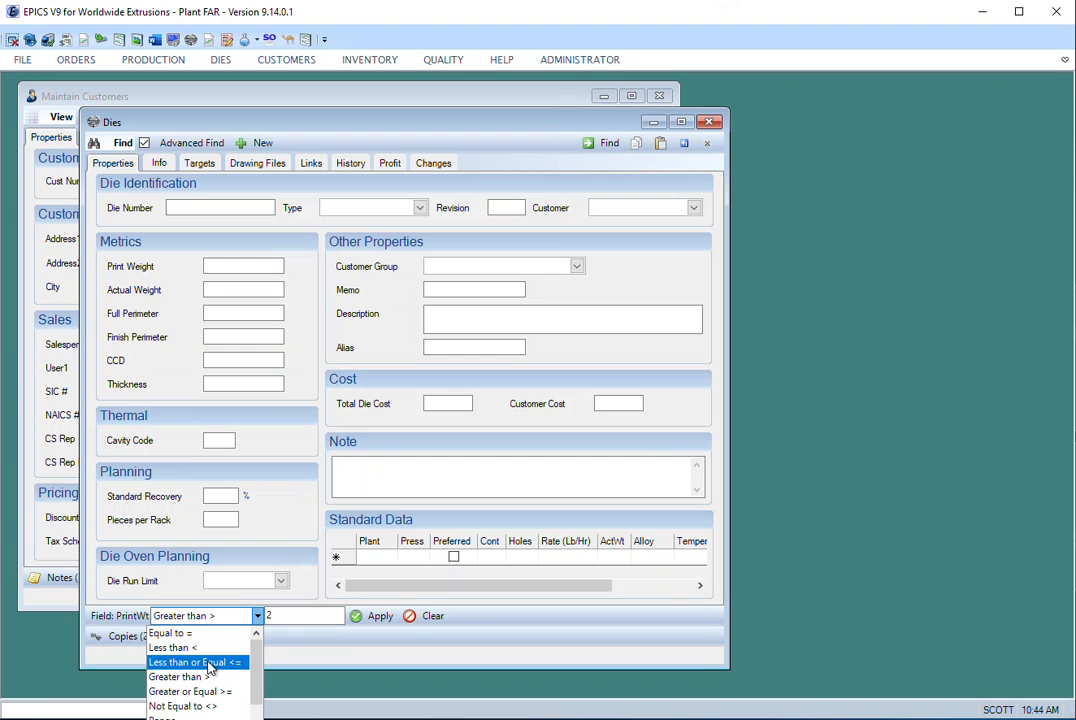
scroll(255, 683, down, 2)
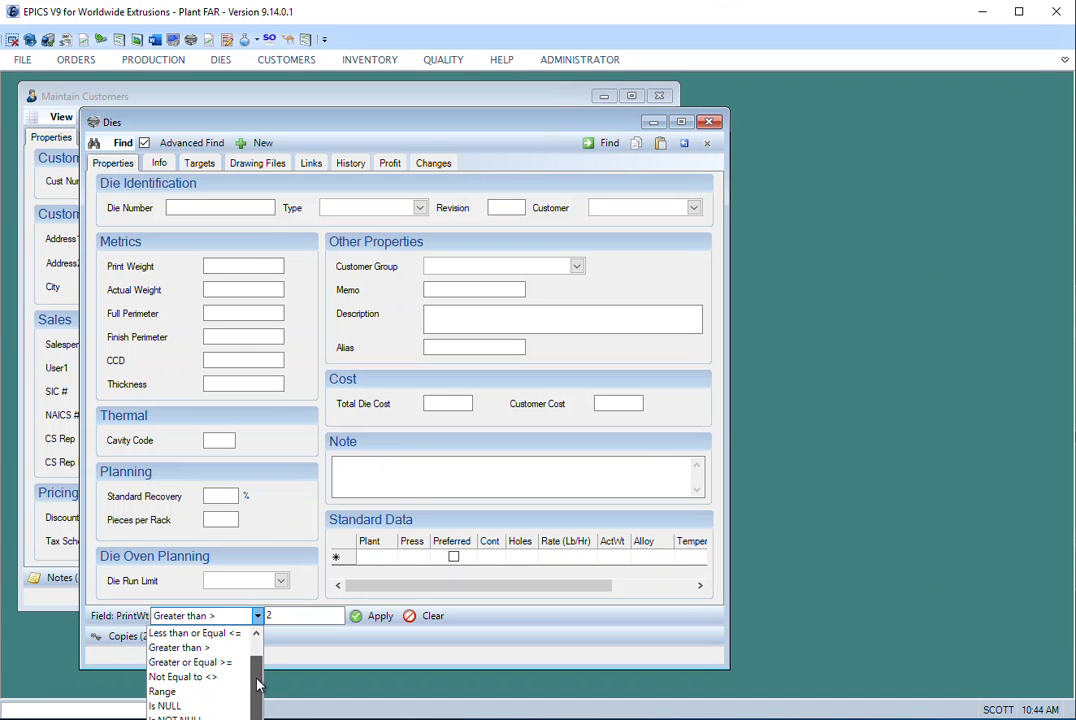
scroll(257, 684, down, 1)
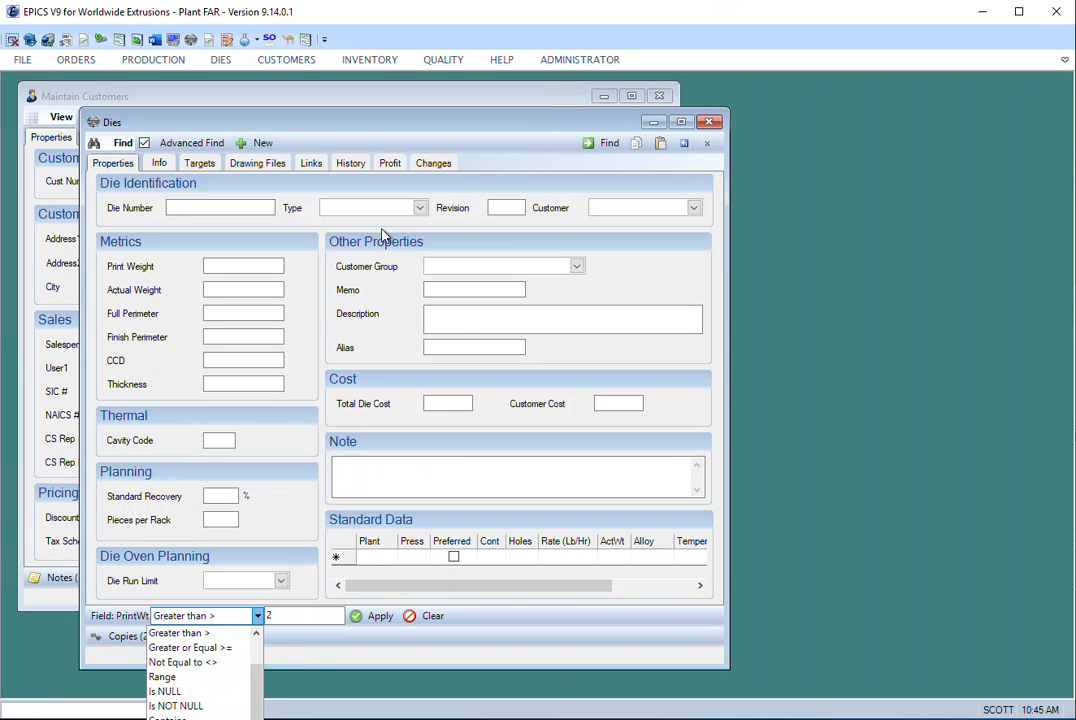
click(360, 121)
drag(372, 120, 380, 94)
click(276, 589)
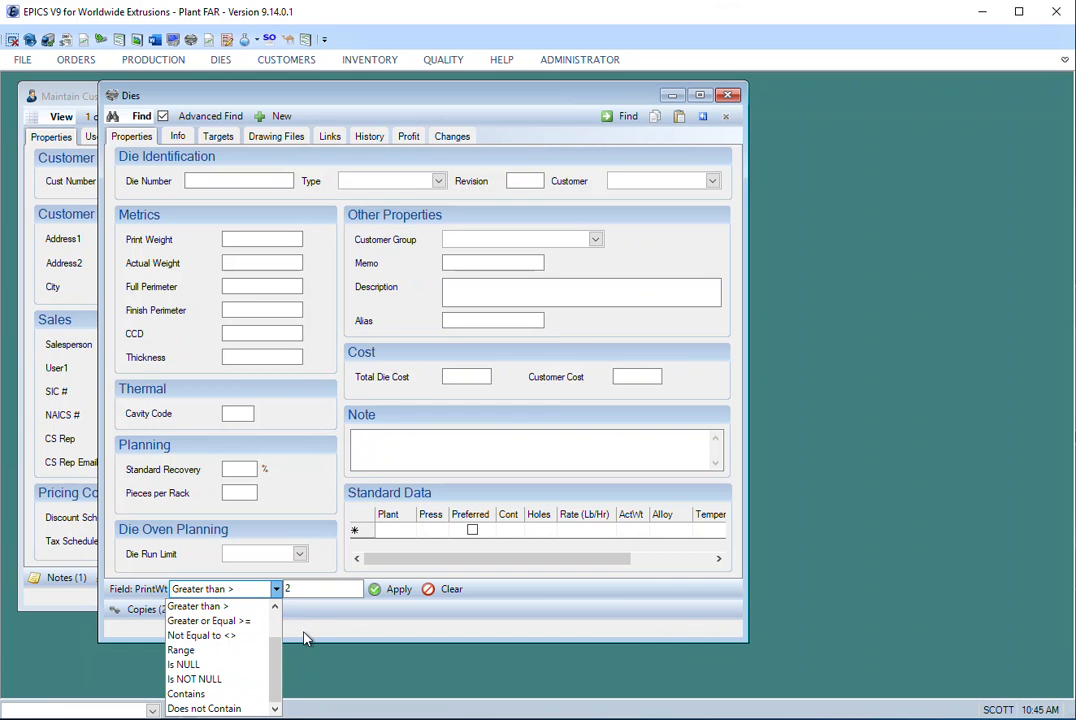
drag(276, 651, 276, 590)
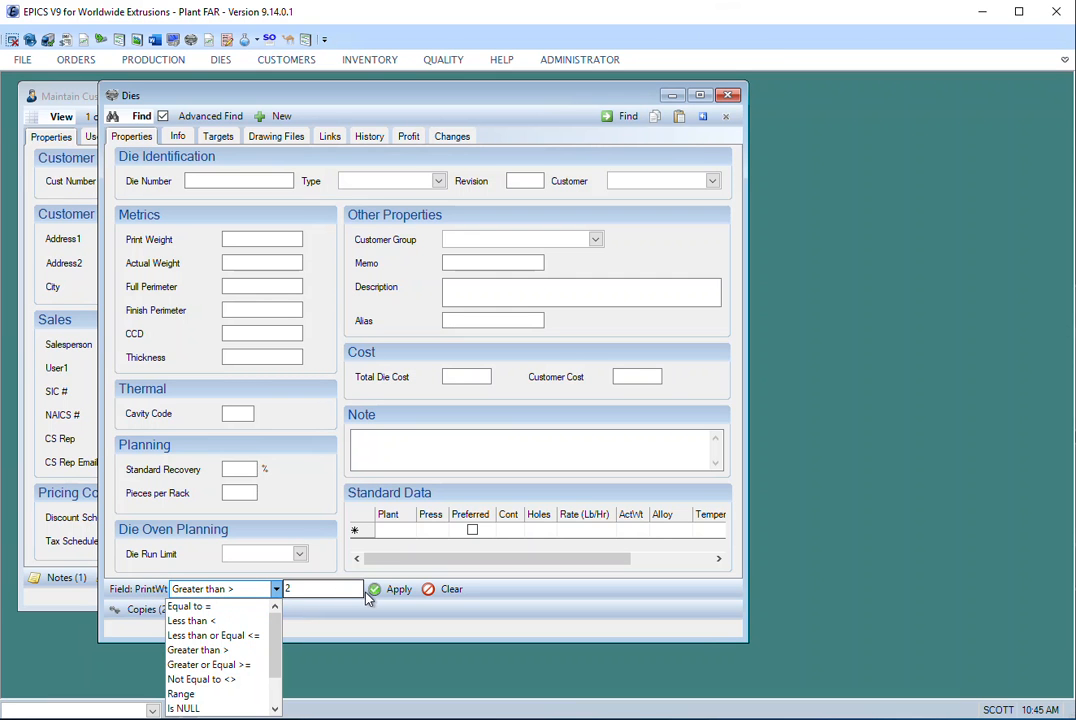
- Apply the print weight criterion ">2", run the die search, and return to the search criteria
click(393, 592)
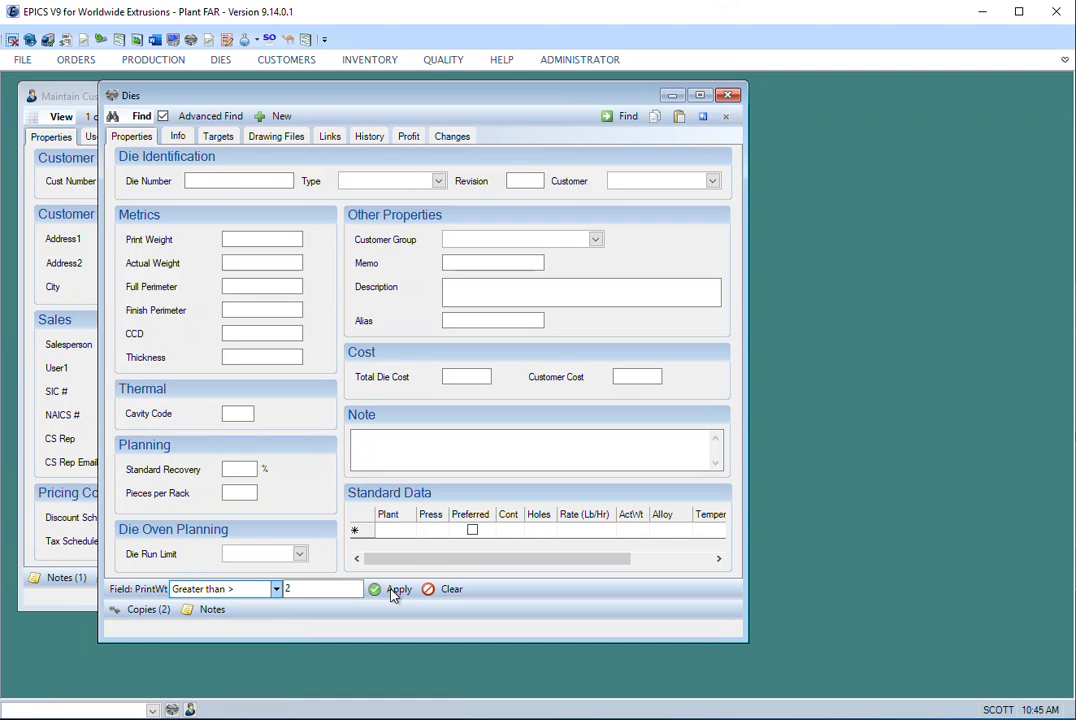
click(393, 592)
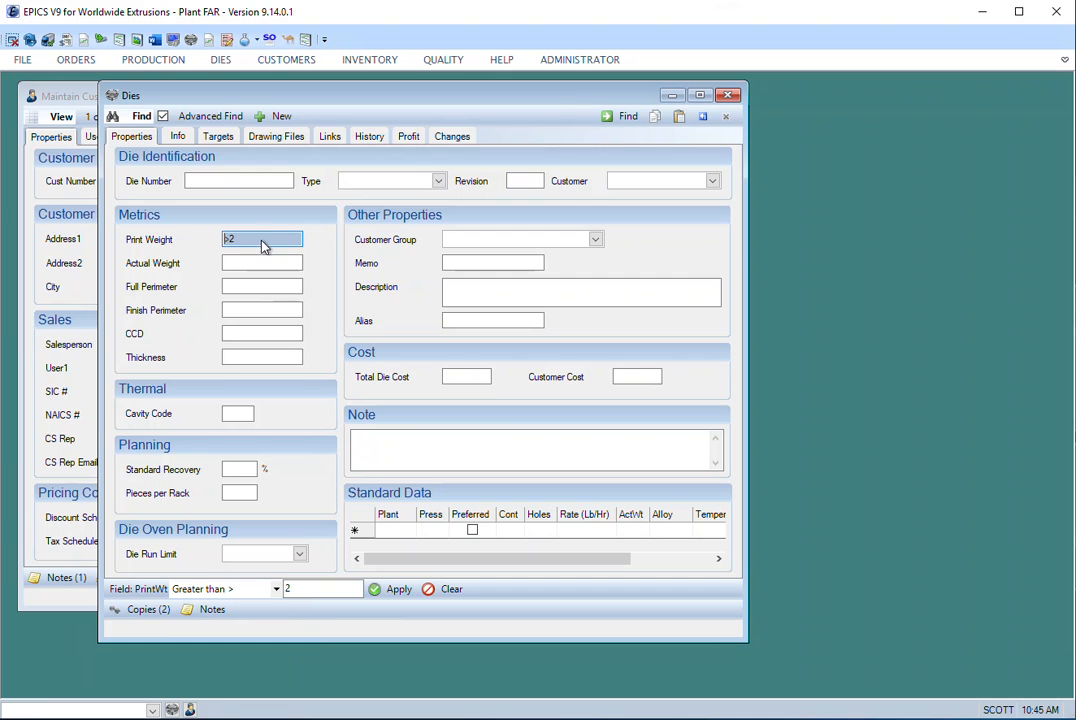
drag(252, 243, 221, 241)
click(250, 241)
click(606, 116)
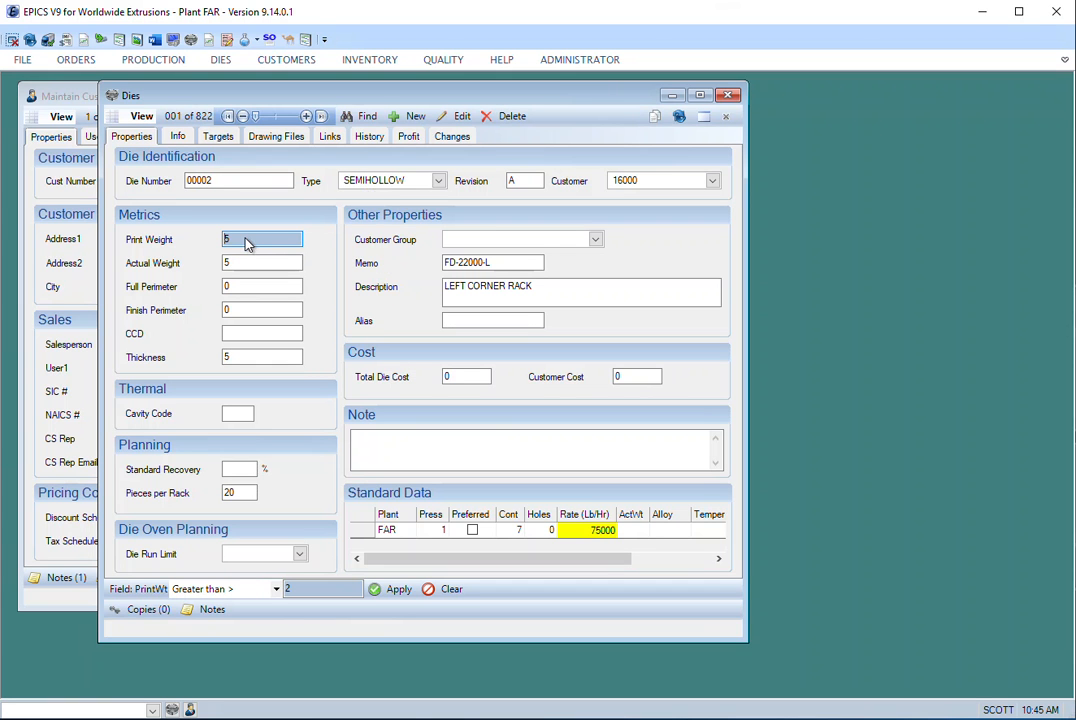
click(358, 117)
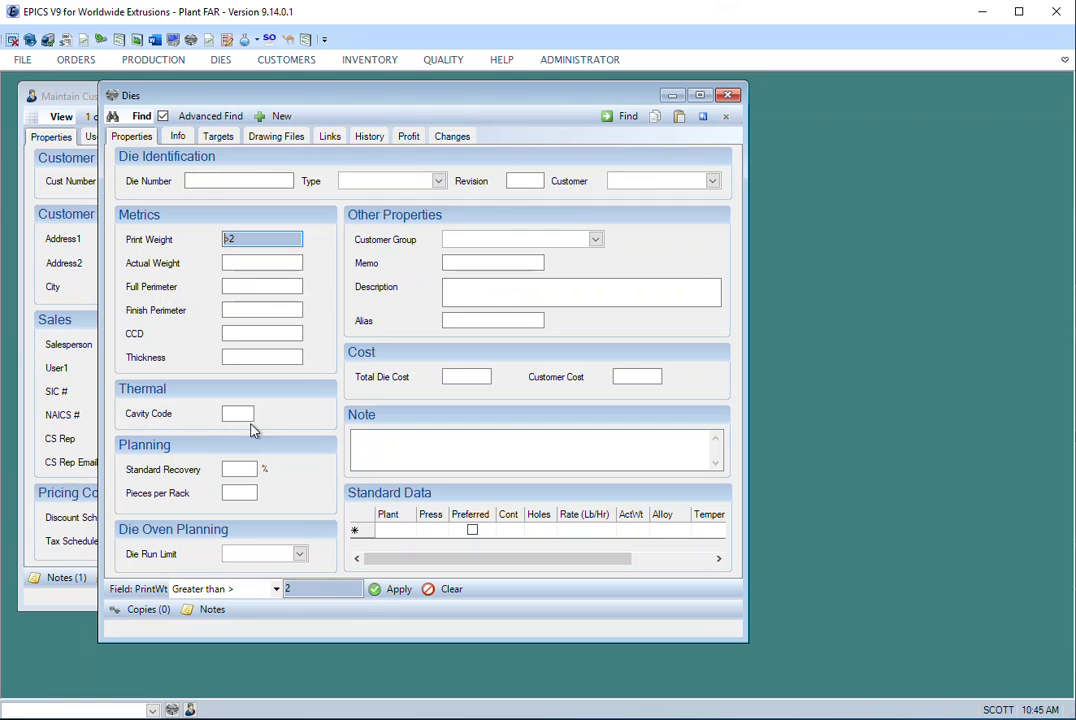
- Try to switch the print weight operator to "Less than <" with the applied criterion still in the field
click(277, 590)
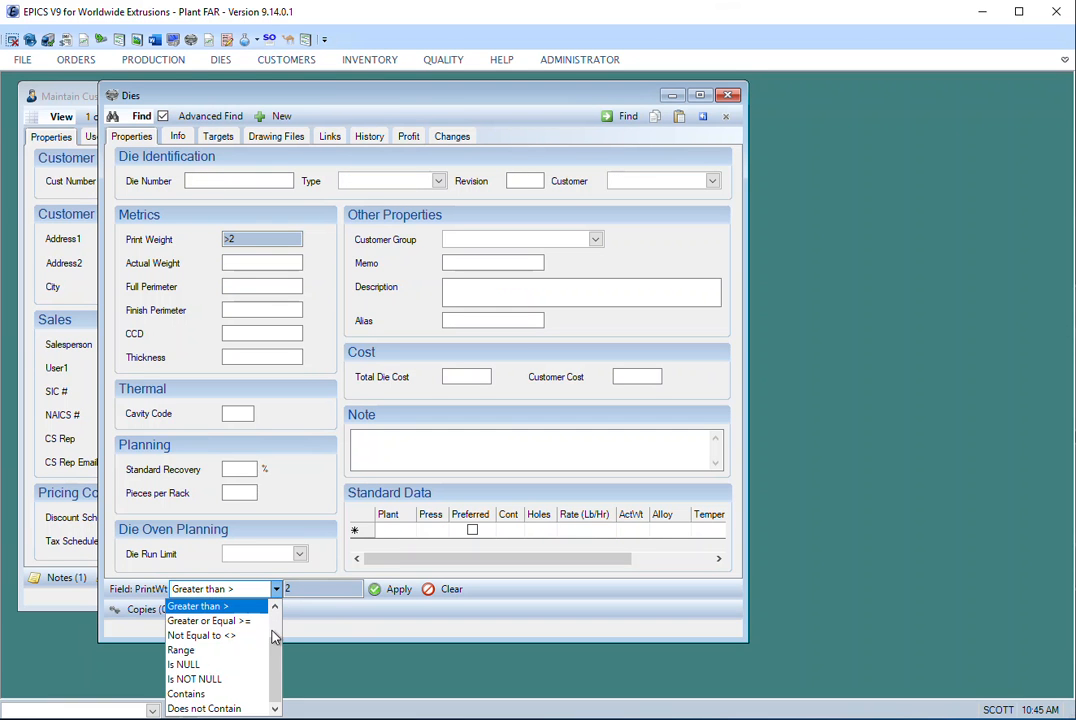
drag(279, 646, 273, 636)
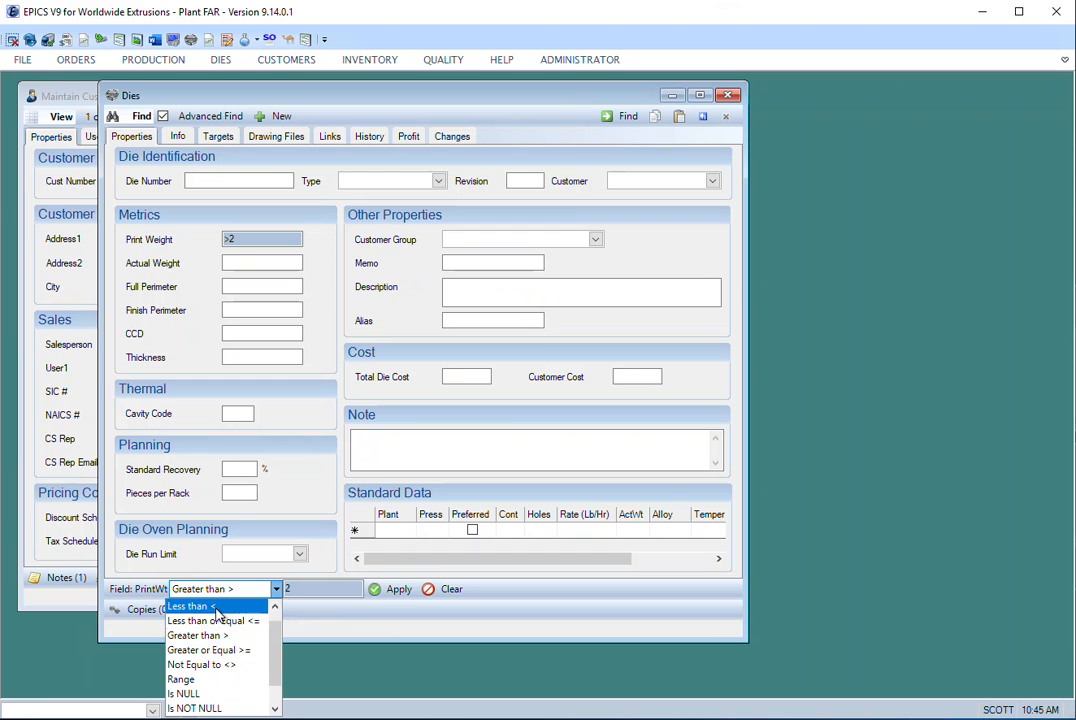
click(216, 608)
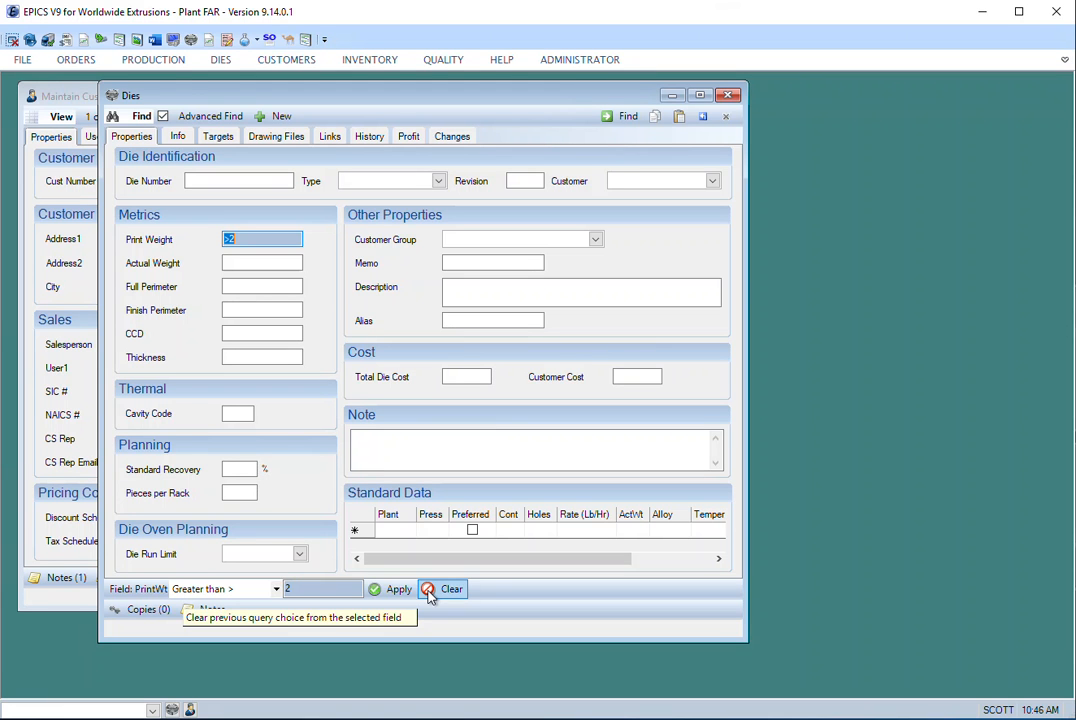
click(276, 589)
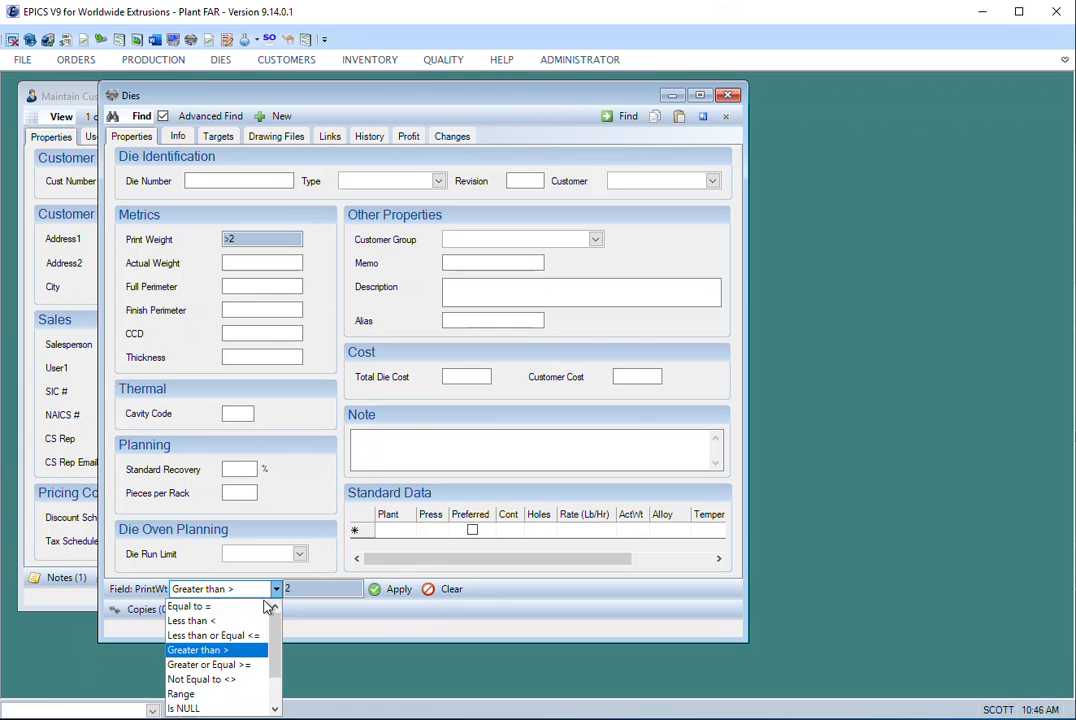
click(233, 621)
click(276, 589)
click(225, 620)
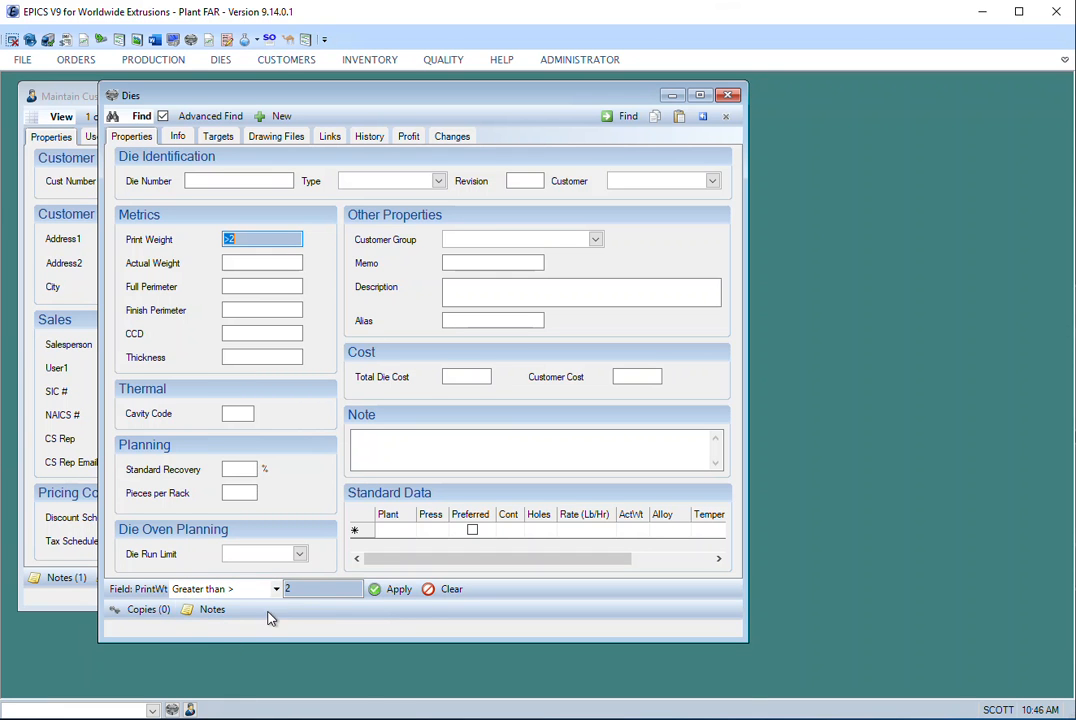
- Clear the print weight criterion and apply "Less than <" with the value 2 instead
click(428, 589)
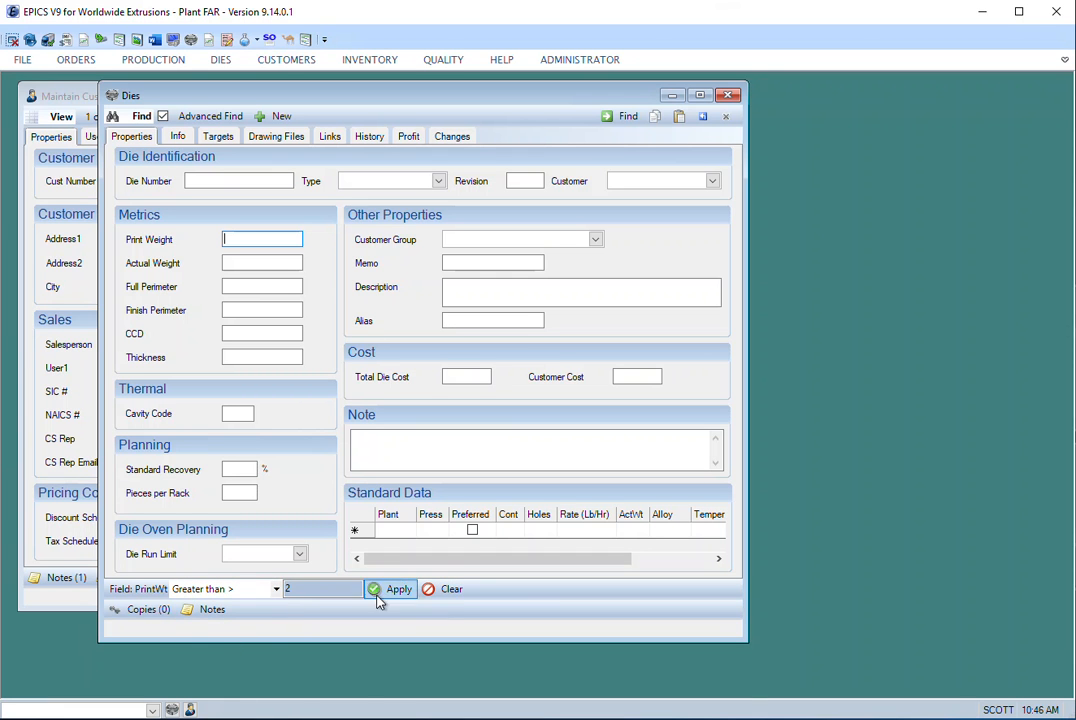
click(276, 589)
click(226, 620)
click(392, 589)
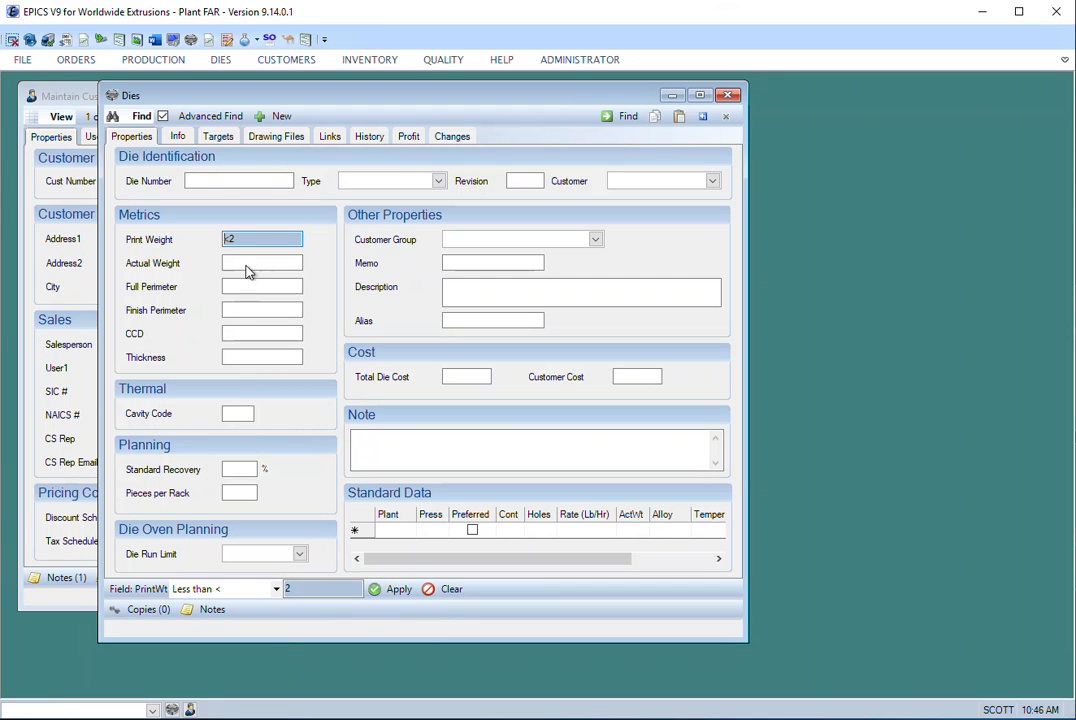
- Run the search for dies with print weight below 2, agree to view all matching records, and check the first die's print weight
click(626, 117)
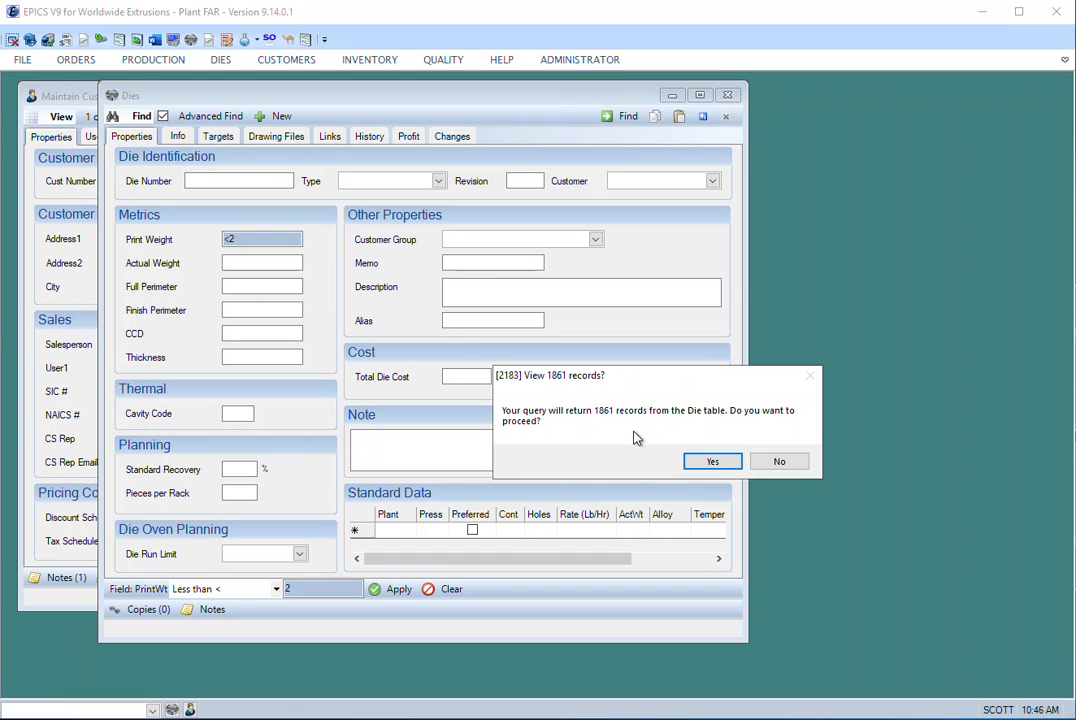
click(713, 461)
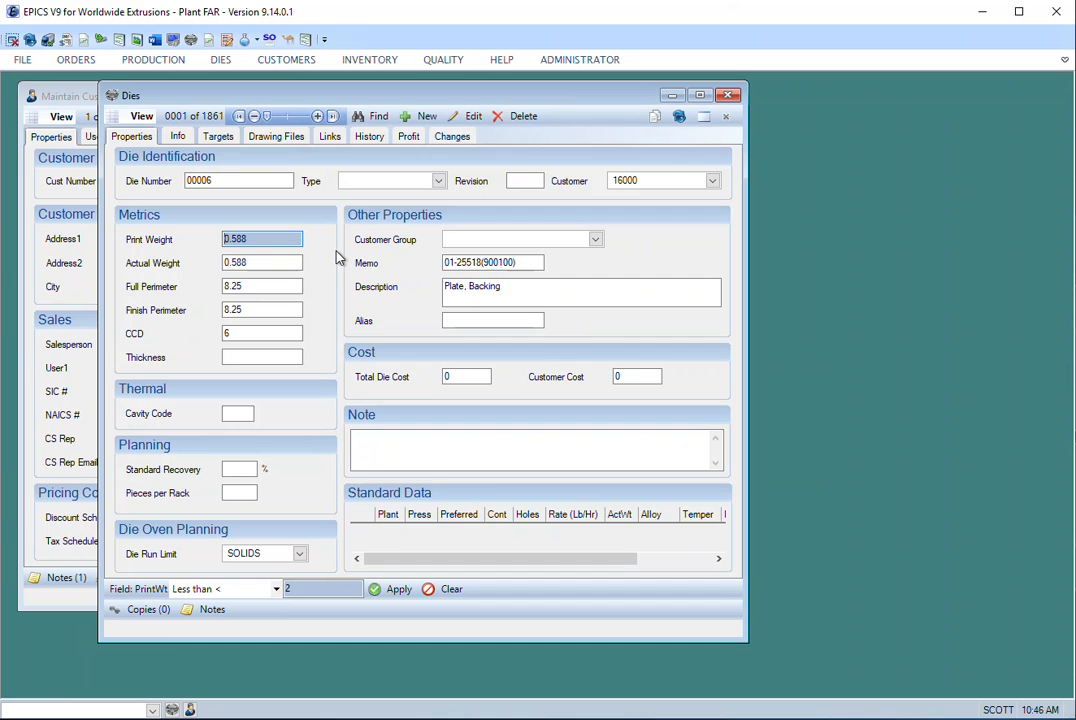
click(270, 241)
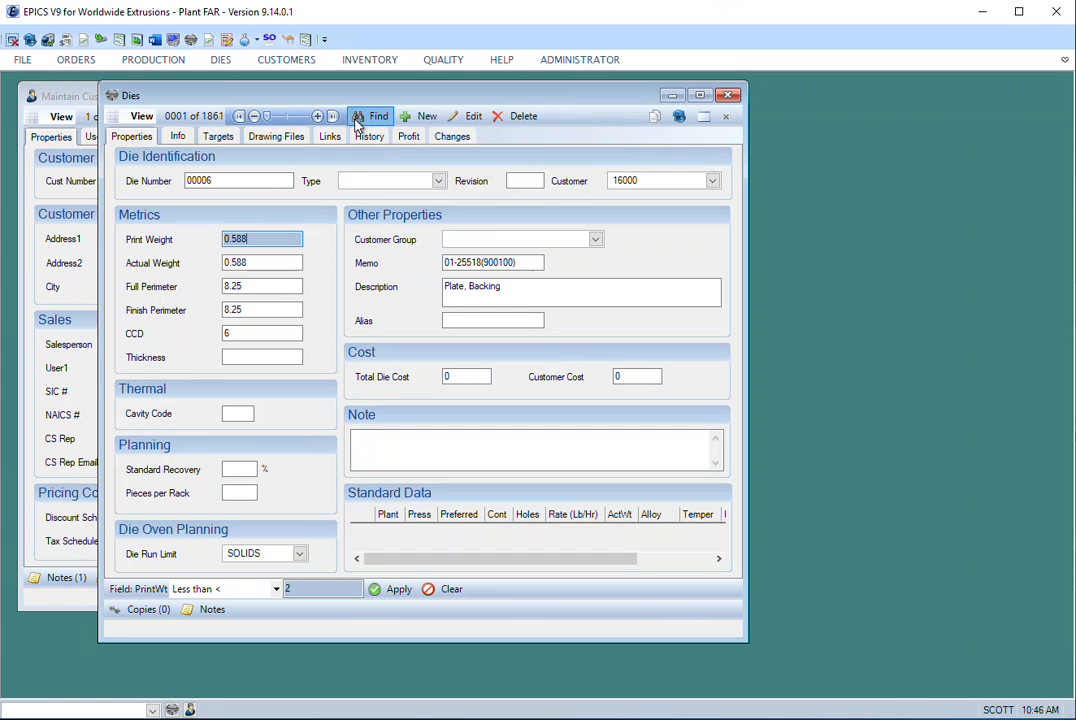
- Return to the die search criteria, clear the print weight criterion, and apply a Range from 1 to 2 instead
click(357, 117)
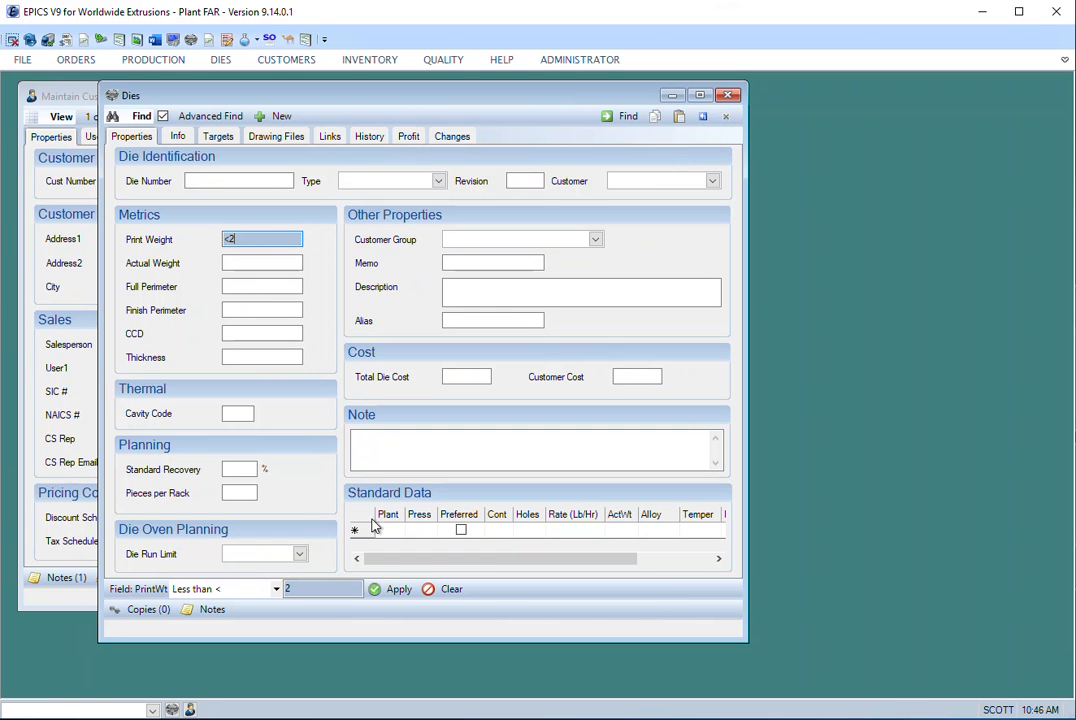
click(446, 594)
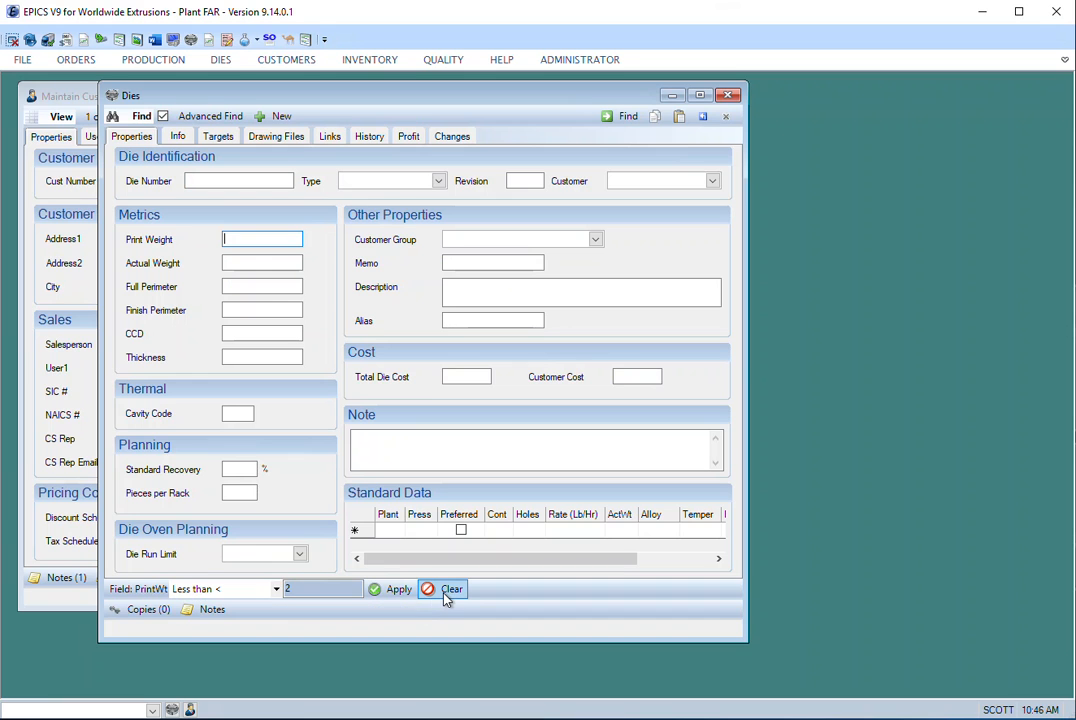
click(276, 590)
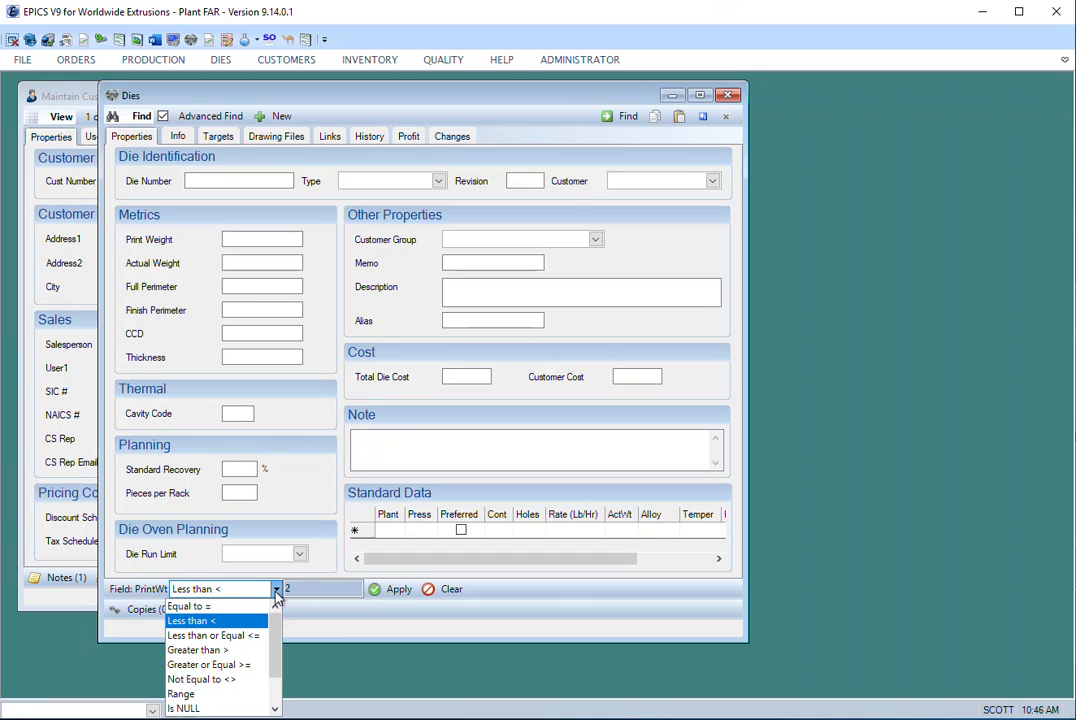
click(185, 700)
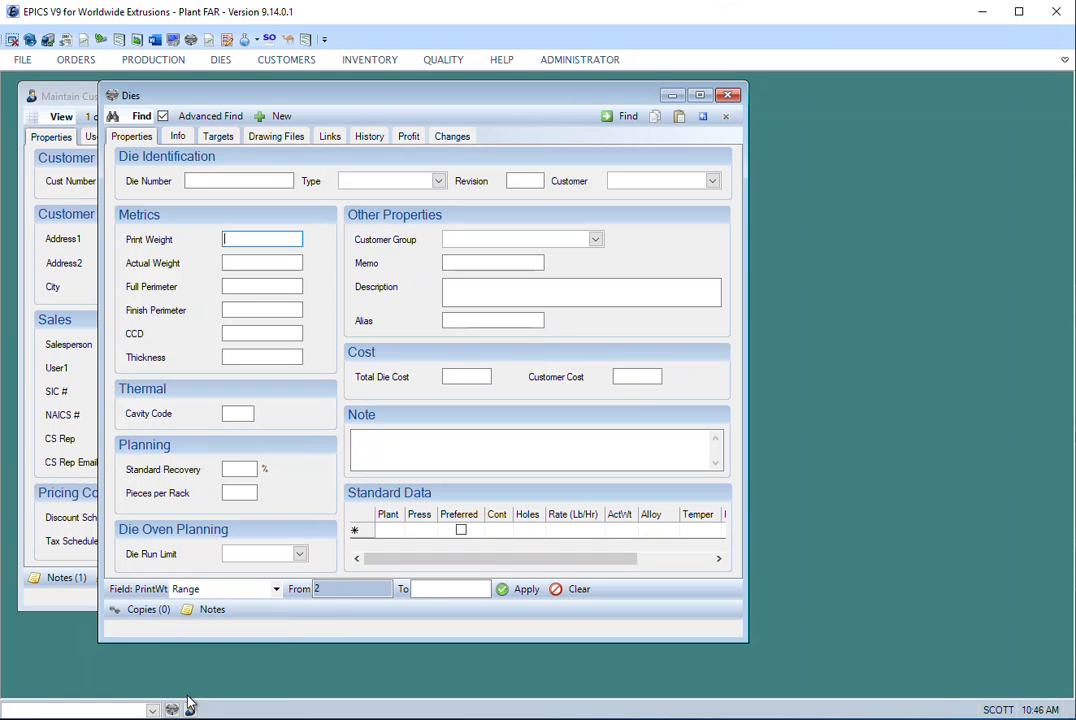
double_click(335, 590)
text(1)
click(449, 590)
text(2)
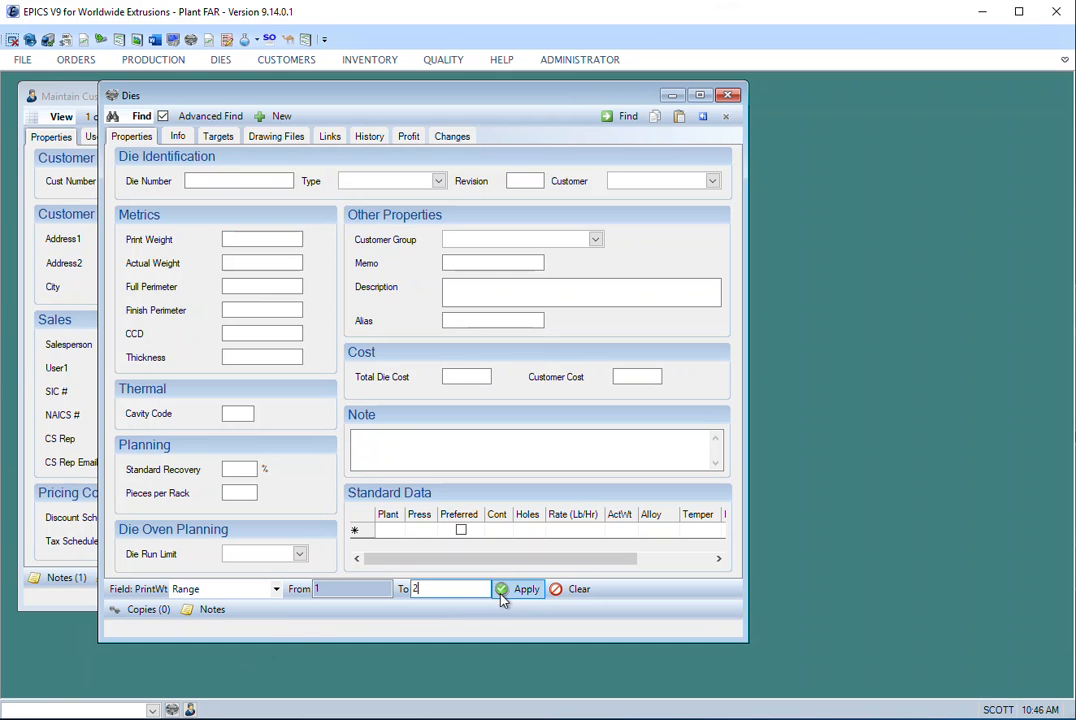
click(516, 590)
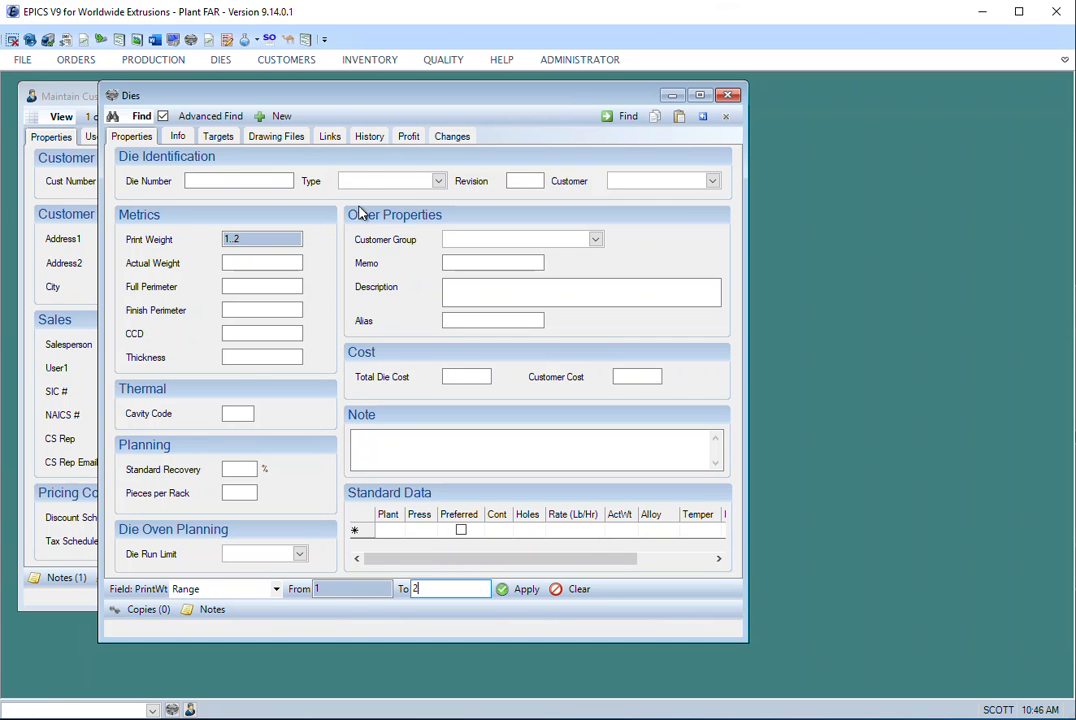
- Run the print weight range search, and return to the search form with all previous criteria cleared
click(620, 117)
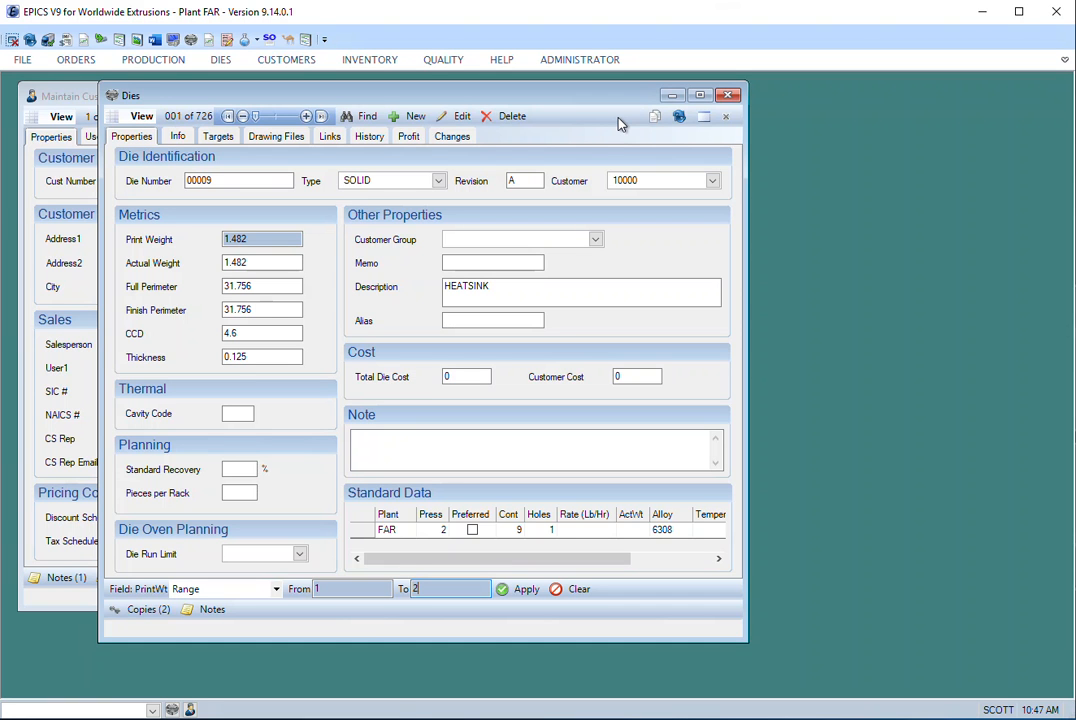
click(352, 119)
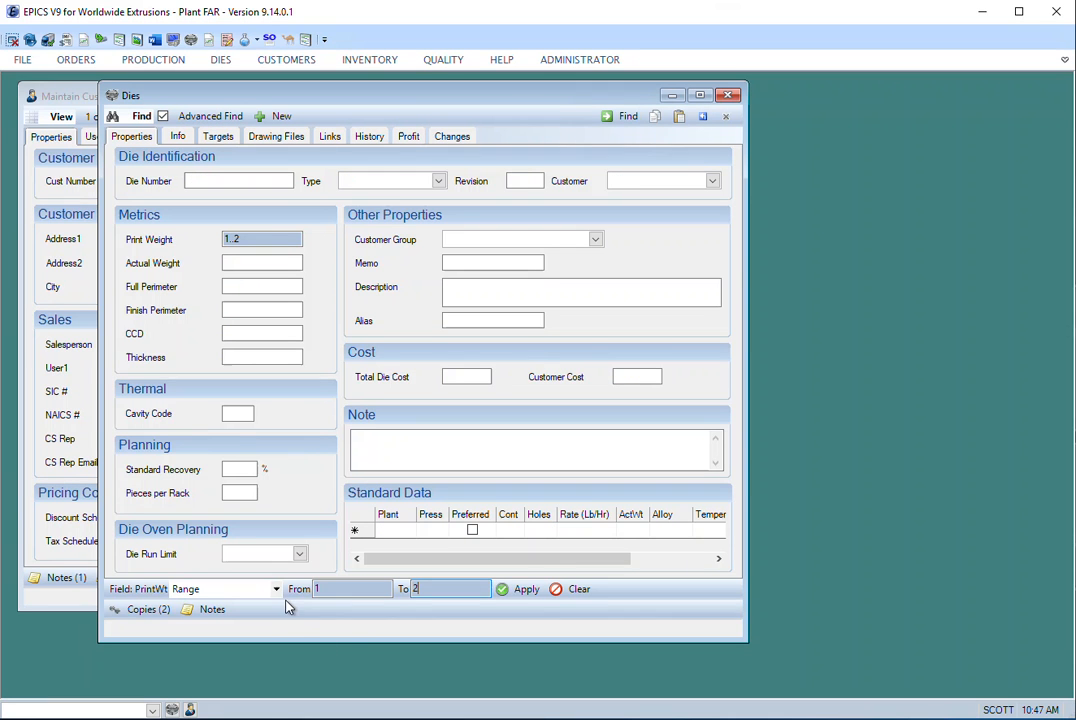
click(277, 589)
mouse_move(274, 615)
mouse_down()
mouse_move(273, 667)
mouse_move(279, 628)
mouse_up()
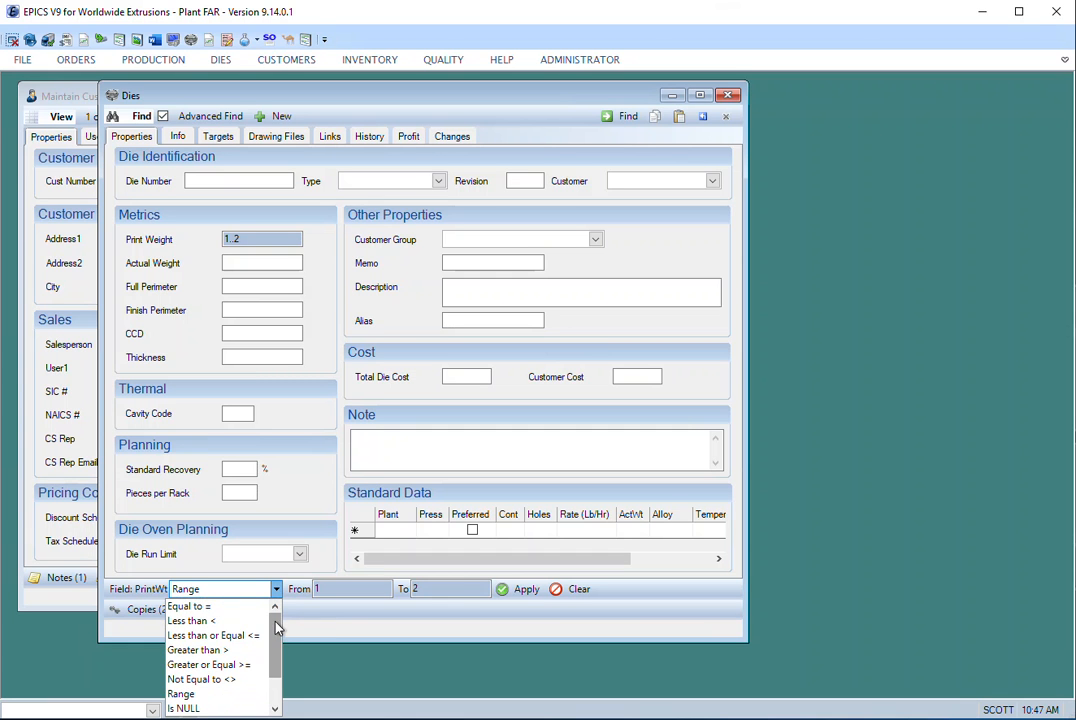
click(705, 119)
click(705, 119)
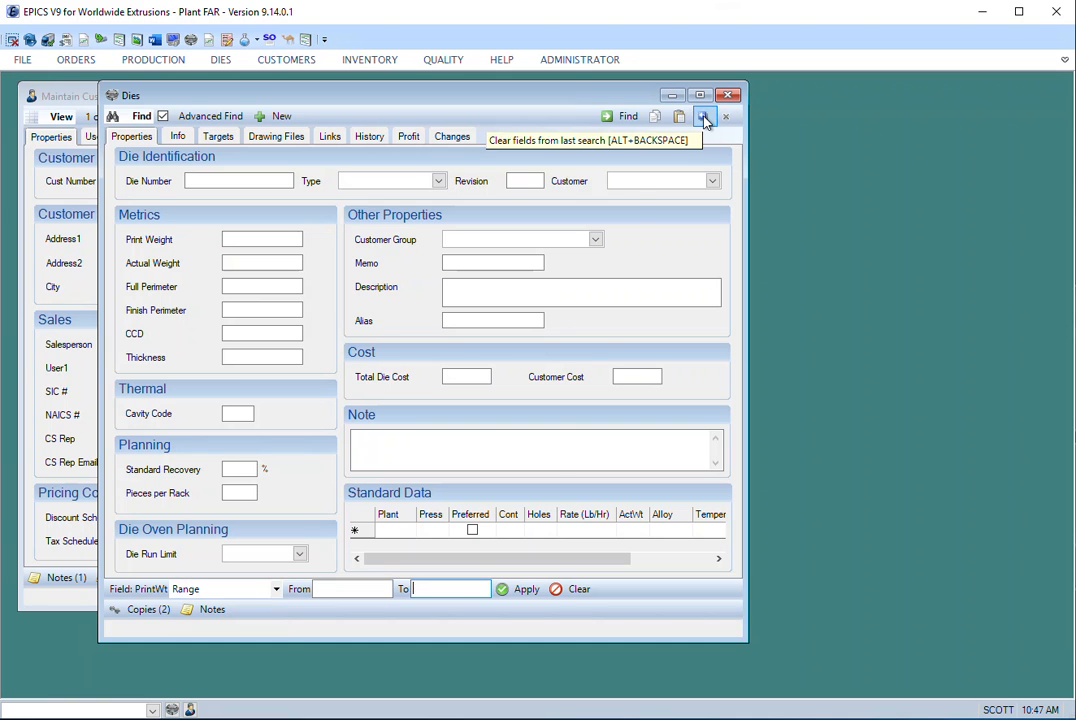
- Apply a Contains criterion with the value "channel" to the die Description field
click(492, 296)
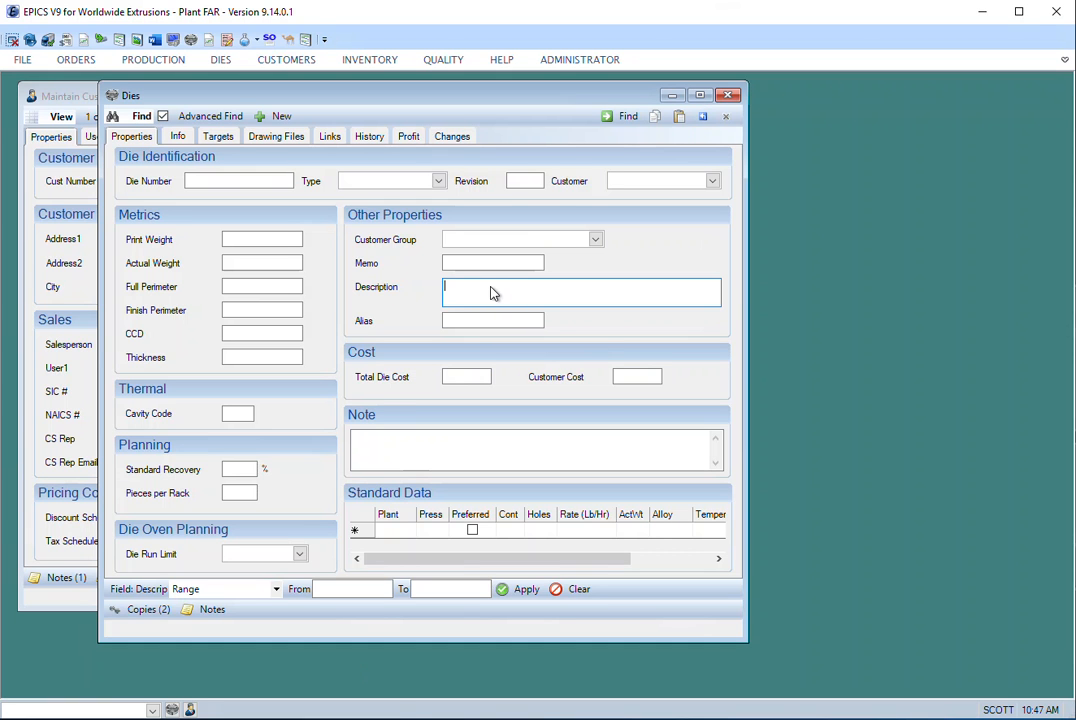
click(277, 590)
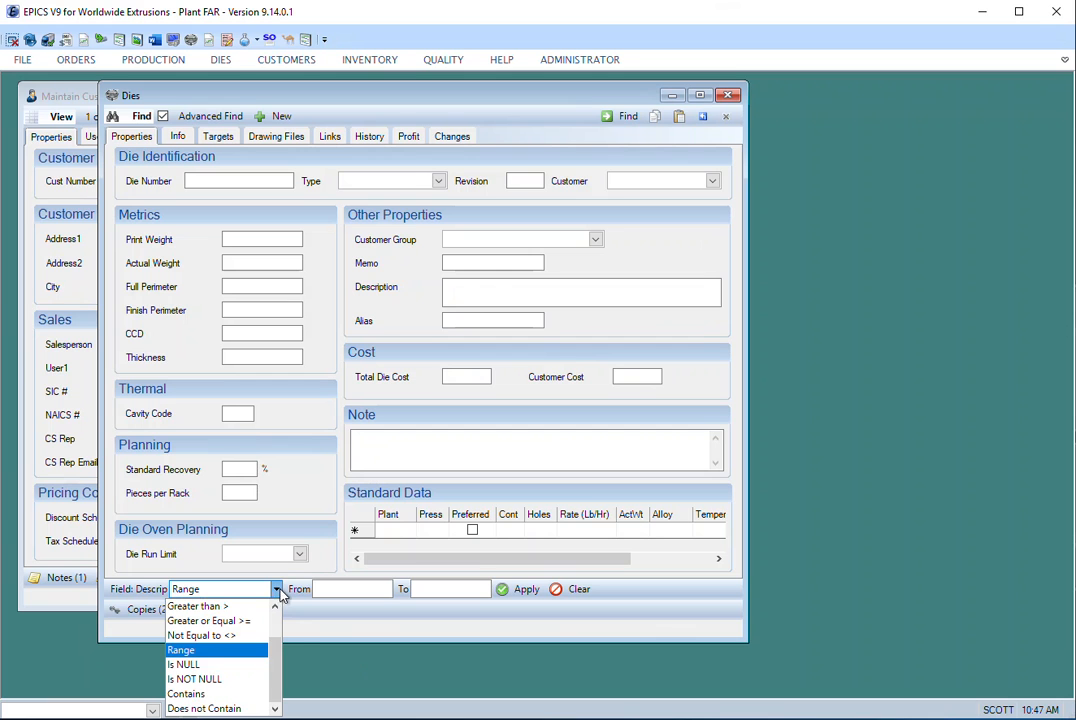
scroll(279, 620, up, 1)
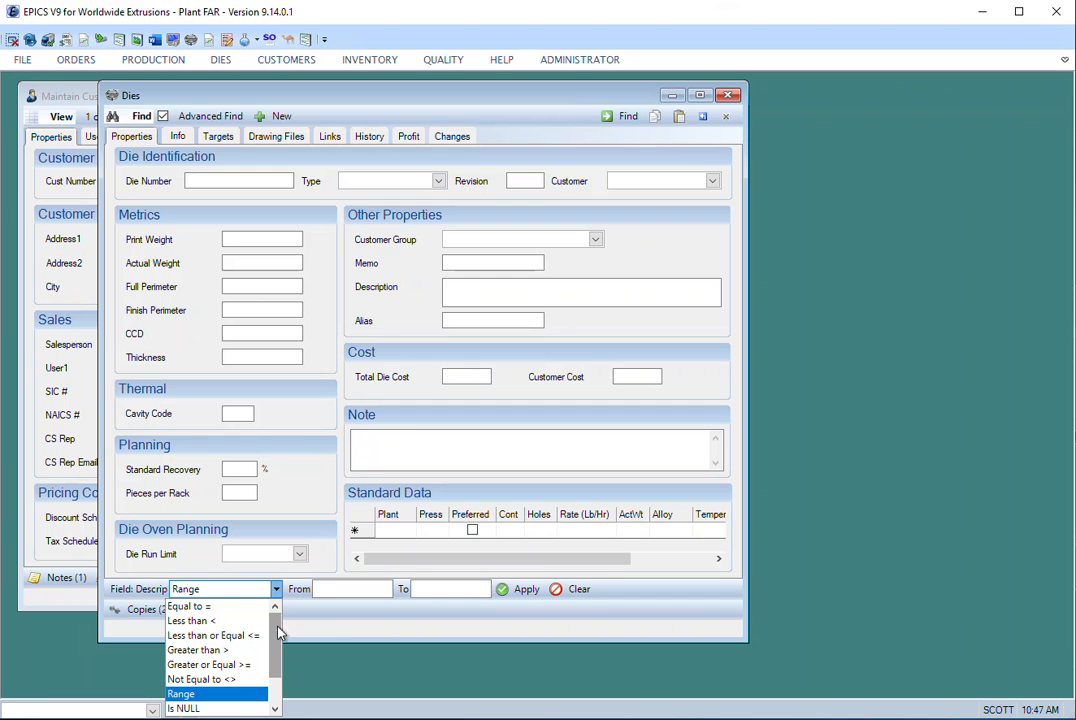
scroll(279, 637, down, 1)
scroll(279, 637, down, 1)
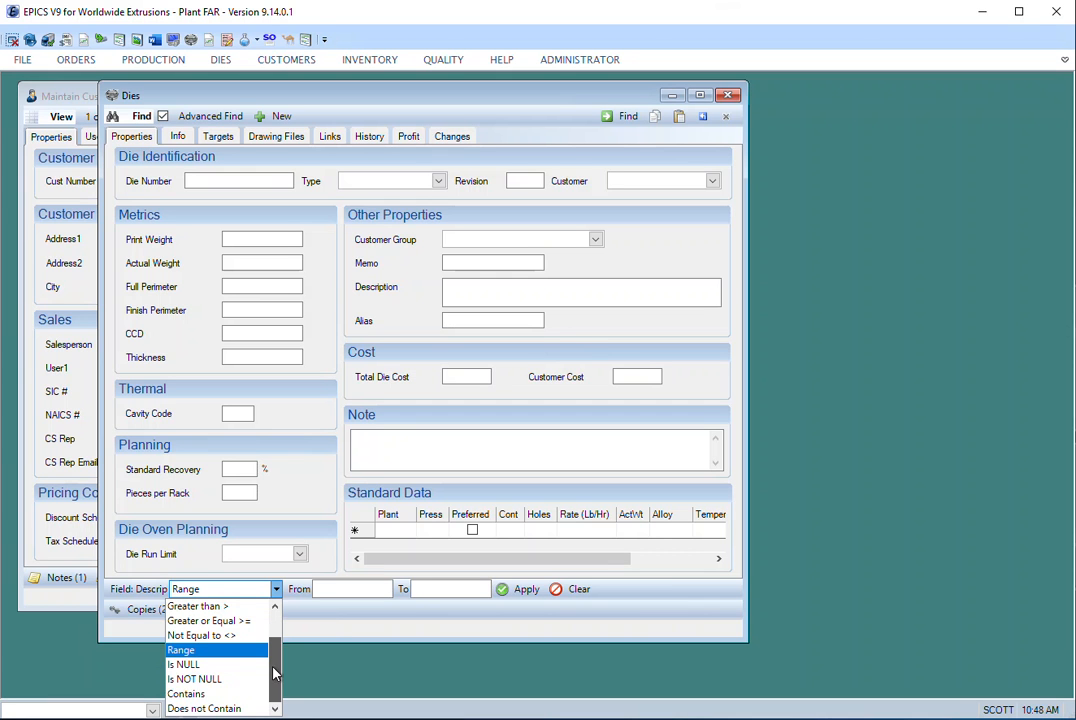
click(174, 698)
click(305, 589)
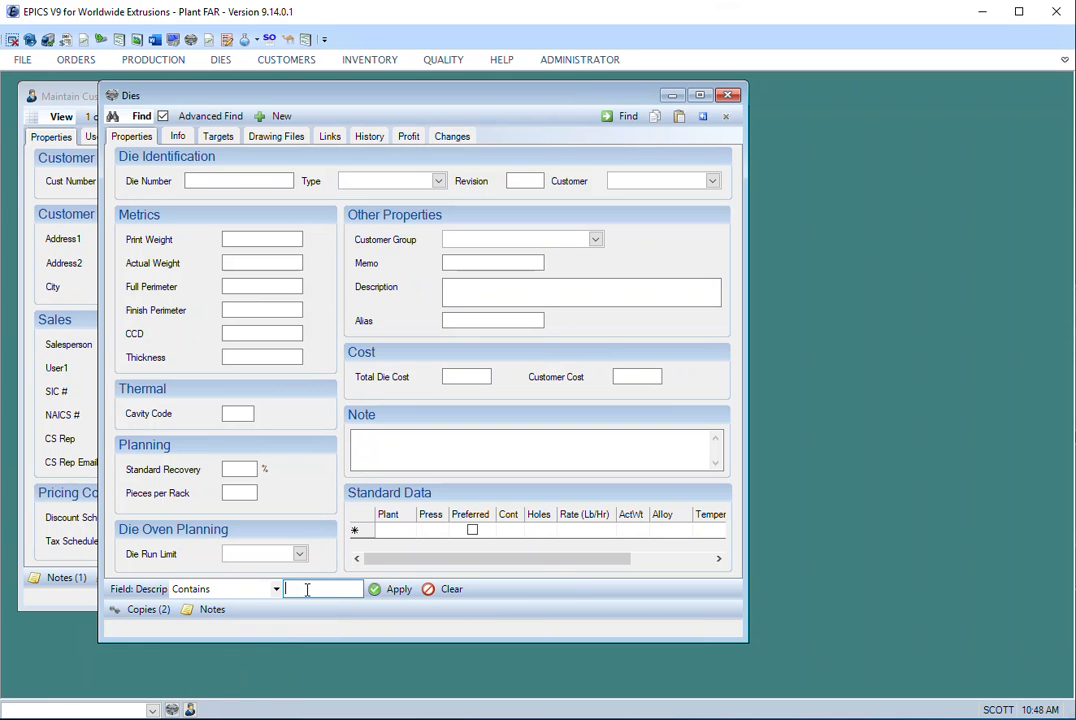
text(channel)
click(393, 590)
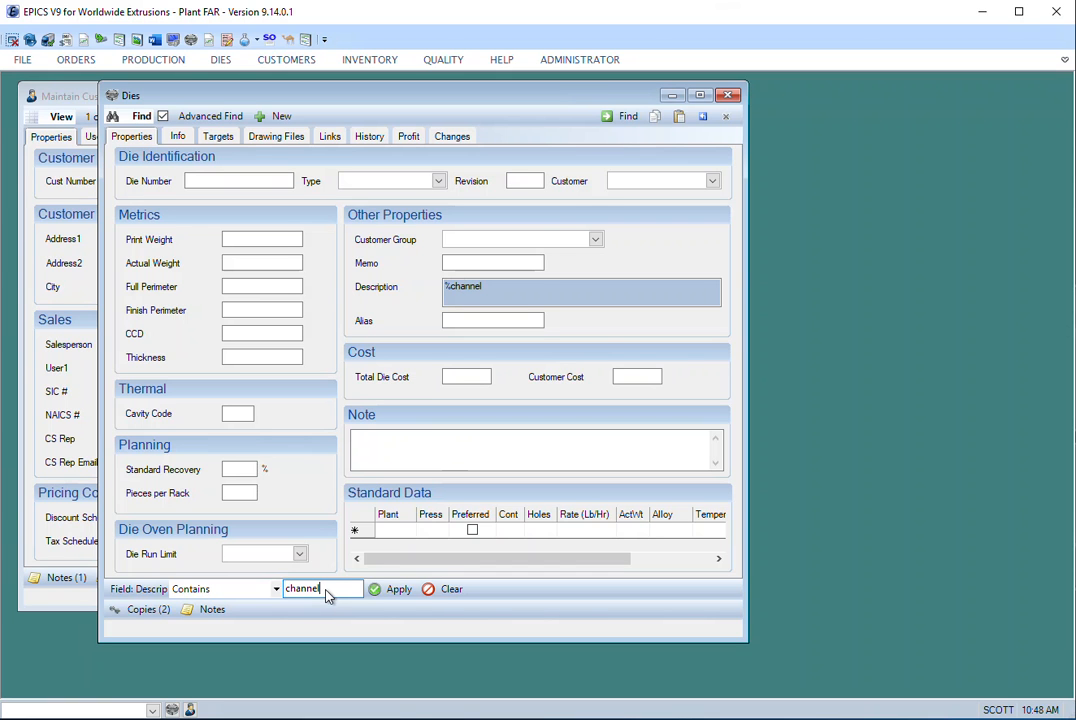
- Run the search for channel dies, advance to the second record, and show all matching rows in a grid
click(619, 116)
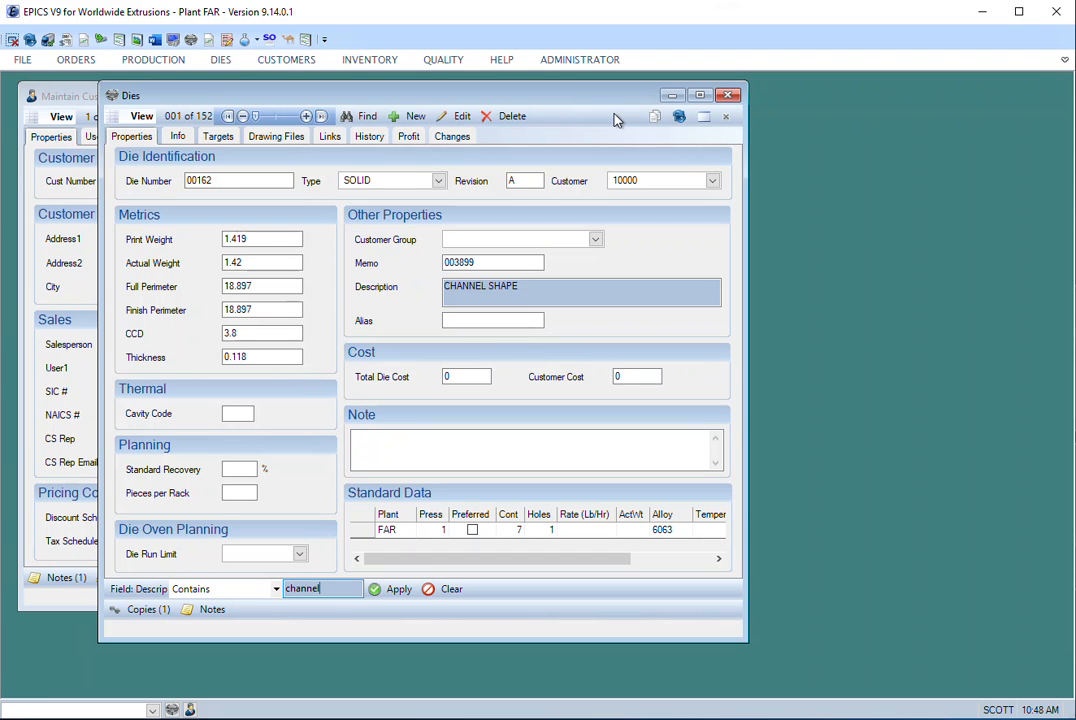
click(309, 117)
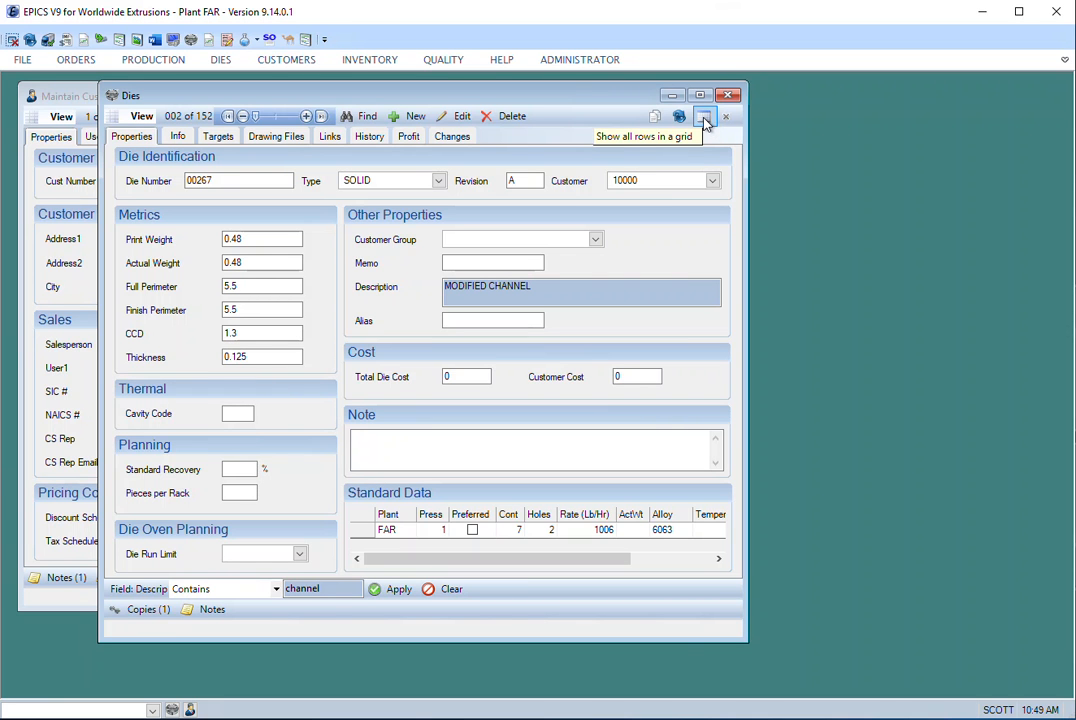
click(705, 120)
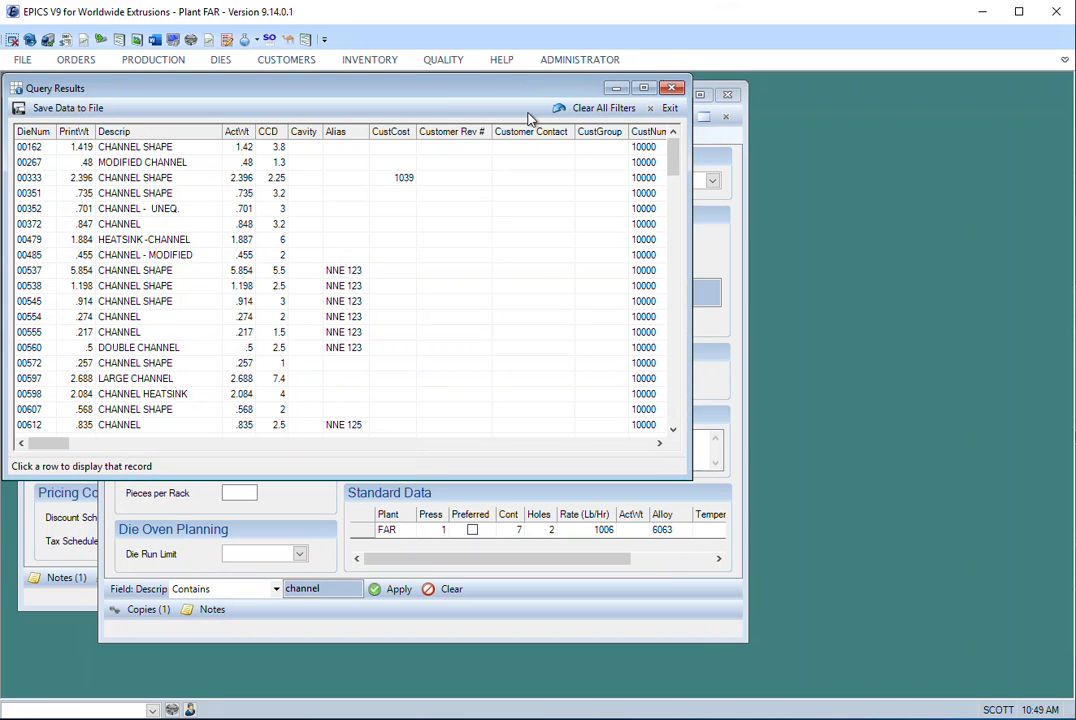
- Reposition and enlarge the Query Results window, and move the CustNum column between DieNum and PrintWt
drag(473, 88, 597, 133)
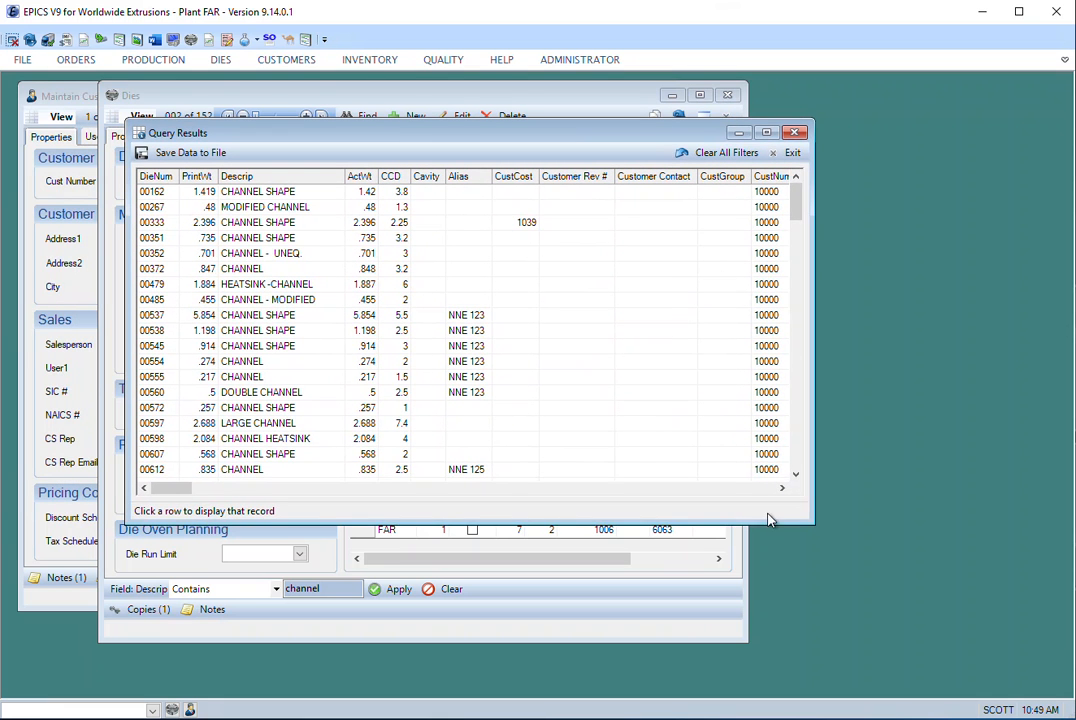
drag(806, 517, 1026, 603)
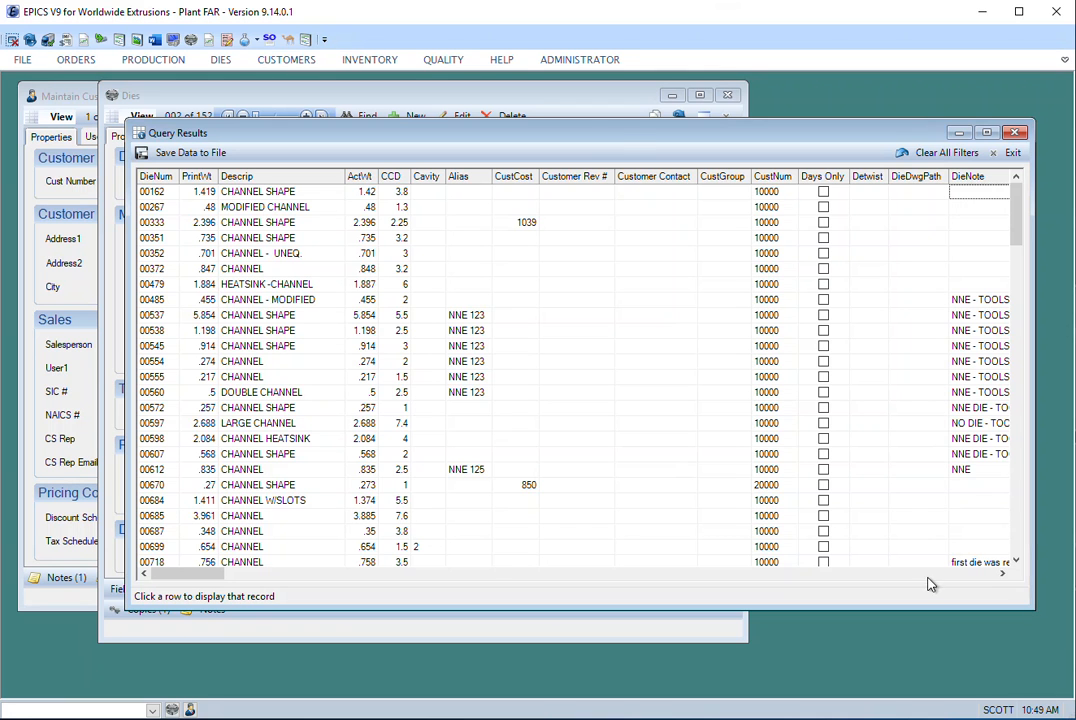
drag(617, 139, 626, 179)
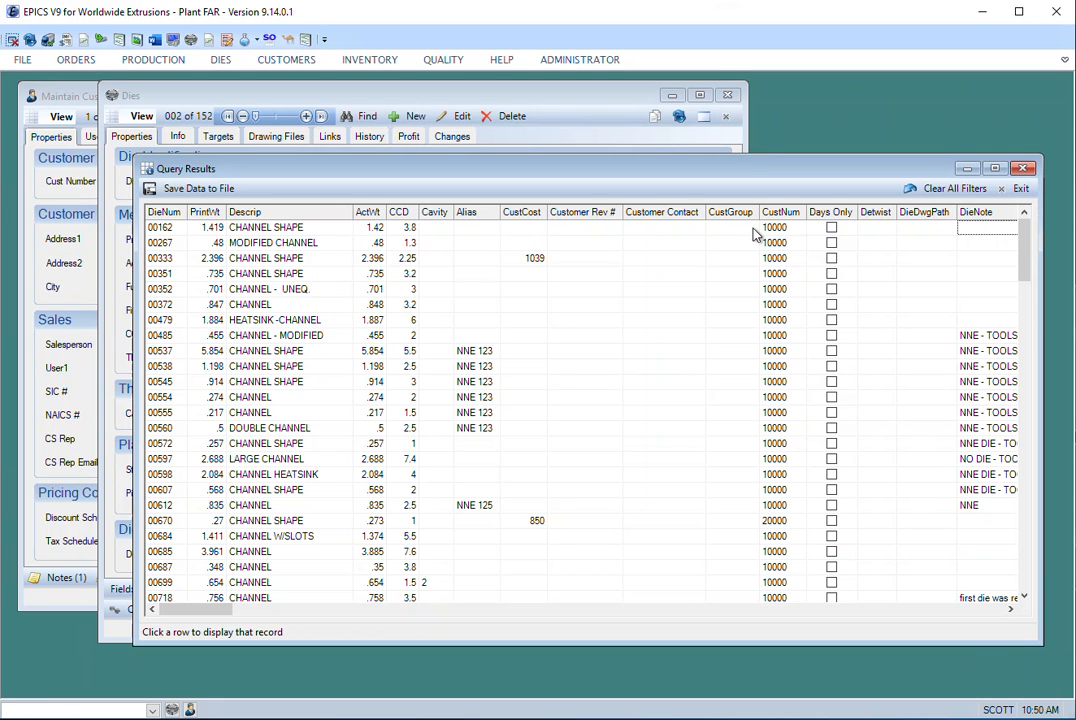
drag(772, 216, 203, 220)
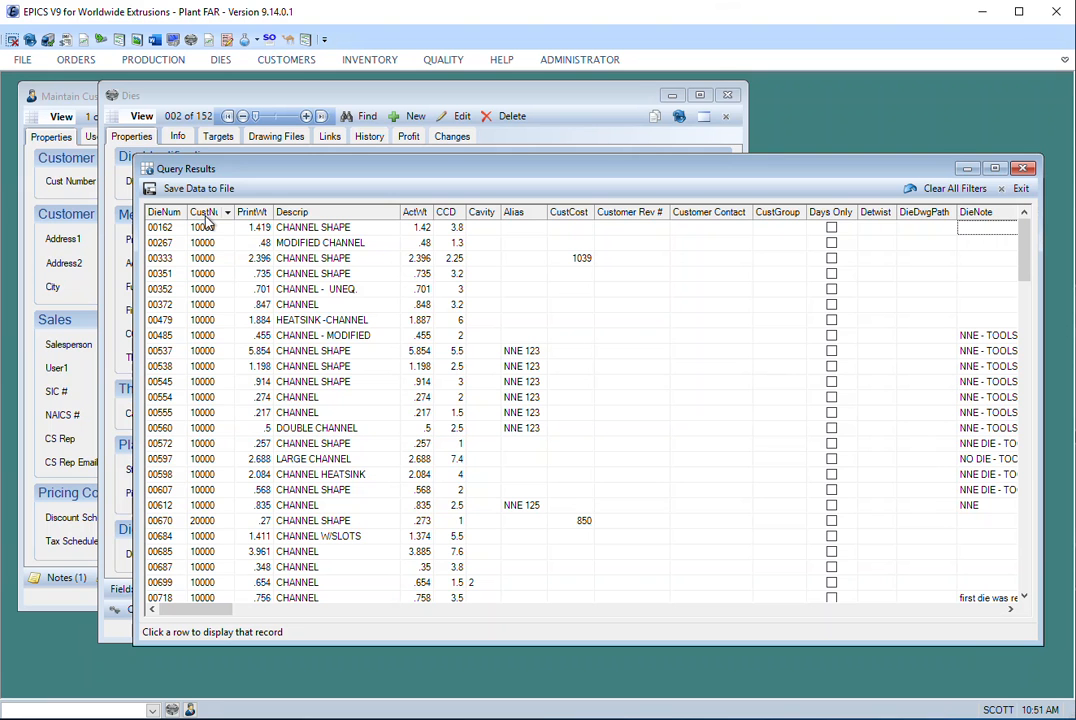
- Sort the query results by Descrip in ascending and descending order, and re-sort them by ActWt ascending
click(320, 214)
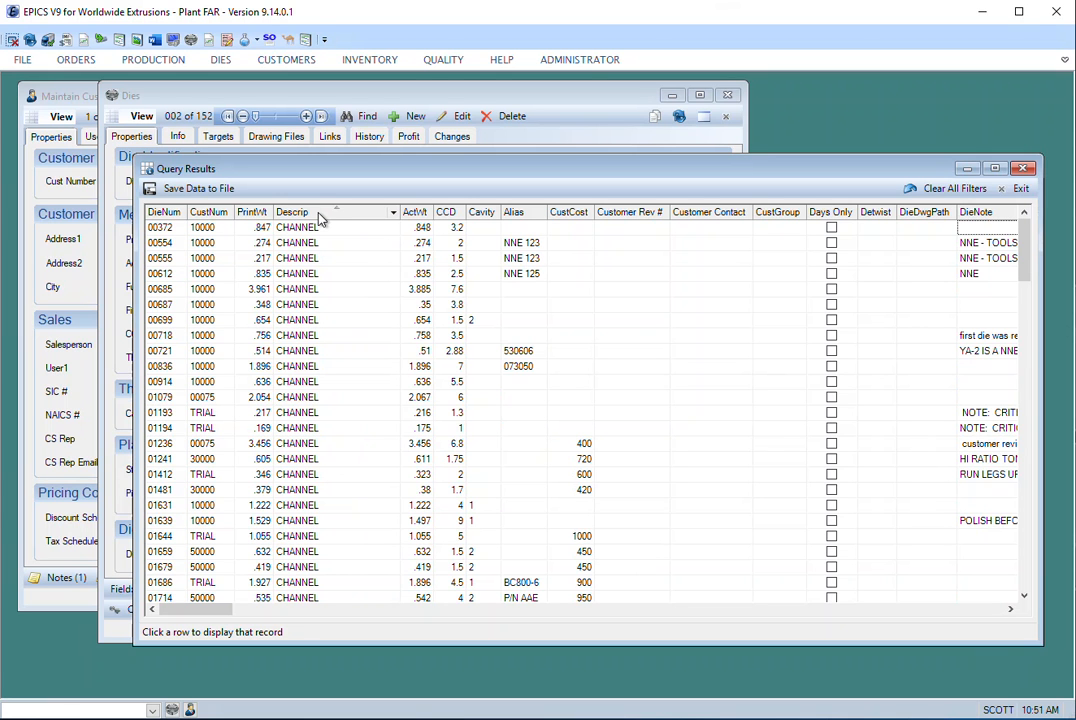
click(320, 214)
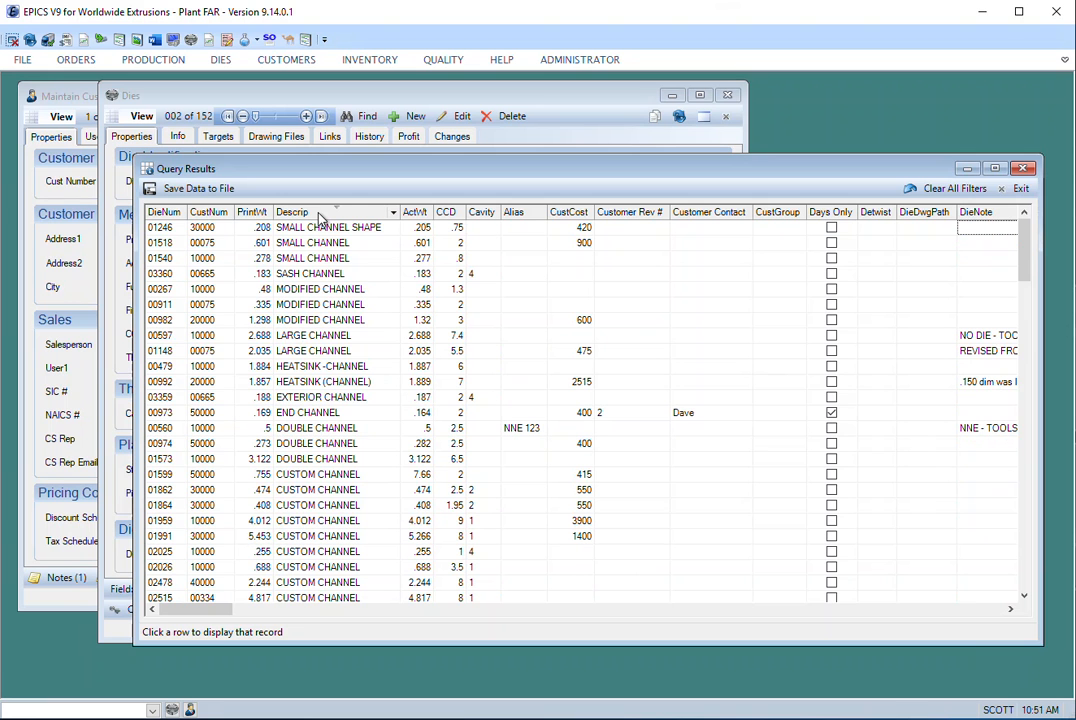
click(412, 216)
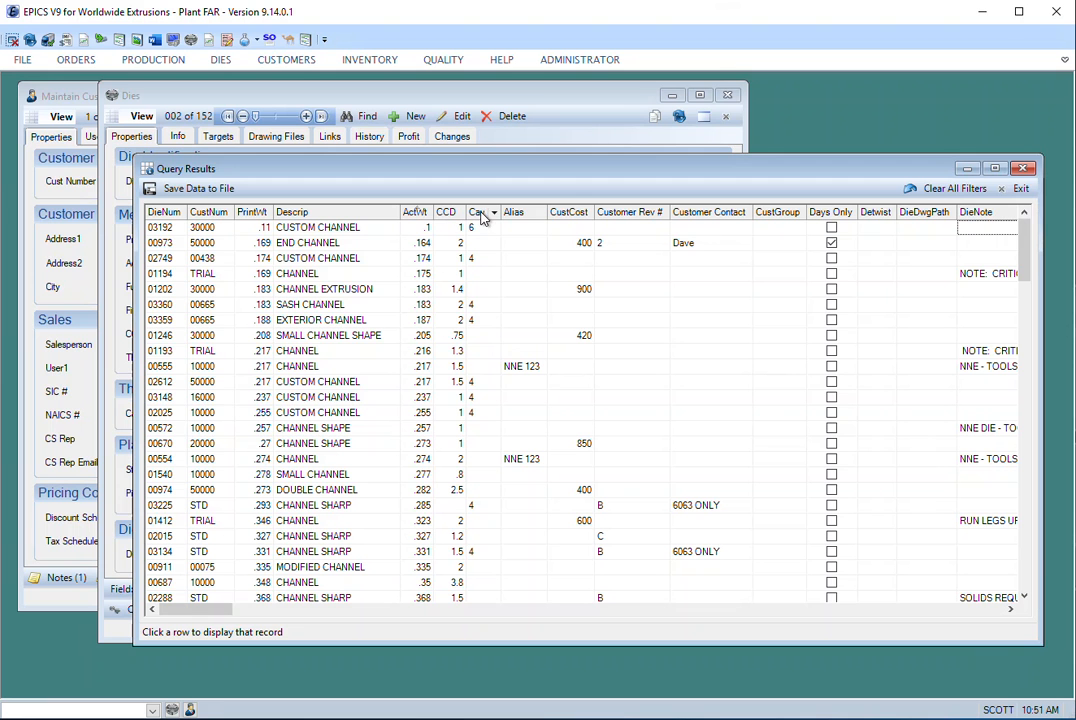
- Look through the description values offered by the Descrip column filter, and close it with the filter cleared
click(395, 216)
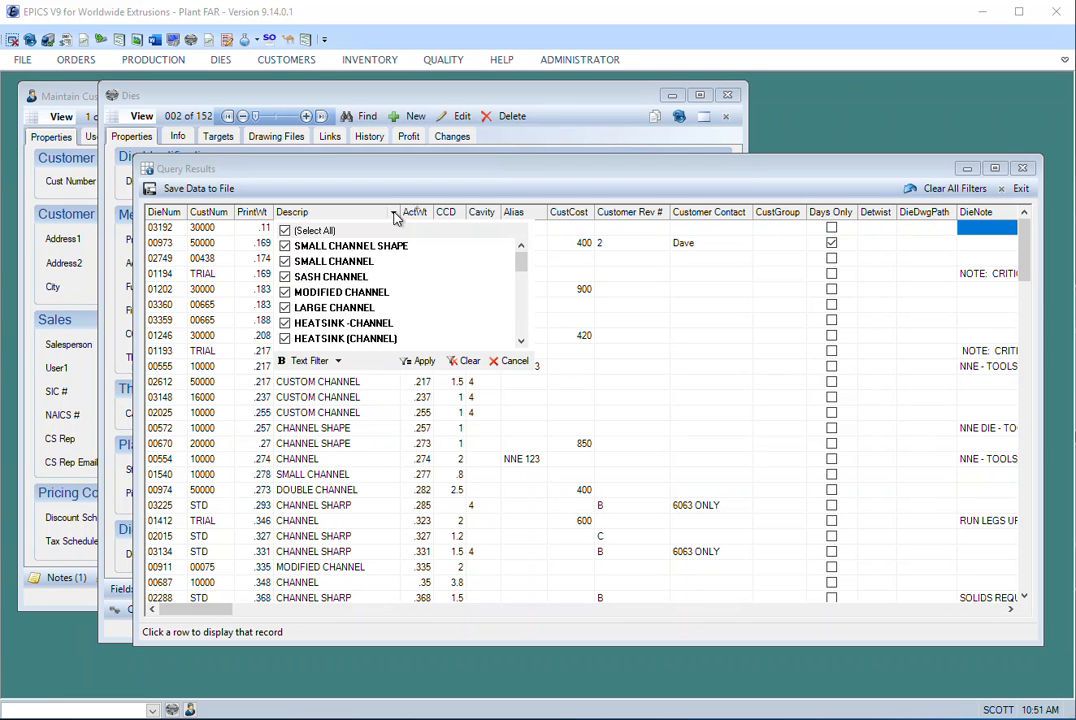
drag(521, 264, 520, 306)
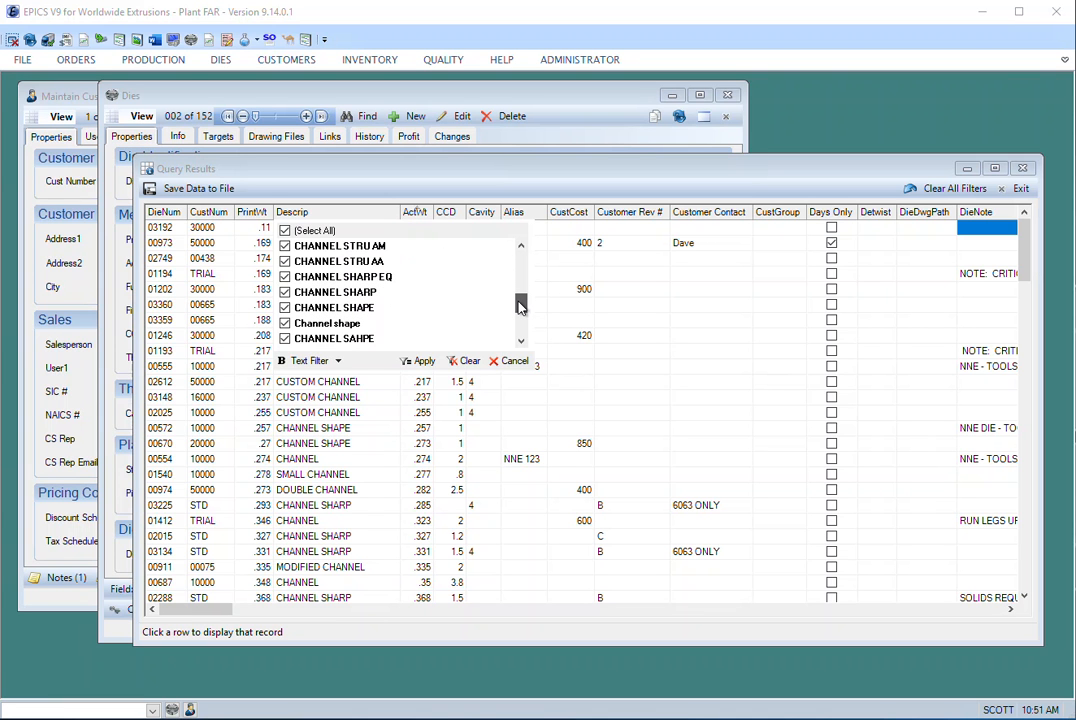
drag(521, 306, 523, 260)
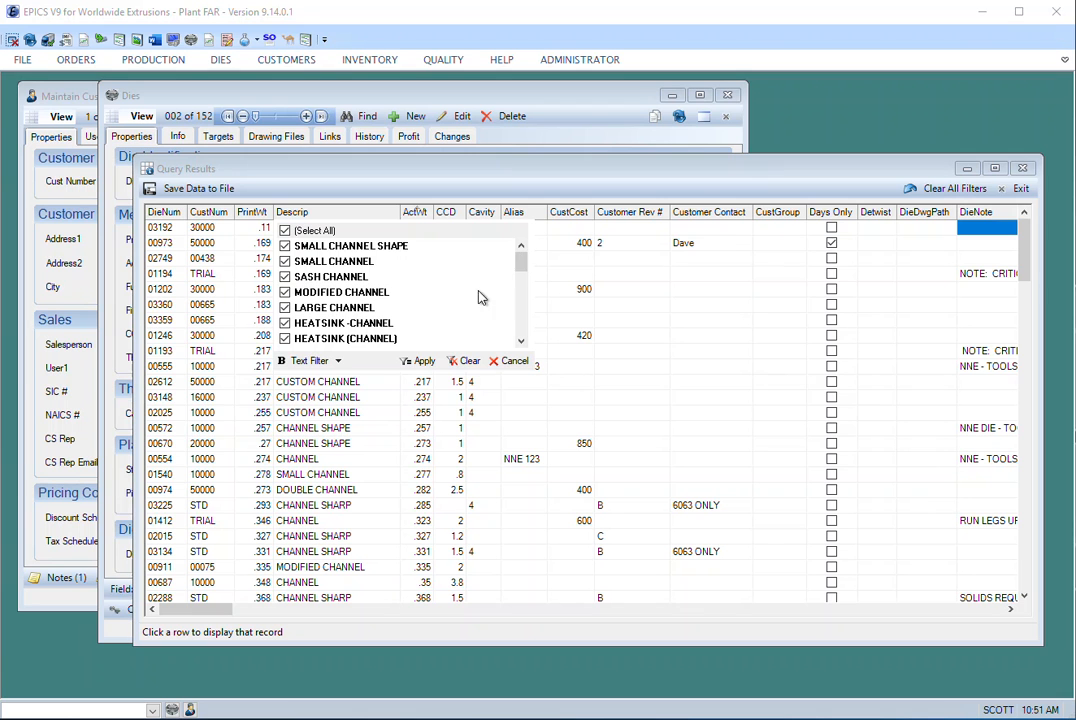
click(450, 364)
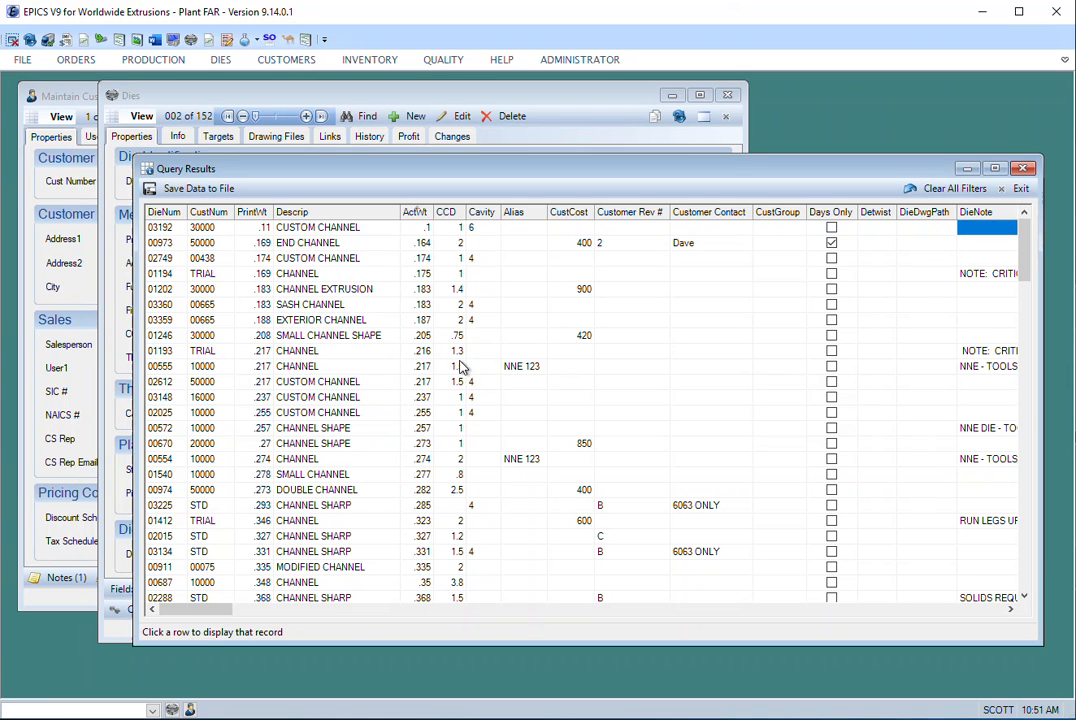
- Filter the Descrip column to show only SMALL CHANNEL SHAPE, MODIFIED CHANNEL, HEATSINK (CHANNEL) and DOUBLE CHANNEL
click(393, 213)
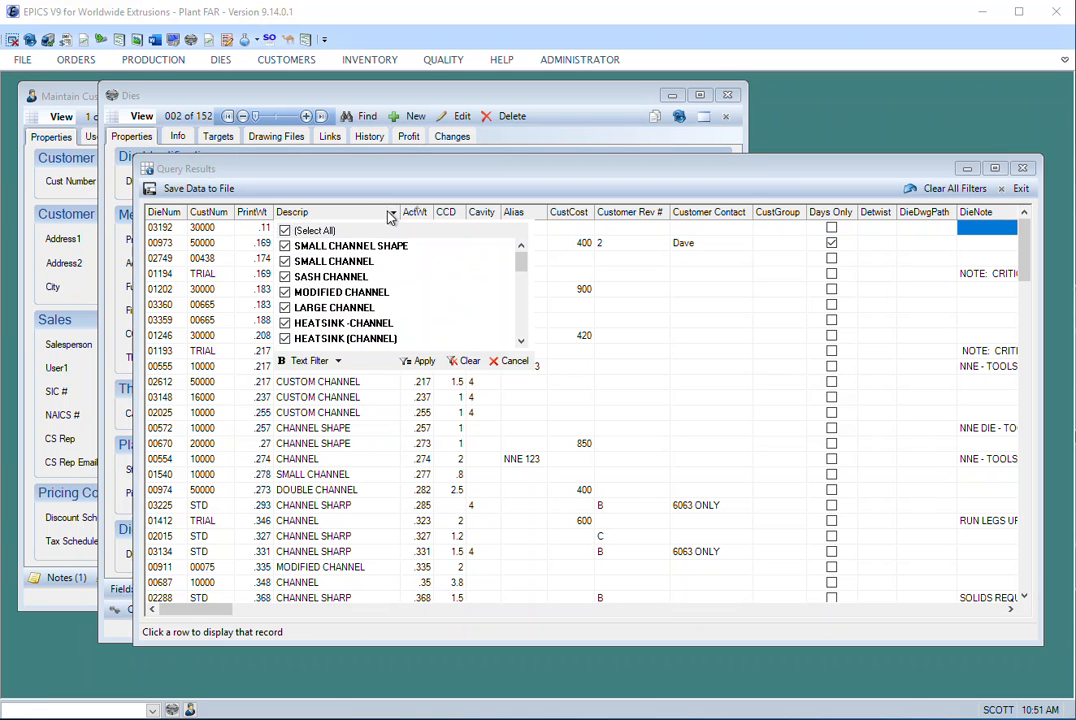
click(285, 231)
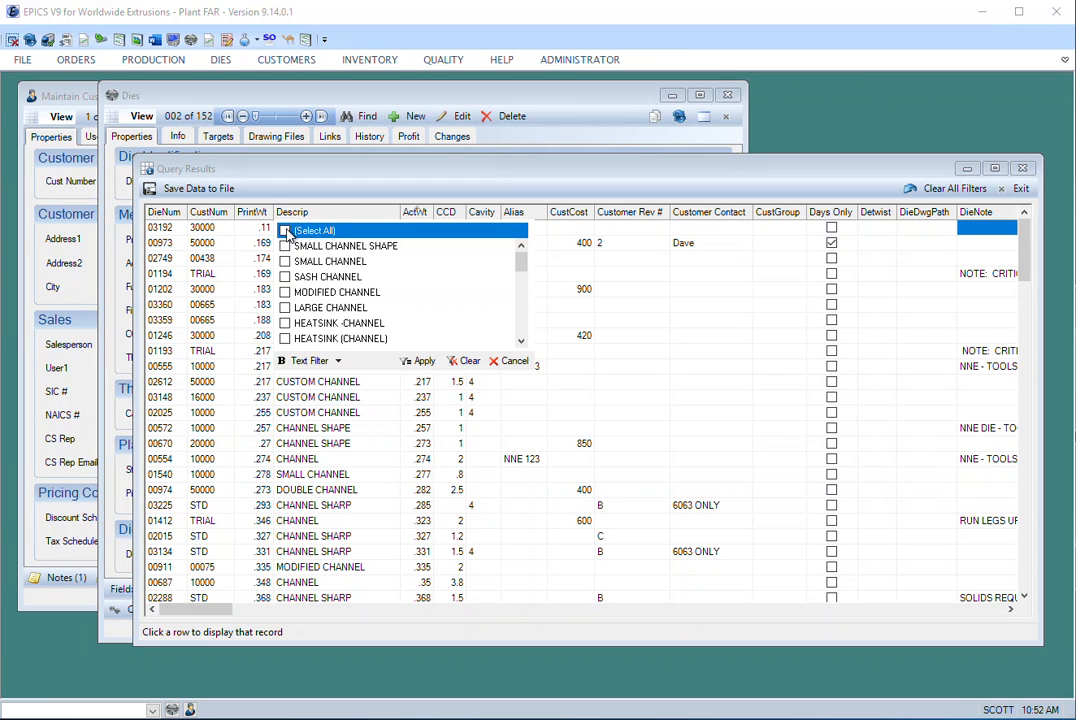
click(287, 246)
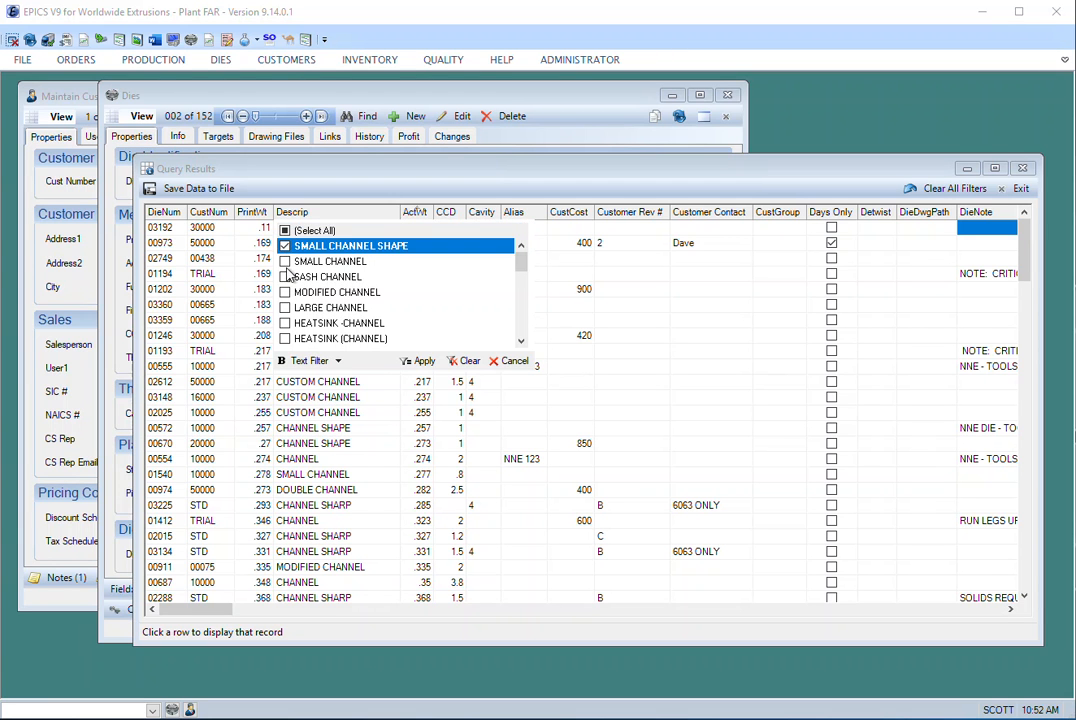
click(286, 292)
click(286, 292)
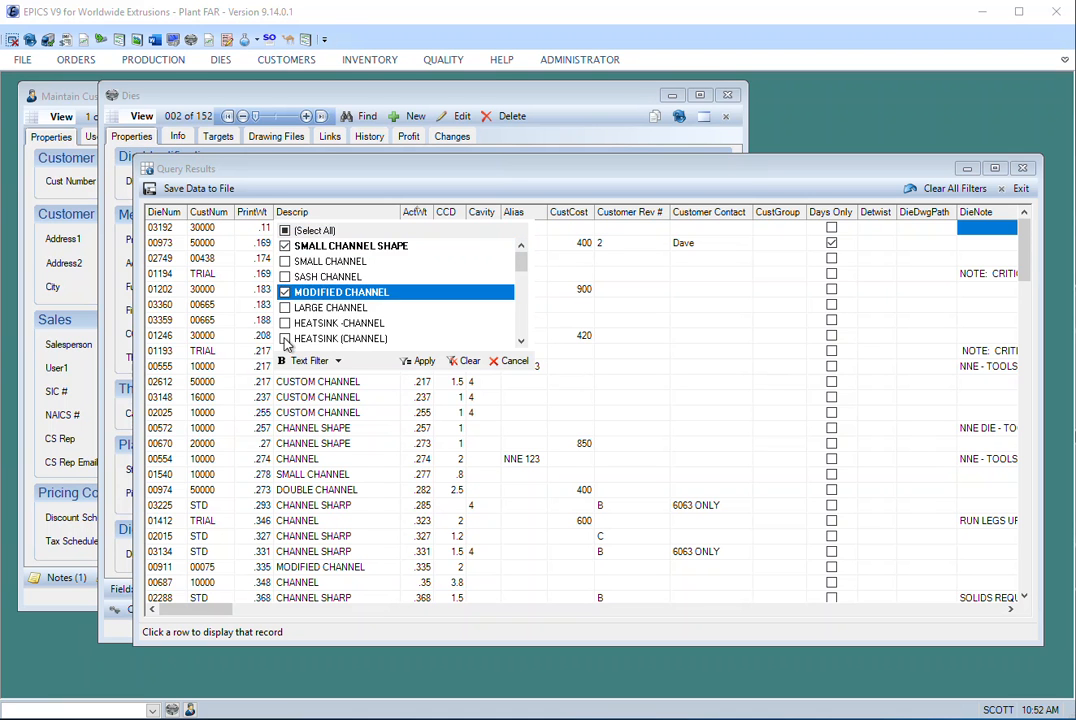
click(285, 338)
scroll(343, 318, down, 2)
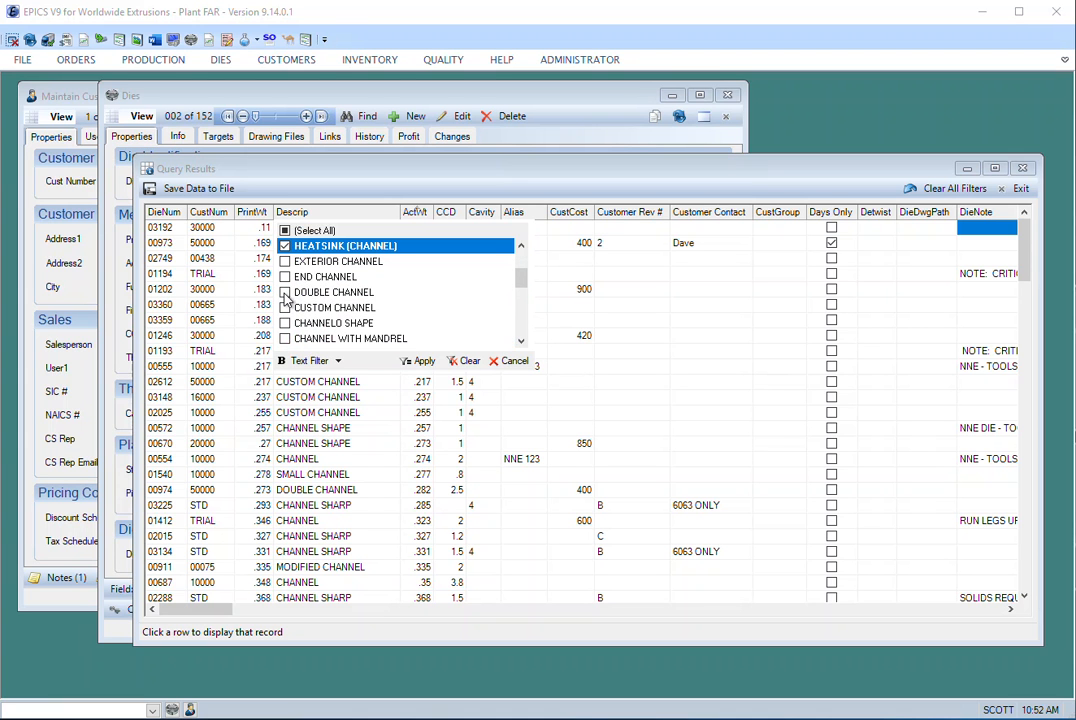
click(285, 292)
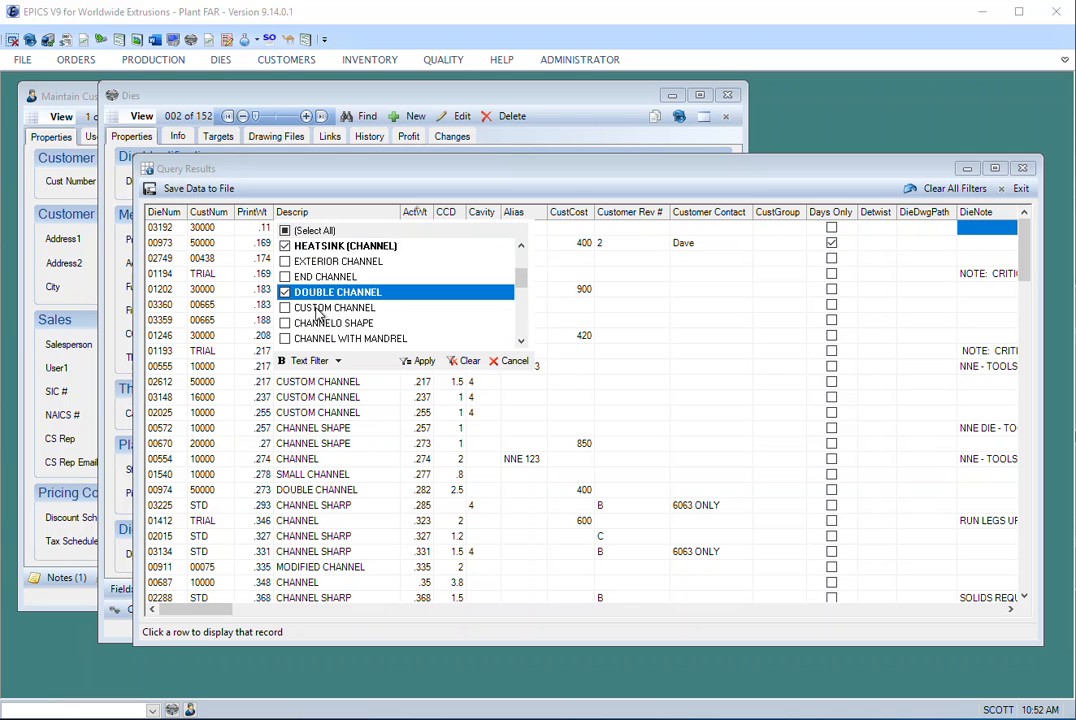
click(418, 364)
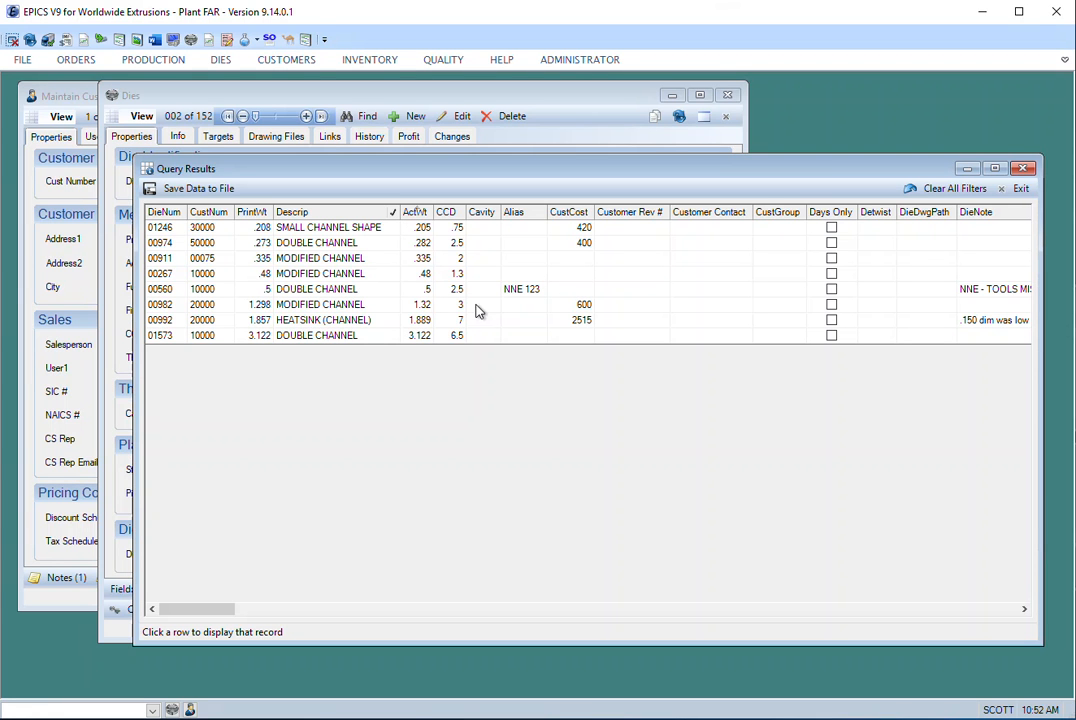
- Examine the file types offered for saving the filtered die data, and leave without saving
click(172, 190)
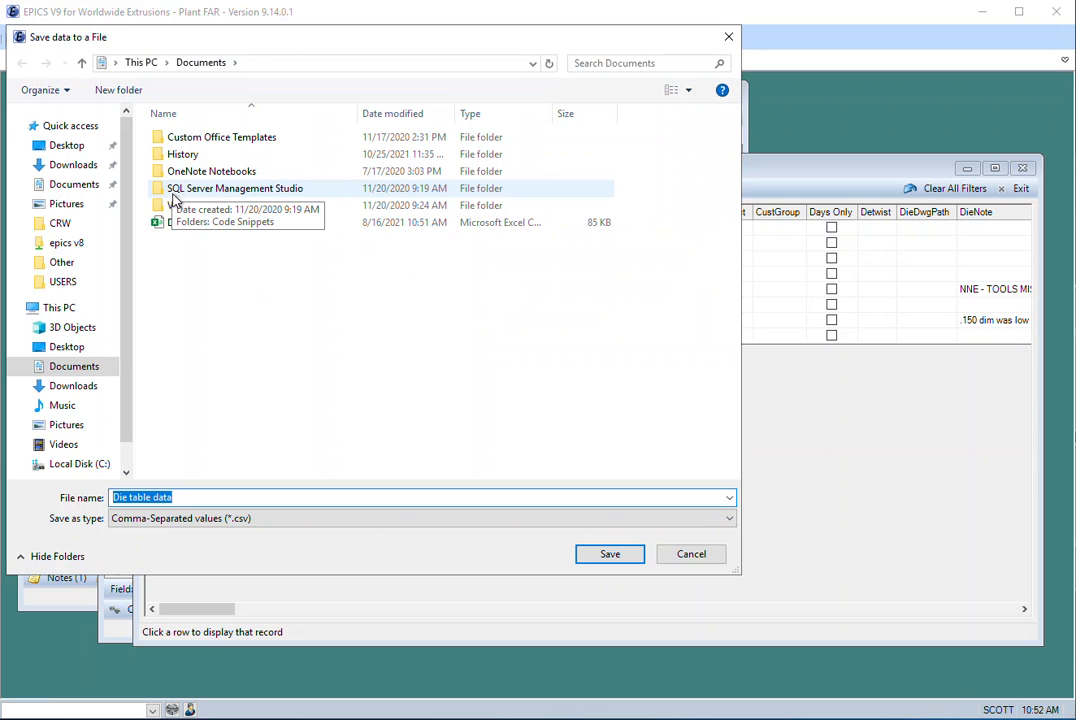
click(262, 522)
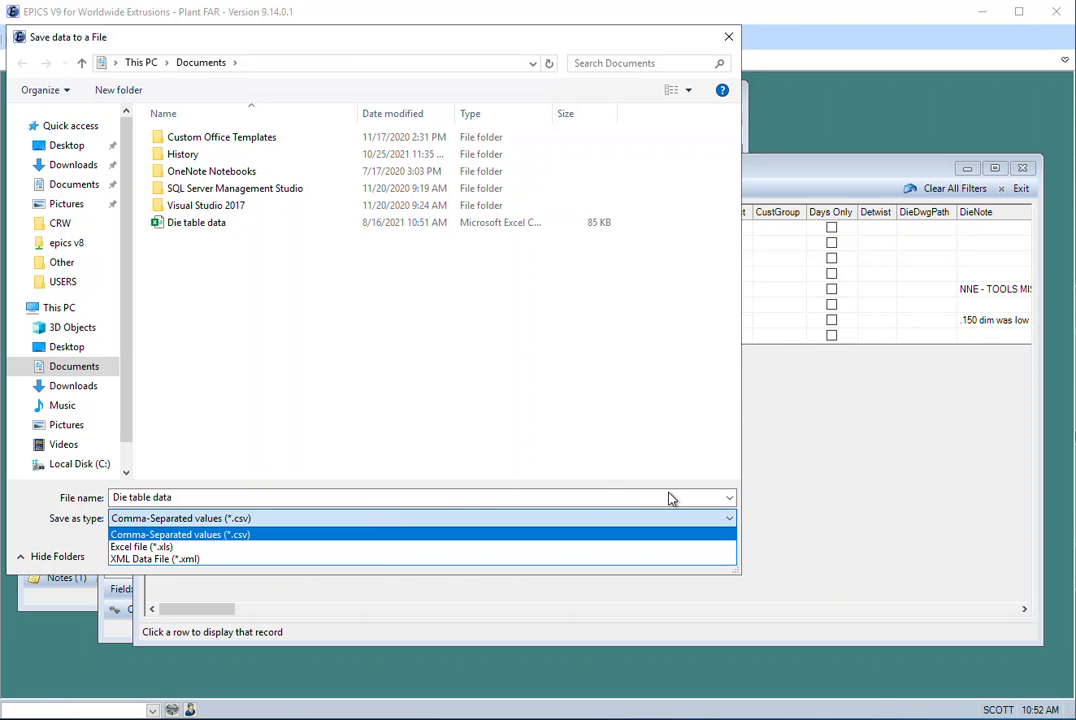
click(618, 461)
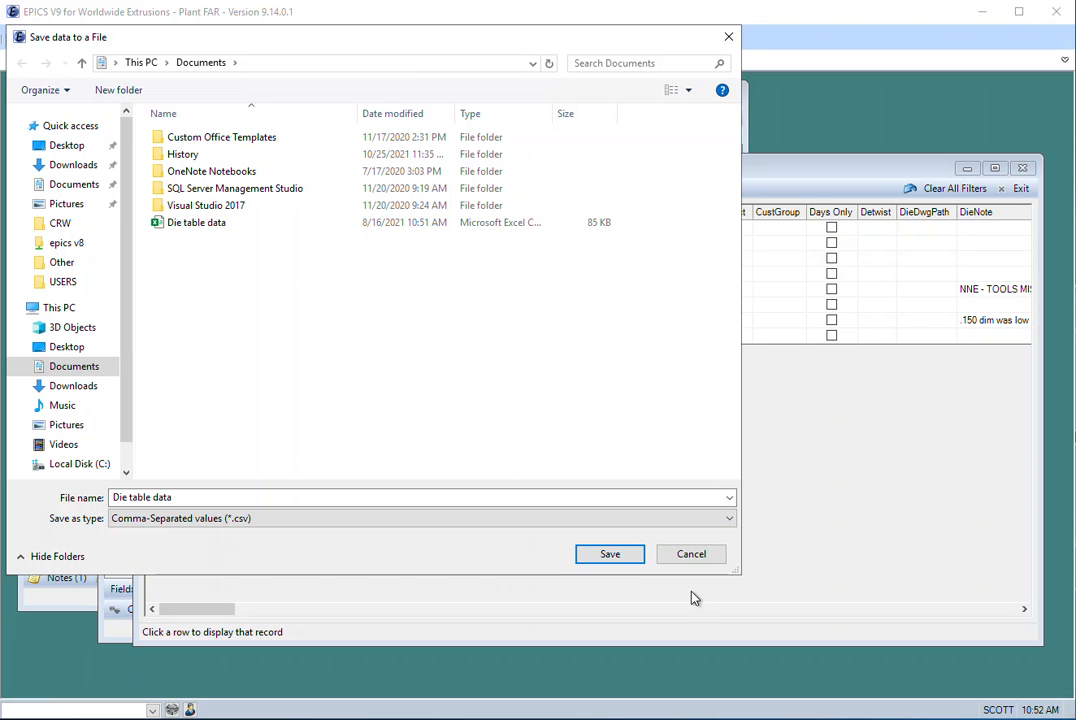
click(682, 557)
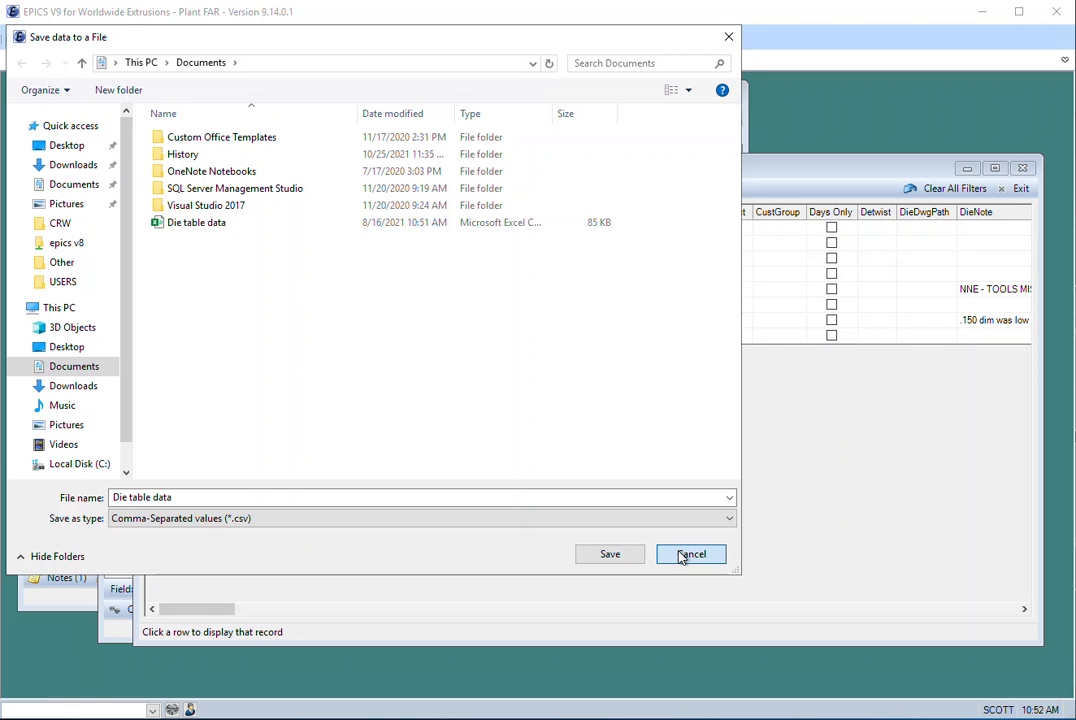
click(681, 557)
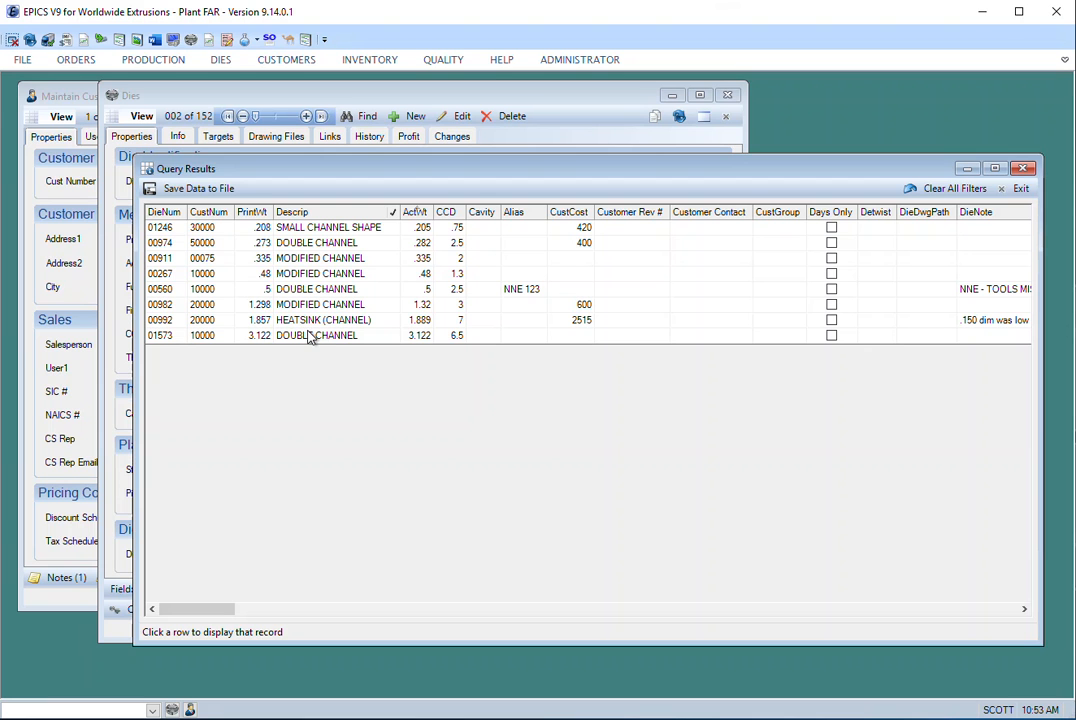
- Open the record of die 00992 from the filtered results, and bring the Query Results grid back up over it
click(167, 322)
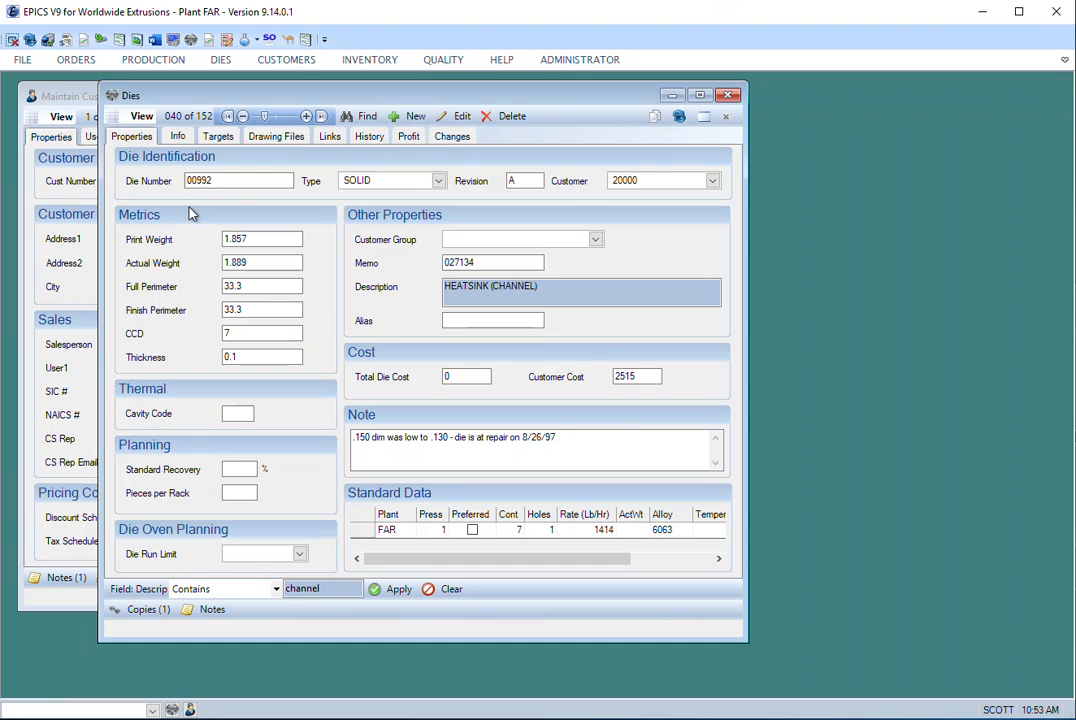
double_click(185, 182)
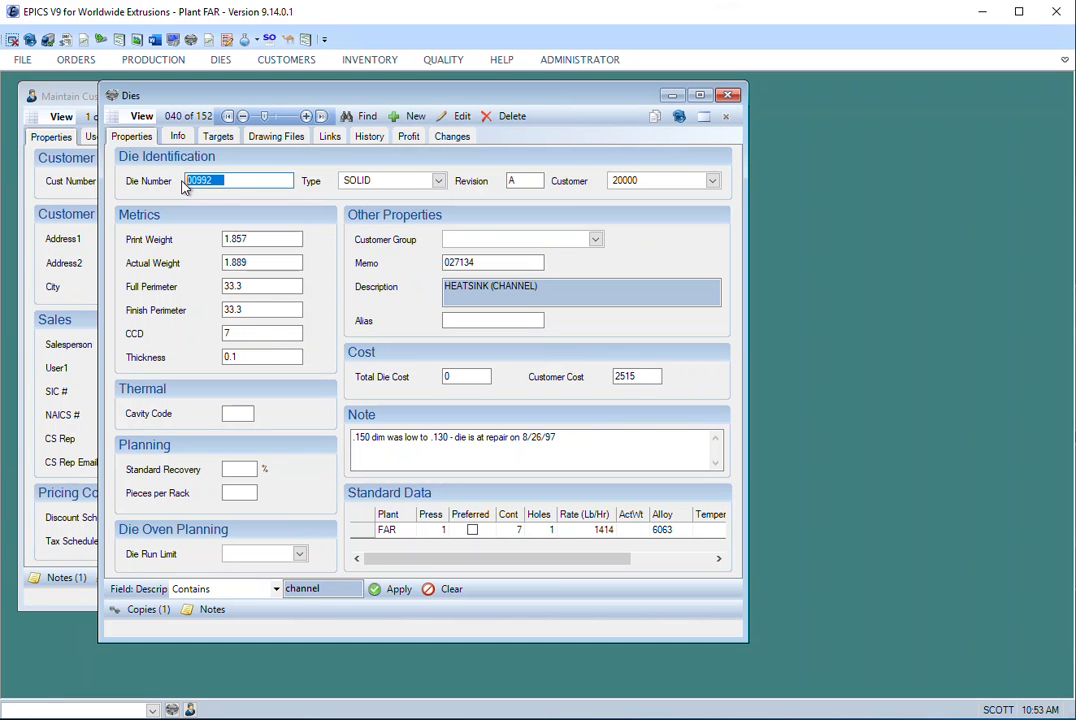
click(705, 117)
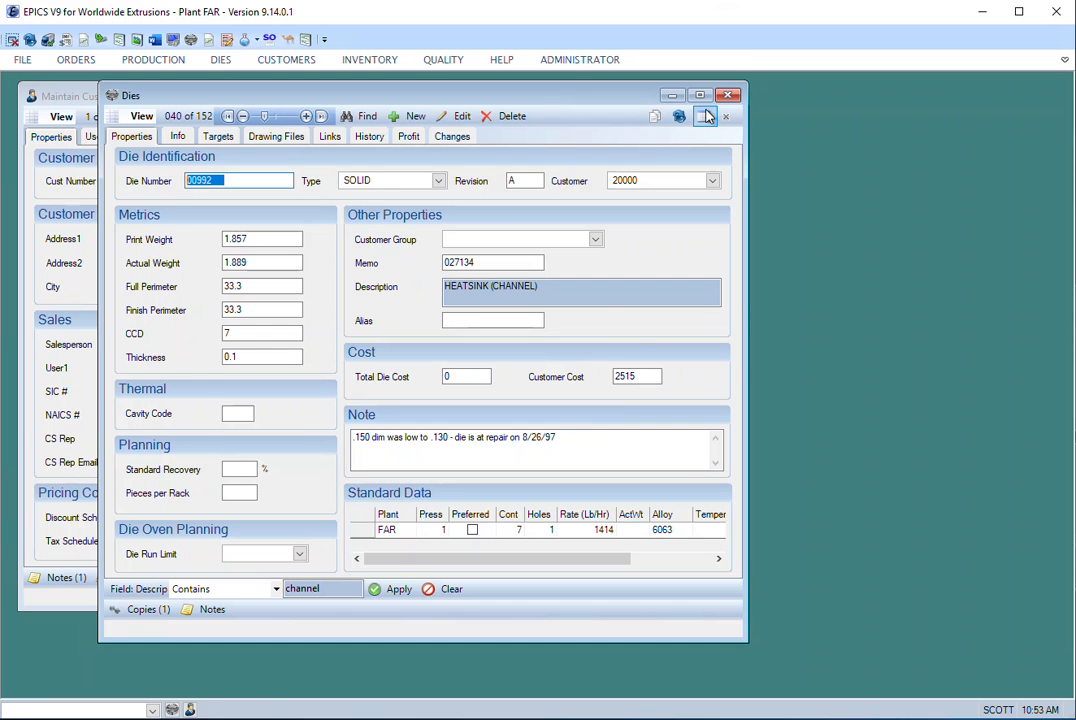
drag(620, 275, 548, 215)
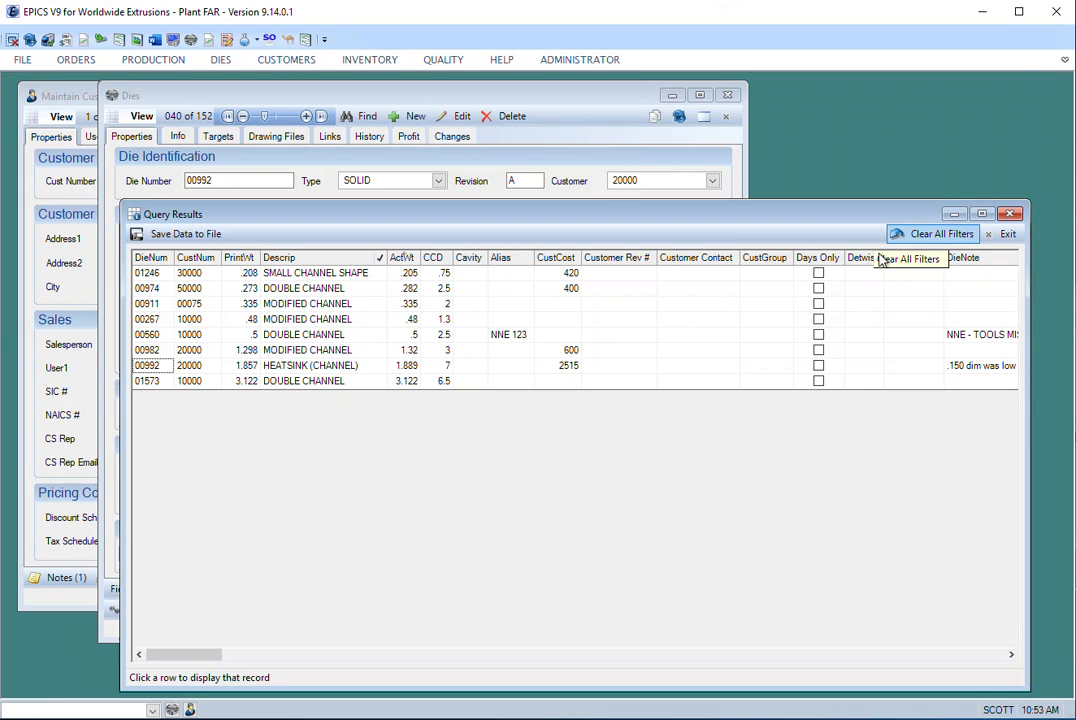
- Clear the Descrip column filter and exit the query results
click(380, 258)
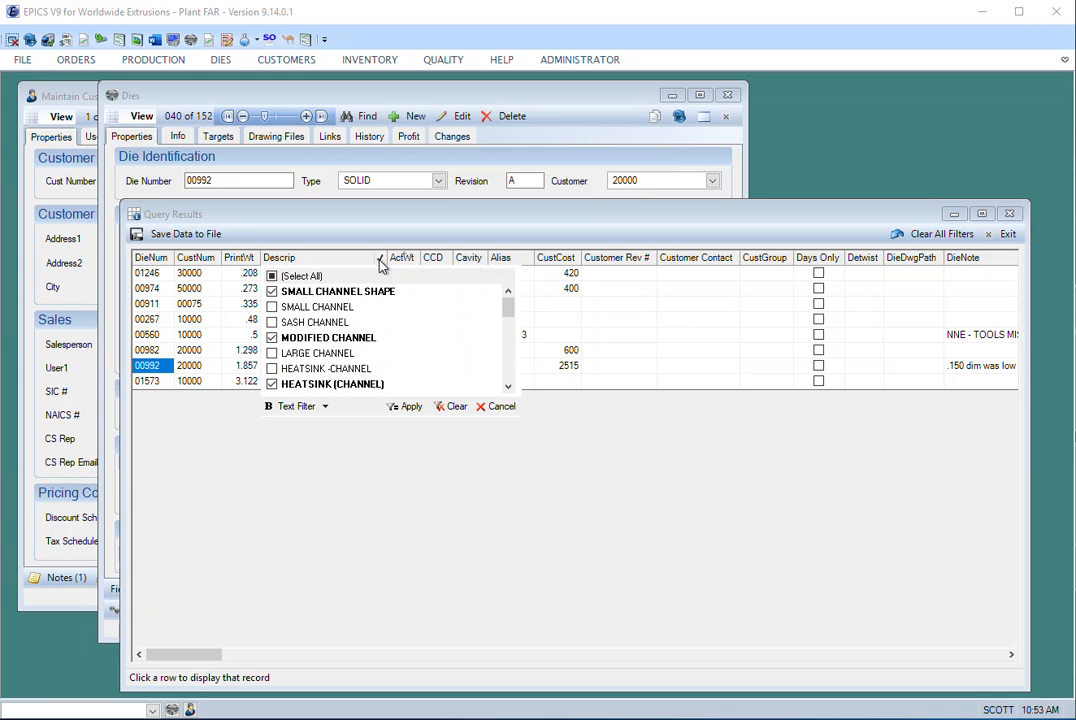
click(450, 407)
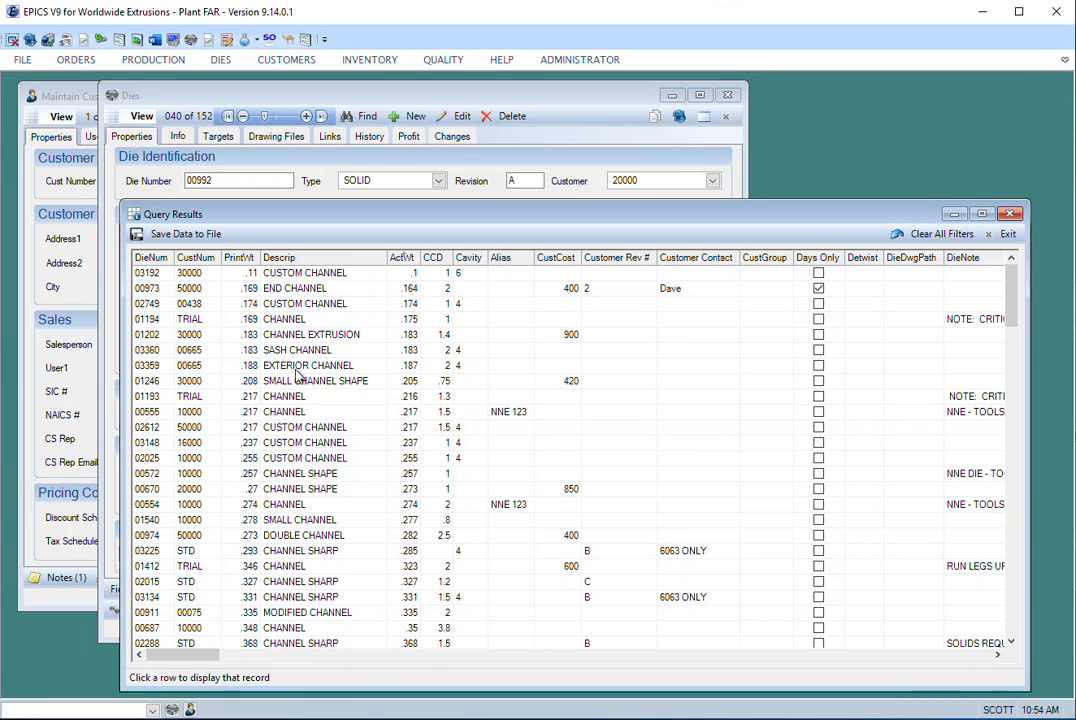
click(1005, 234)
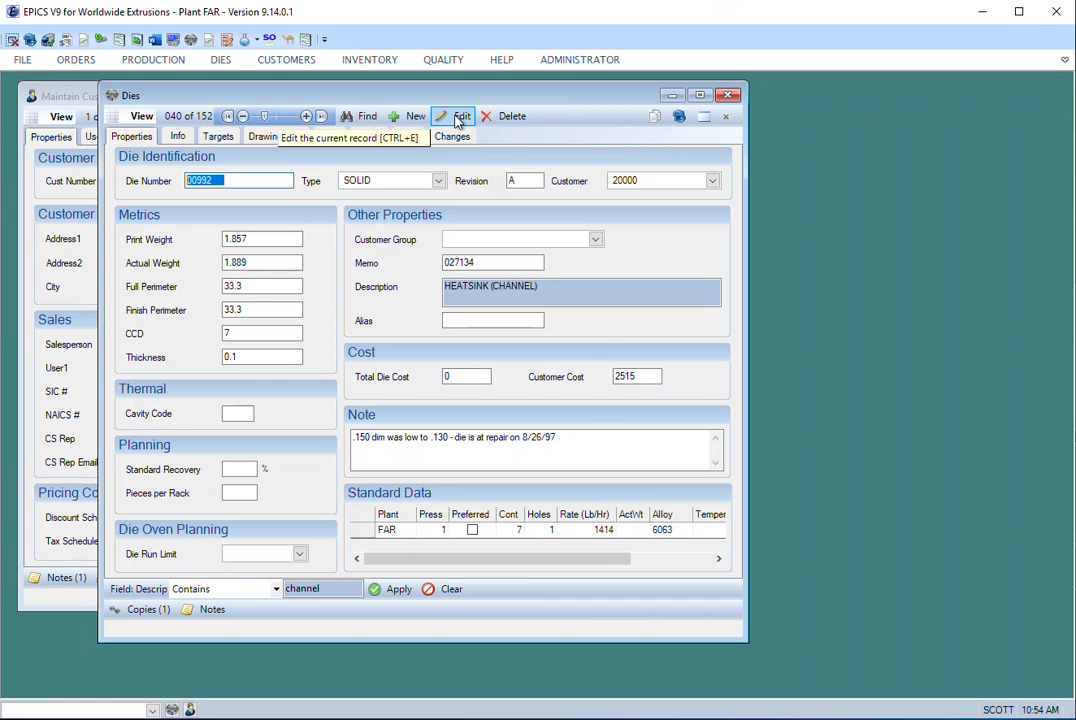
- Try to permanently delete the record of die 00992, and leave delete mode
click(508, 117)
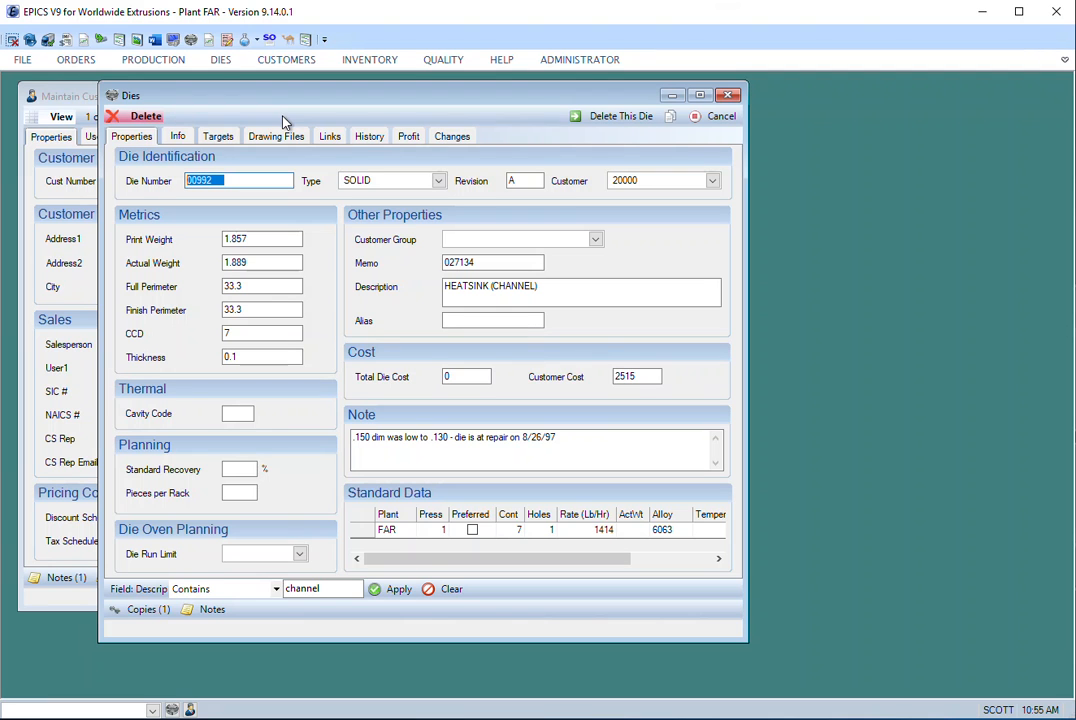
click(613, 120)
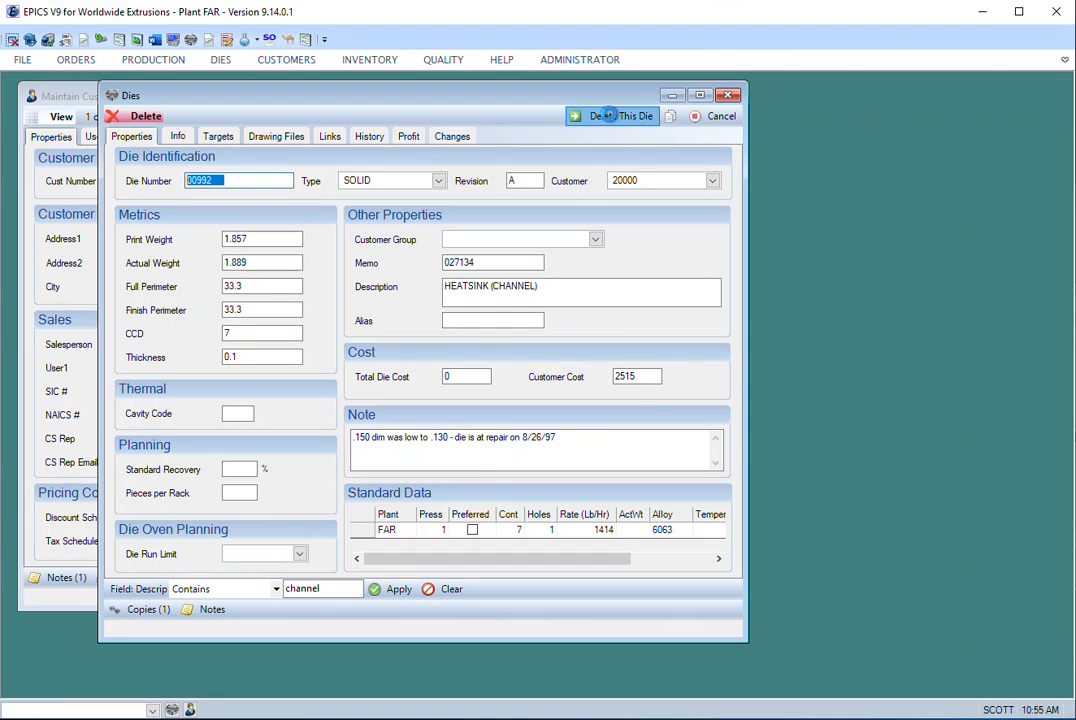
drag(660, 374, 580, 335)
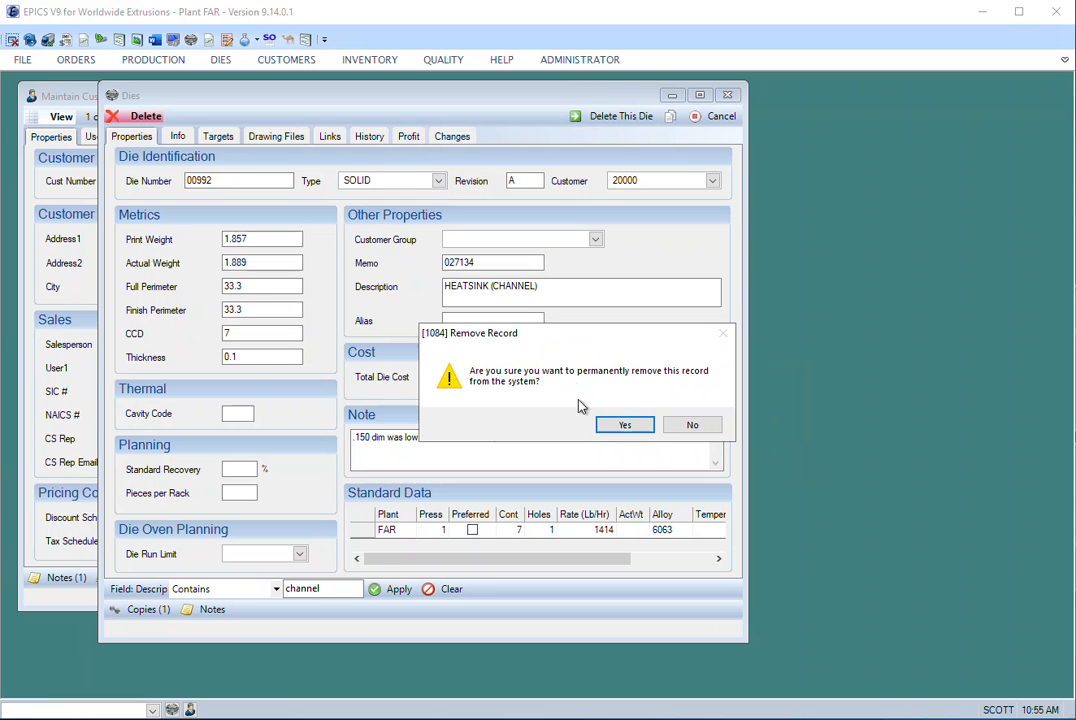
click(625, 426)
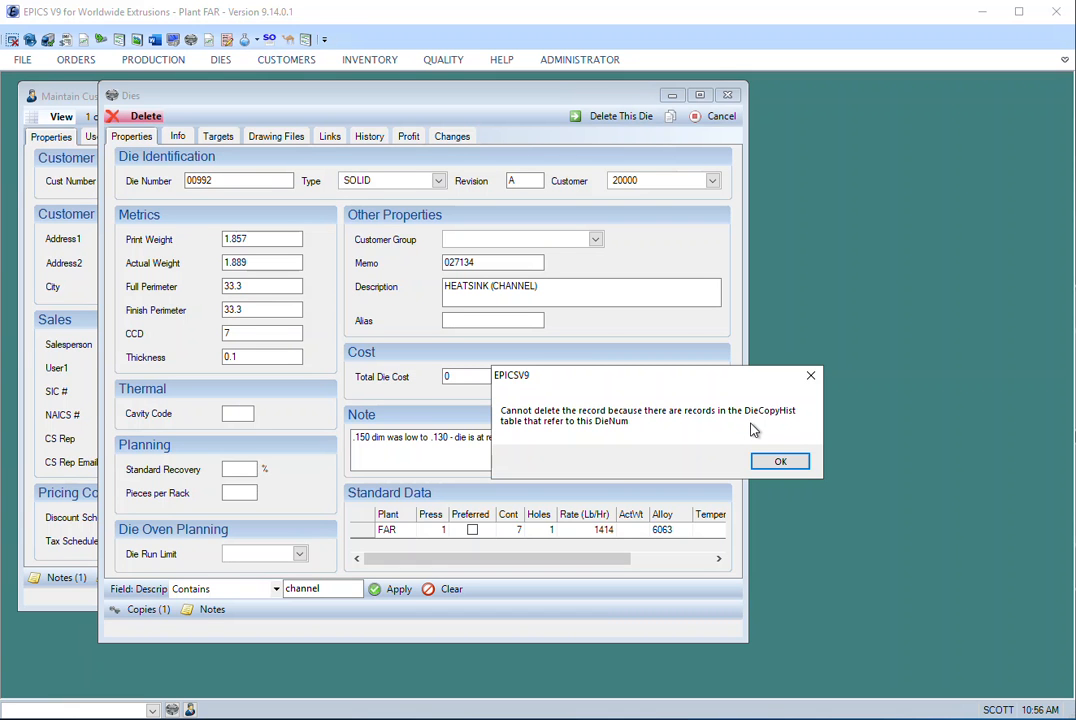
click(779, 465)
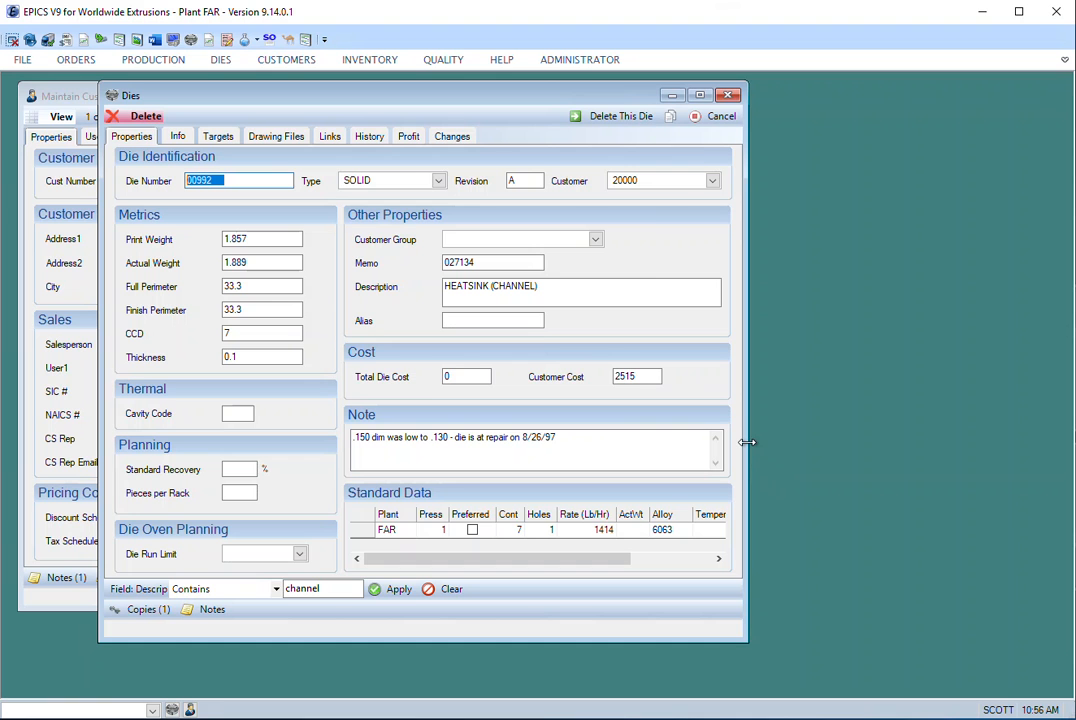
click(720, 117)
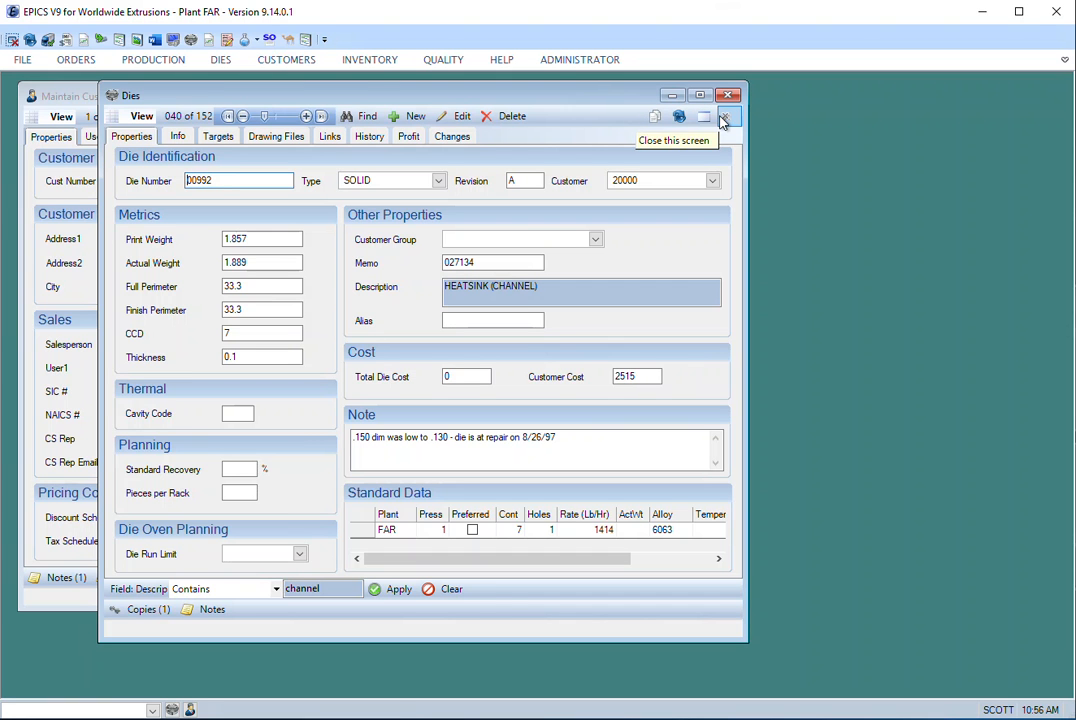
- Set the Cavity Code of die 00992 to A and save the changes
click(461, 118)
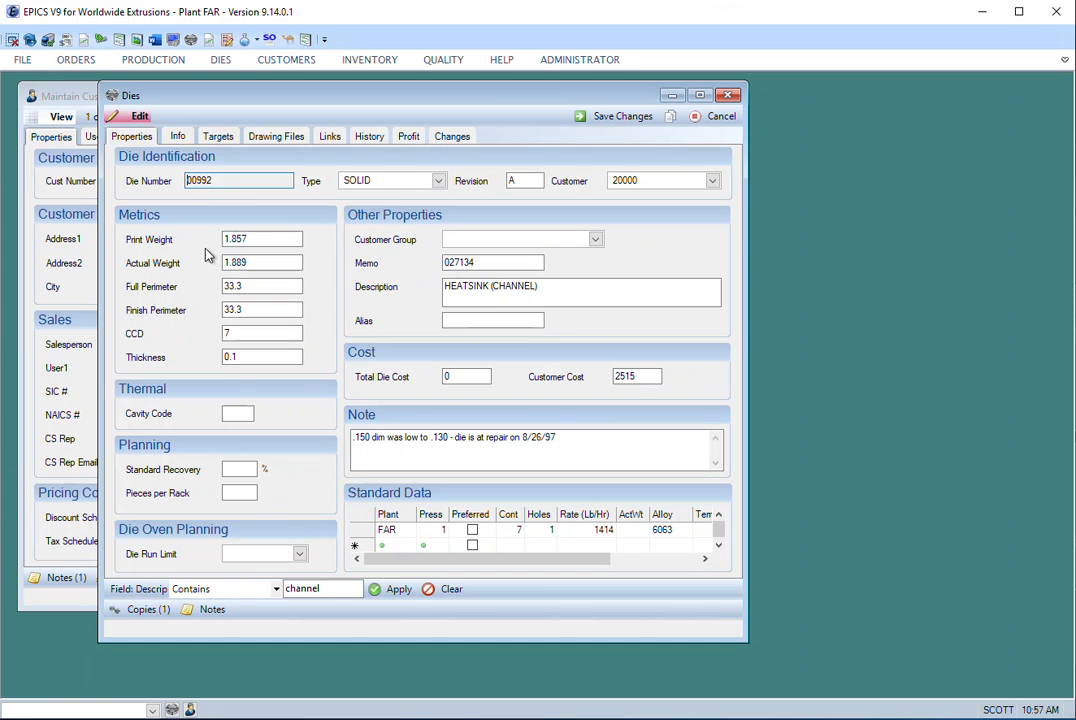
double_click(200, 181)
click(240, 416)
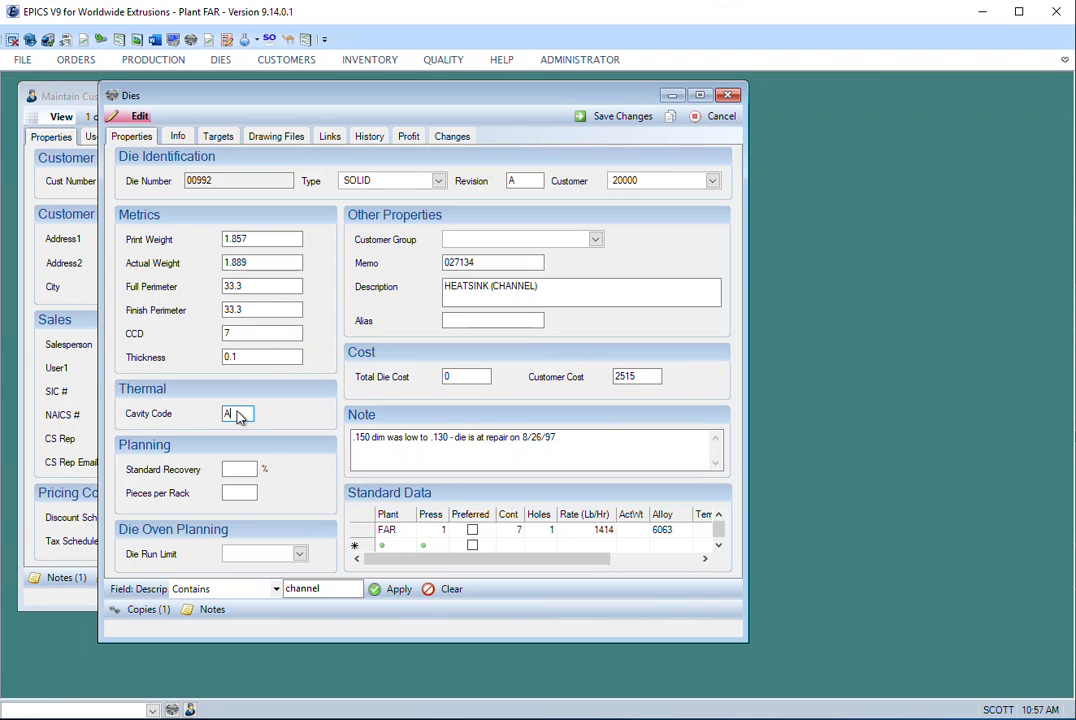
click(612, 118)
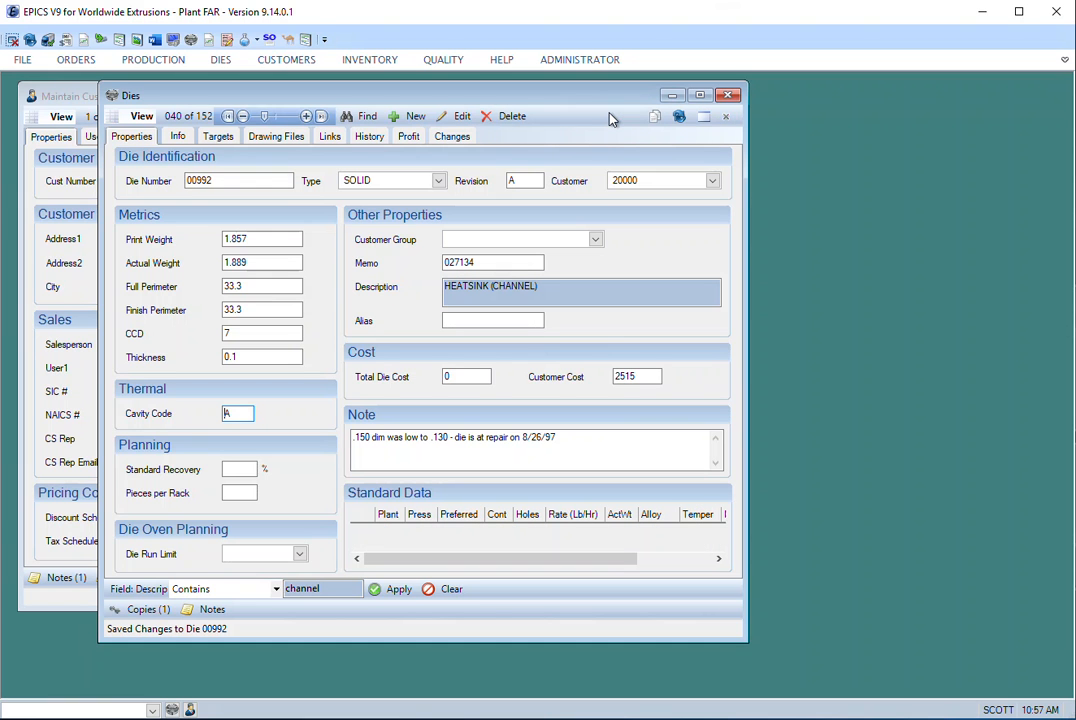
double_click(229, 419)
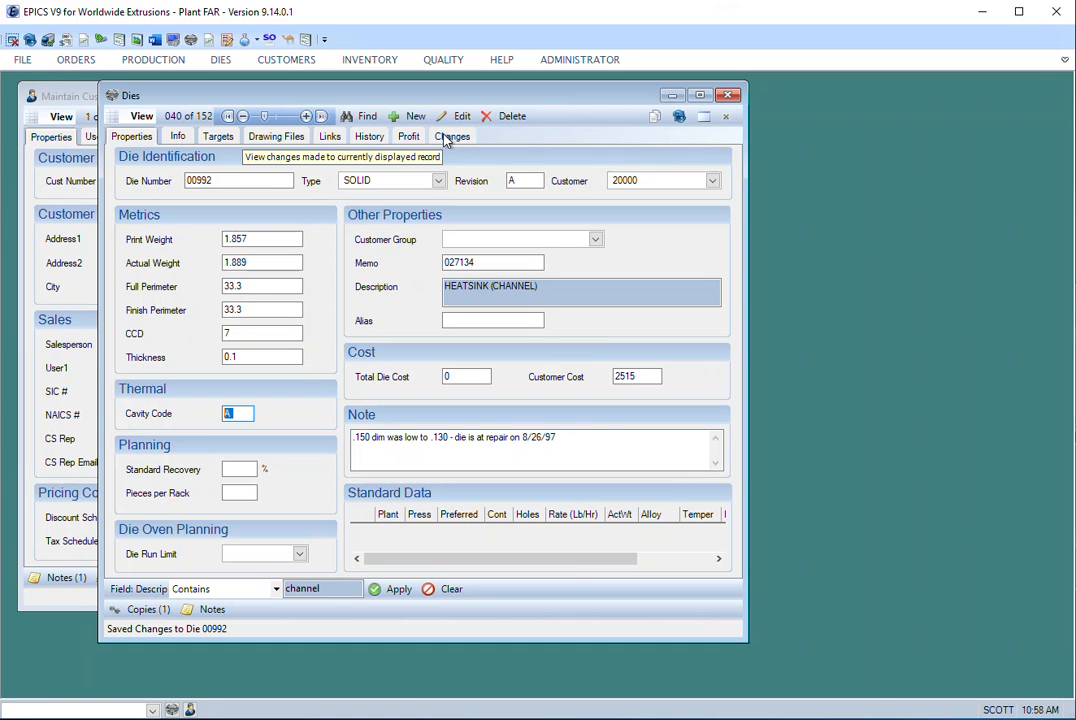
- Review the change log of die 00992, checking the changed column, old value, new value and description of its entry
click(455, 138)
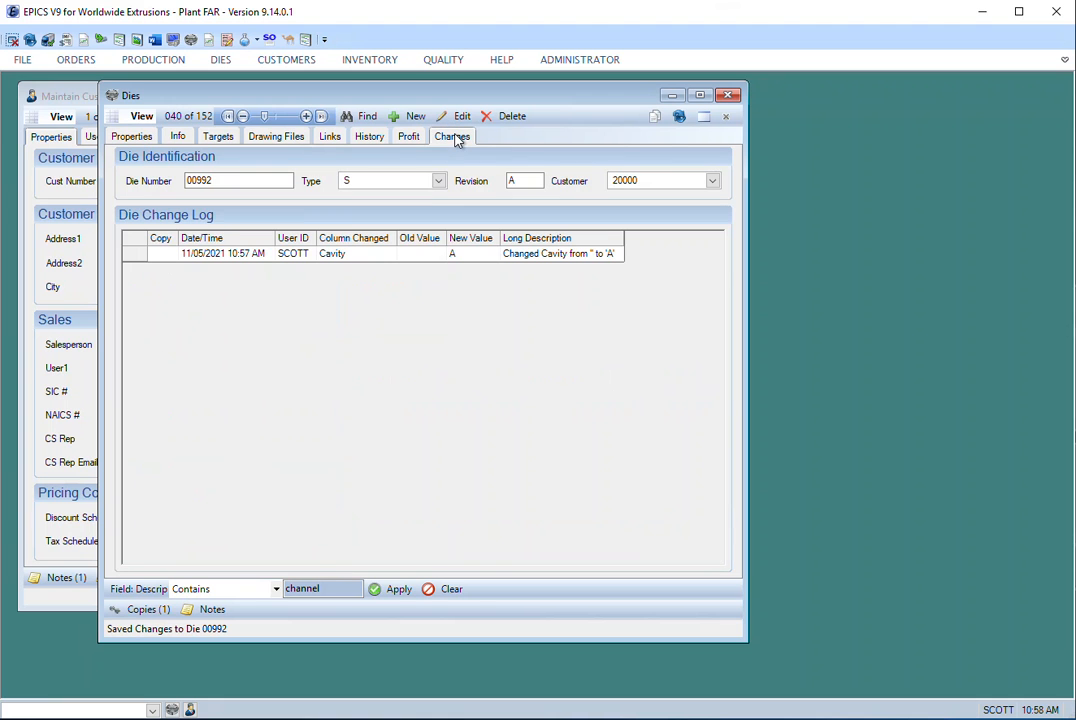
click(139, 260)
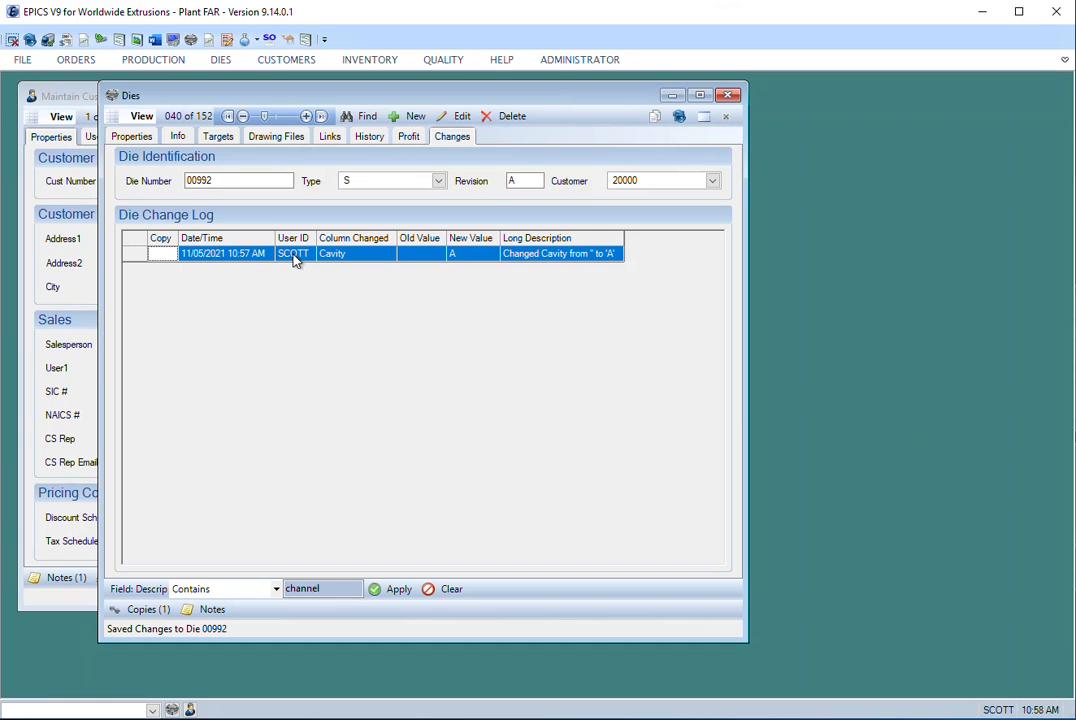
click(359, 258)
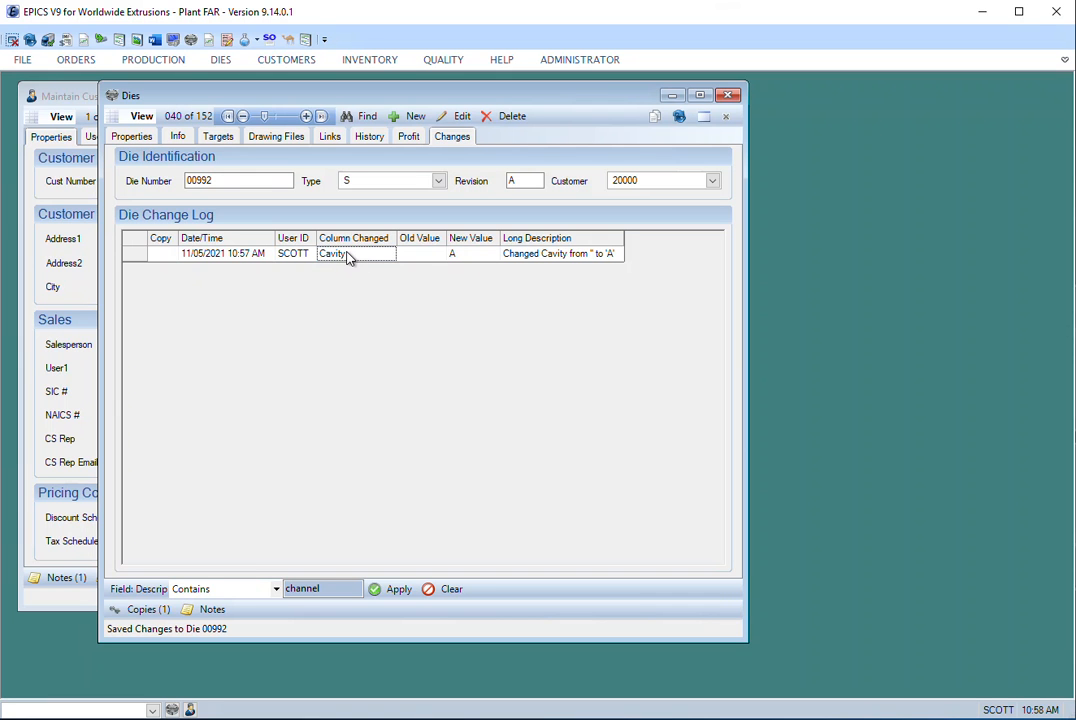
click(428, 259)
click(471, 260)
click(565, 258)
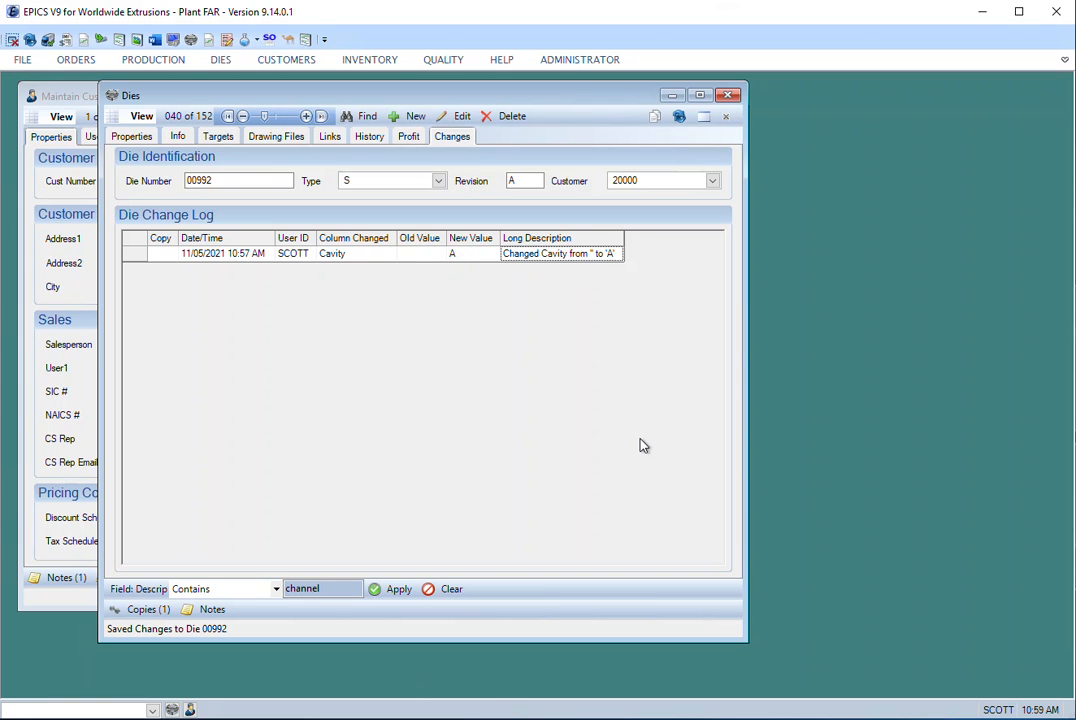
- Return to the die's properties and rerun the search for dies whose description matches %channel
click(133, 137)
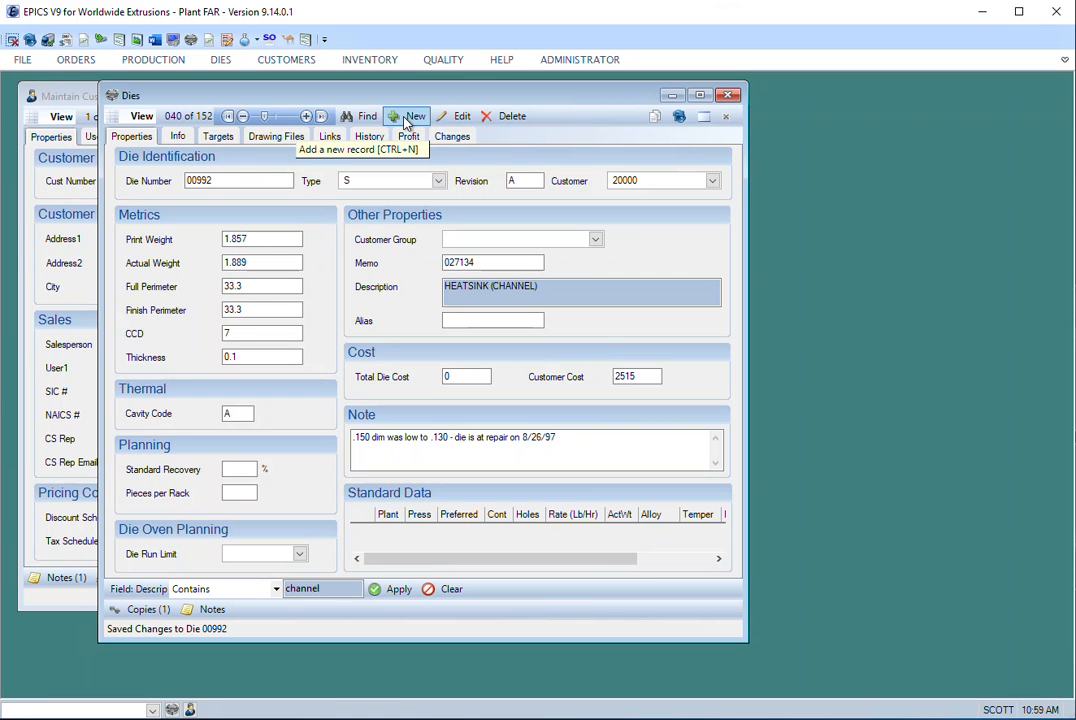
click(356, 116)
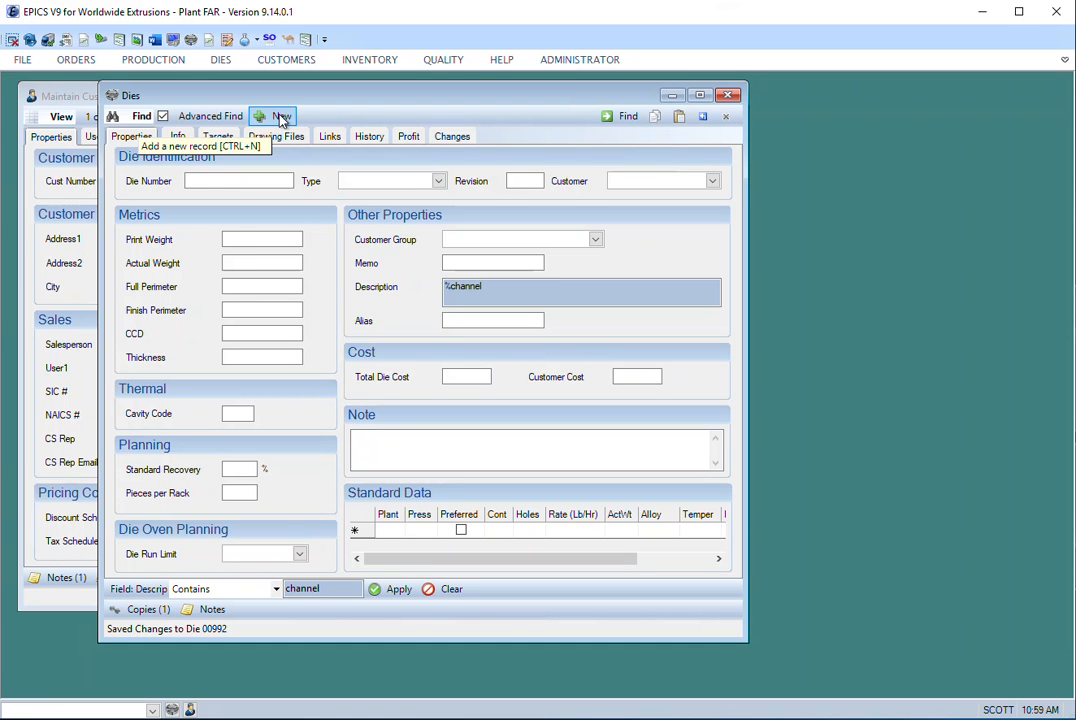
click(612, 116)
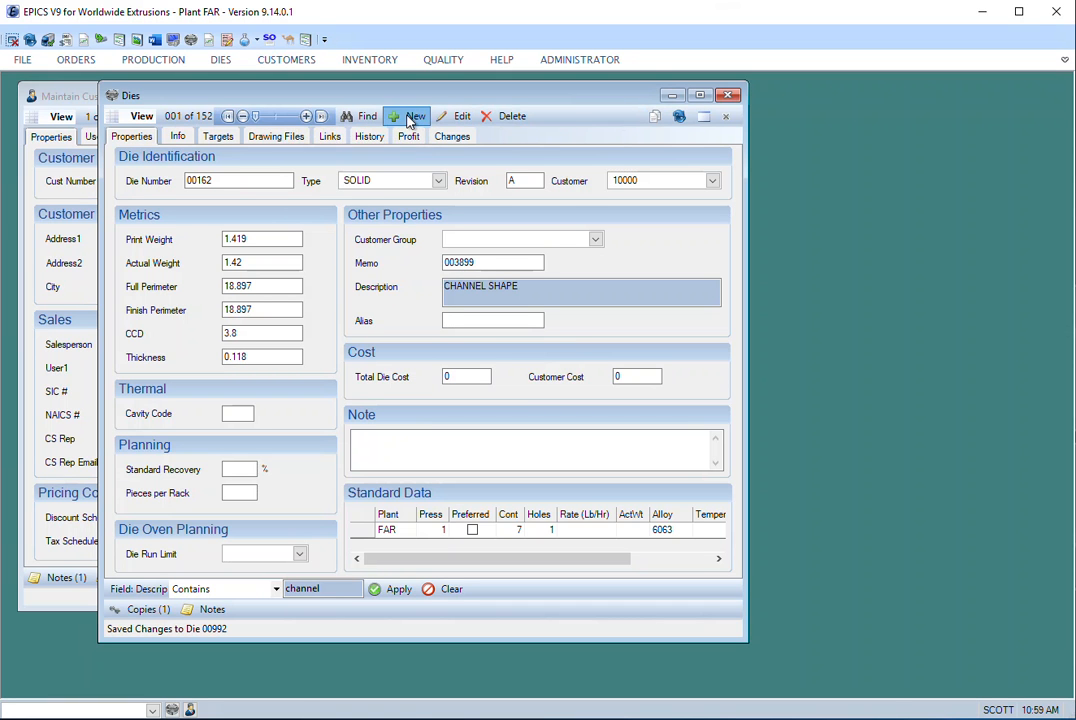
- Start a new die record
click(411, 117)
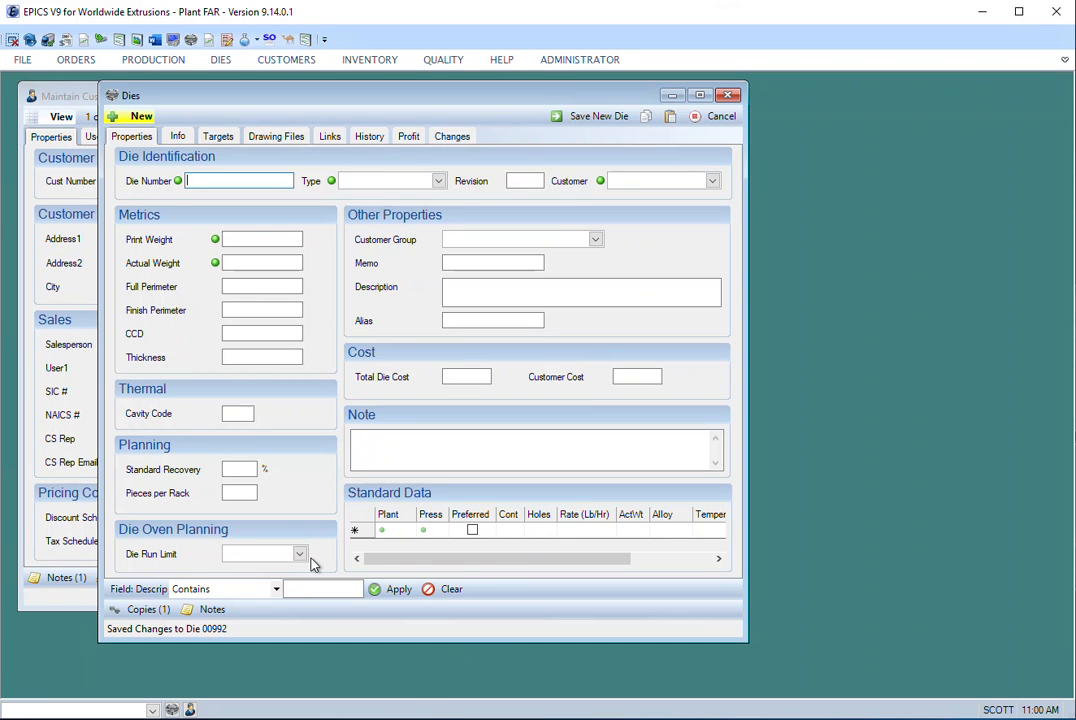
- Cancel the new die record, then open the sales orders window and move it clear of the other windows
click(719, 116)
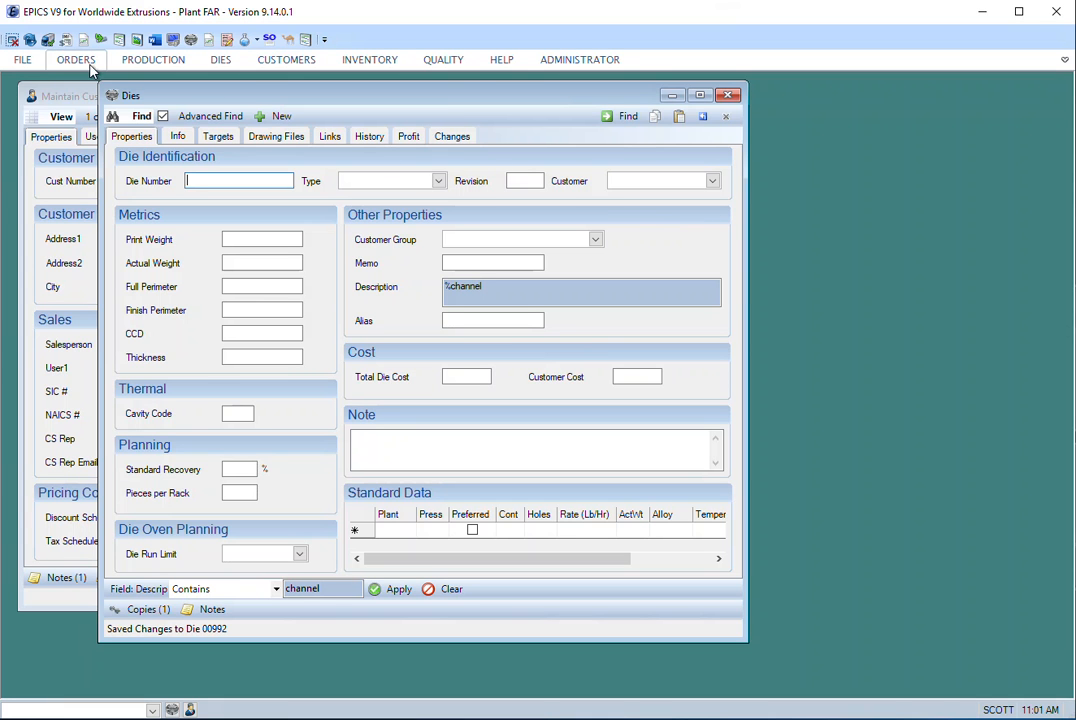
click(77, 60)
click(19, 108)
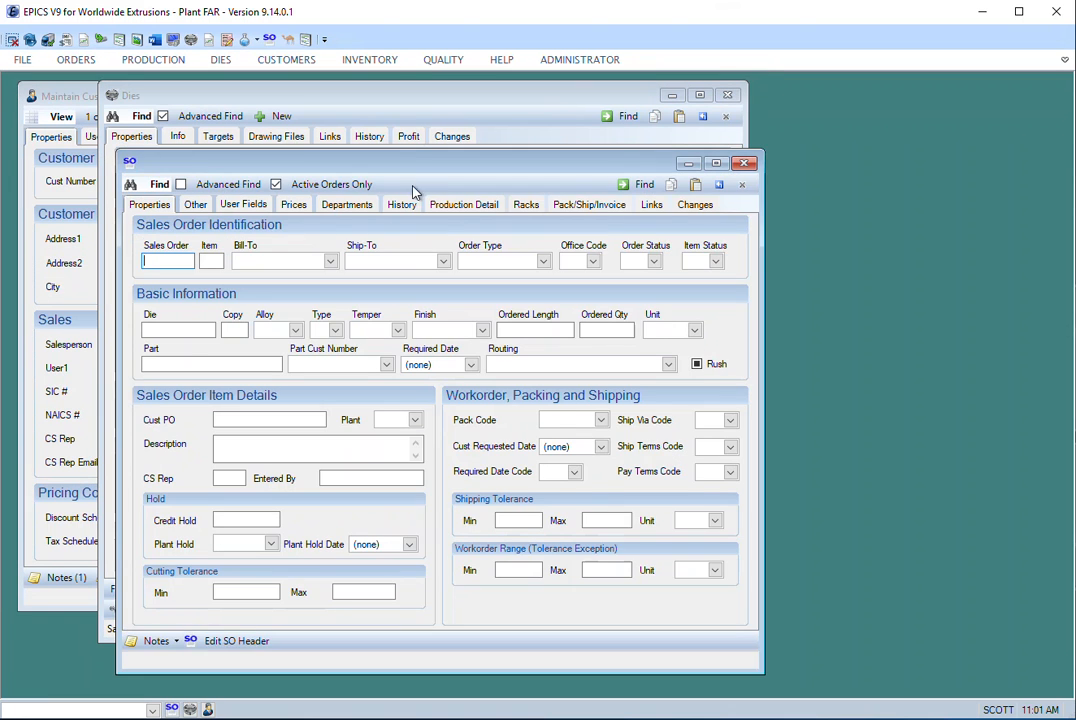
drag(425, 163, 536, 143)
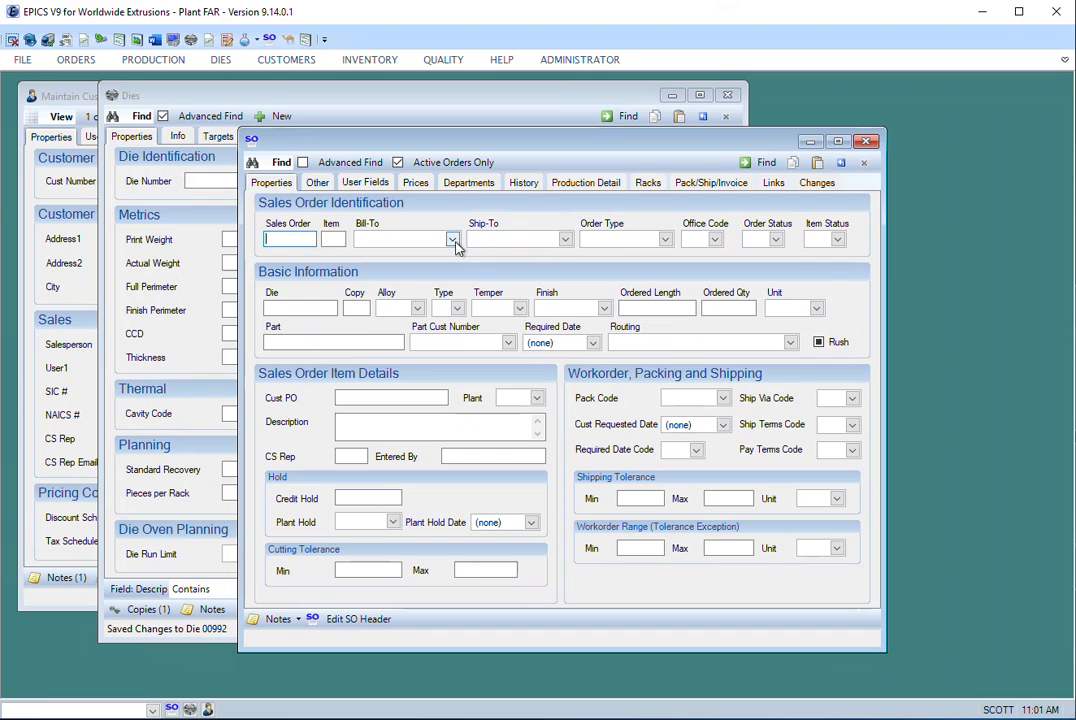
- Search for active sales orders with Acme Bazookas as the Ship-To customer
click(453, 241)
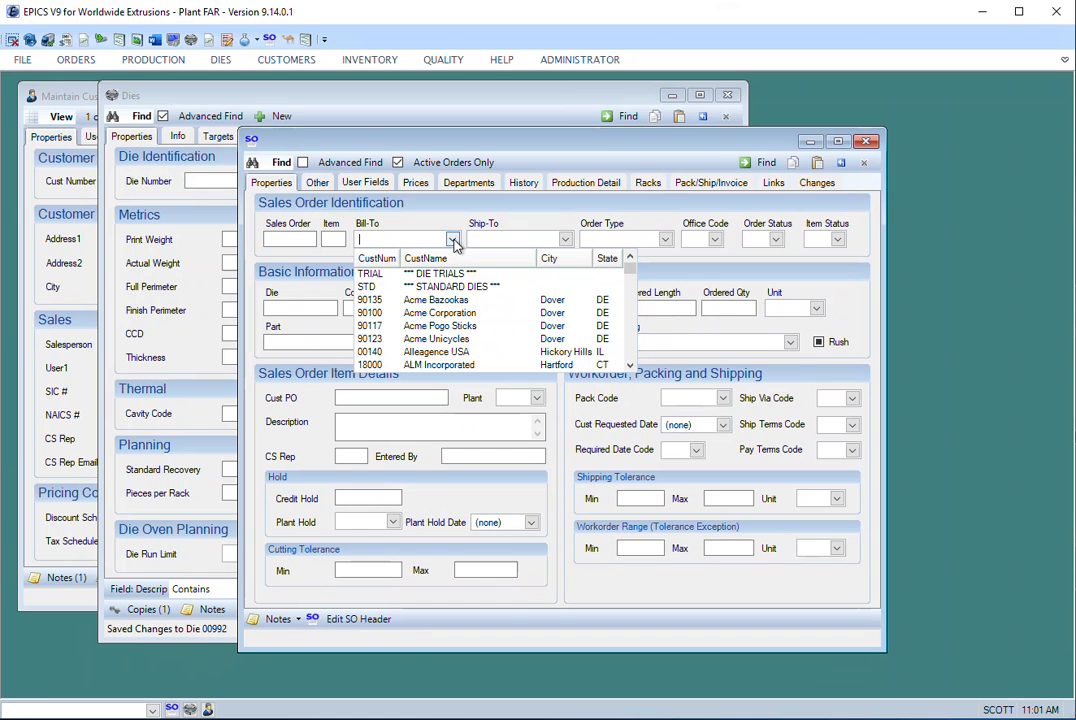
click(565, 241)
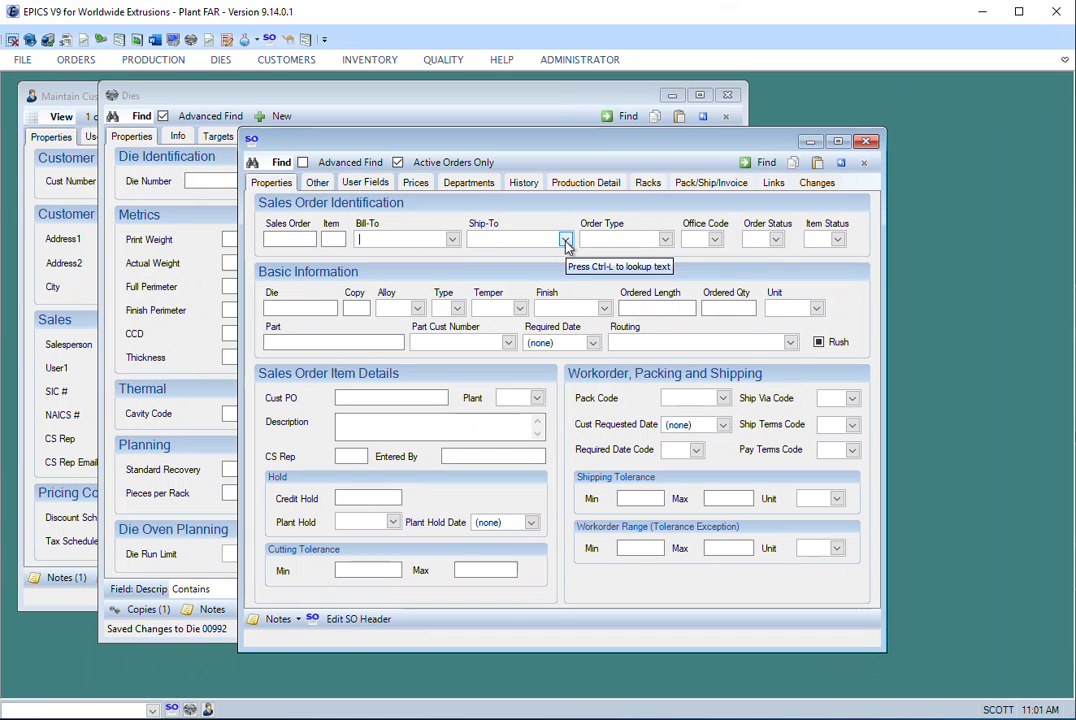
click(566, 242)
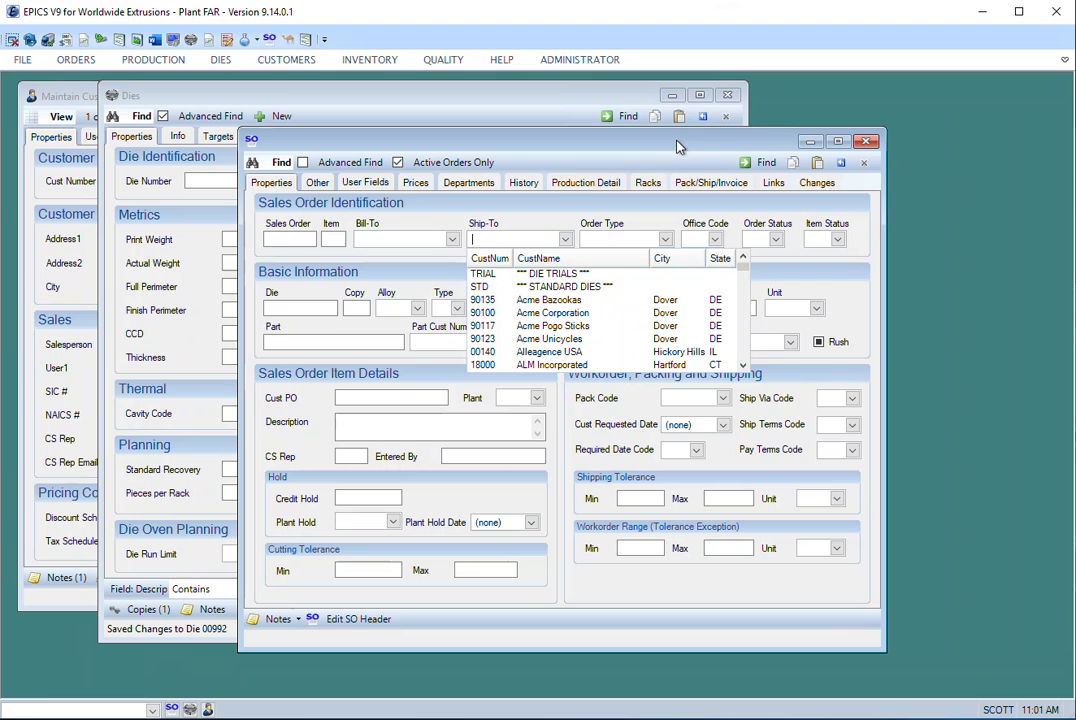
click(606, 228)
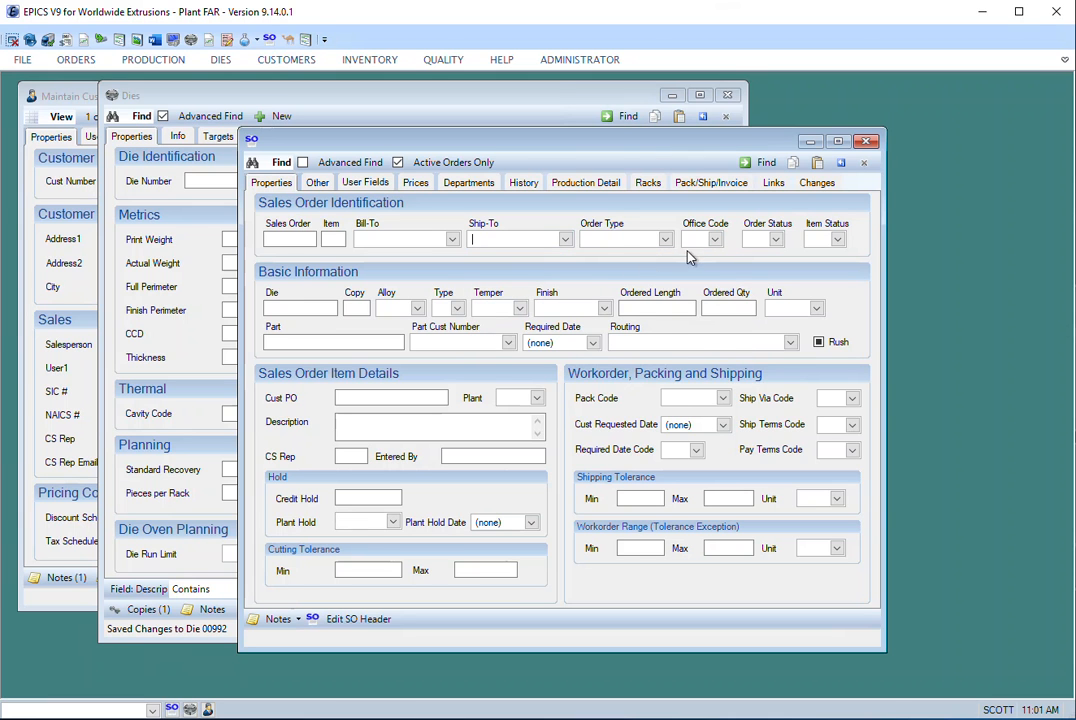
click(565, 239)
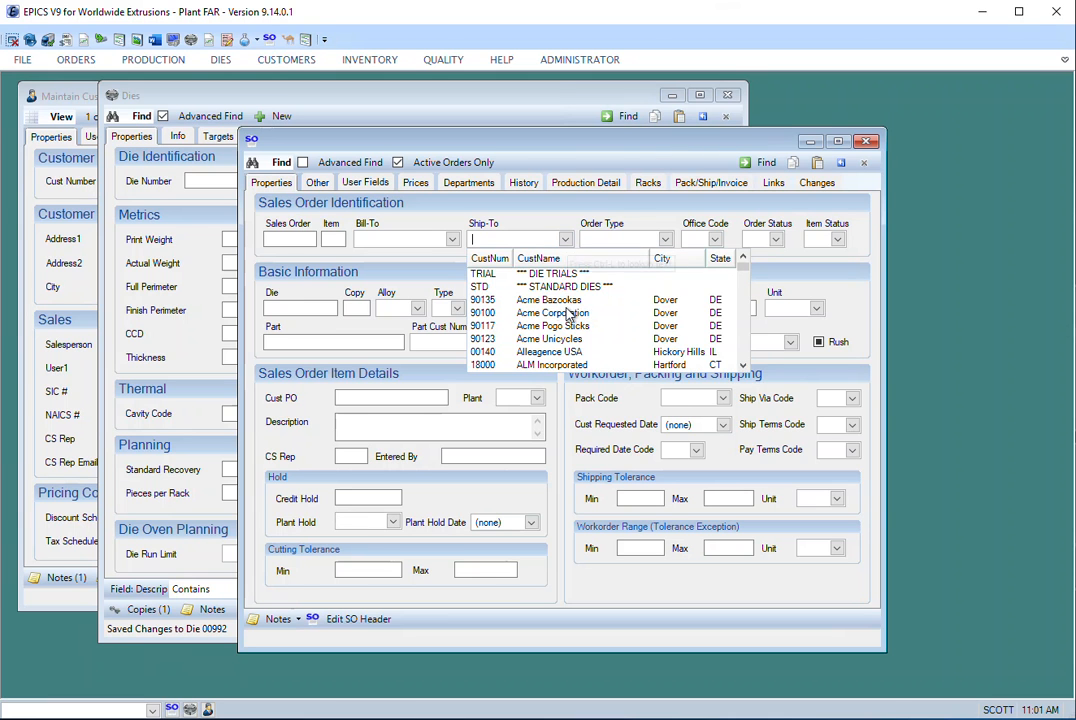
click(548, 302)
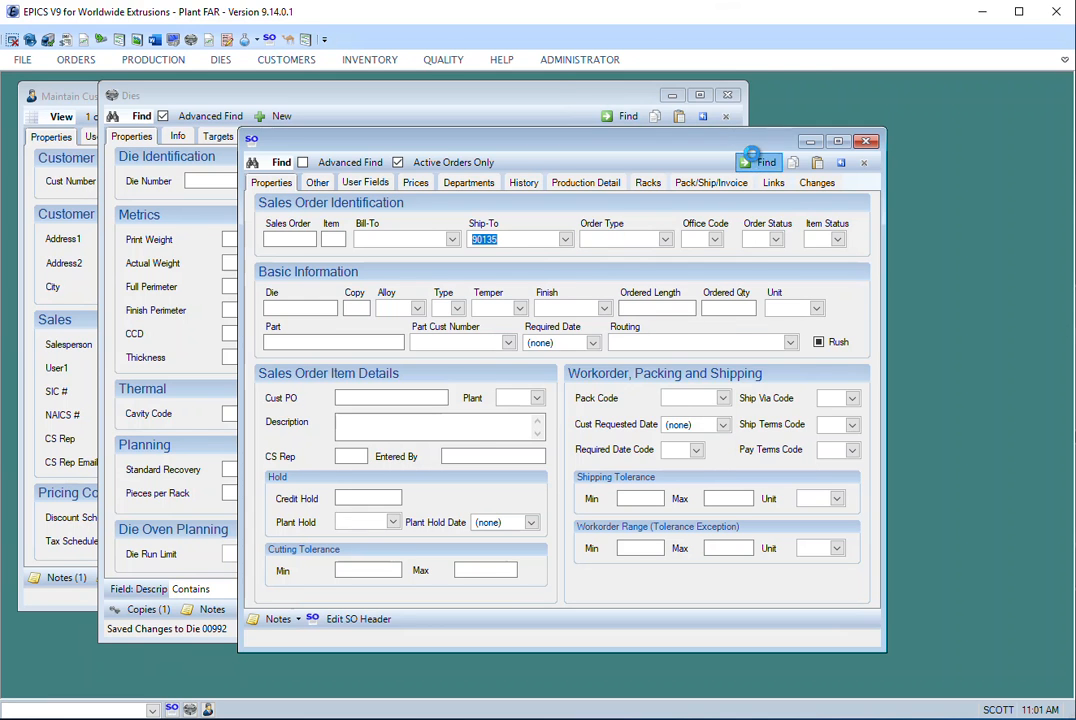
click(757, 162)
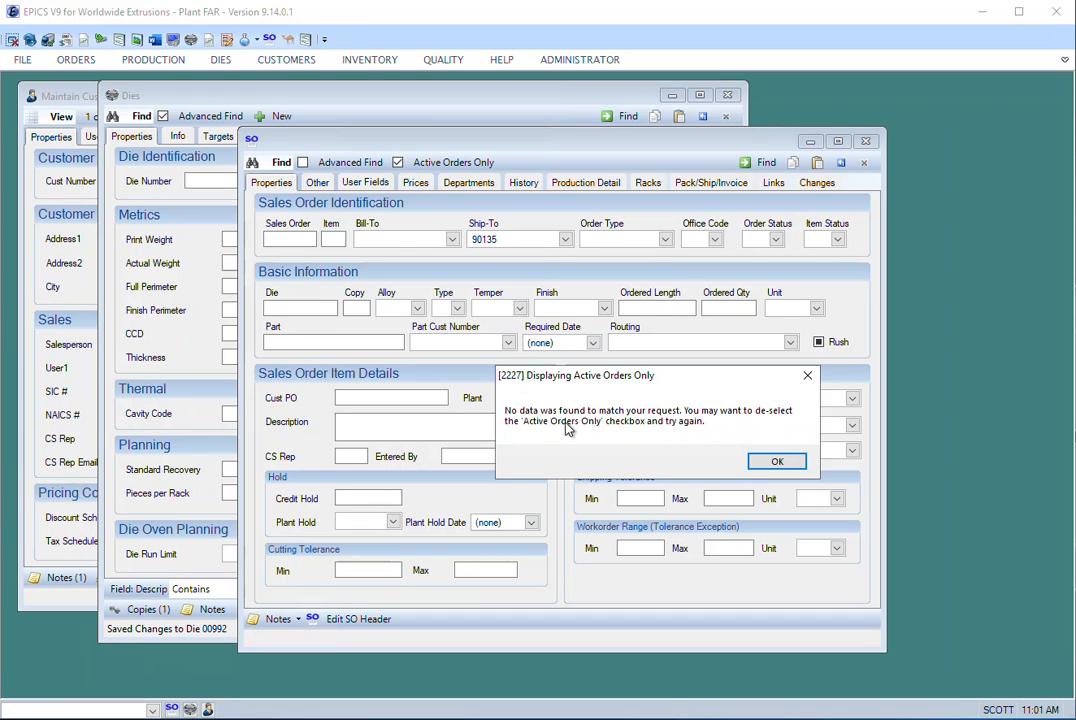
click(773, 462)
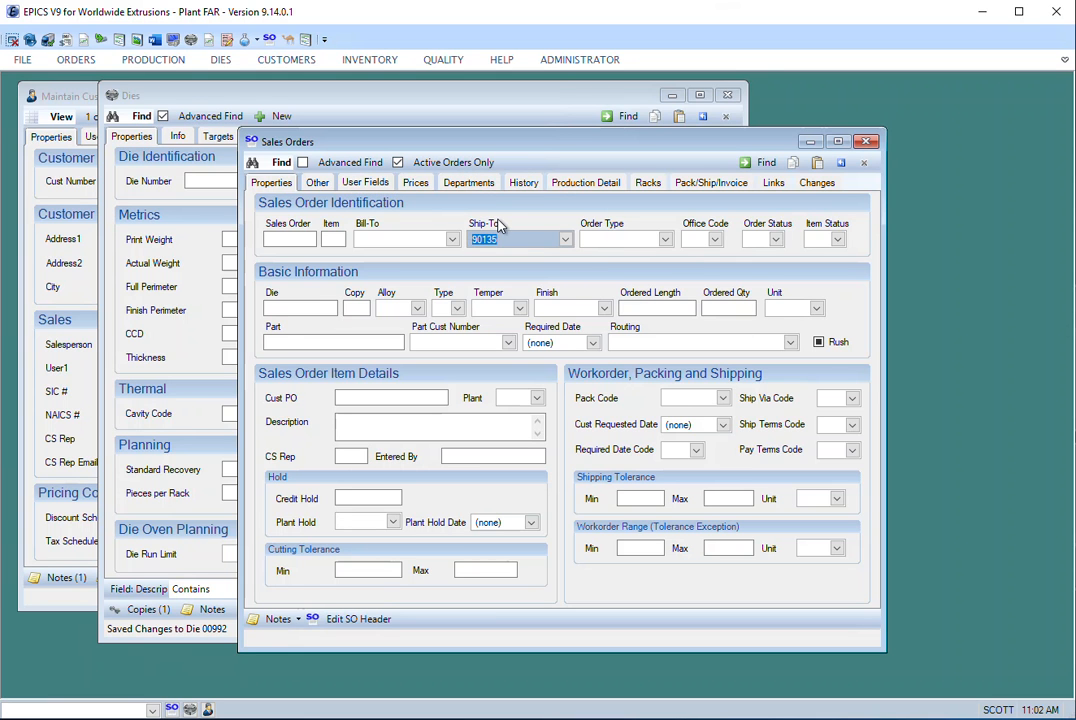
- Include inactive orders, clear the Ship-To customer and search for sales orders billed to Acme Bazookas
mouse_move(510, 241)
click(398, 162)
click(843, 167)
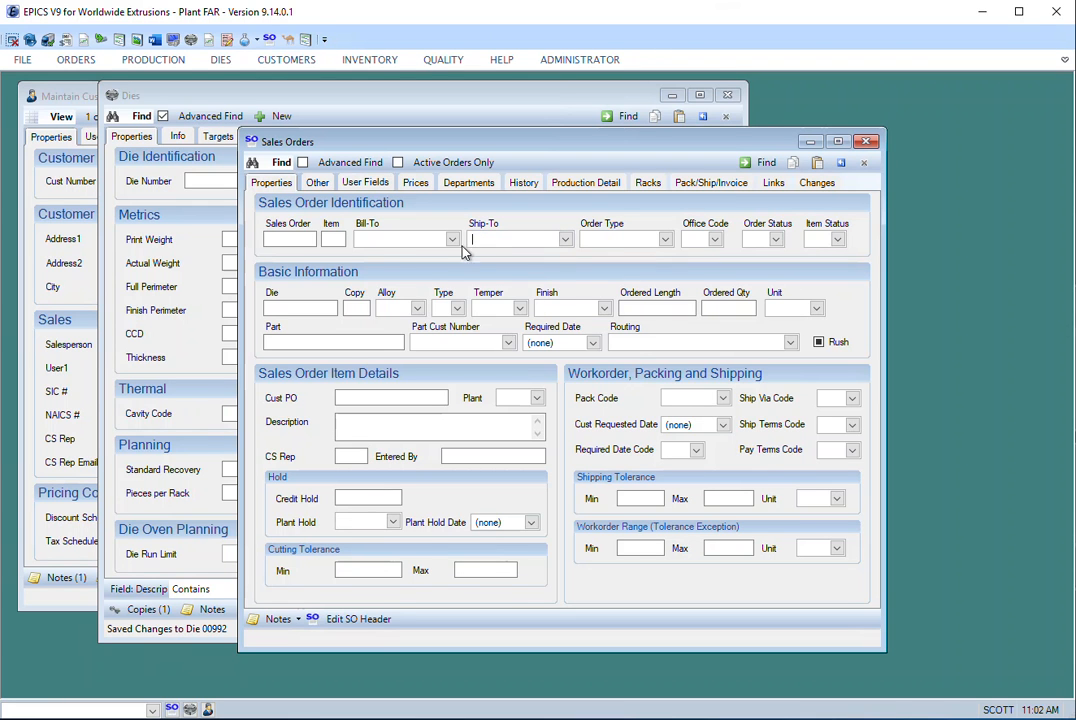
click(452, 239)
click(375, 257)
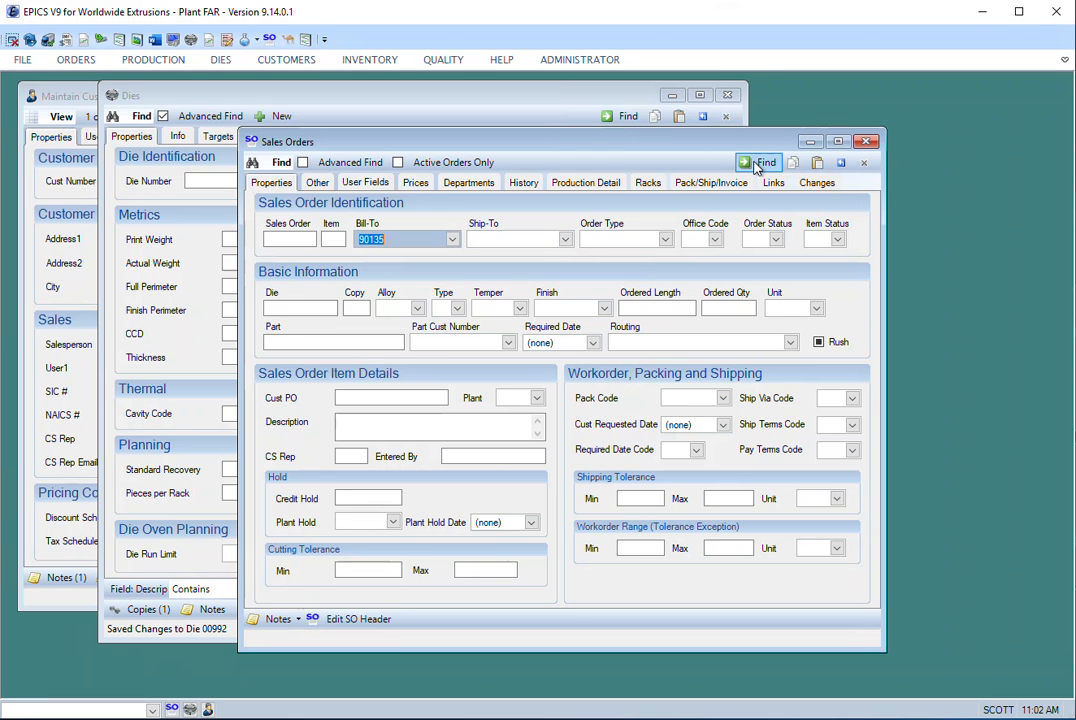
click(792, 162)
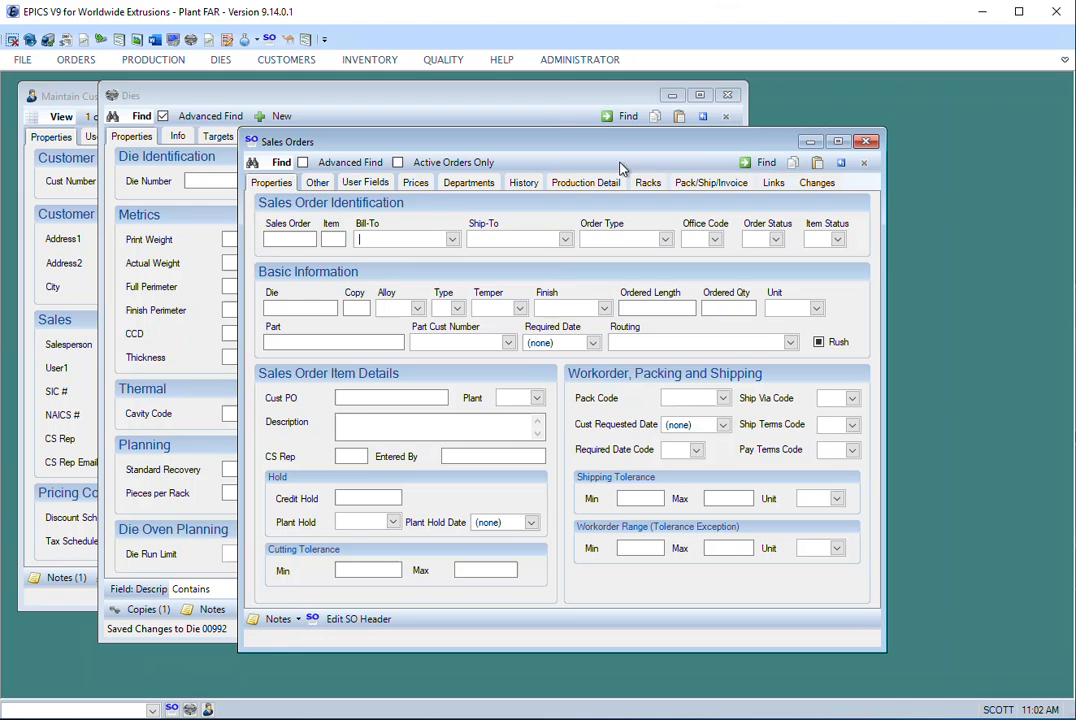
click(766, 162)
click(782, 466)
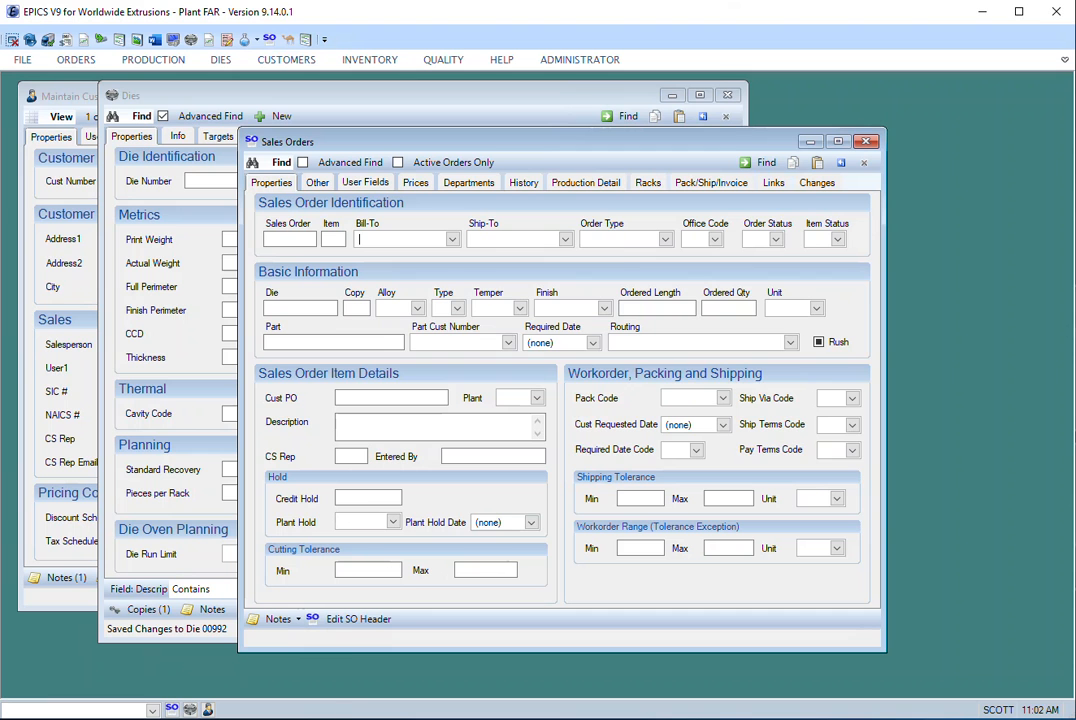
- Search for all sales orders with ALM Incorporated as the Bill-To customer
click(452, 239)
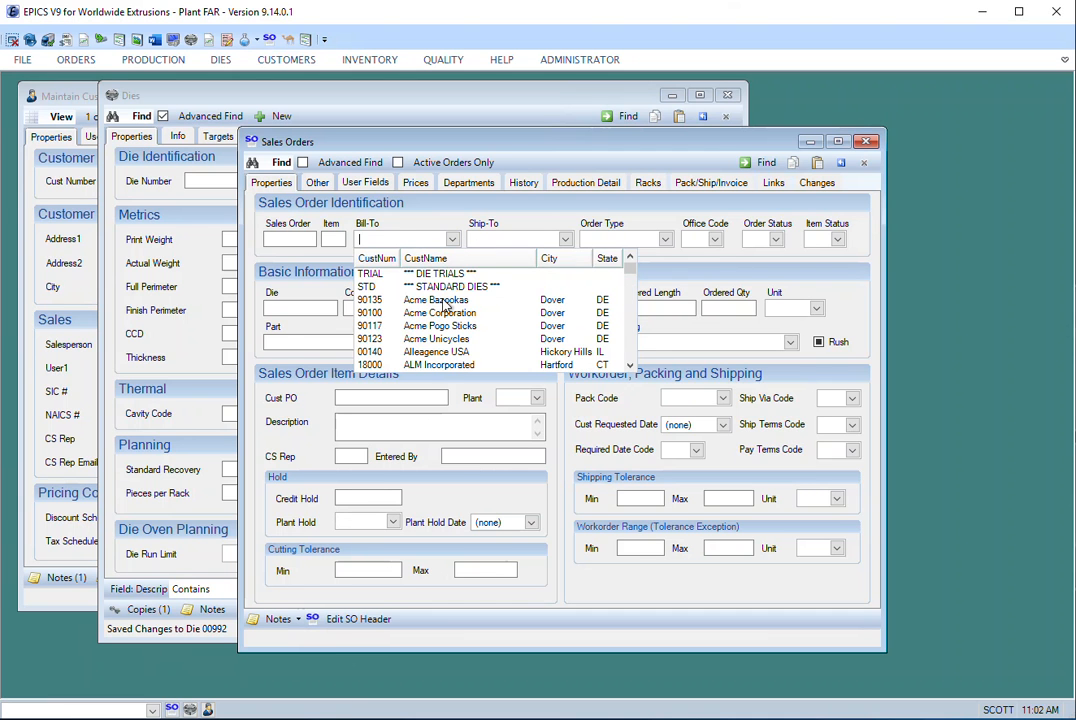
click(453, 365)
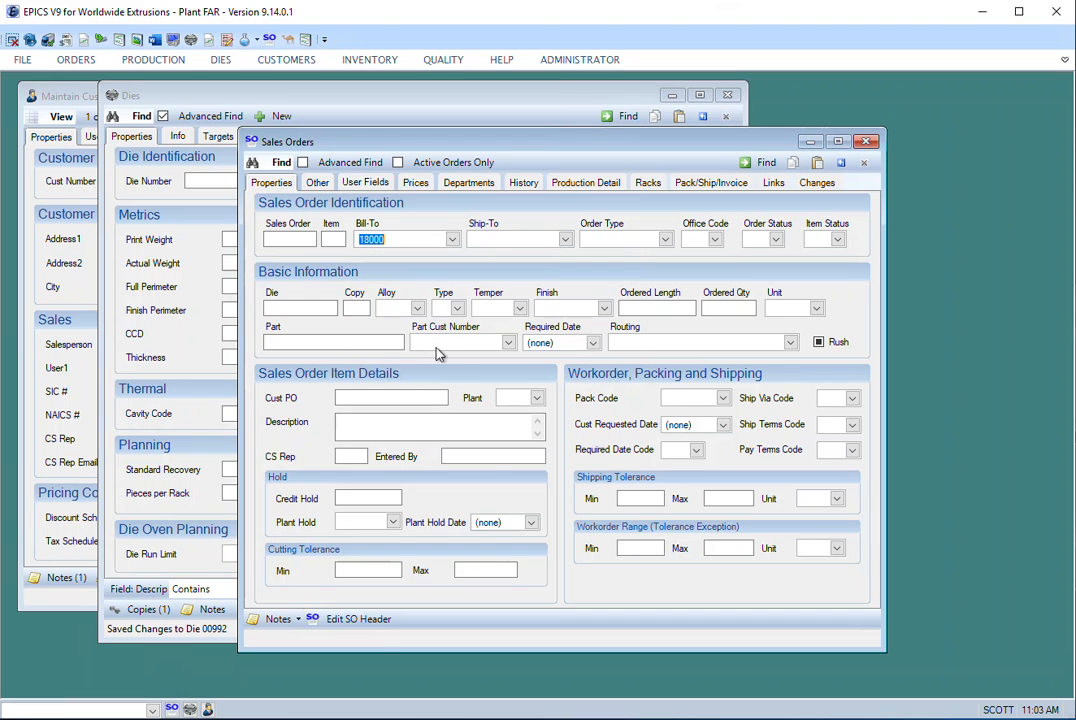
click(763, 163)
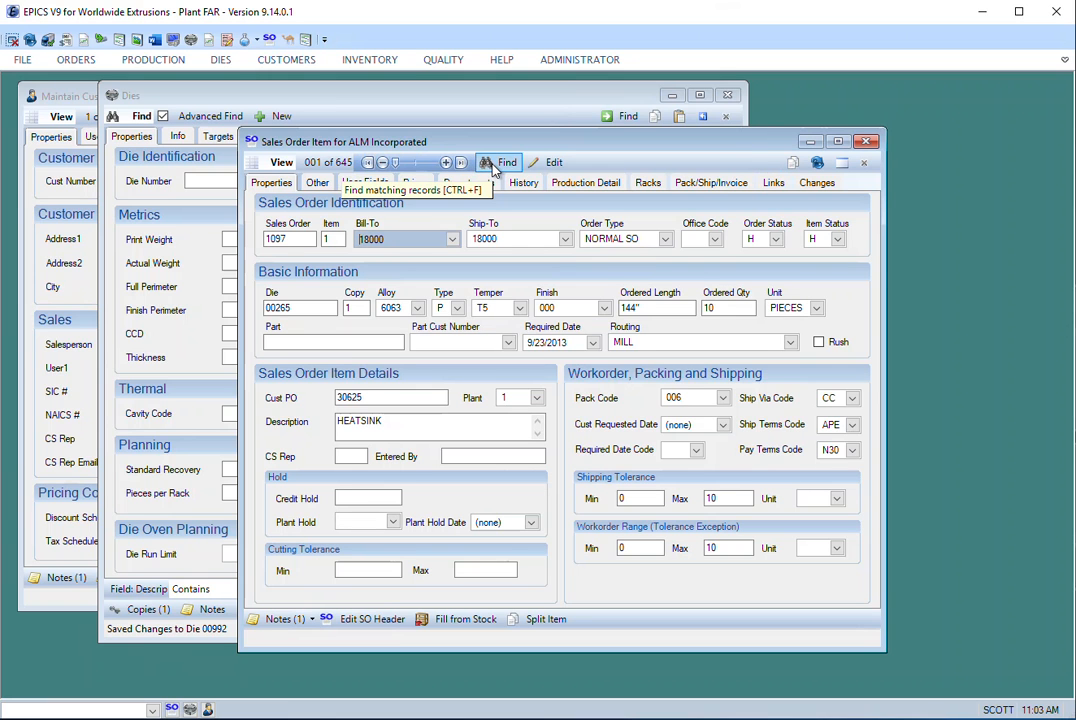
- Return to the sales order search criteria and browse the list of available Bill-To customers
click(490, 165)
click(453, 240)
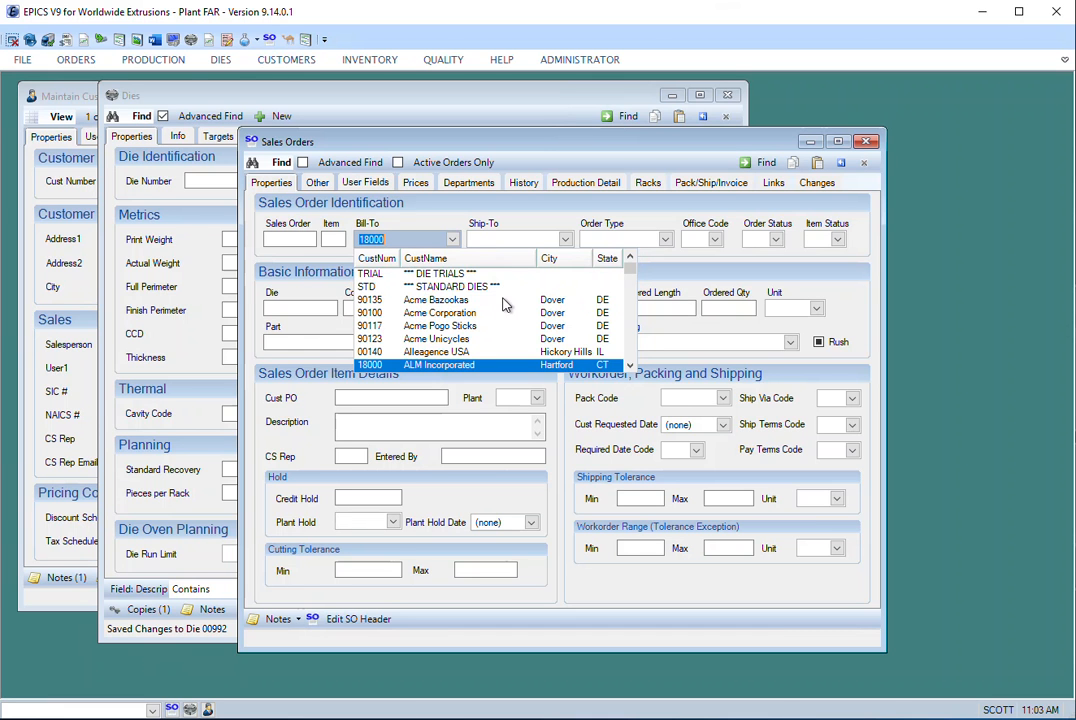
scroll(503, 300, down, 3)
scroll(470, 330, up, 3)
scroll(447, 333, down, 2)
scroll(447, 335, down, 3)
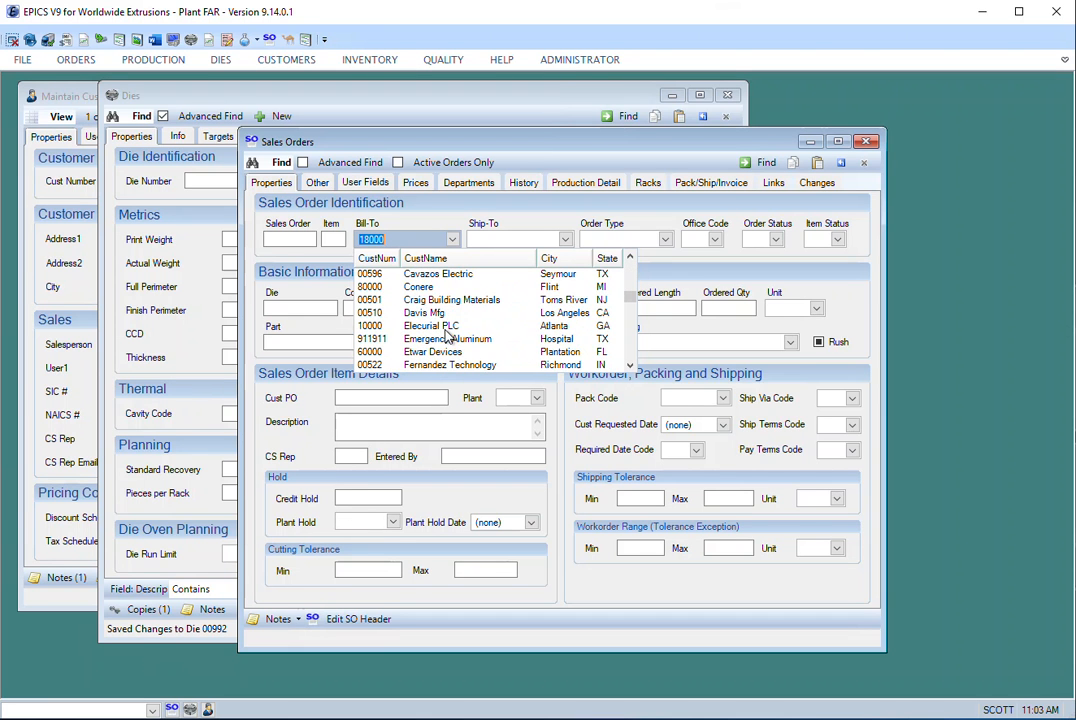
scroll(447, 337, down, 3)
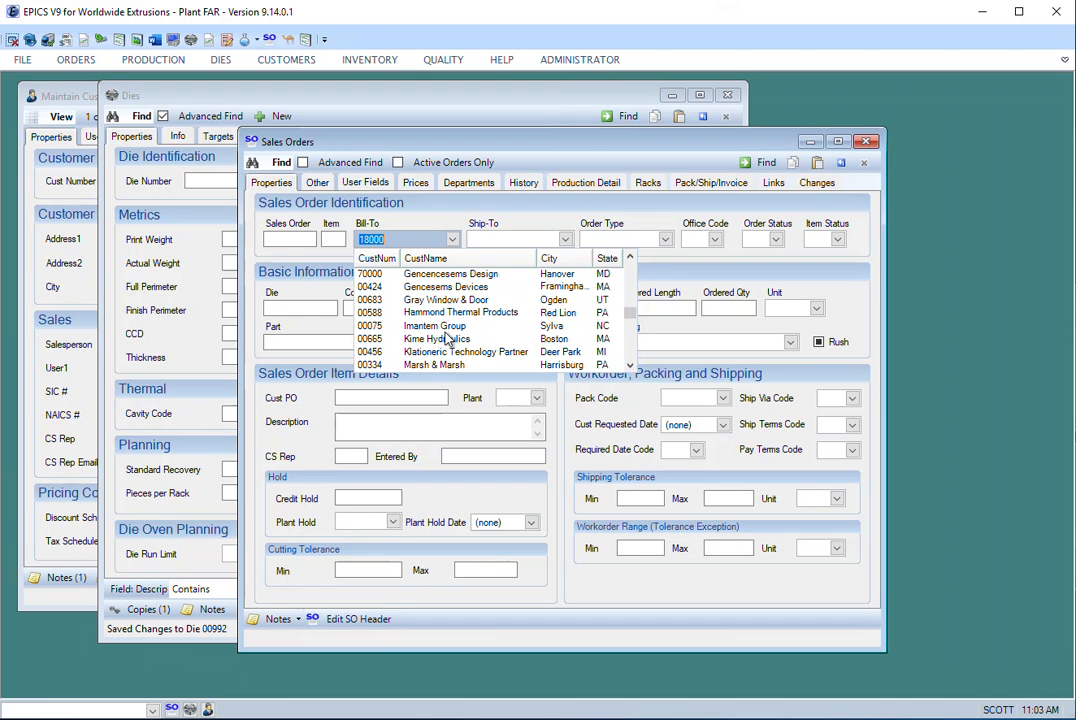
scroll(447, 338, up, 8)
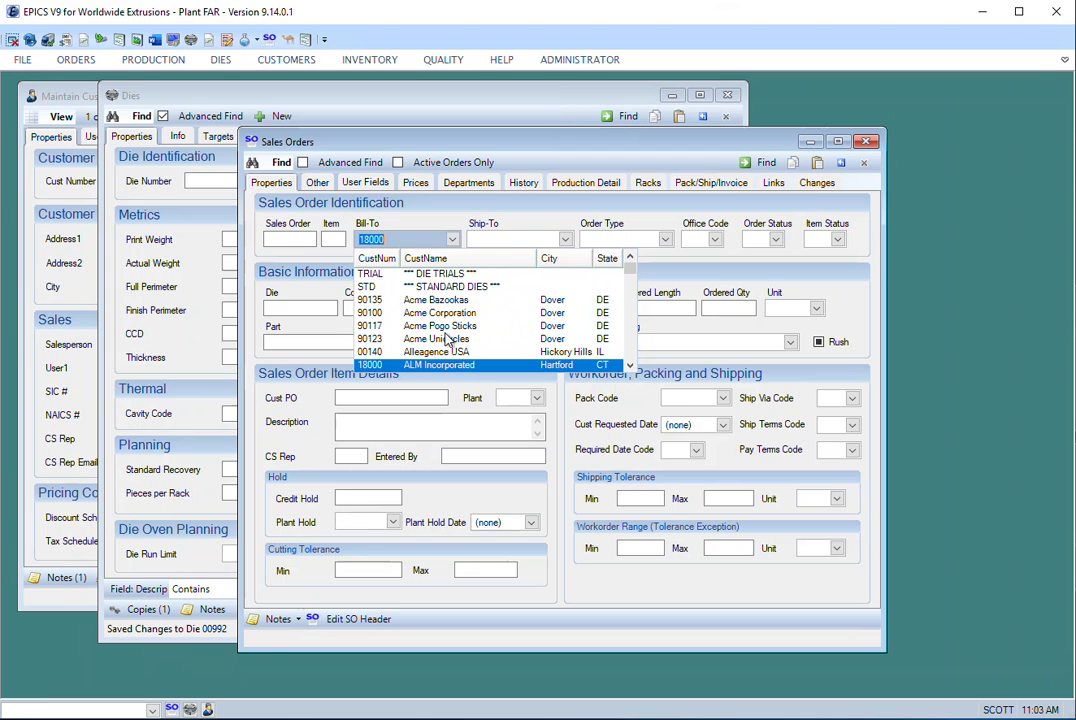
- Sort the Bill-To customer list by customer number, by customer name and finally by city
click(374, 261)
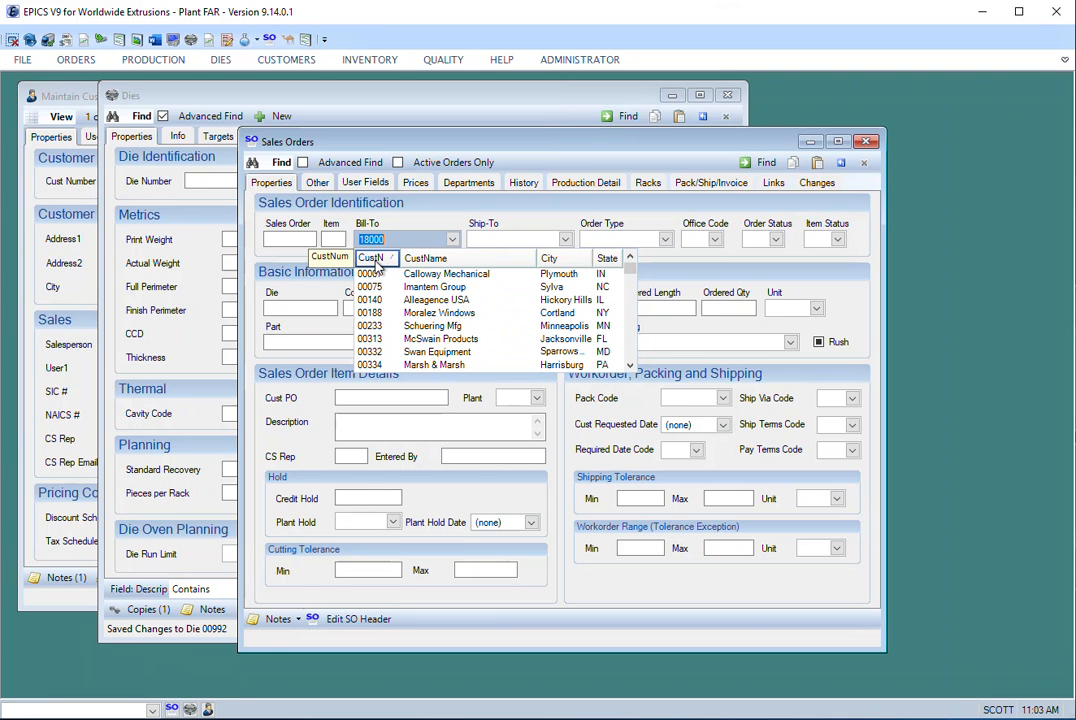
click(455, 260)
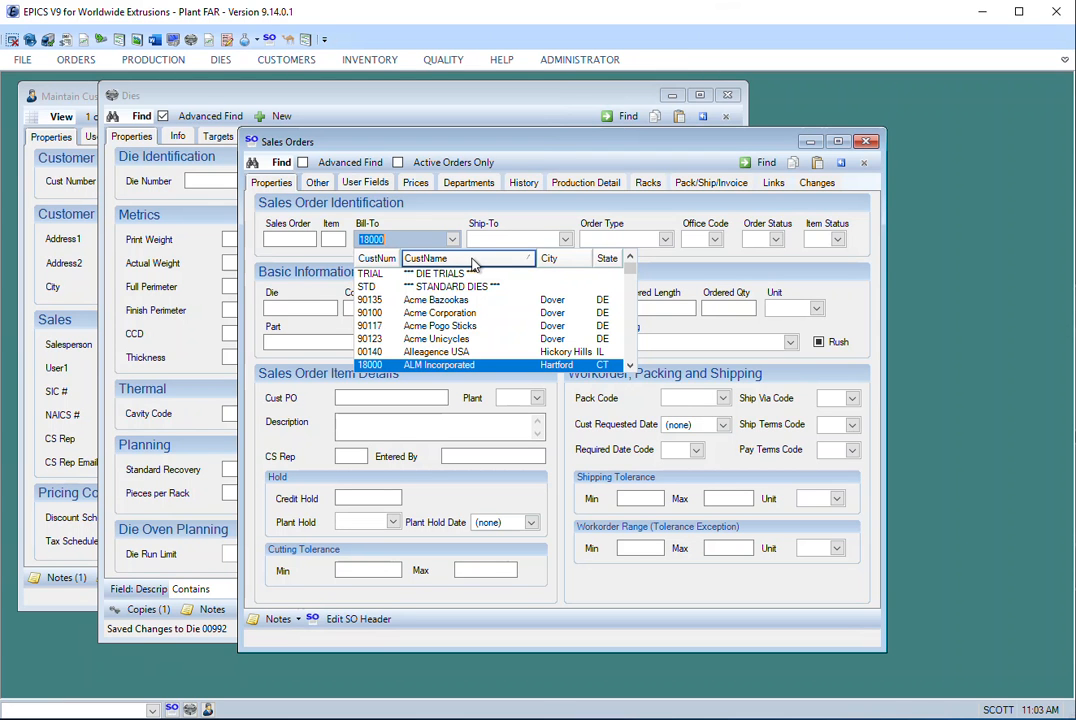
scroll(477, 300, down, 2)
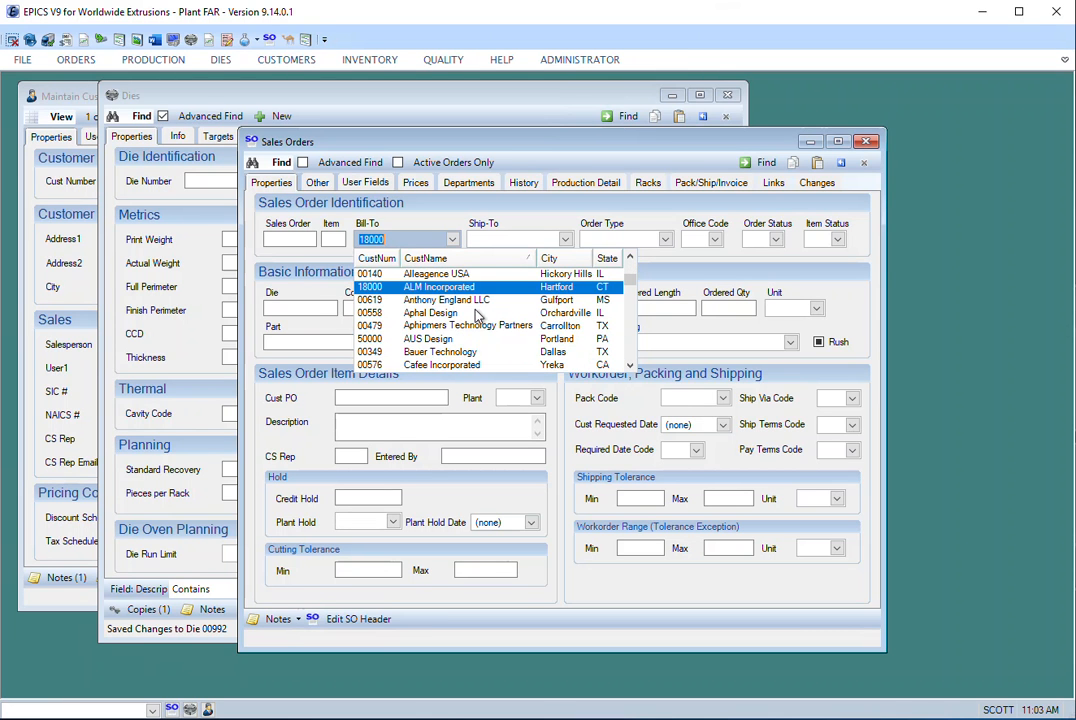
scroll(477, 316, up, 2)
click(561, 262)
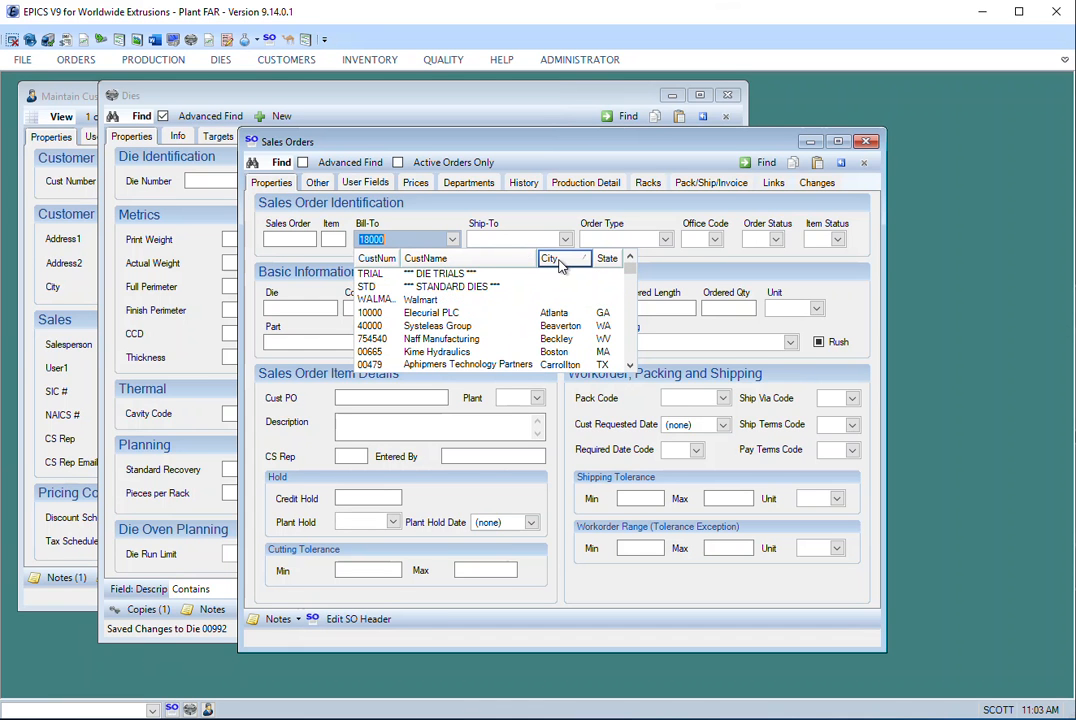
scroll(560, 314, down, 2)
scroll(563, 318, down, 3)
scroll(564, 325, up, 5)
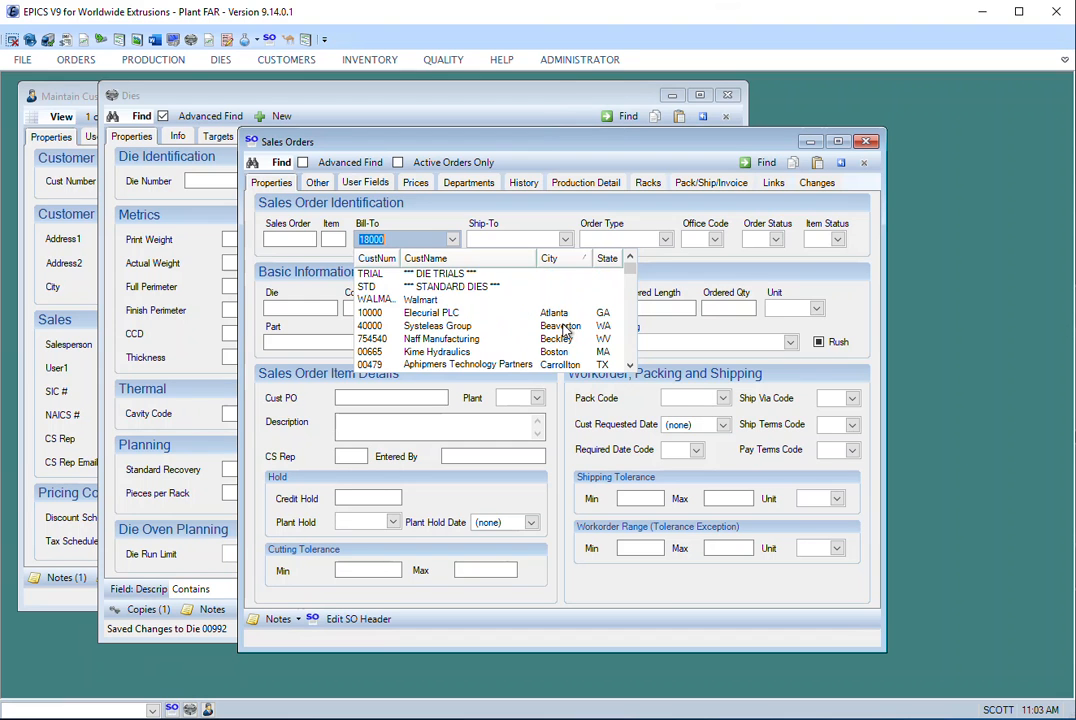
- Look up Bill-To customers matching DOVER, choose Acme Corporation and find its sales orders
click(409, 237)
drag(409, 237, 342, 240)
text(DOVER)
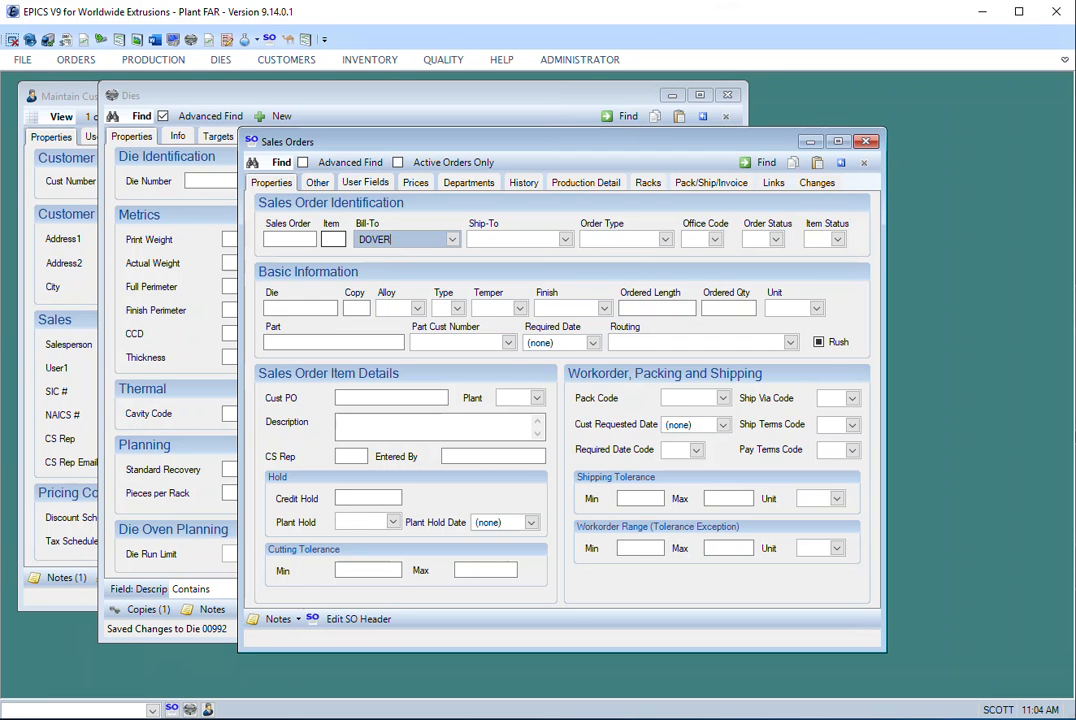
key(Tab)
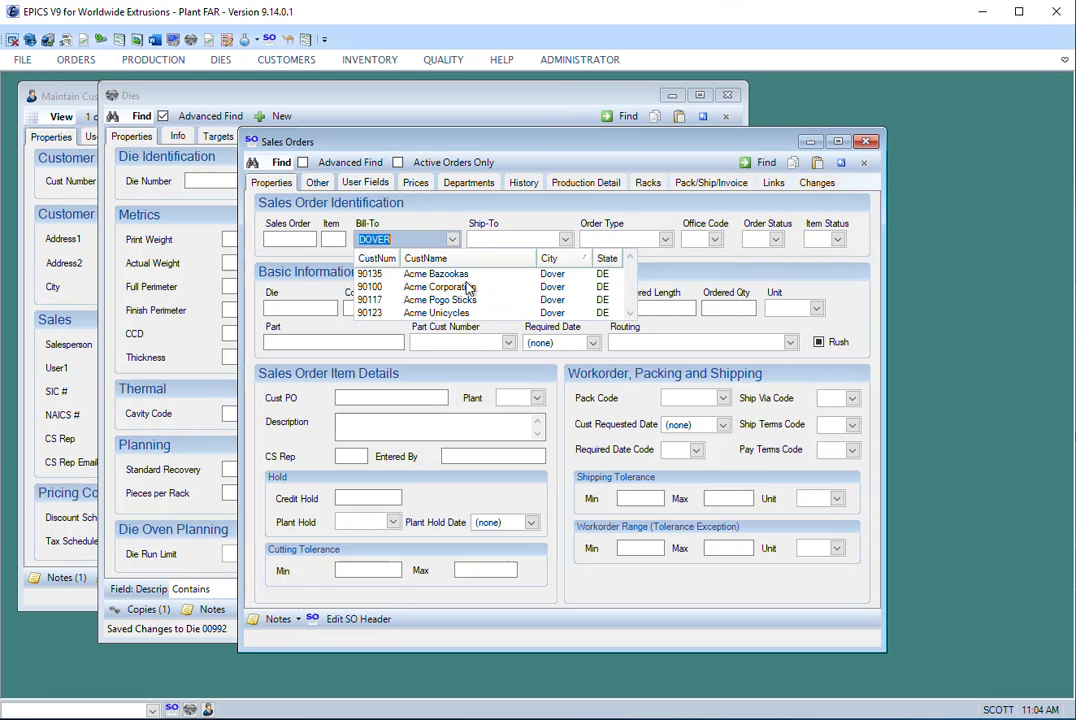
click(555, 288)
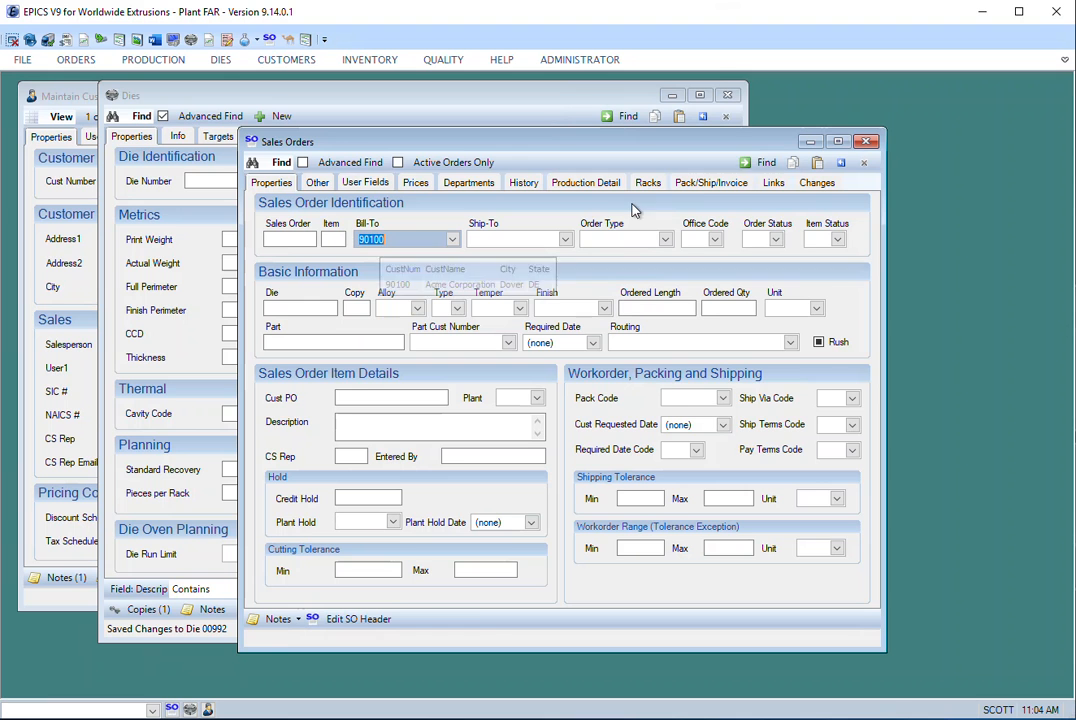
click(757, 162)
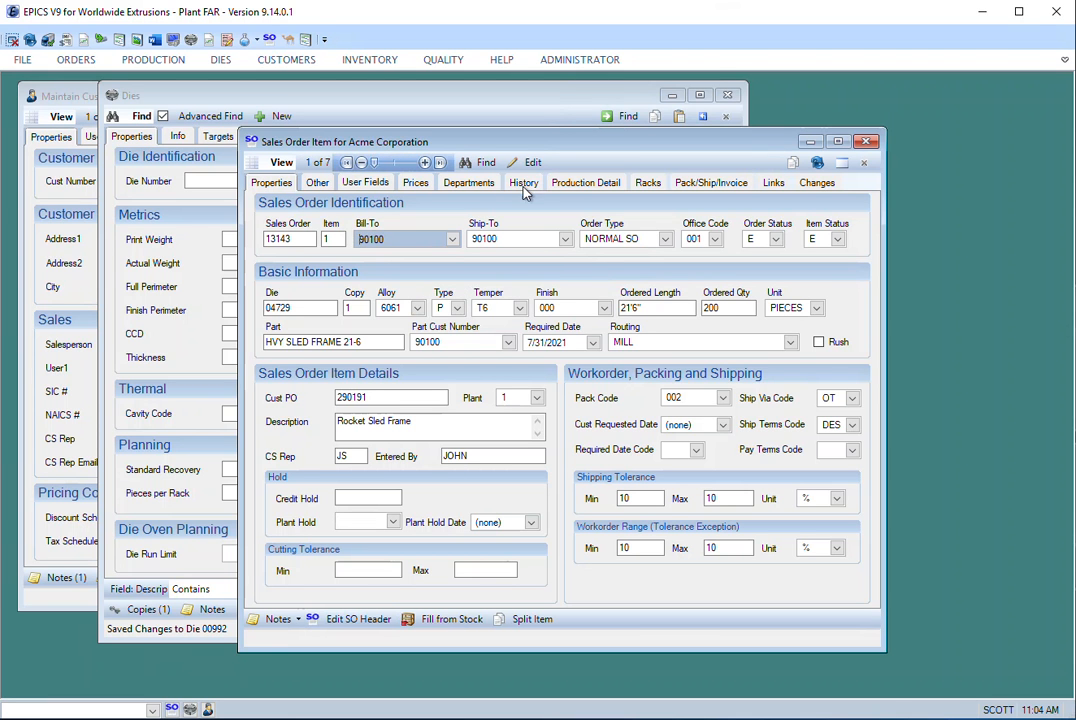
- Return to the sales order search criteria, clear the Bill-To entry and browse the full Bill-To customer list
click(481, 163)
click(453, 239)
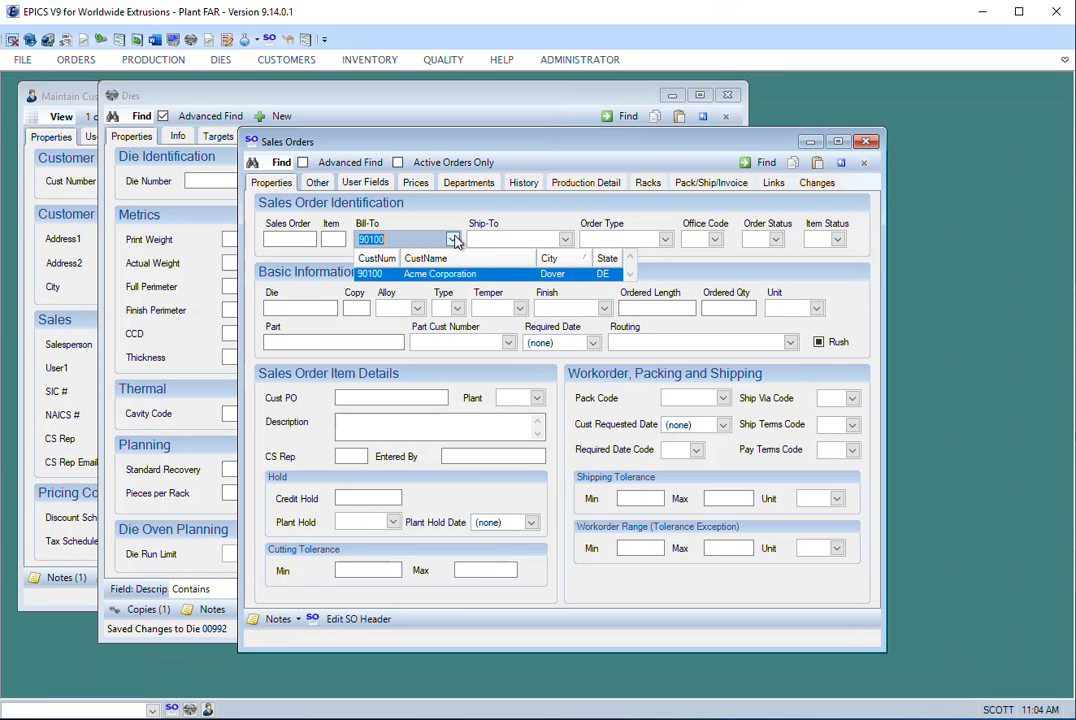
key(Escape)
click(454, 240)
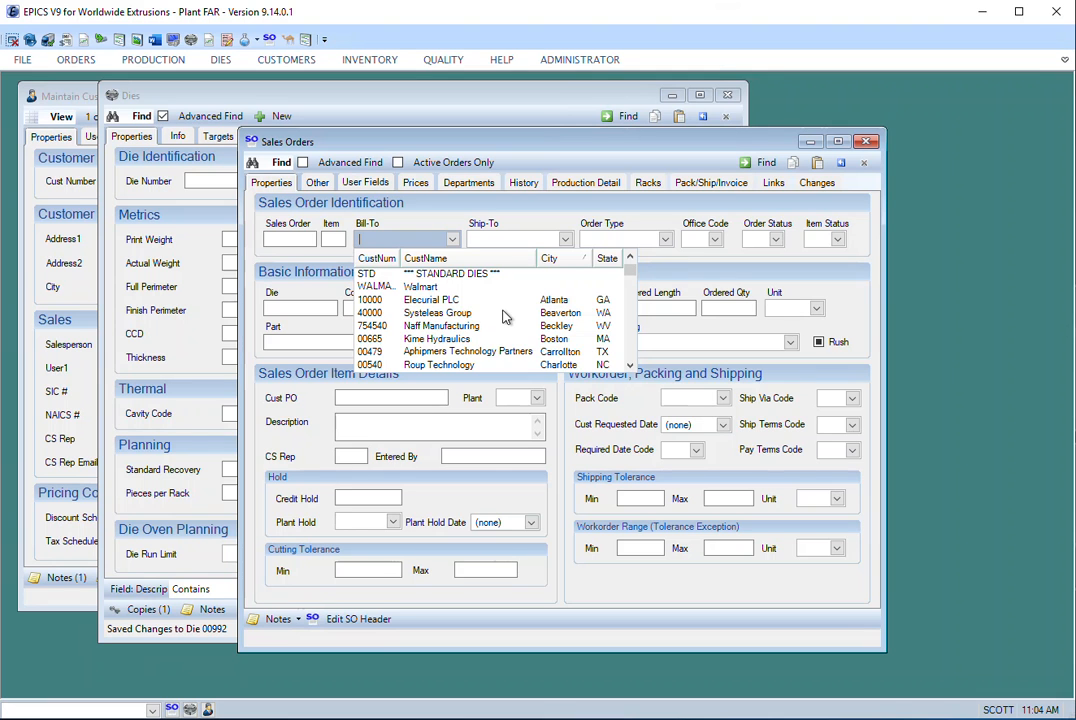
scroll(505, 317, down, 2)
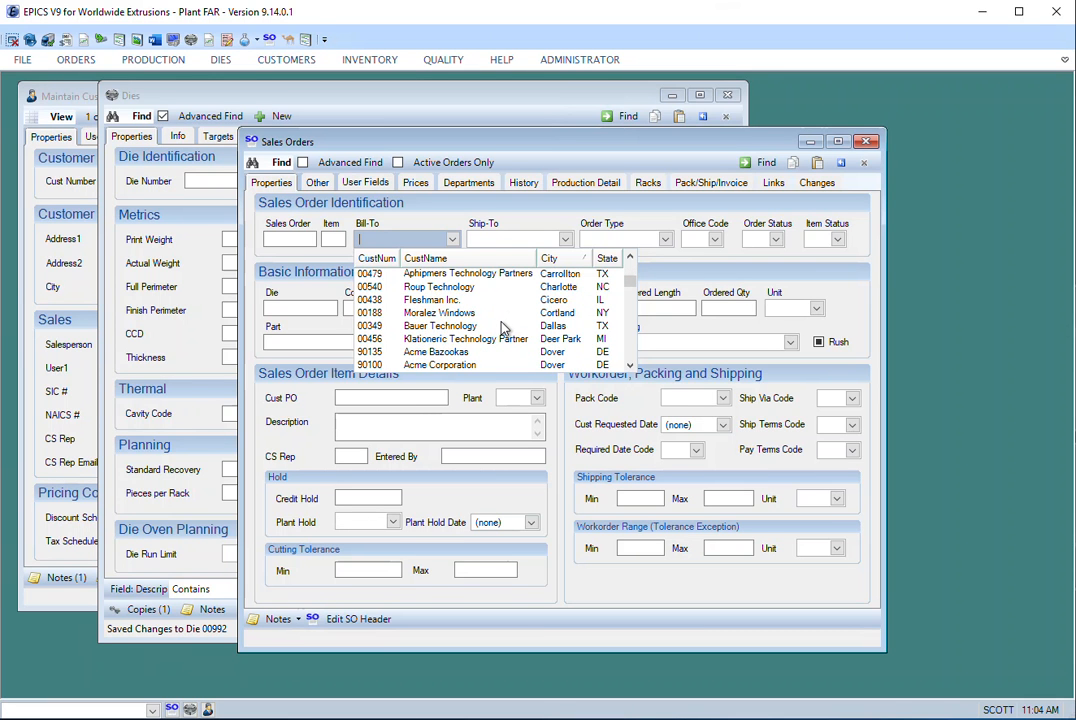
scroll(505, 329, down, 2)
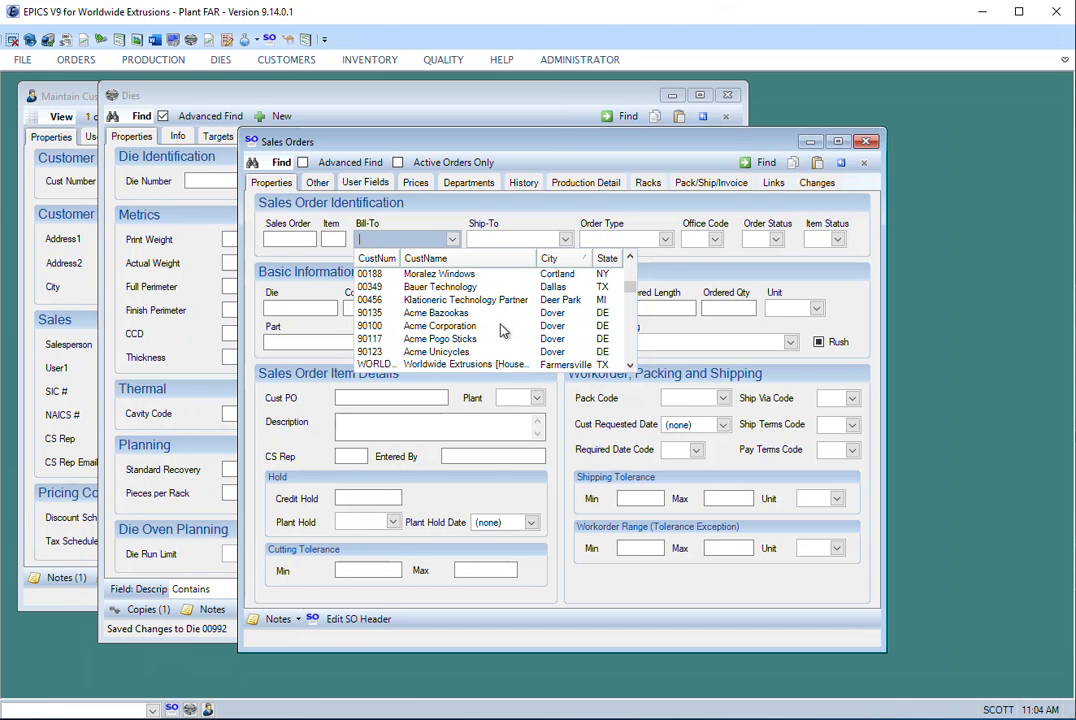
scroll(500, 336, down, 2)
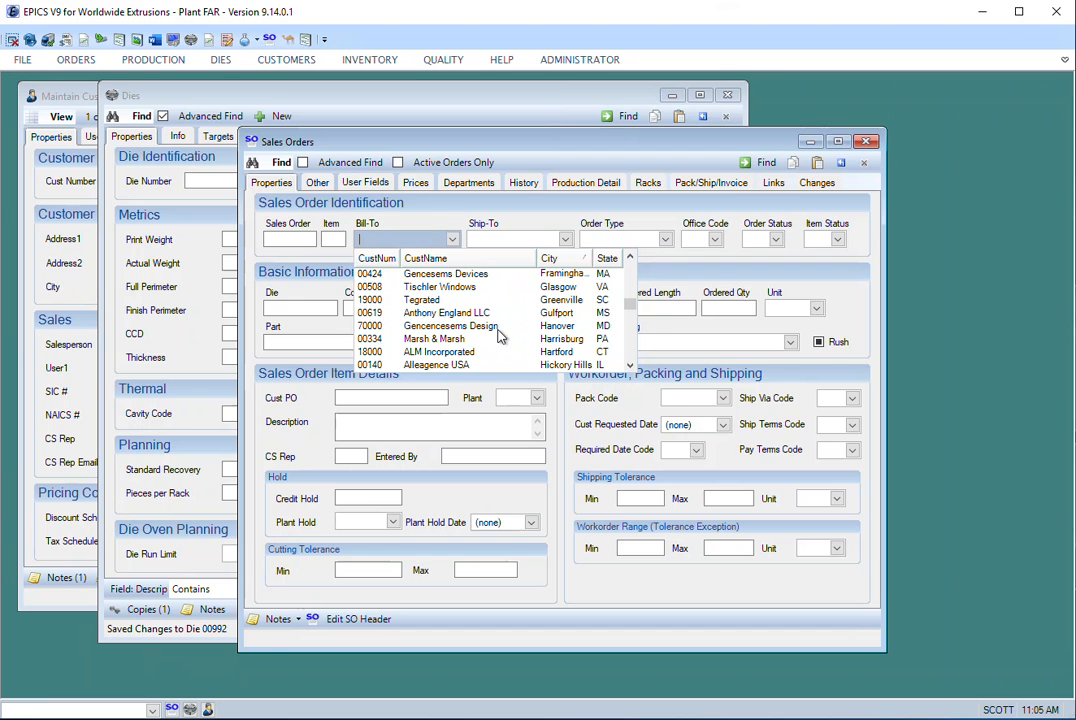
- Look up Bill-To customers matching PA and clear the sales order search criteria
text(PA)
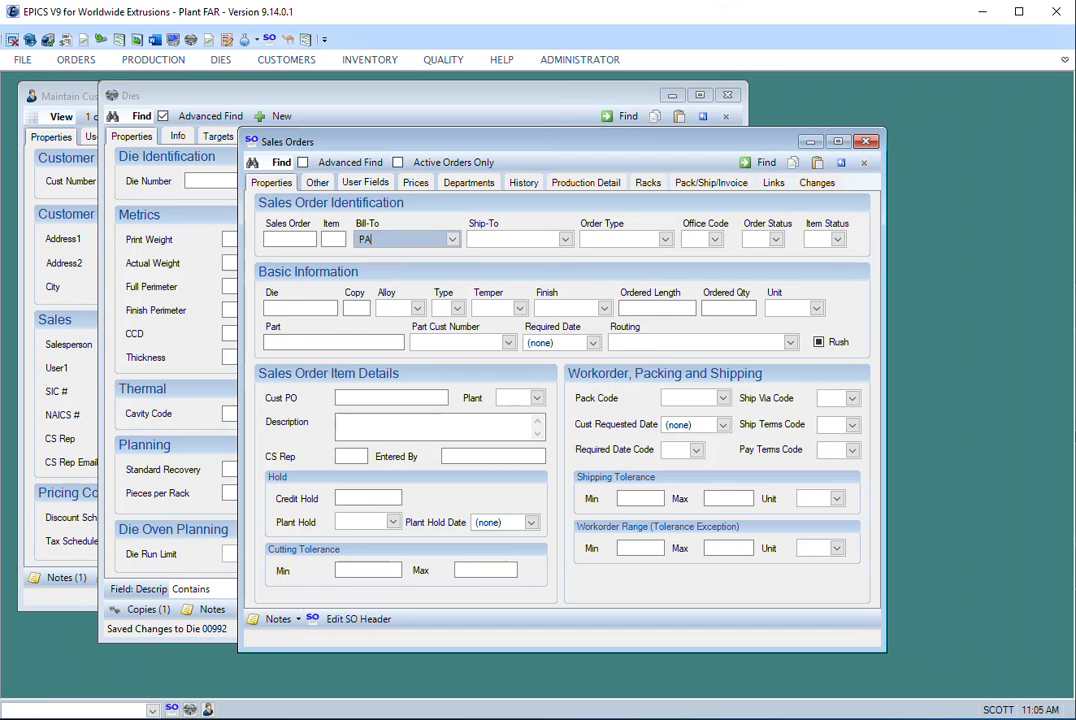
key(Return)
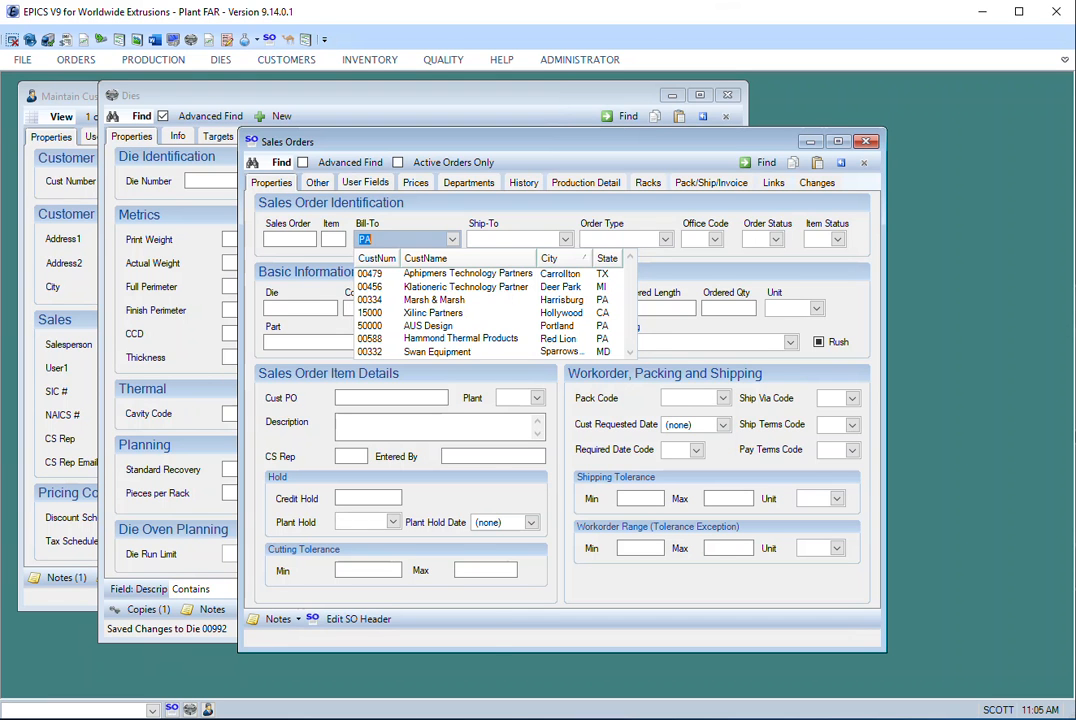
click(823, 398)
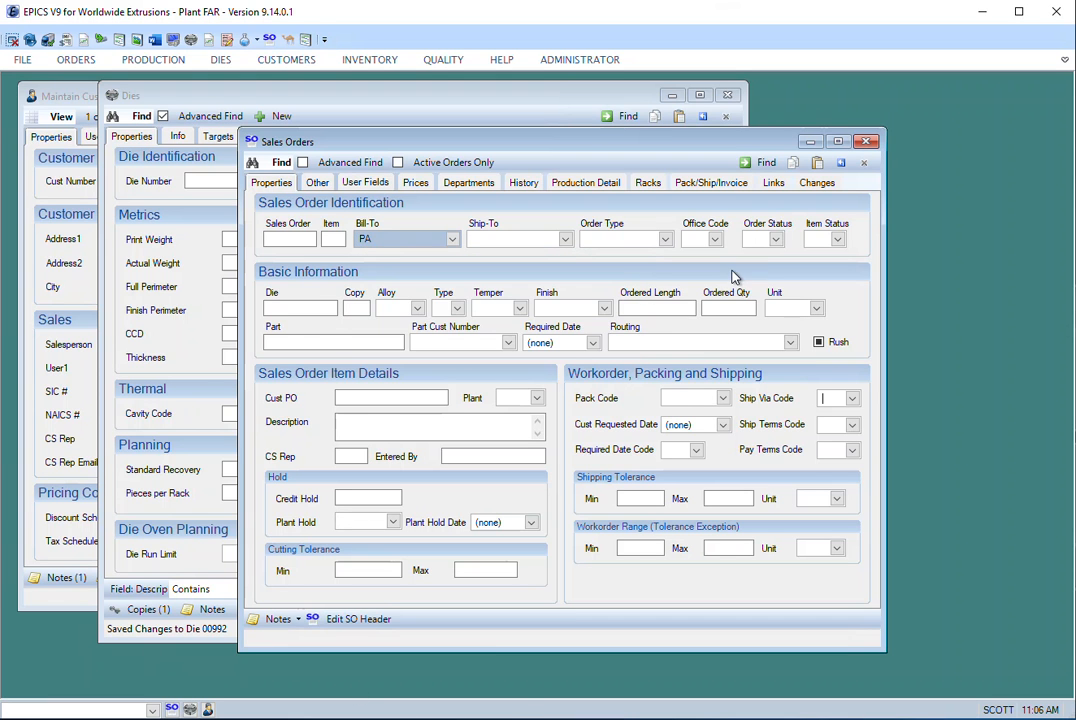
click(842, 165)
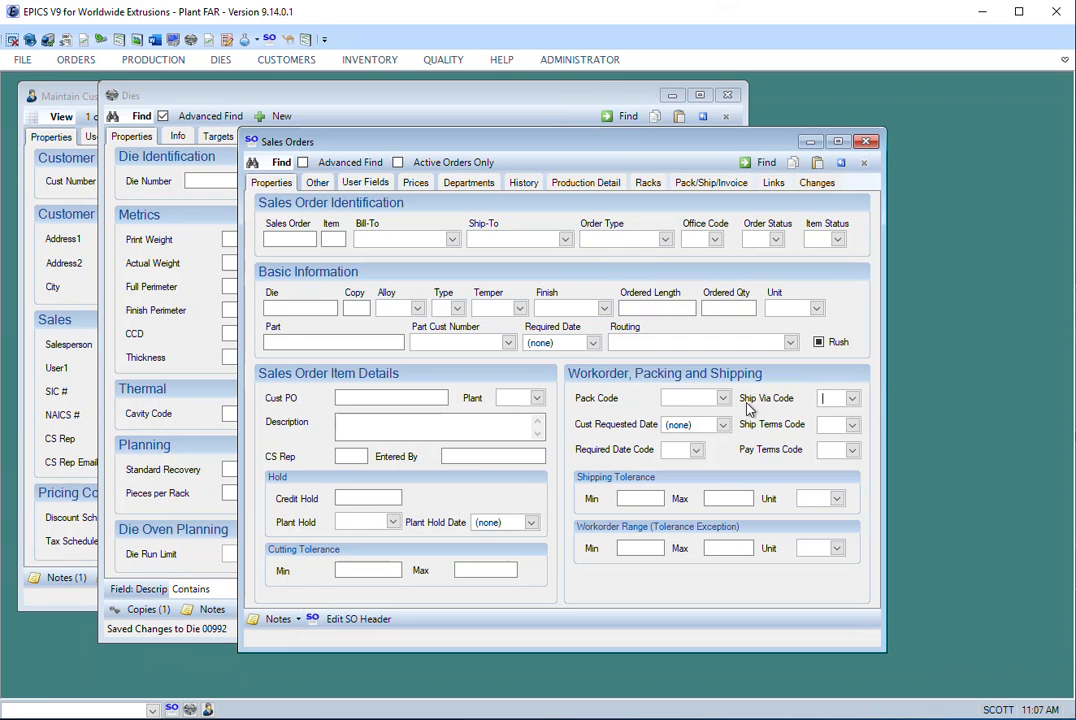
- View the available Ship Via Codes and Ship Terms Codes for sales orders
click(852, 399)
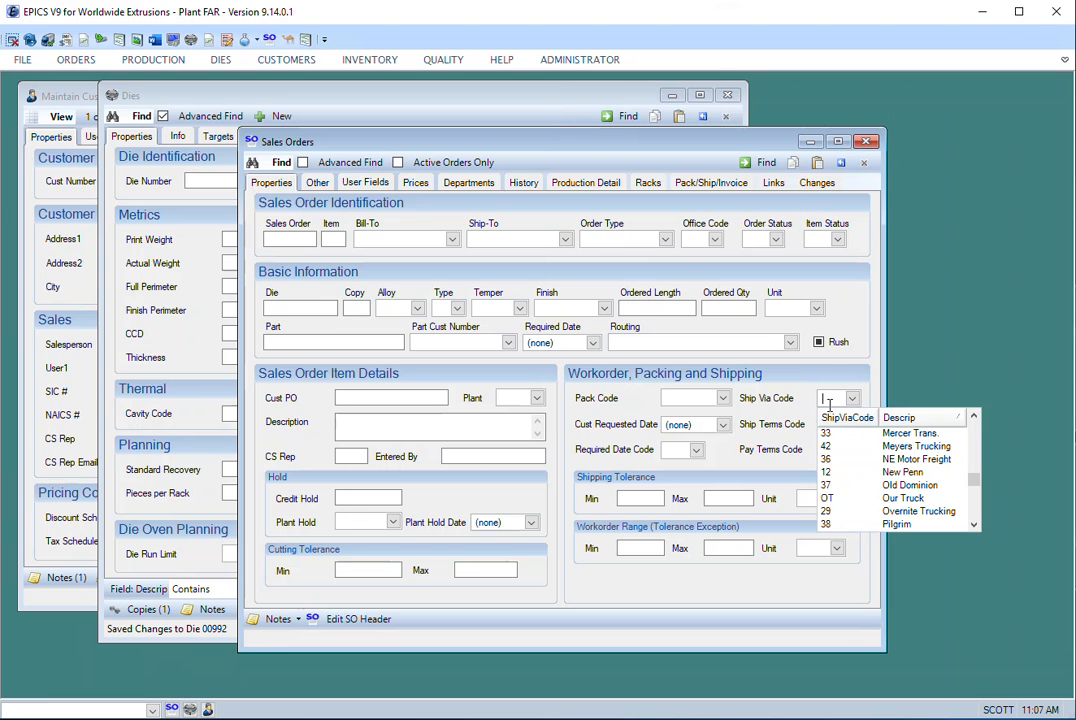
click(797, 426)
click(852, 426)
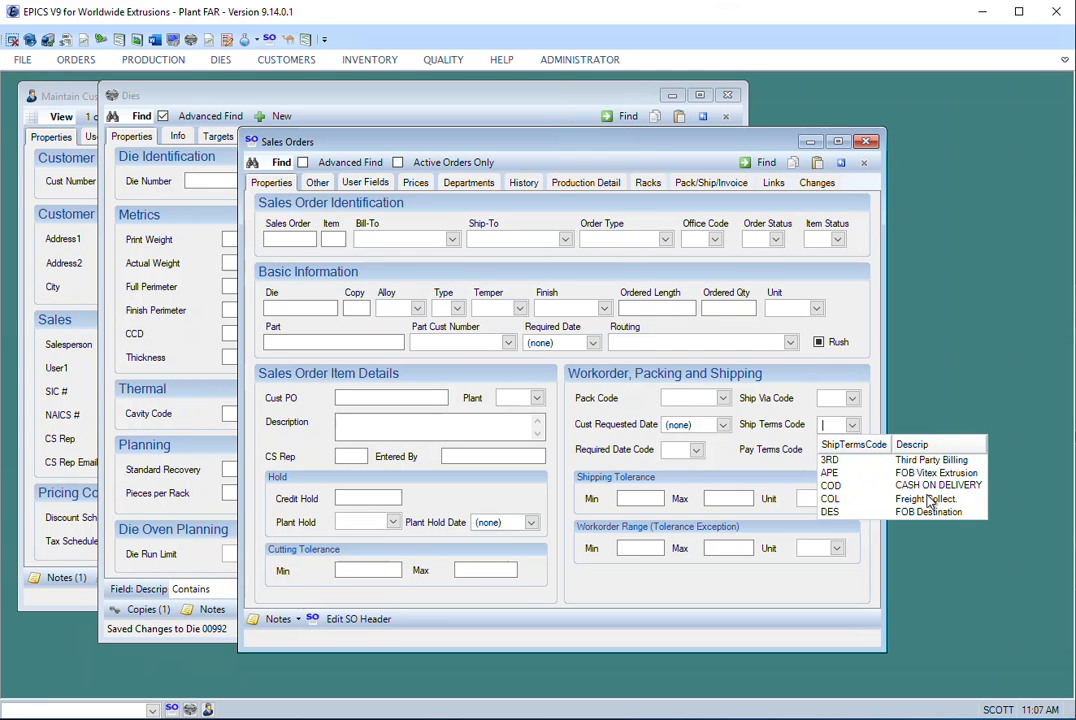
- Browse the Ship Via Code list and sort it by code, by description in both directions and finally by code
click(768, 400)
click(852, 399)
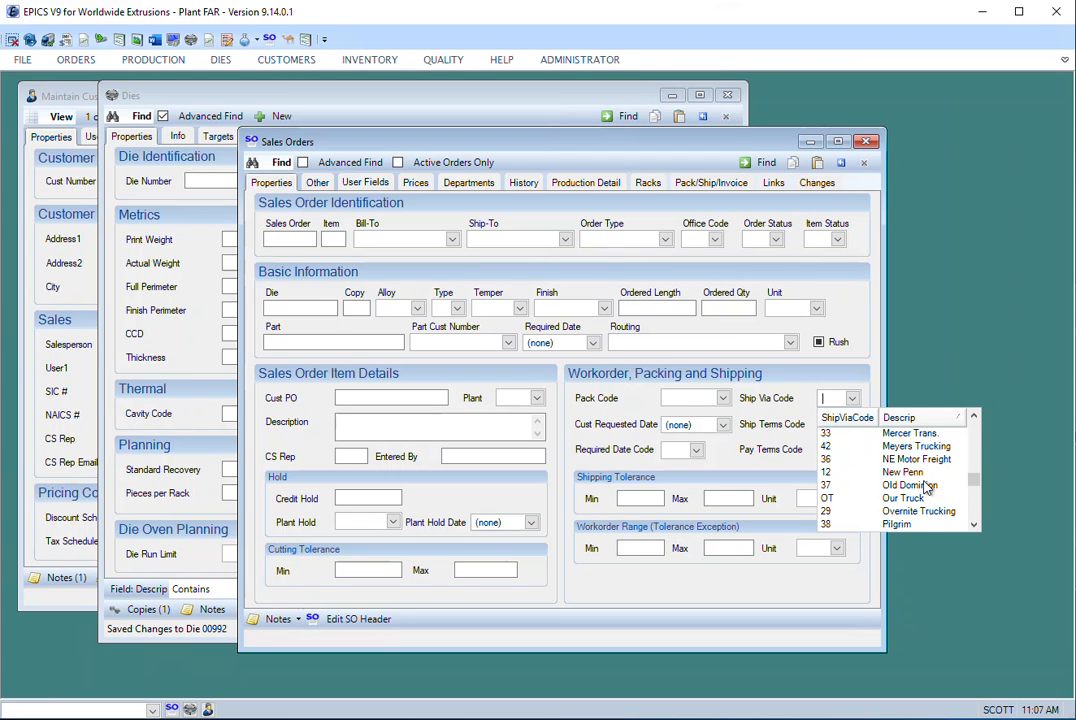
scroll(927, 490, up, 3)
scroll(927, 489, up, 1)
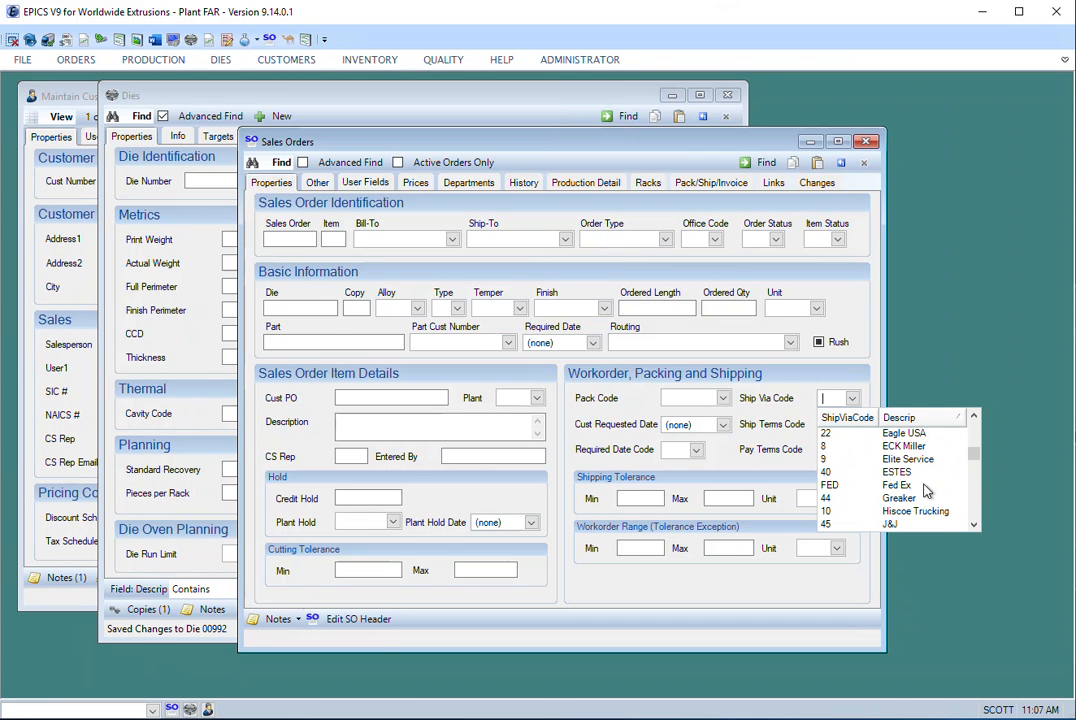
scroll(925, 488, up, 2)
scroll(925, 488, up, 3)
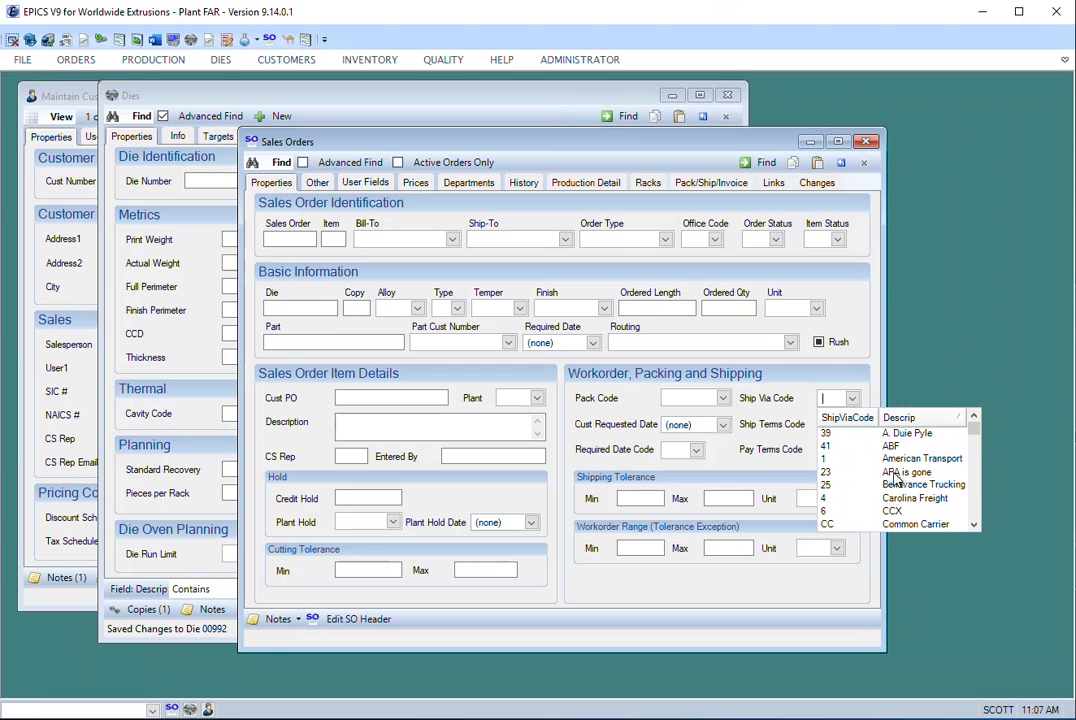
click(845, 417)
click(905, 419)
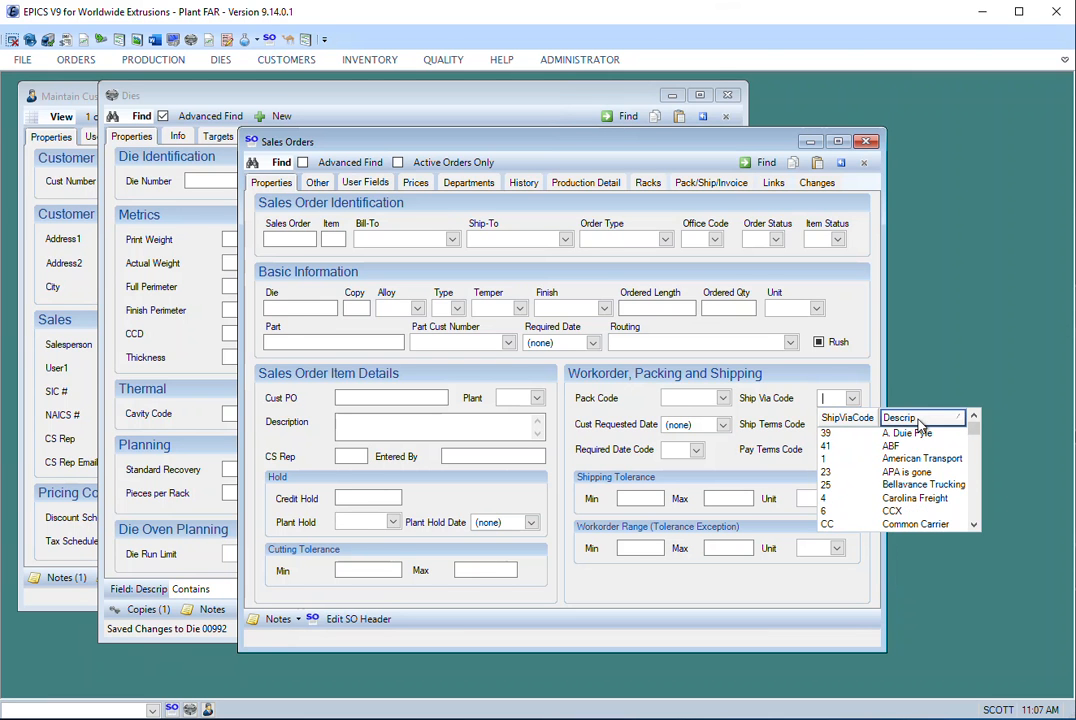
click(914, 421)
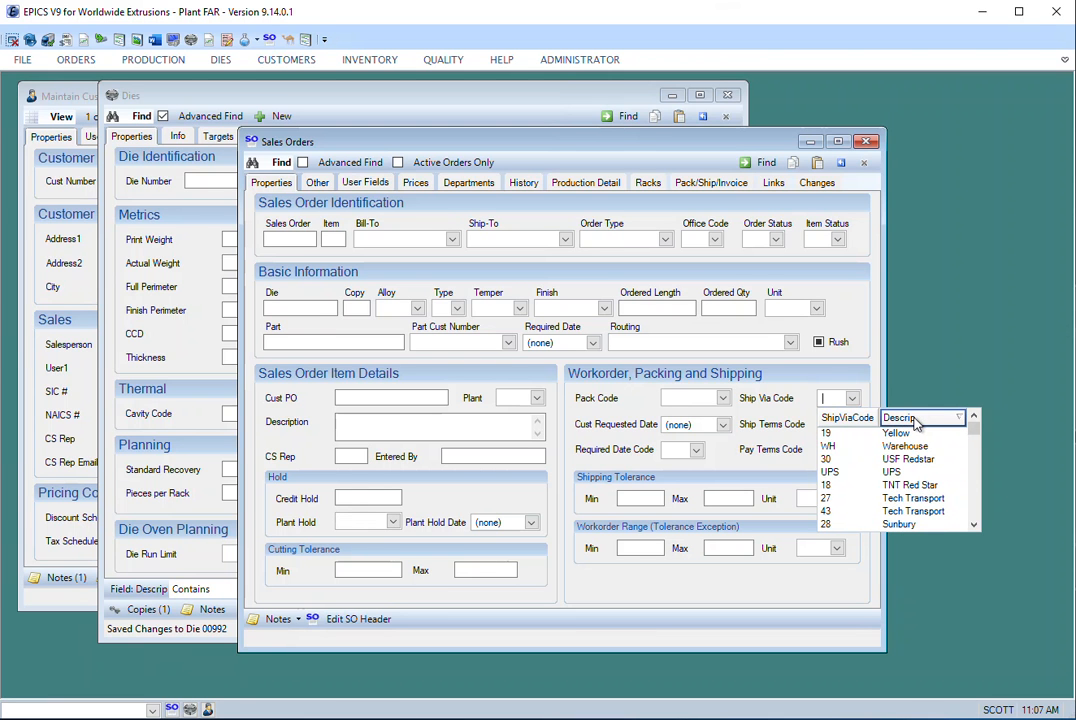
click(850, 419)
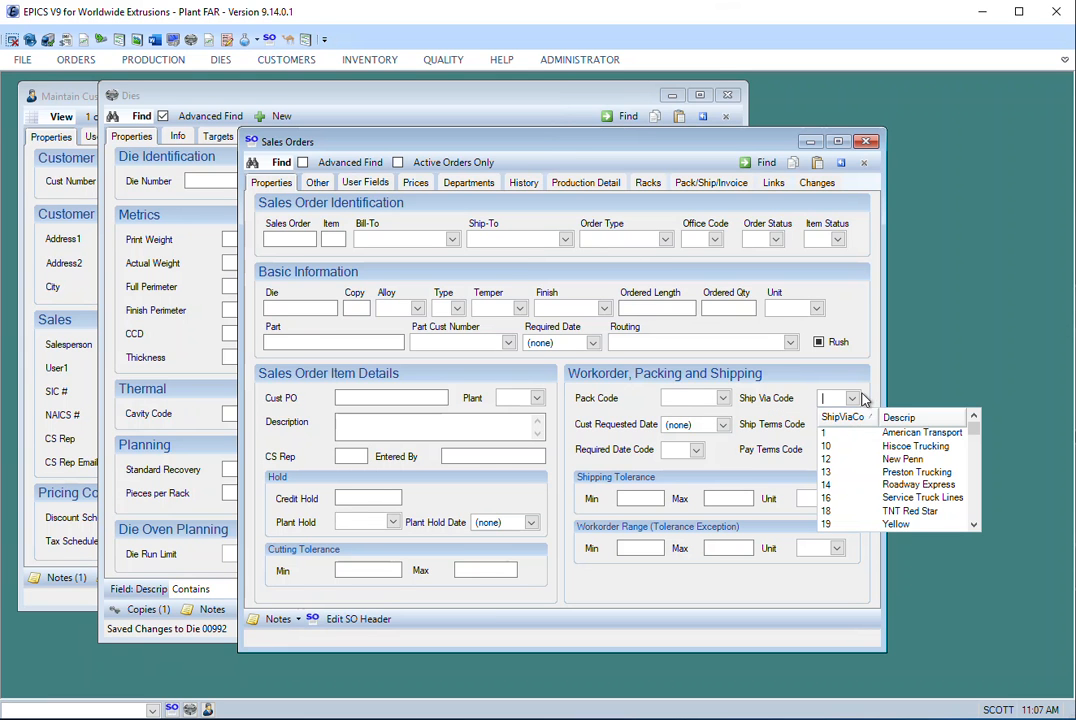
click(863, 399)
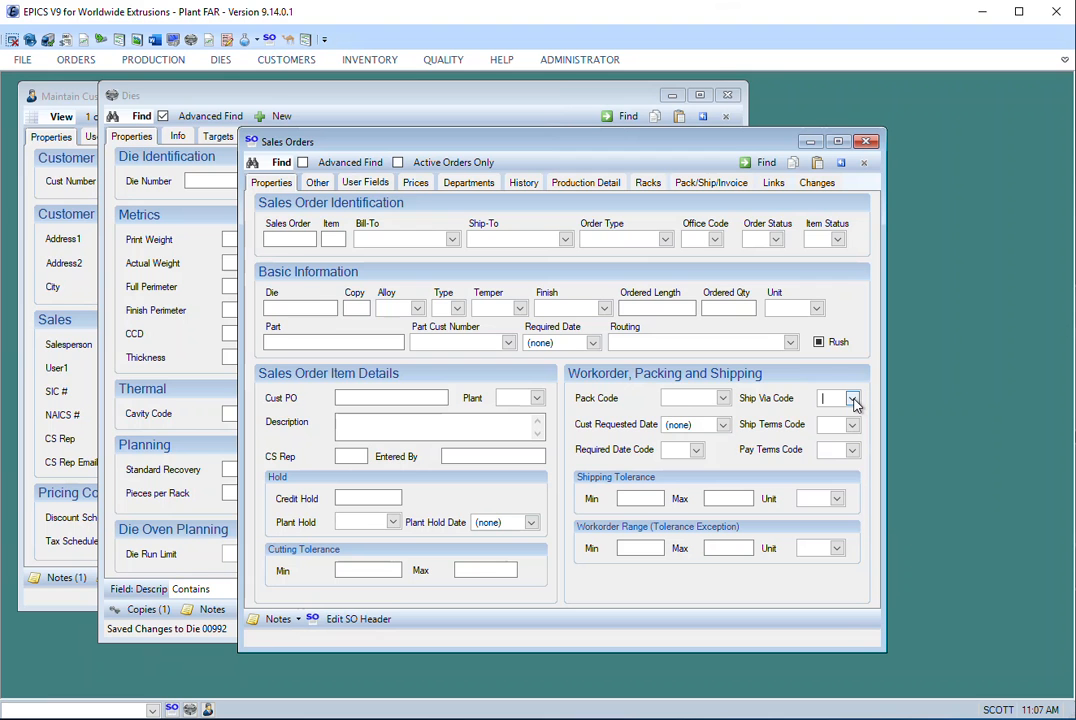
click(853, 399)
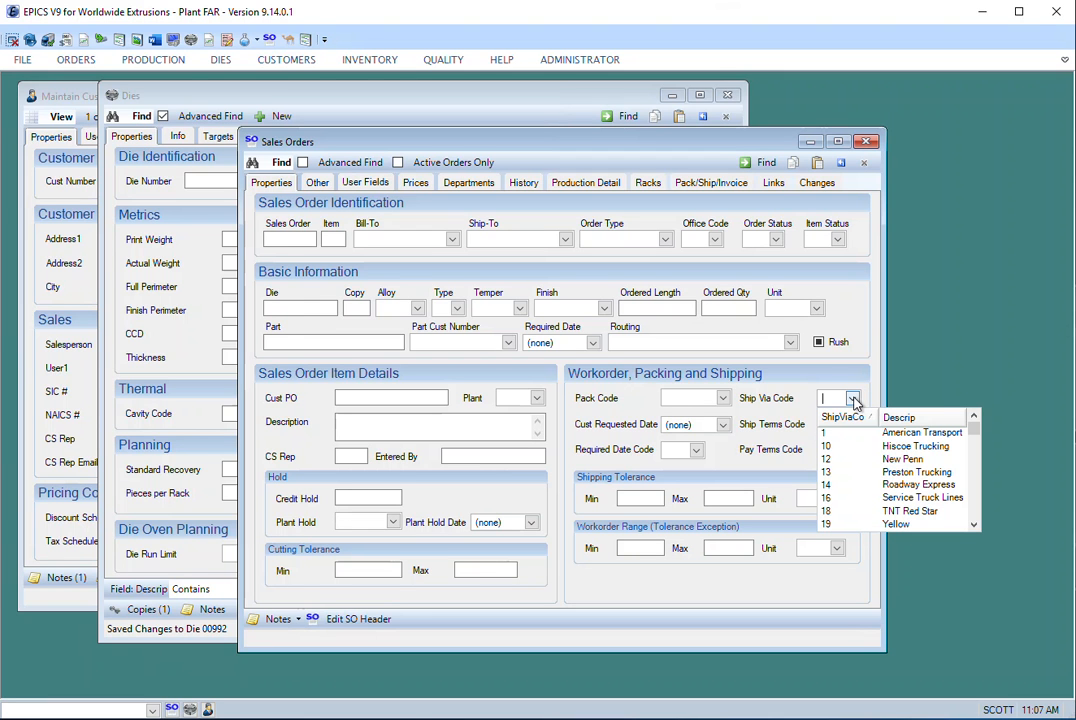
click(853, 399)
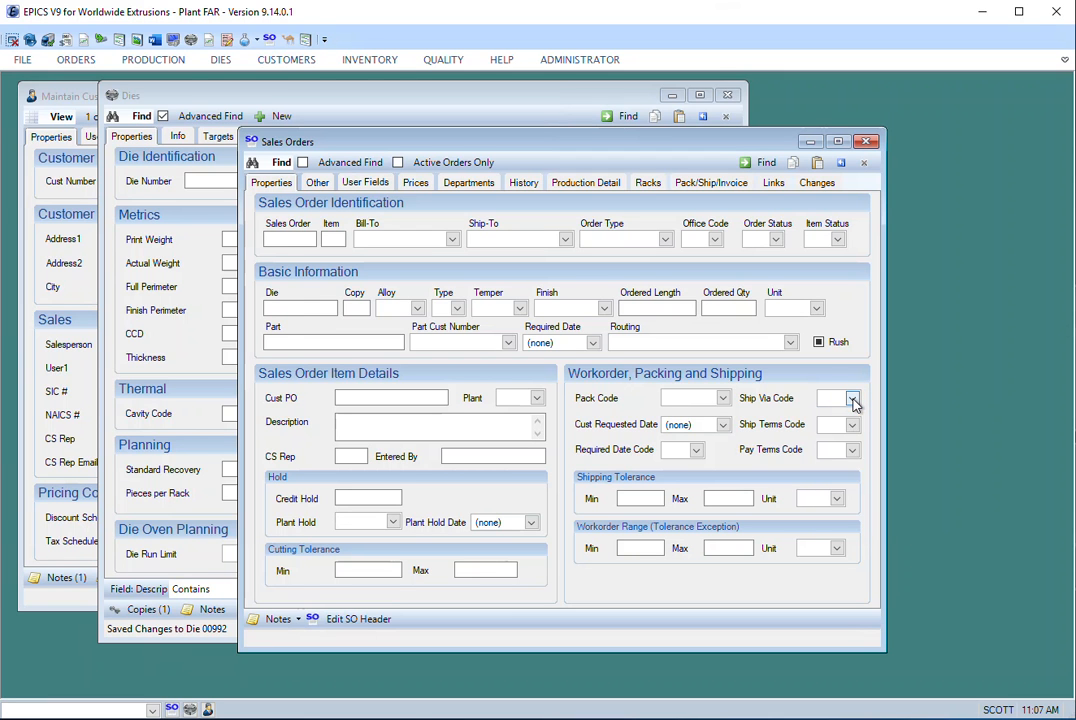
- Open the Ship Via Code lookup table, reposition and widen its window, and put the table in edit mode
right_click(855, 403)
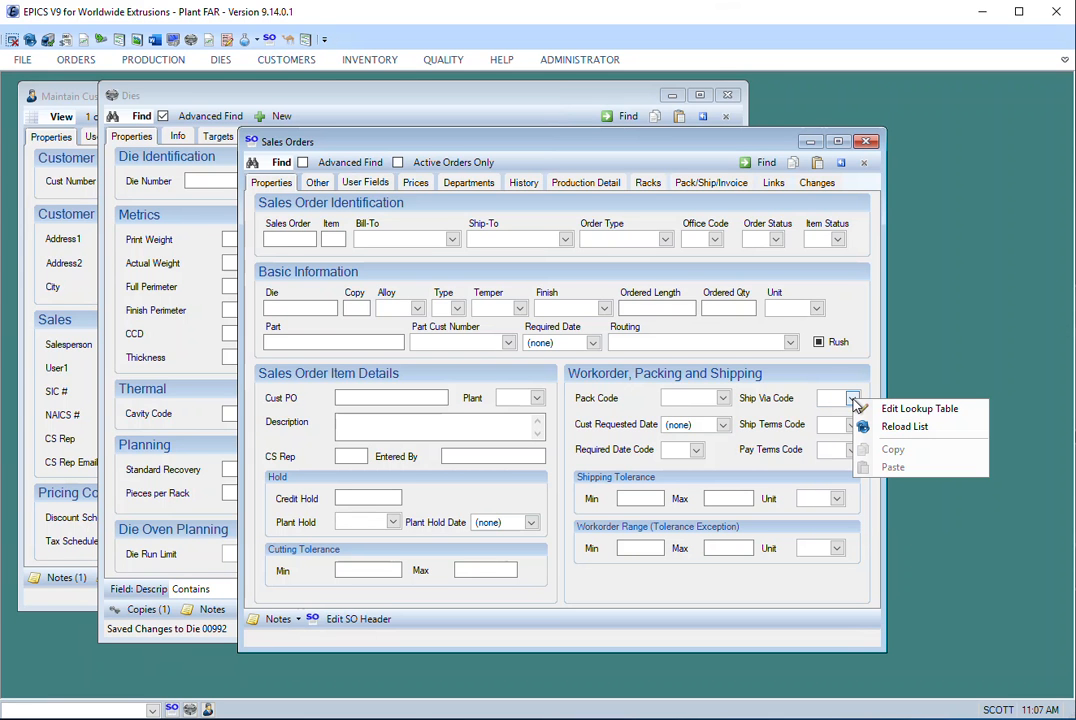
click(924, 410)
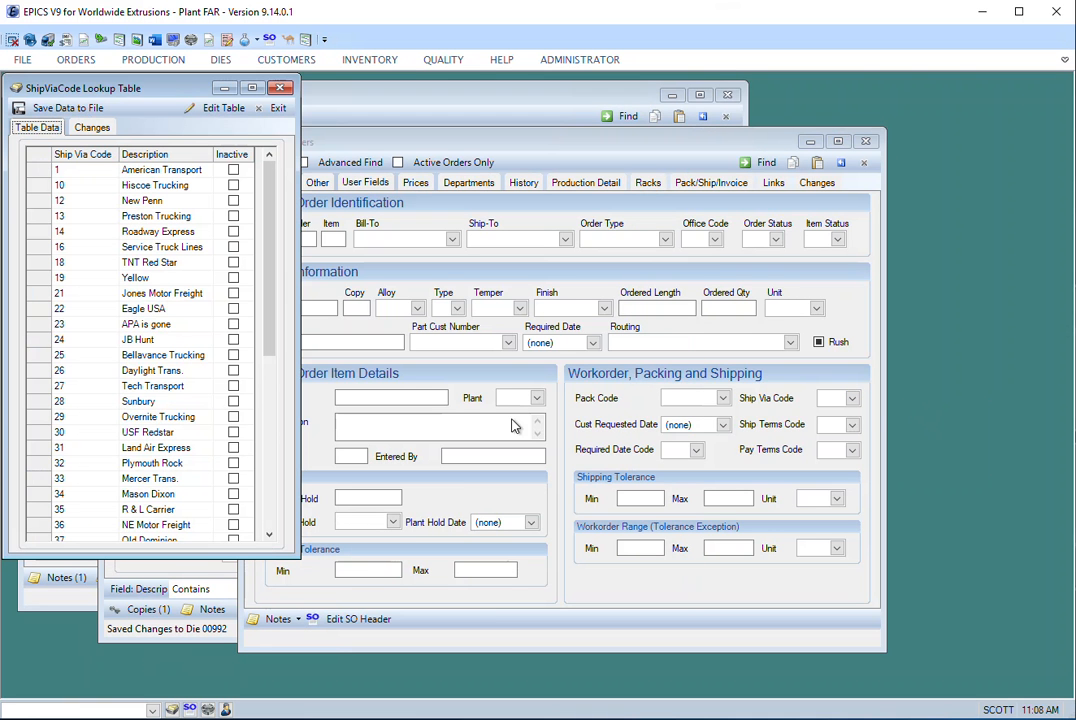
drag(165, 91, 281, 113)
drag(386, 252, 396, 222)
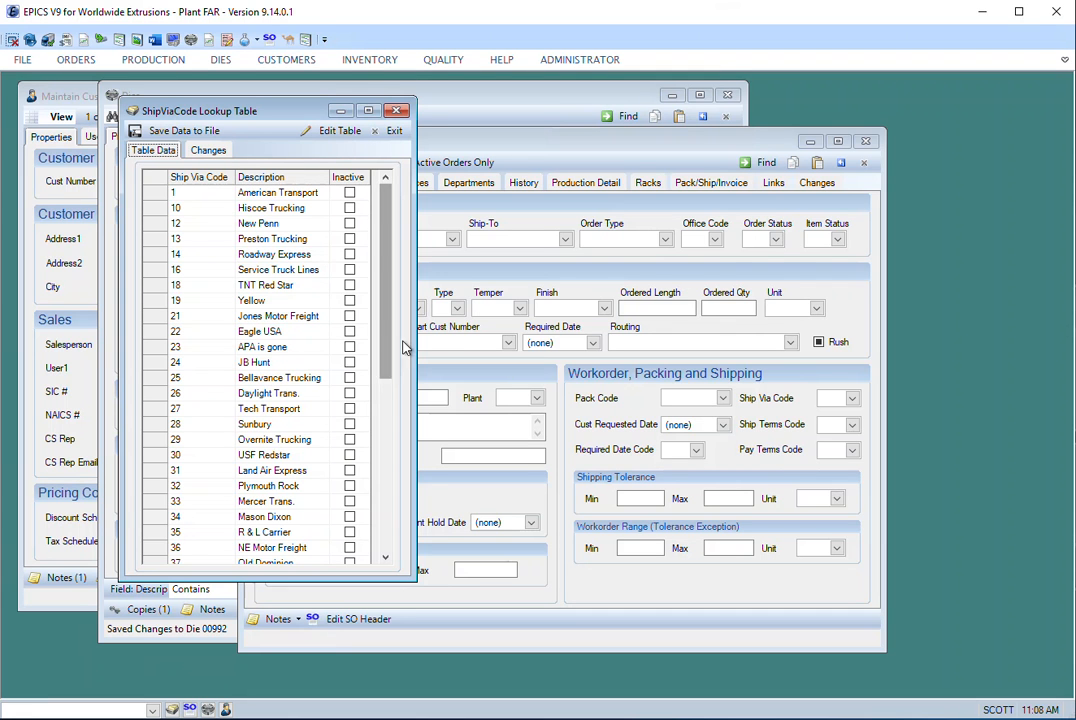
drag(416, 296, 466, 296)
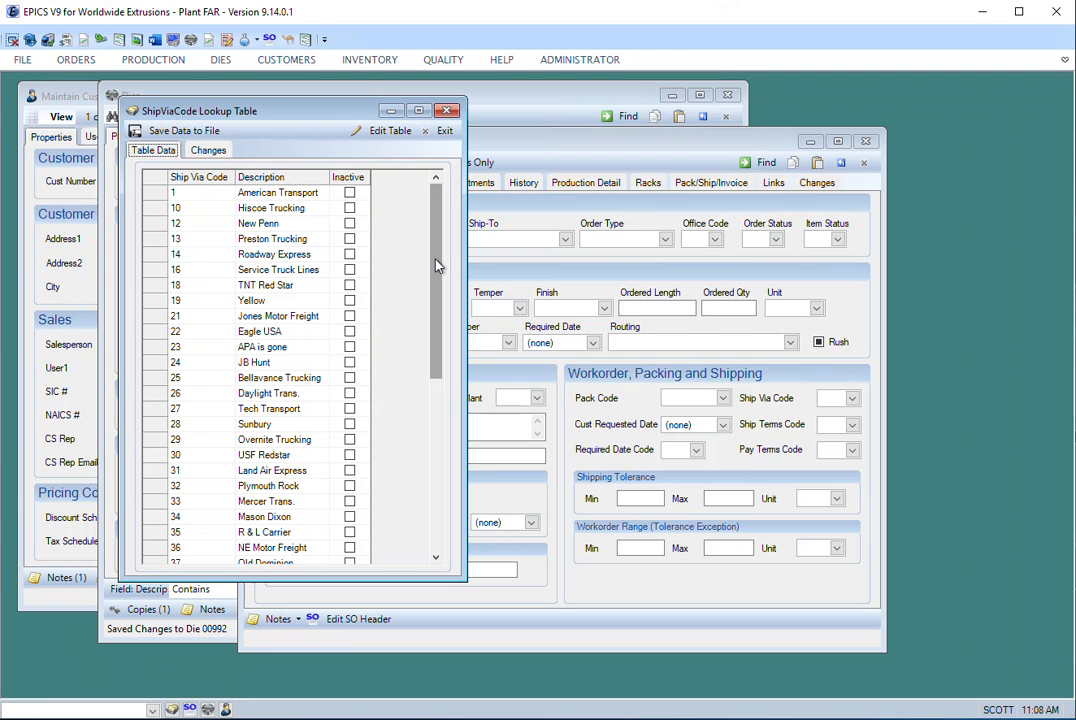
click(383, 133)
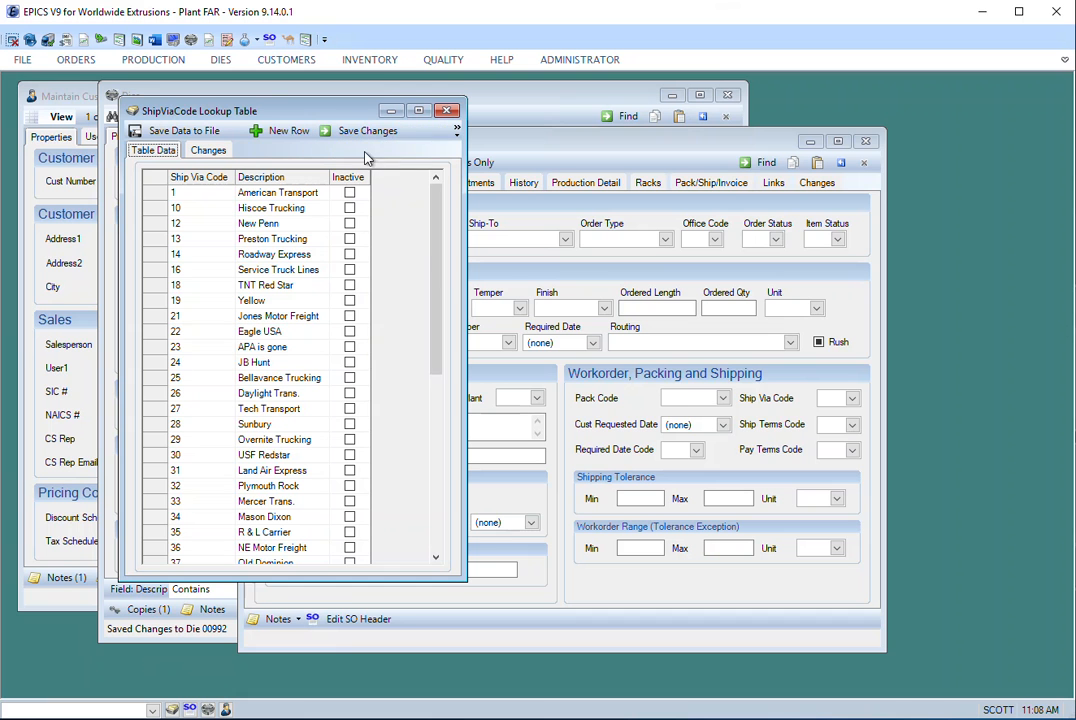
- Add Ship Via Code WY with the description Wylie Shipping, save the changes and close the lookup table
drag(435, 243, 432, 449)
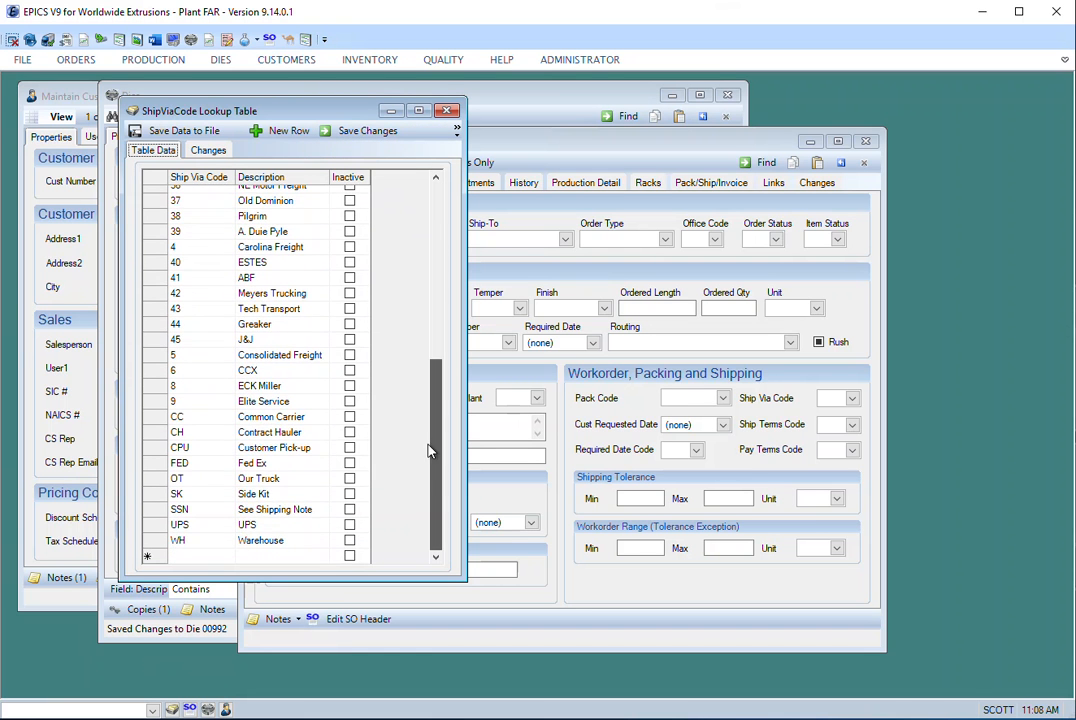
click(196, 563)
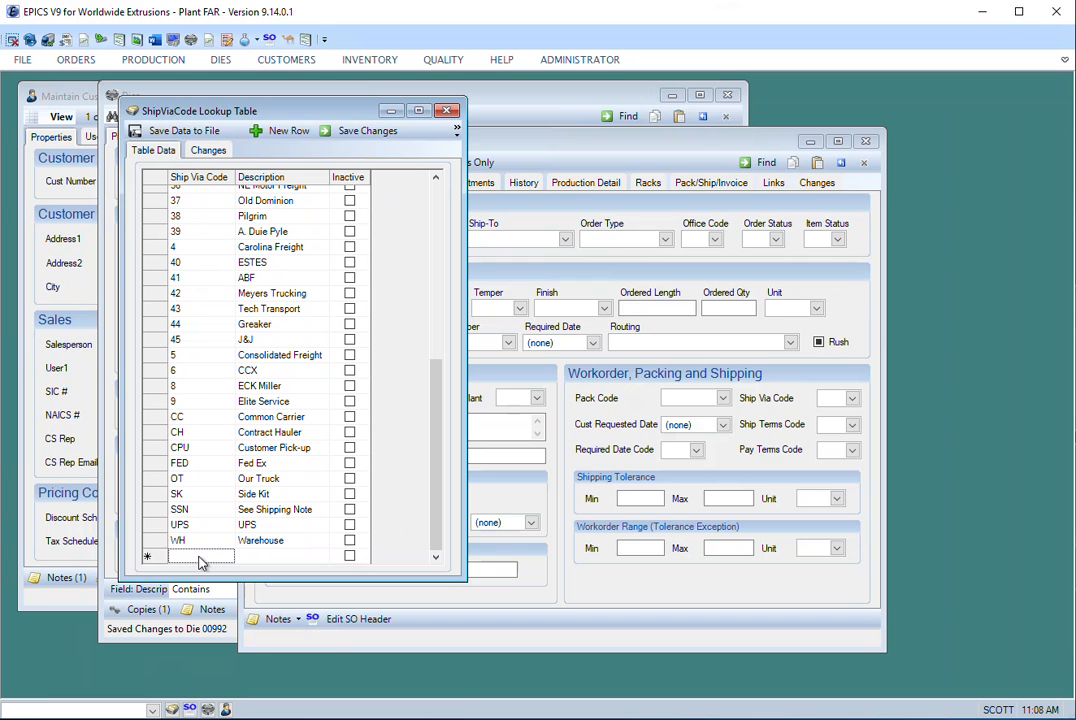
text(WY)
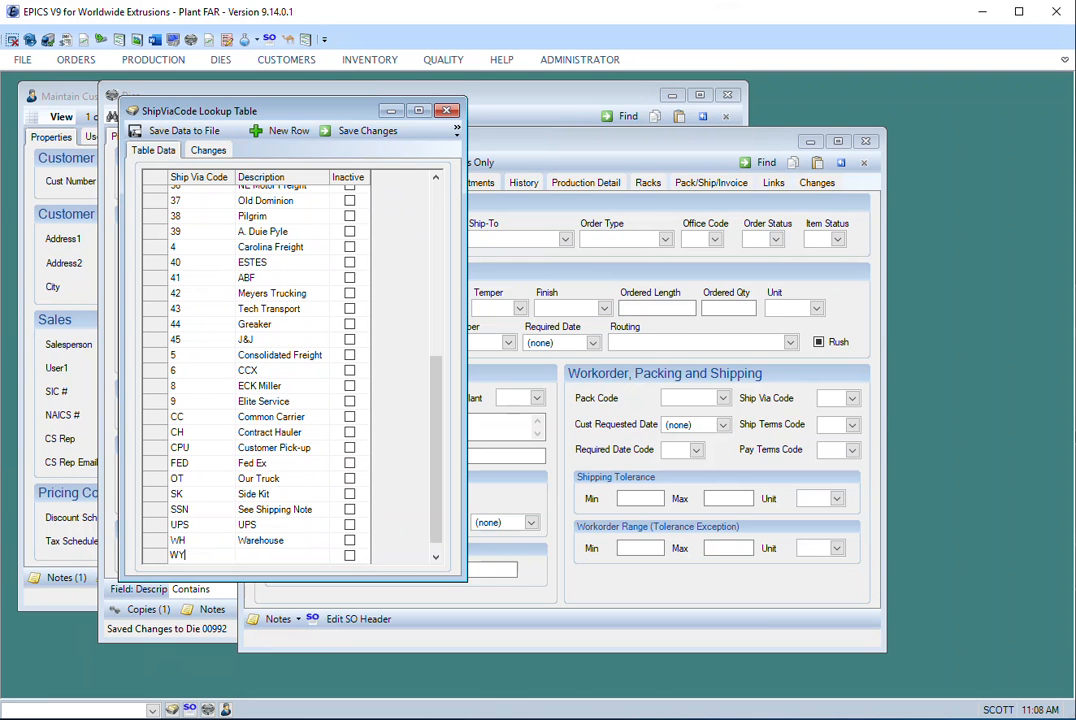
key(Tab)
text(Wylie Shipping)
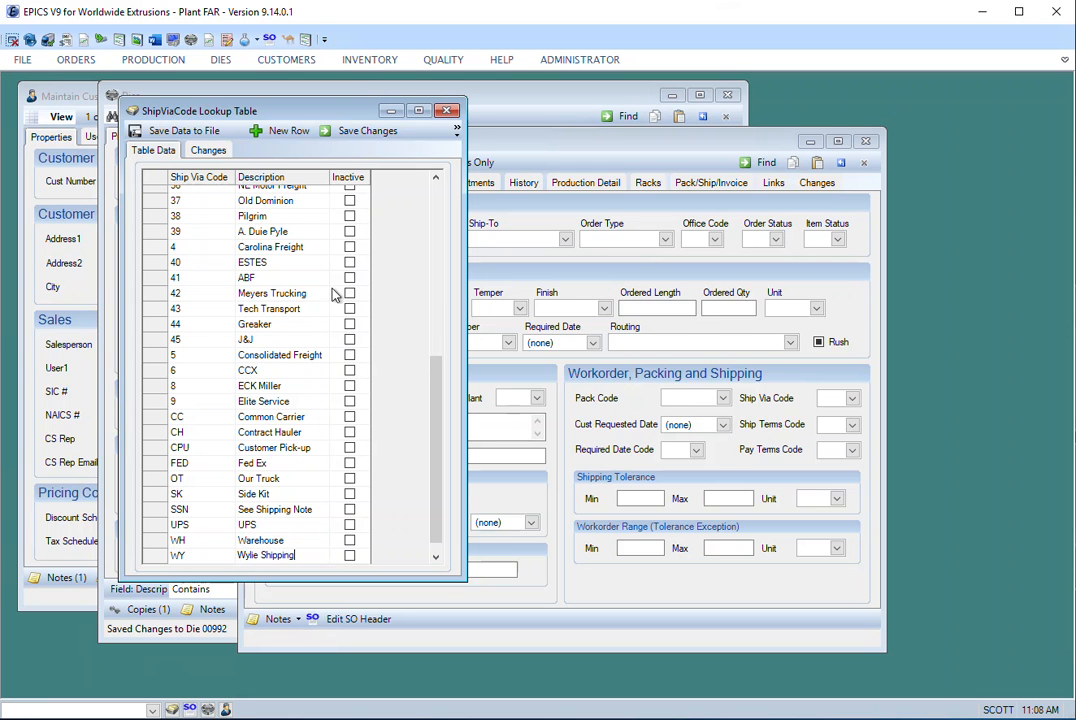
click(366, 137)
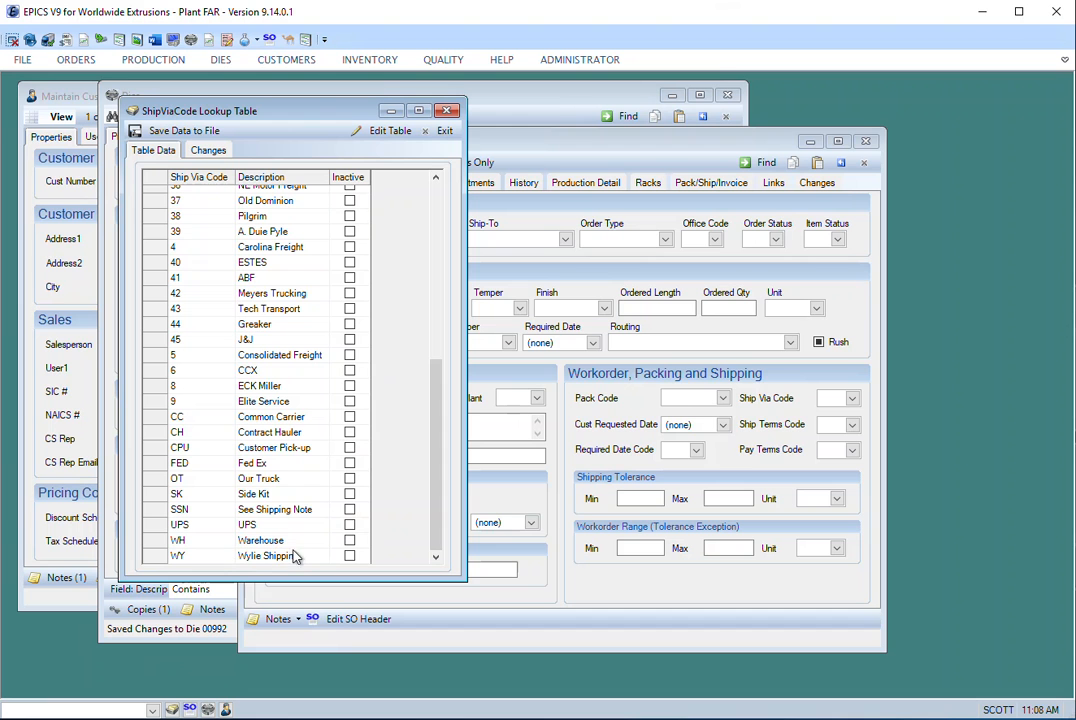
click(444, 132)
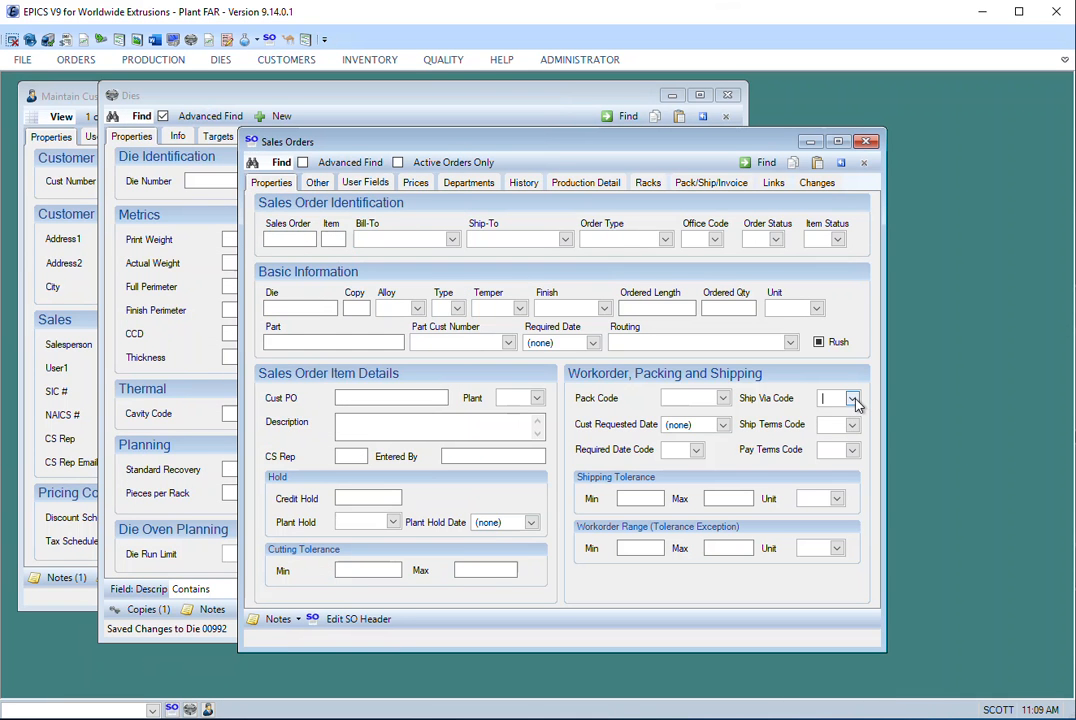
- Check the end of the Ship Via Code list for the new code, reload the list and reopen it
click(852, 399)
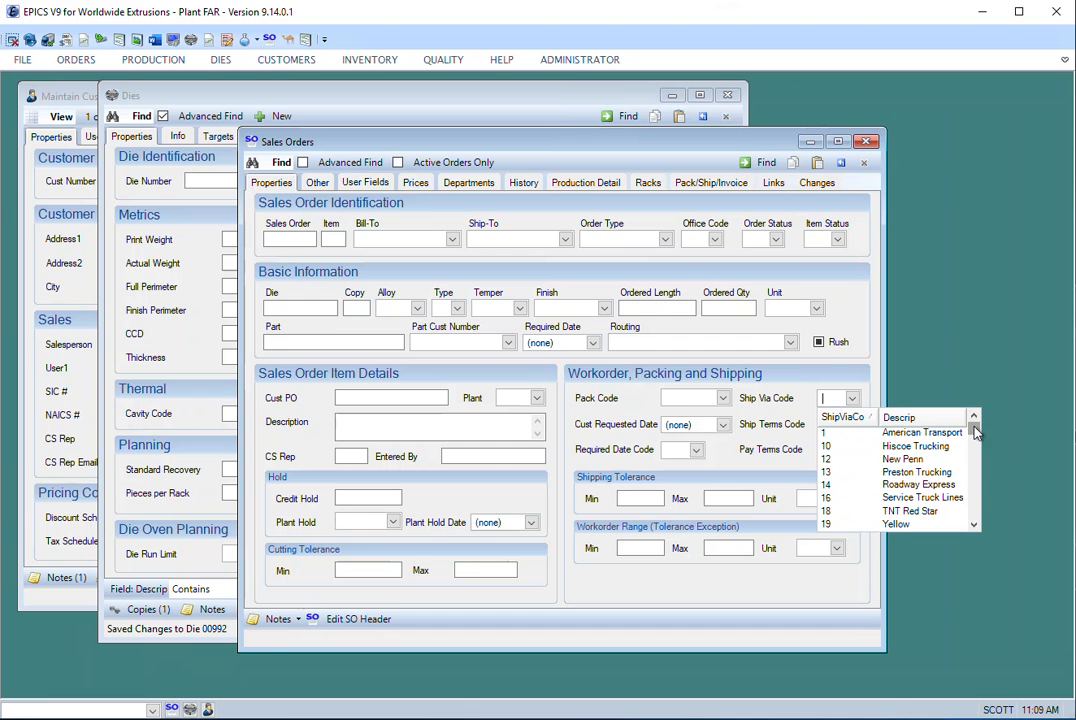
drag(978, 444, 980, 521)
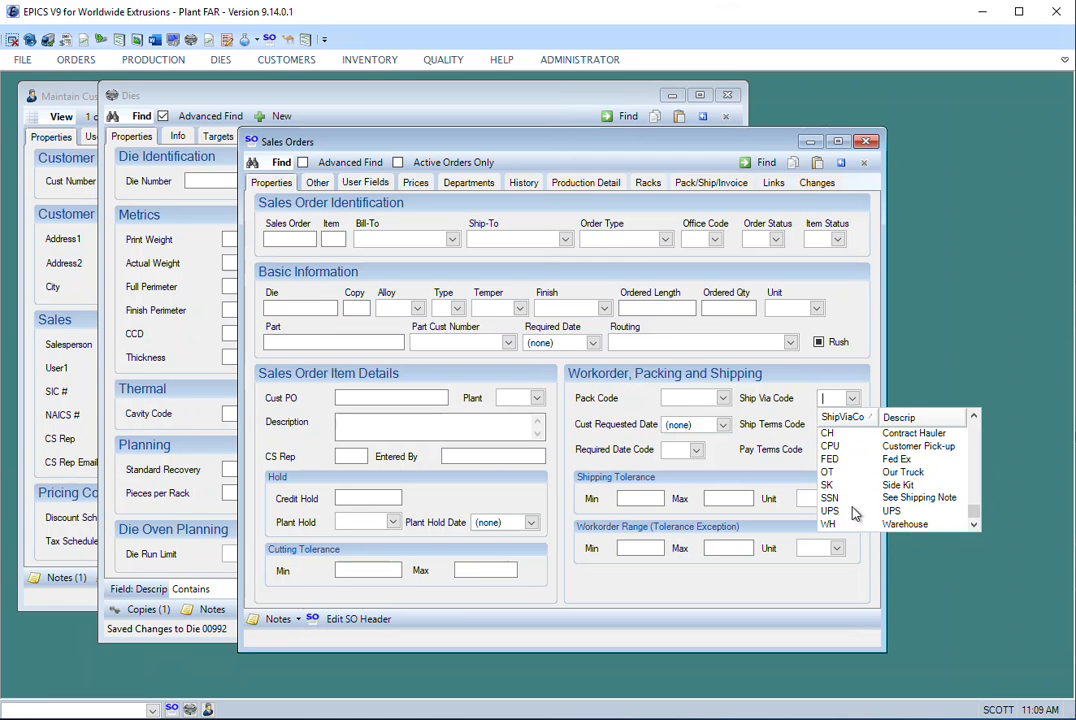
right_click(854, 399)
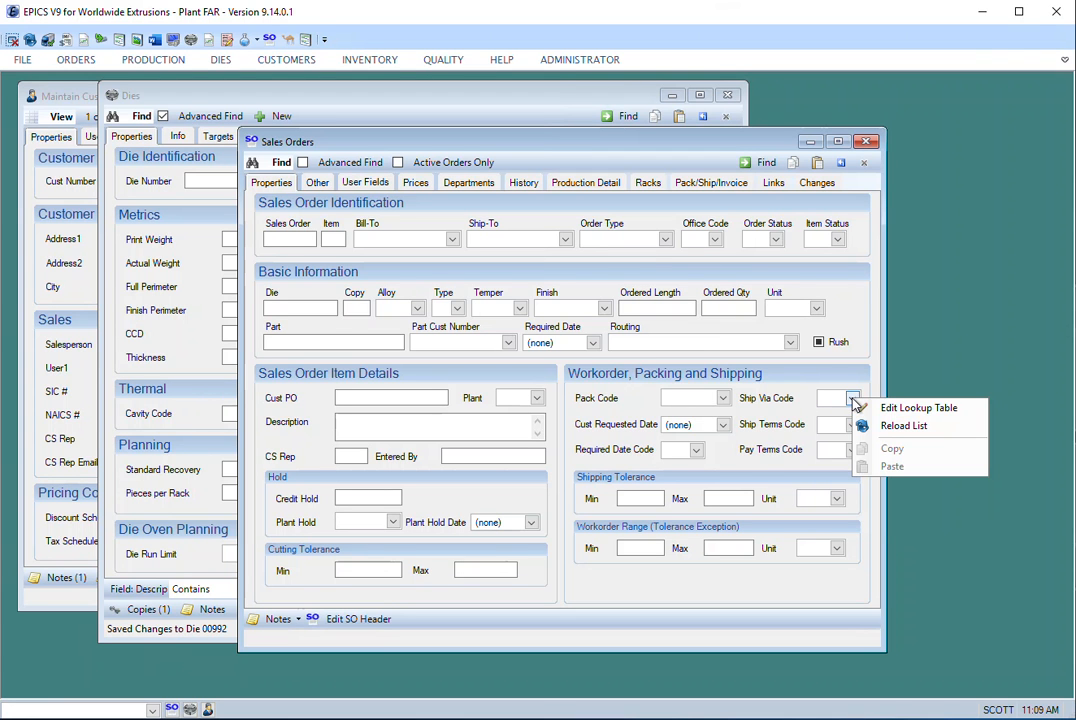
click(930, 427)
click(852, 399)
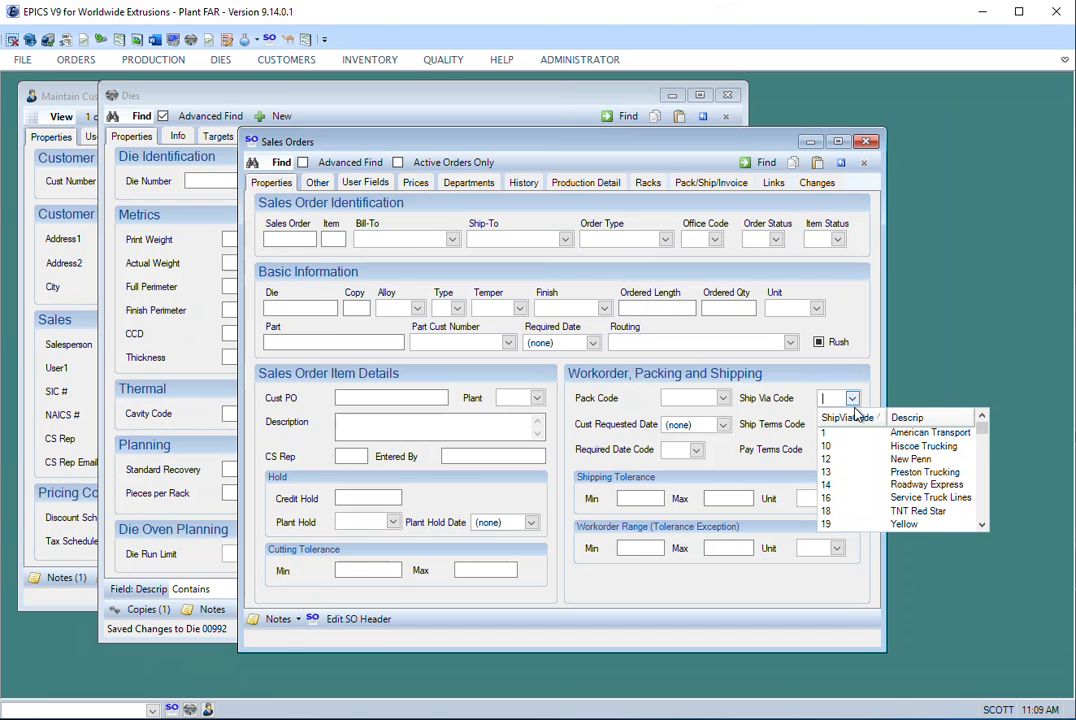
- Check code WY at the end of the Ship Via Code list, and clear the sales order search criteria
scroll(995, 510, down, 5)
scroll(995, 510, down, 2)
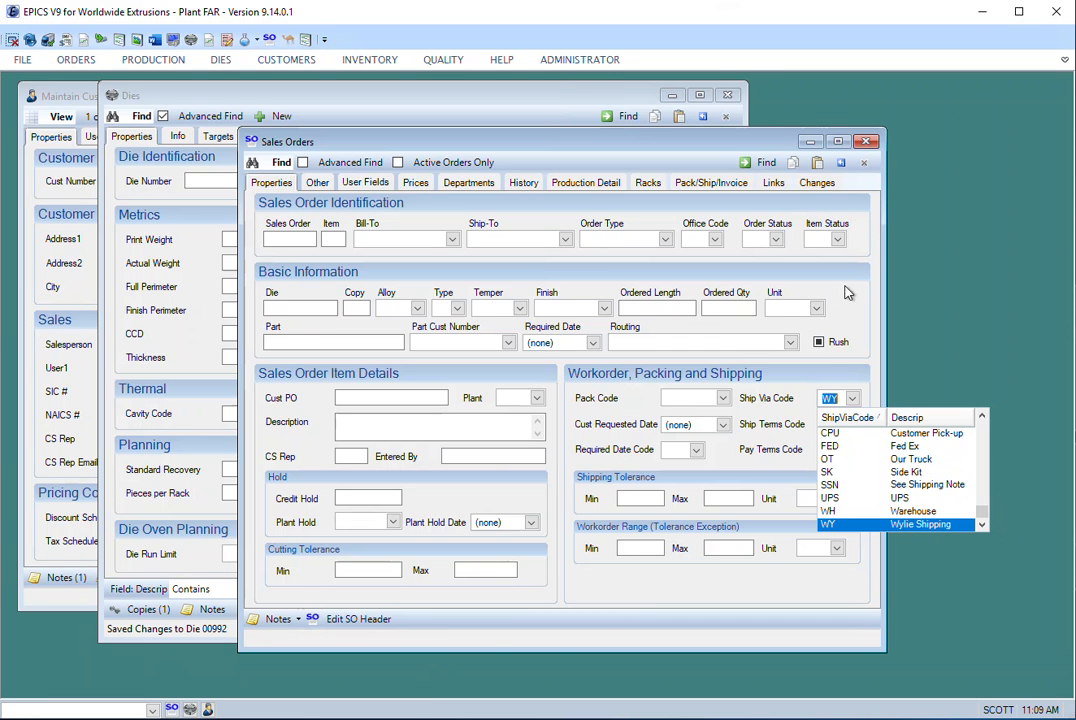
click(841, 165)
click(841, 165)
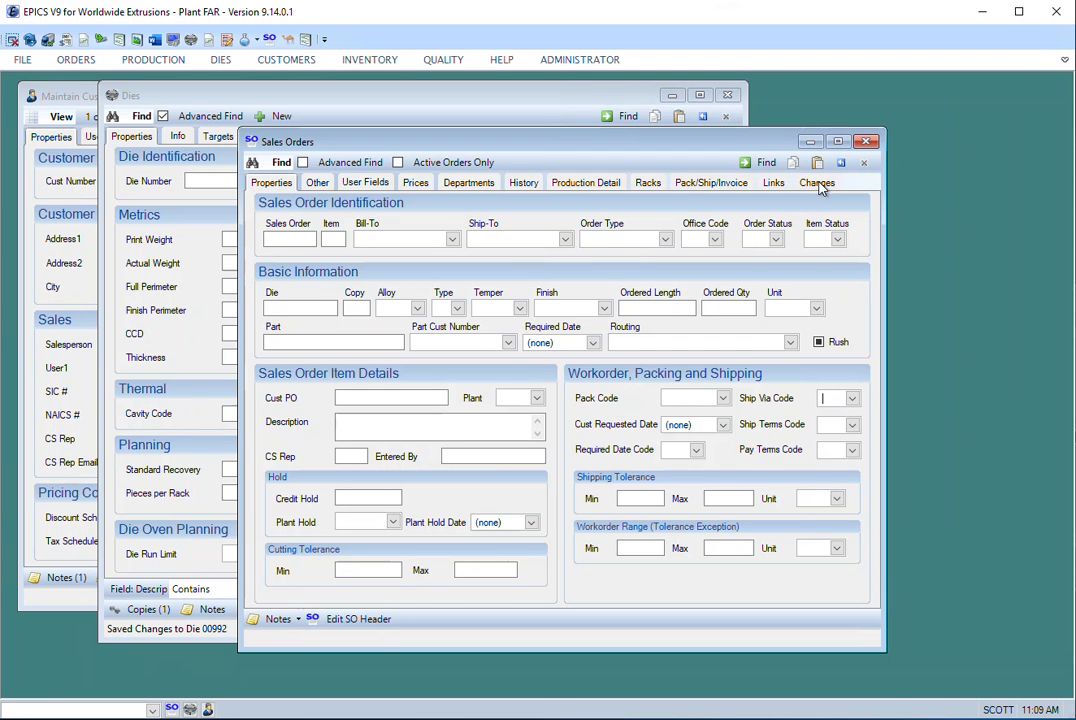
- Search for active sales orders only and browse forward through the found records to record 19
click(447, 164)
click(762, 163)
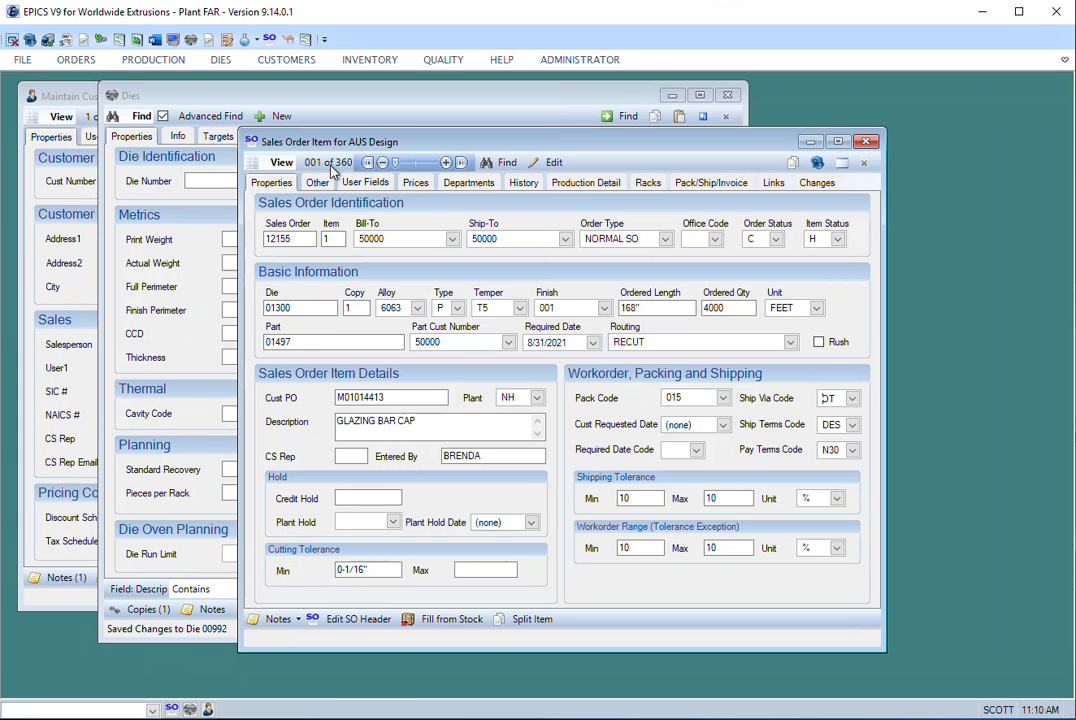
double_click(446, 162)
double_click(446, 162)
double_click(446, 162)
triple_click(446, 162)
double_click(446, 162)
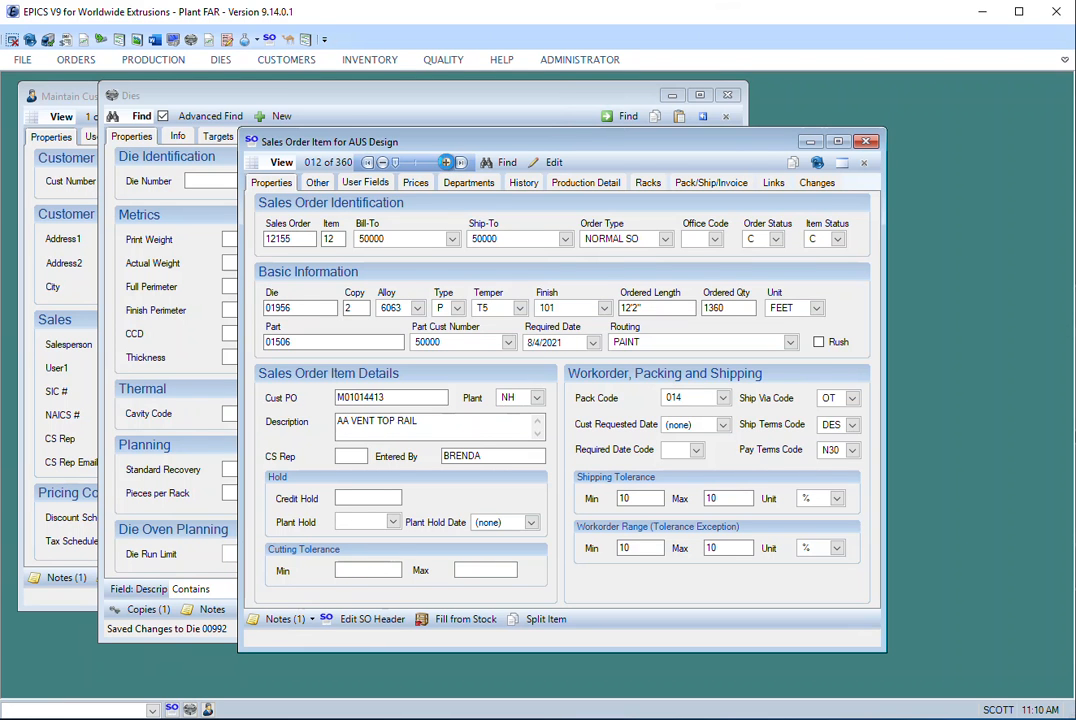
double_click(446, 162)
double_click(446, 162)
double_click(446, 162)
click(446, 162)
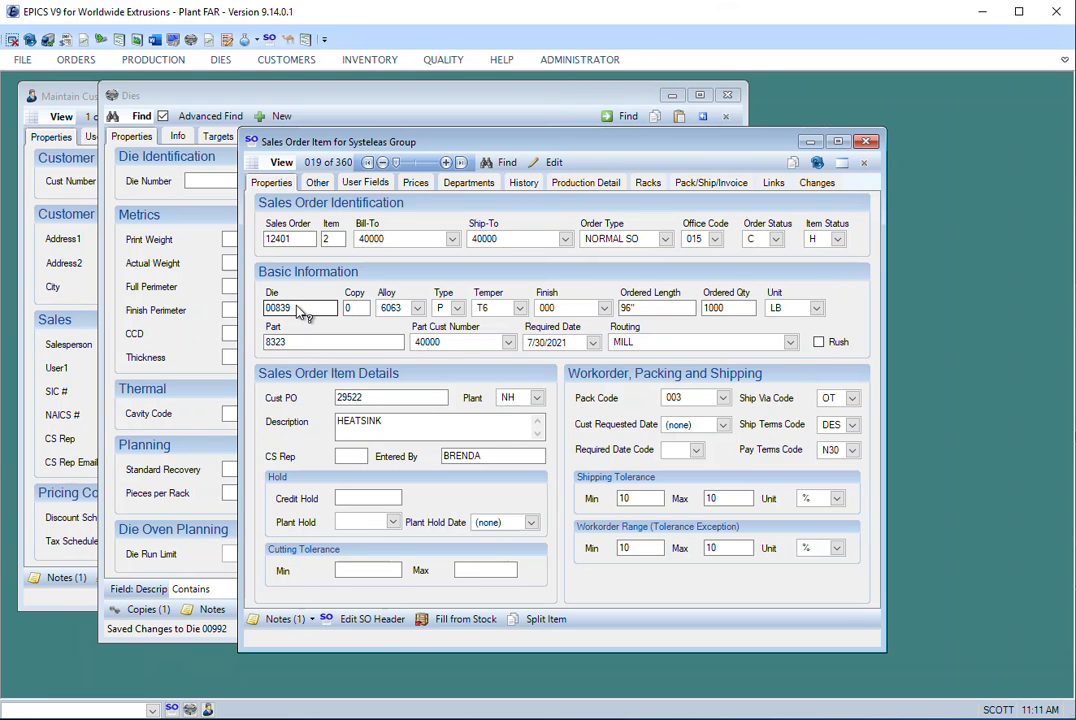
- Open the maintenance record of the sales order item's die for viewing and close it
right_click(299, 313)
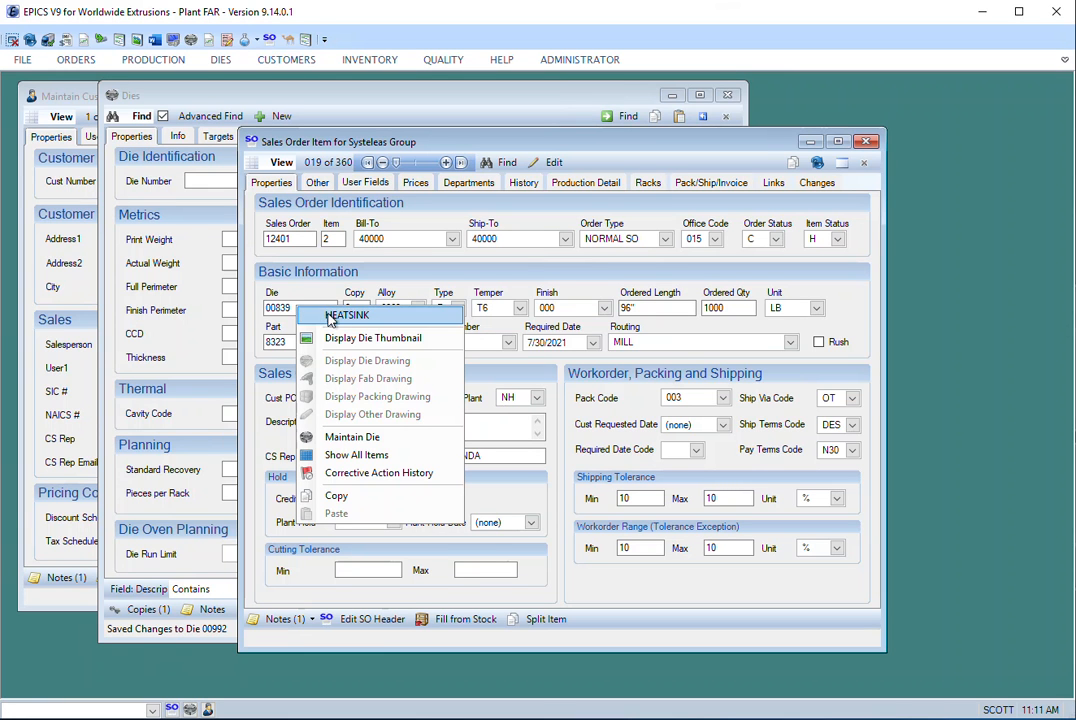
click(363, 440)
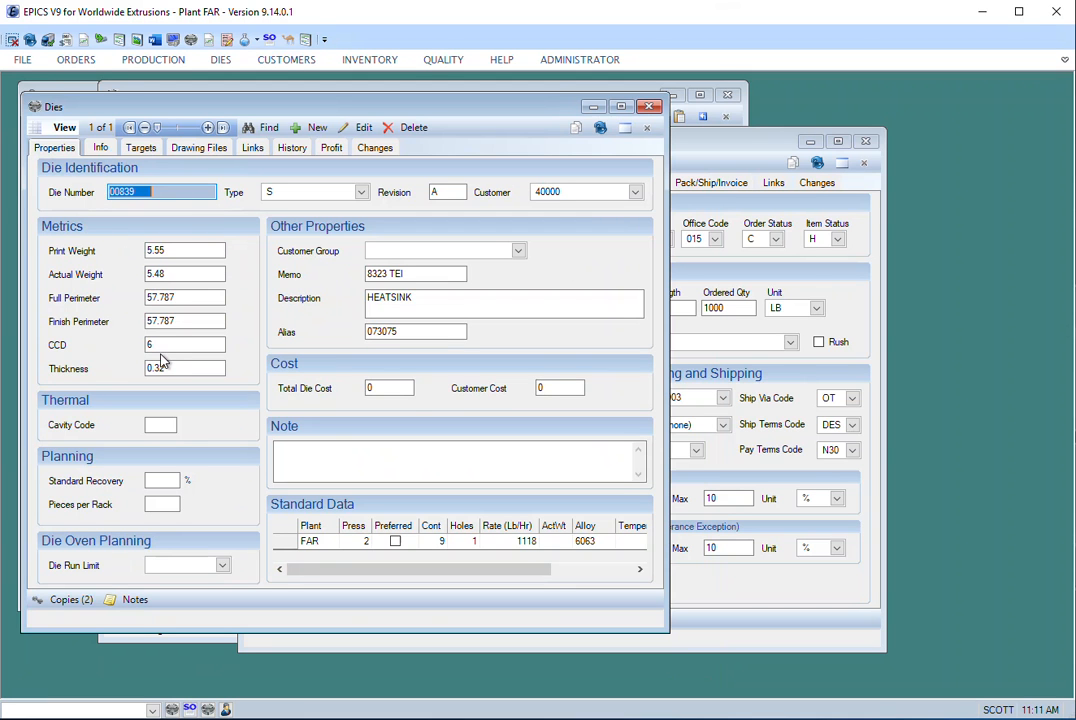
click(650, 107)
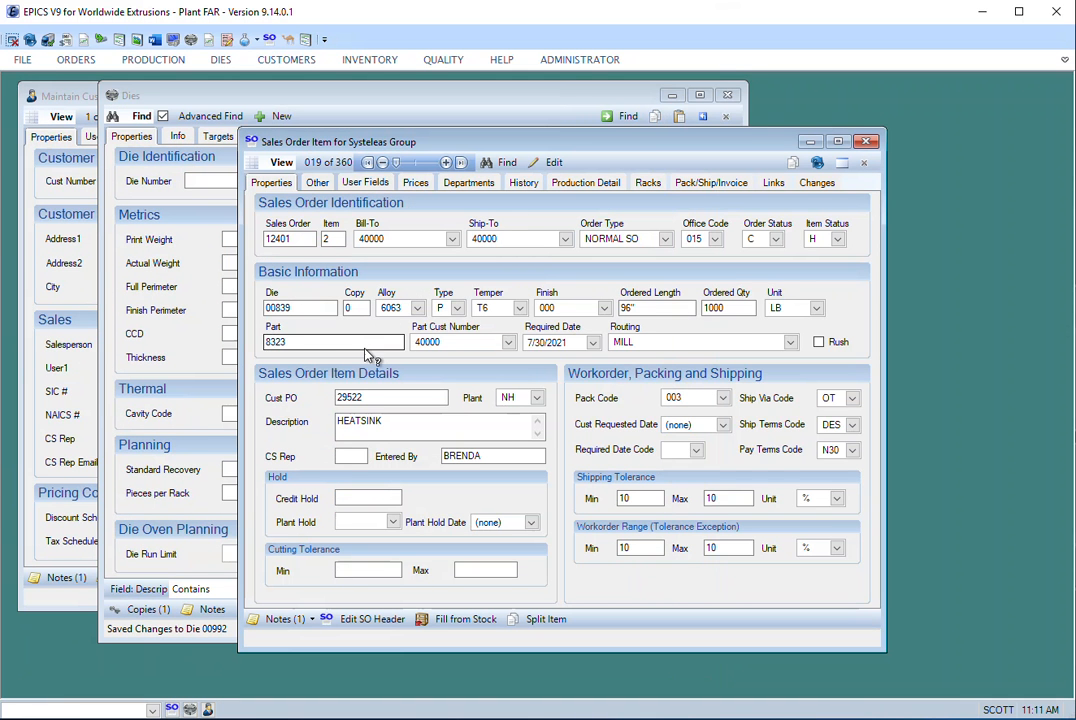
- Open the customer part record for part 8323 from the sales order item, reposition its window and close it
right_click(323, 347)
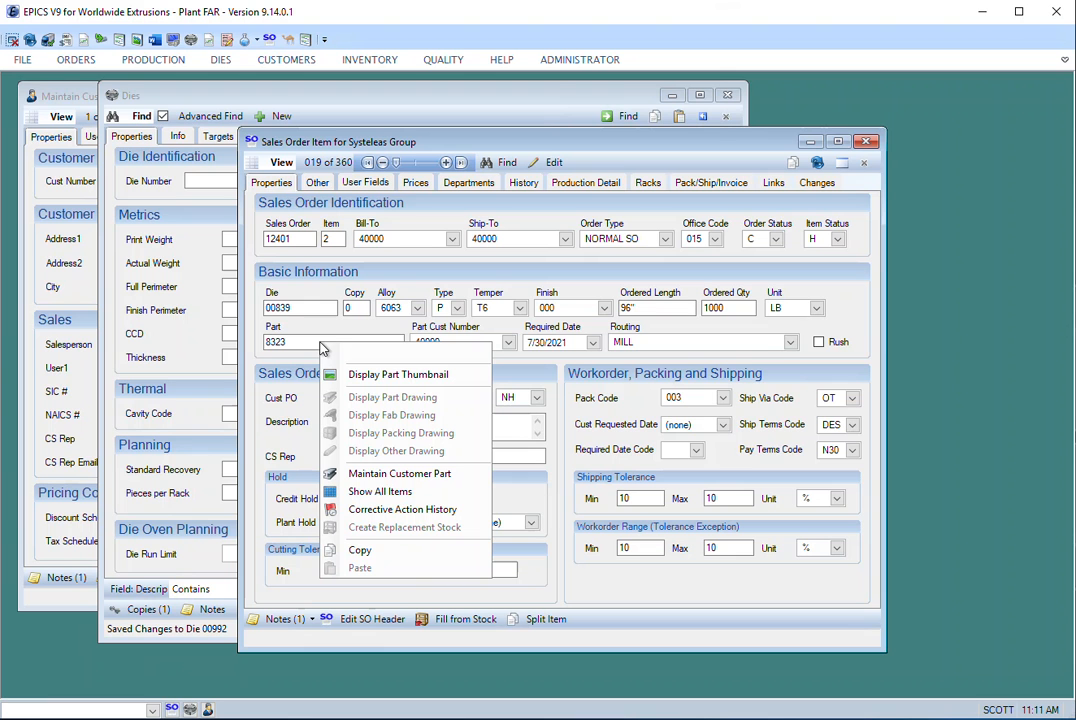
click(425, 476)
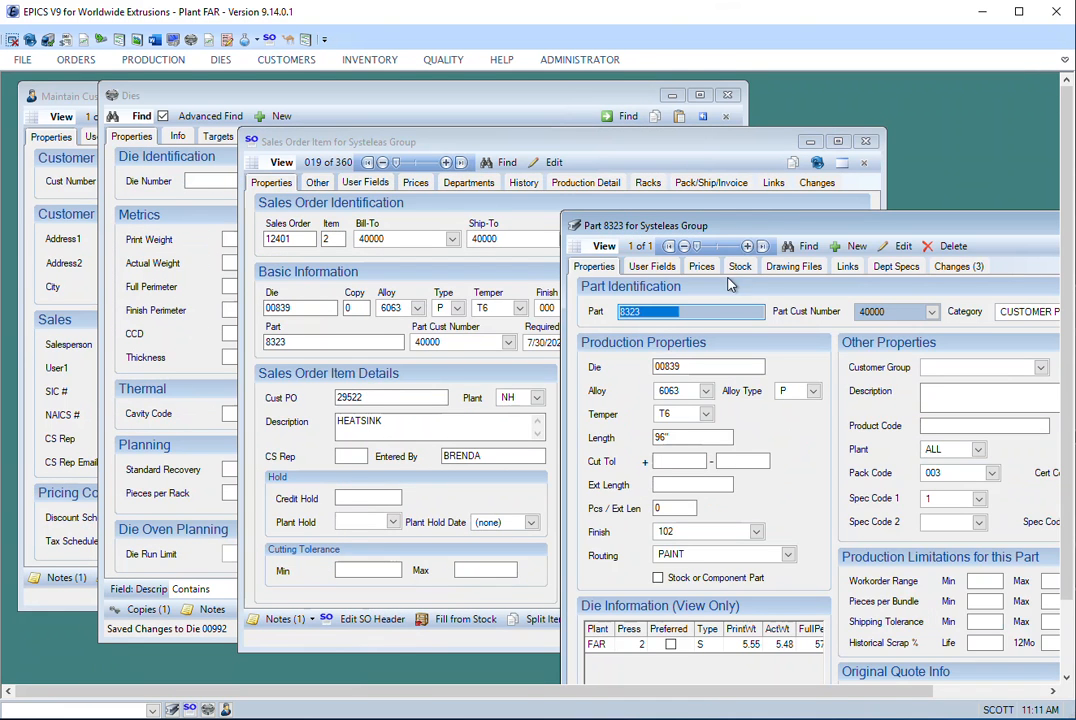
drag(694, 208, 450, 150)
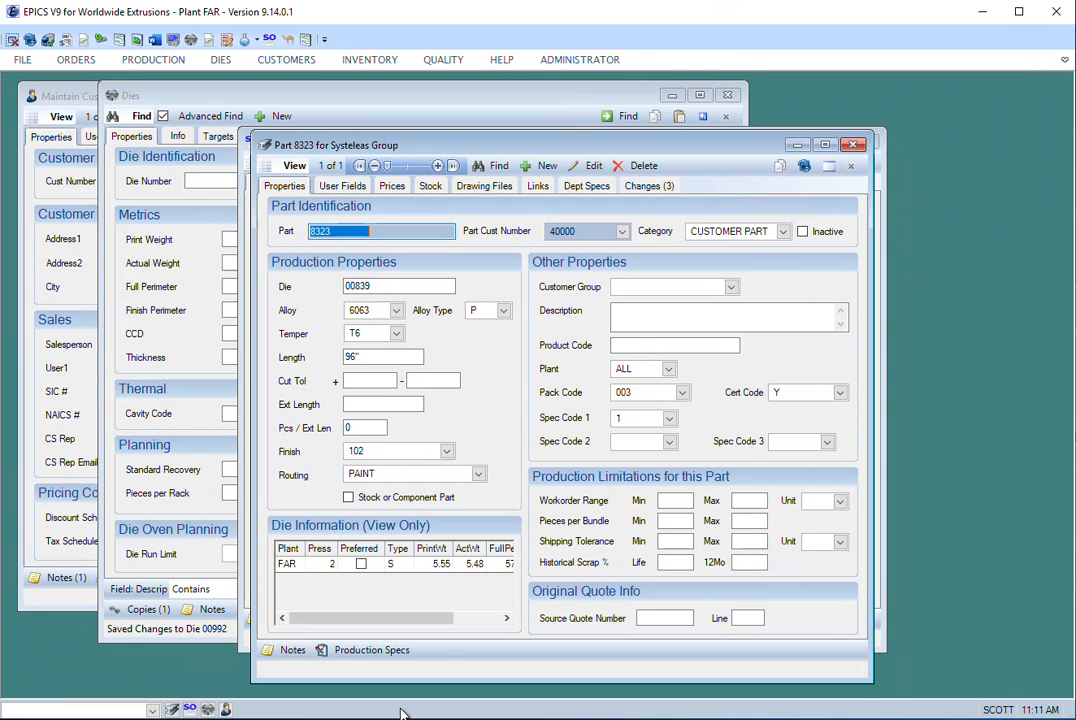
key(Tab)
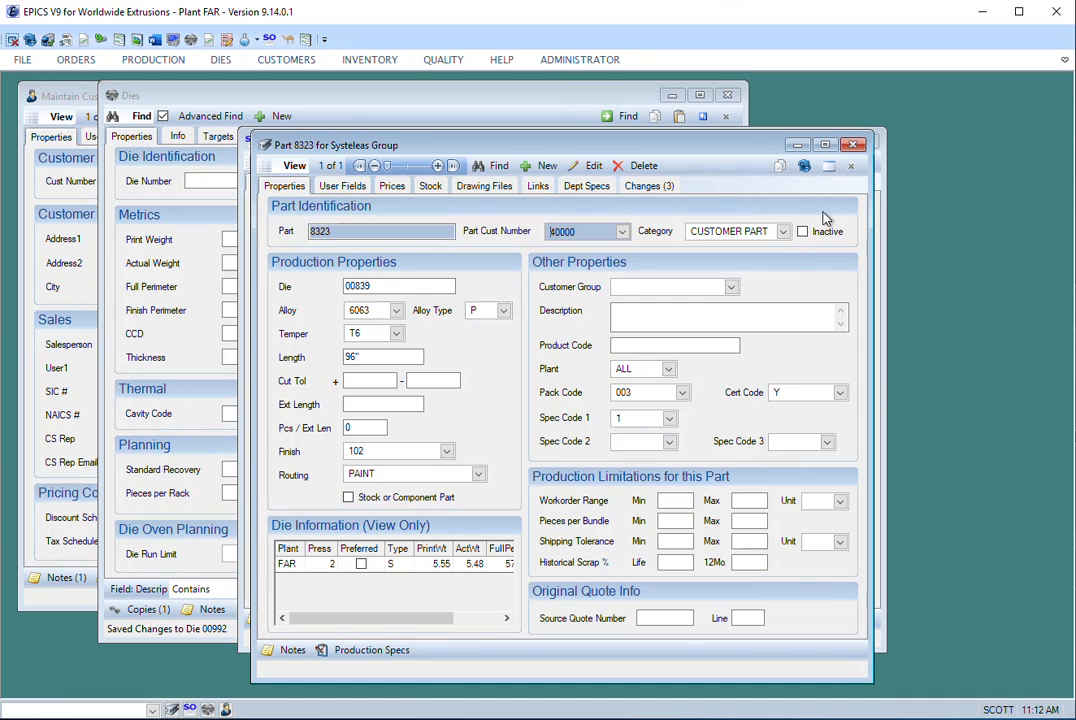
click(855, 144)
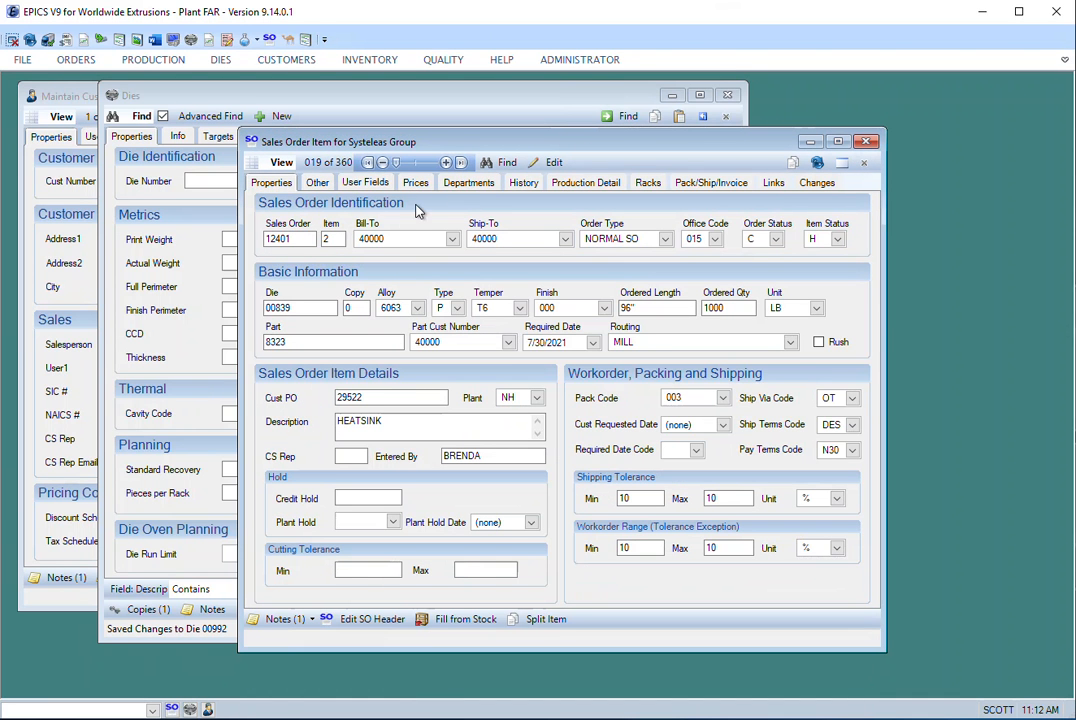
- View the Bill-To customer's details, open its customer maintenance record and close it
mouse_move(385, 238)
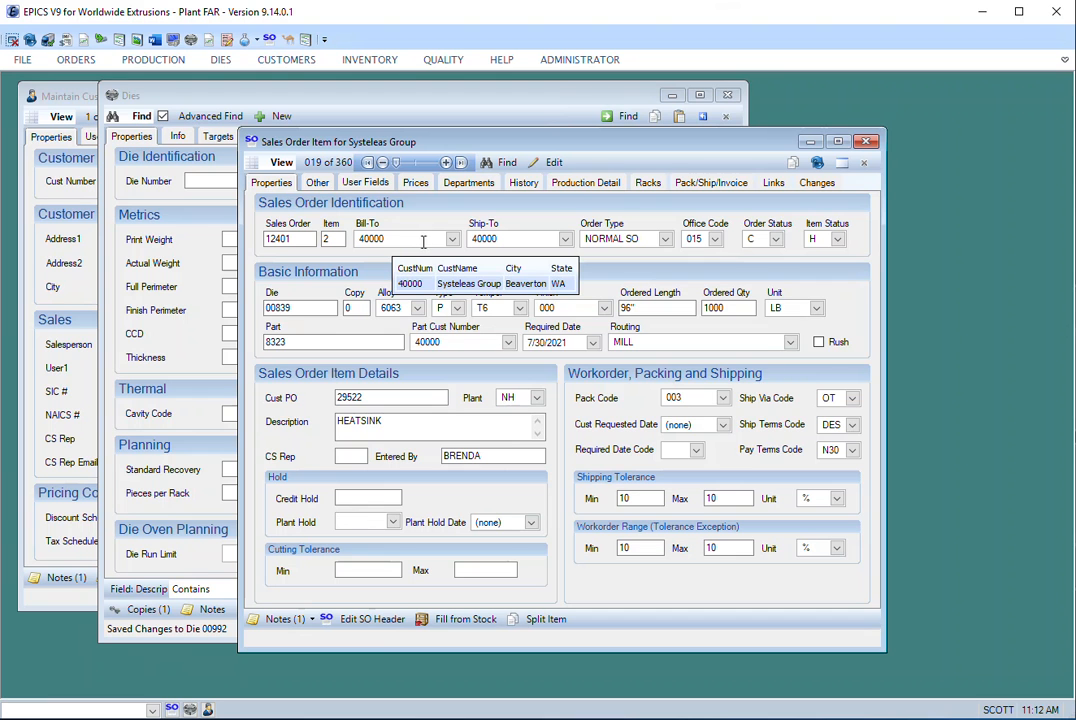
right_click(389, 240)
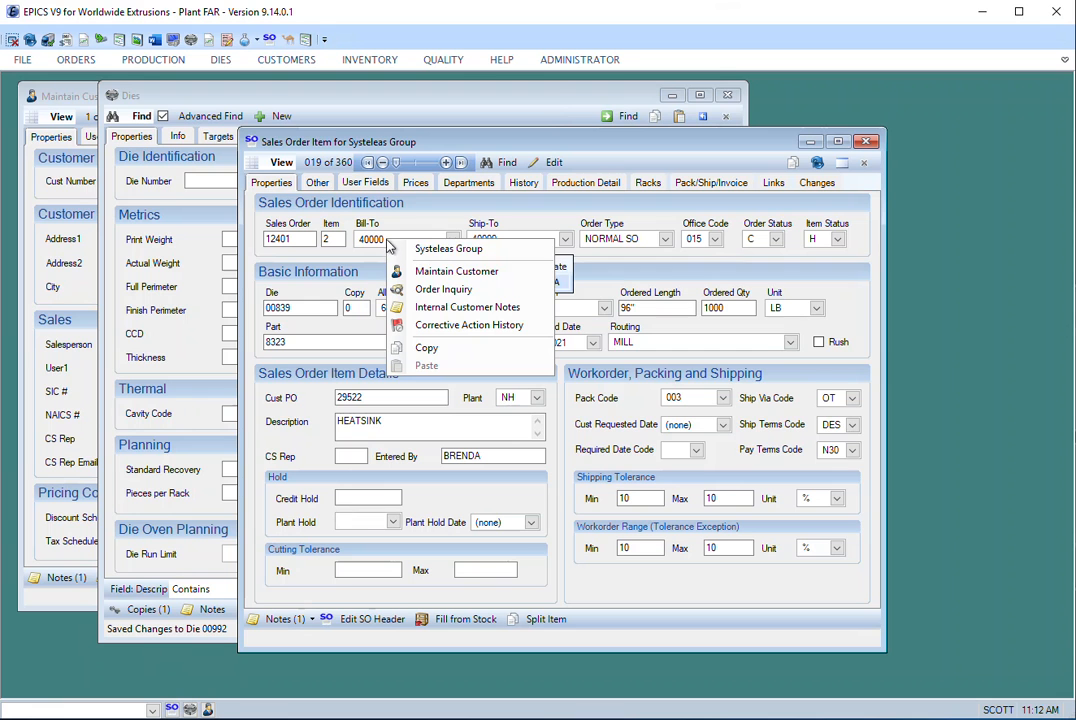
click(508, 276)
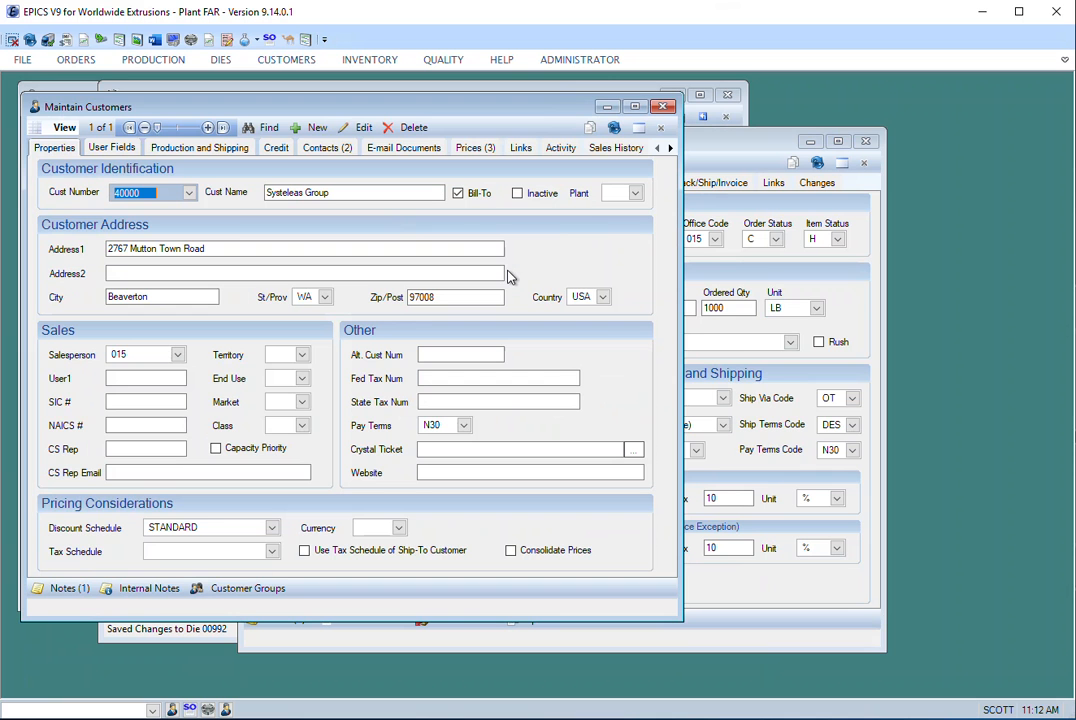
click(663, 107)
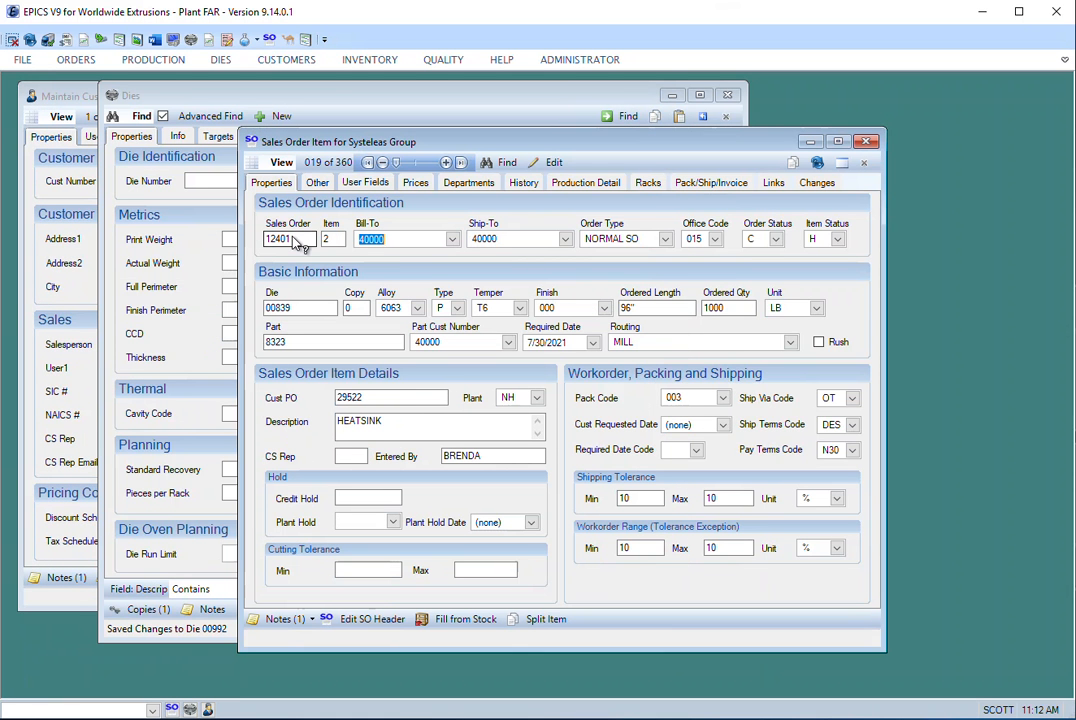
- View the commands available for the sales order number, open the item's own maintenance record, reposition its window and close it
right_click(291, 244)
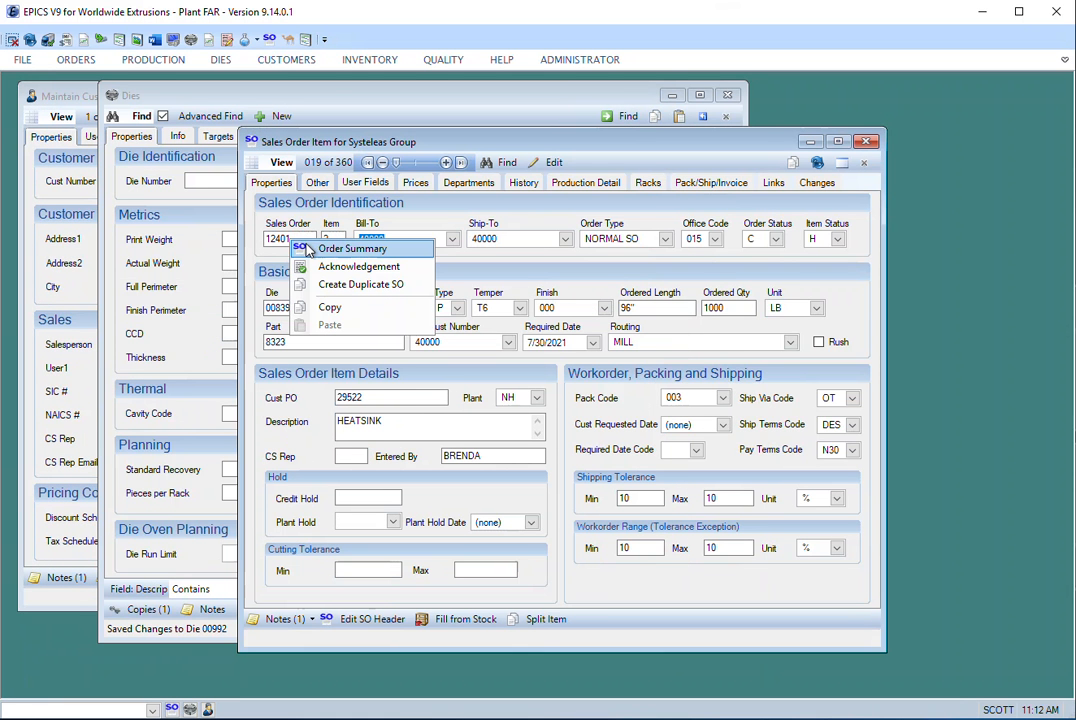
click(288, 241)
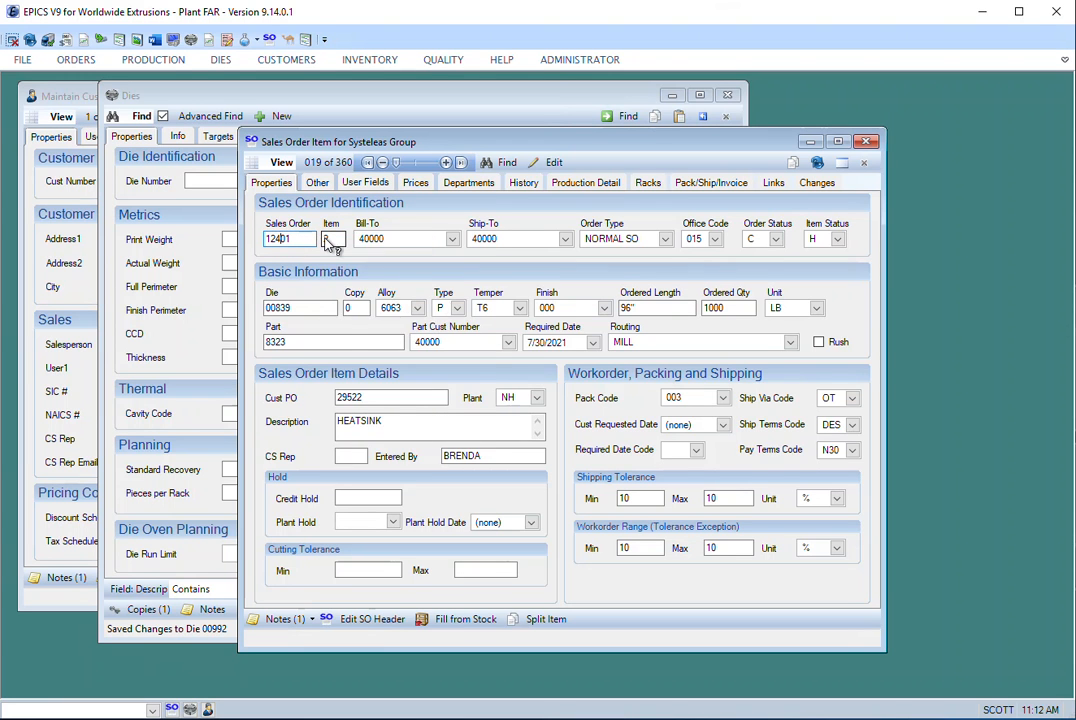
right_click(326, 243)
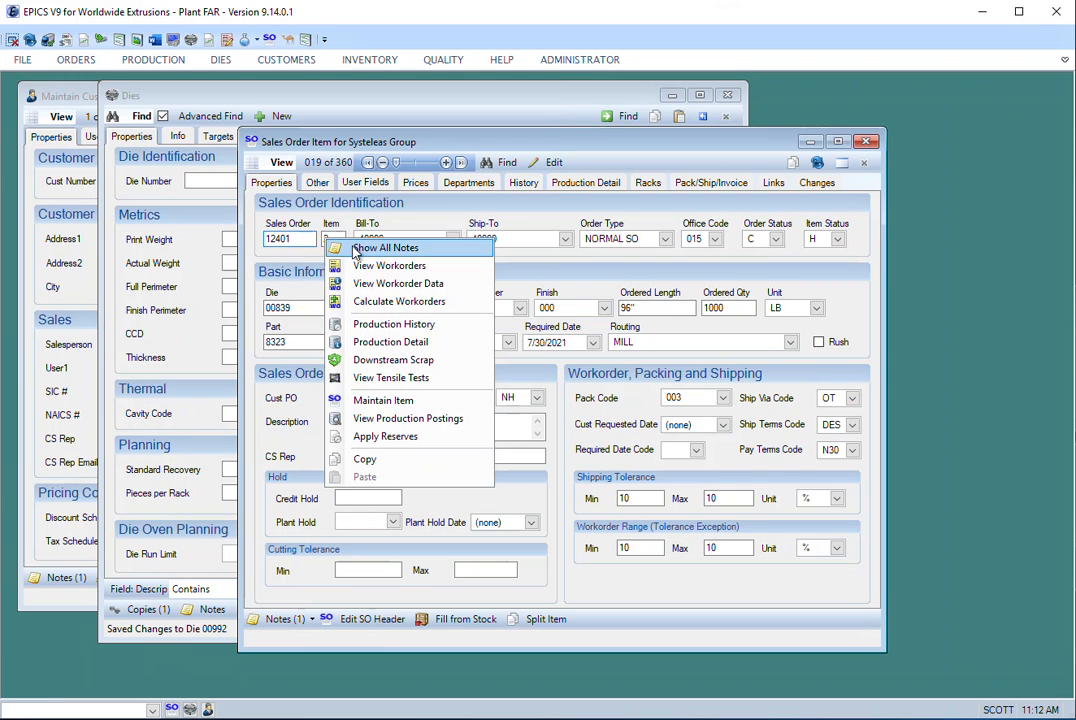
click(457, 401)
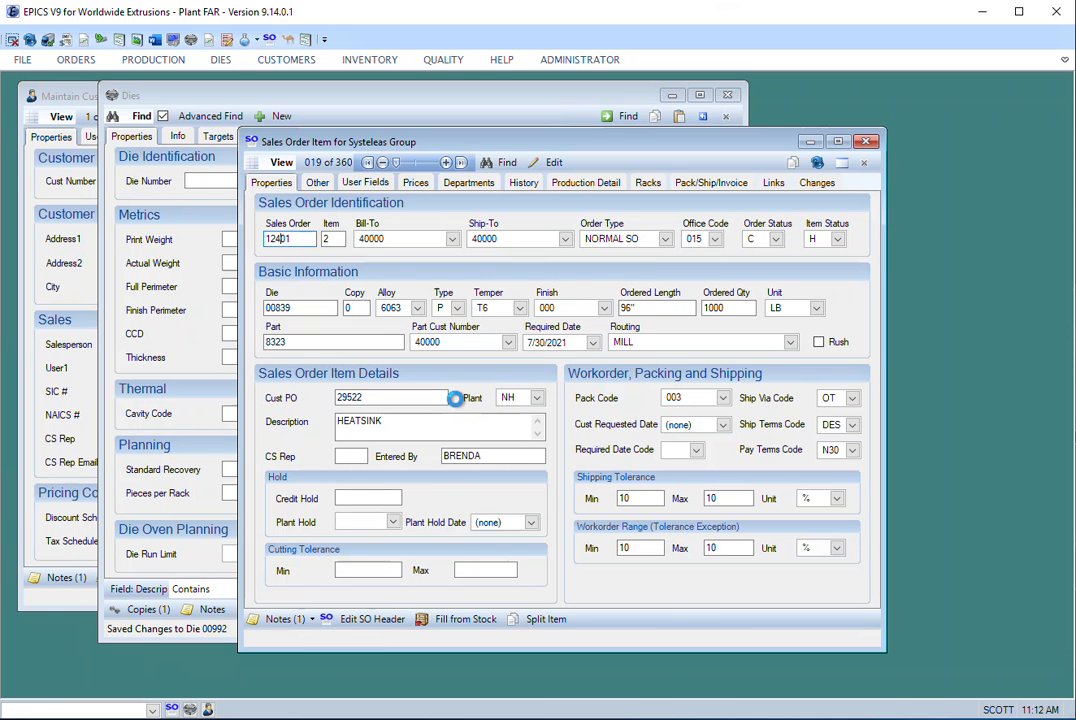
drag(397, 109, 740, 174)
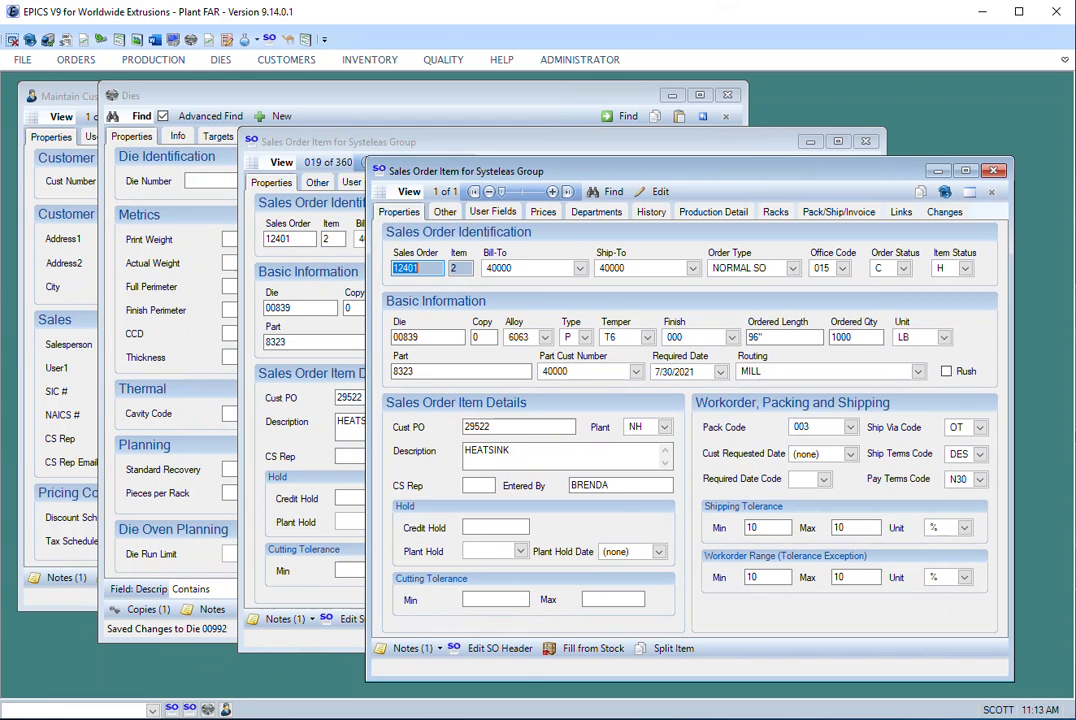
click(995, 170)
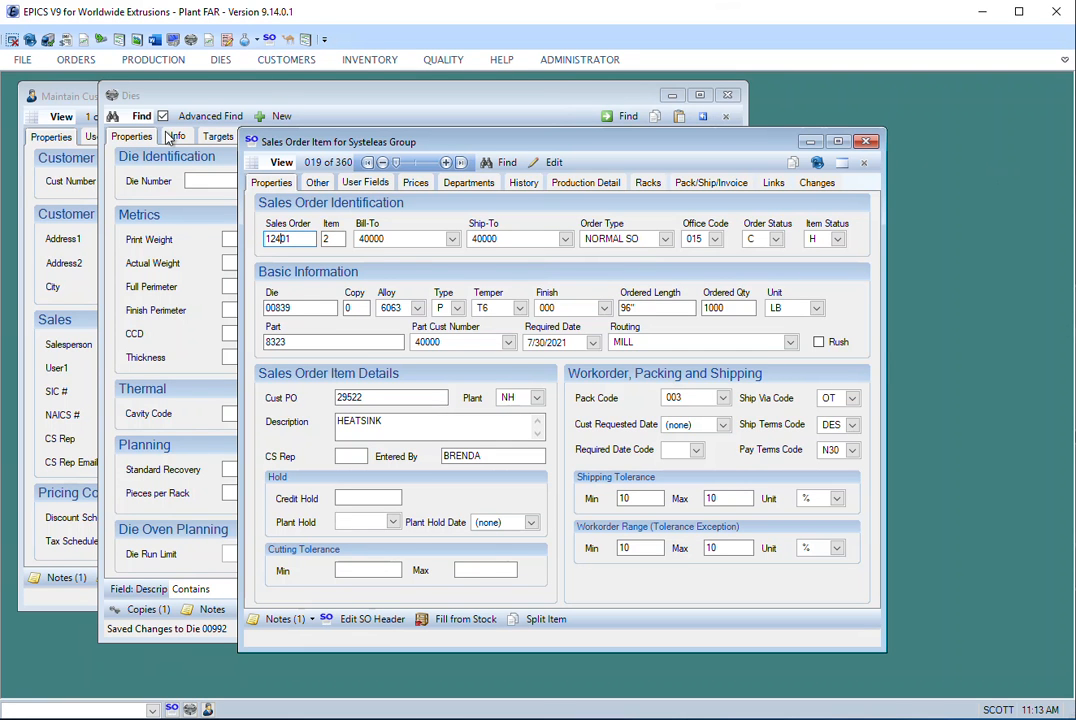
- Clear the die search criteria in the Dies window and retrieve all die records
click(186, 92)
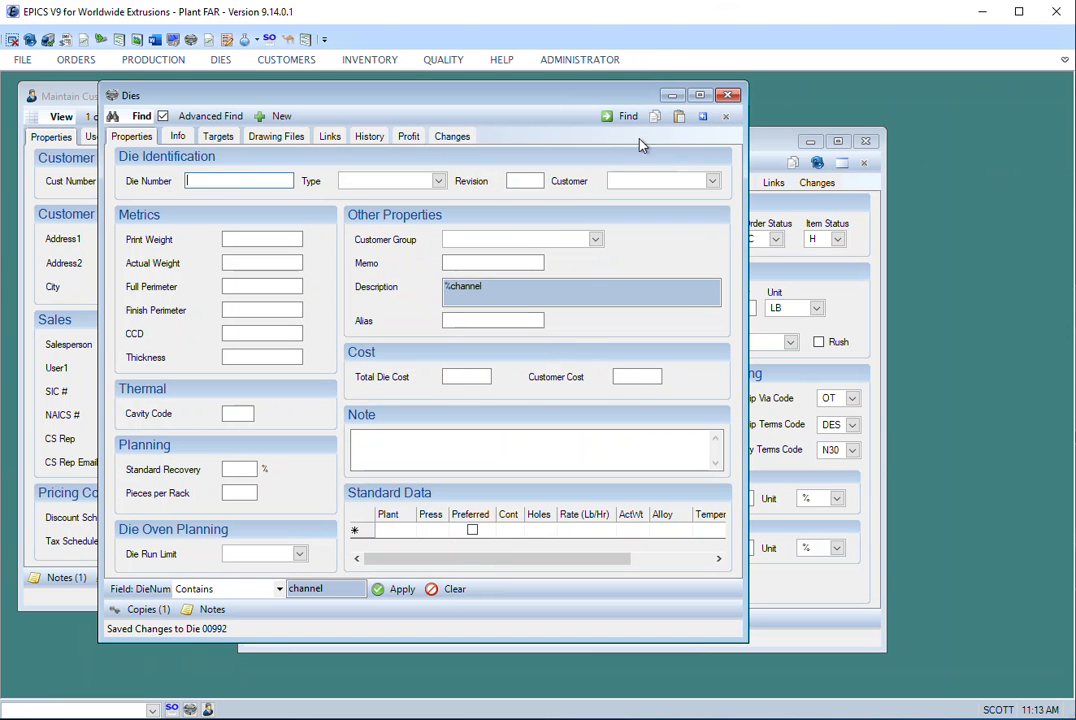
click(701, 117)
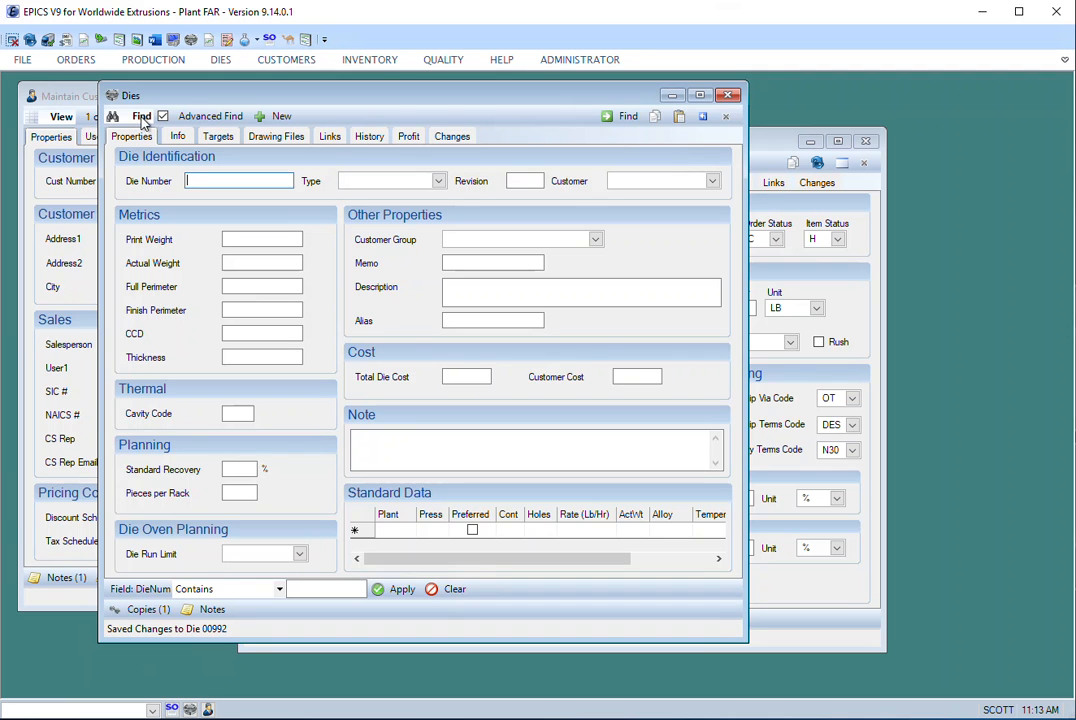
click(66, 92)
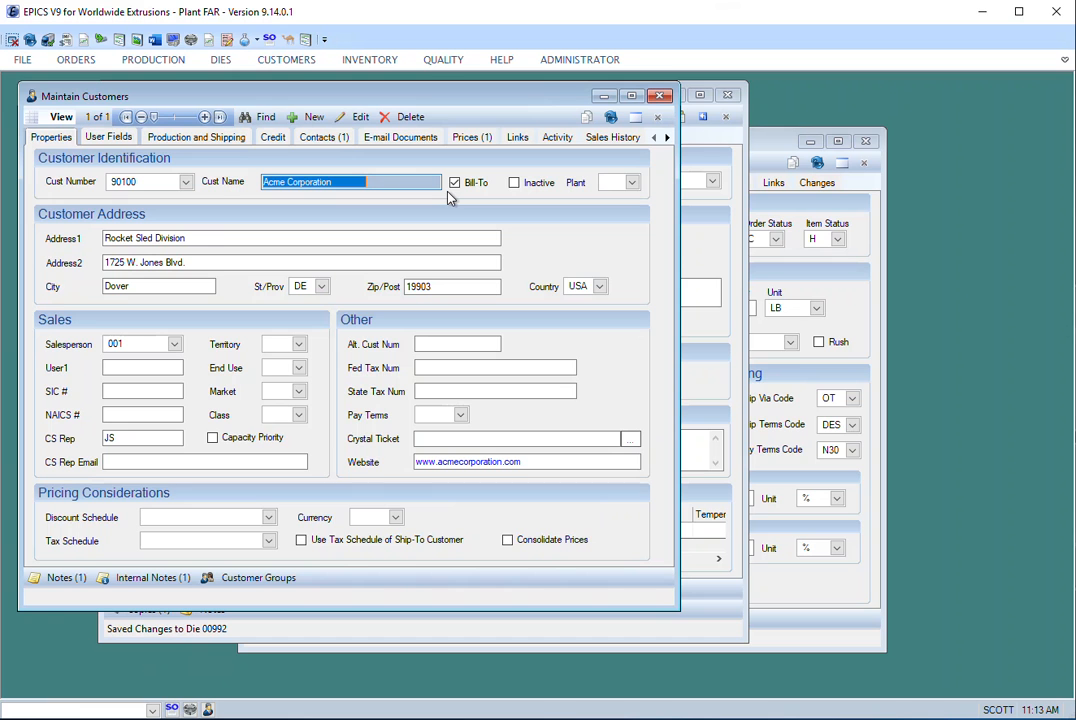
click(741, 174)
click(612, 121)
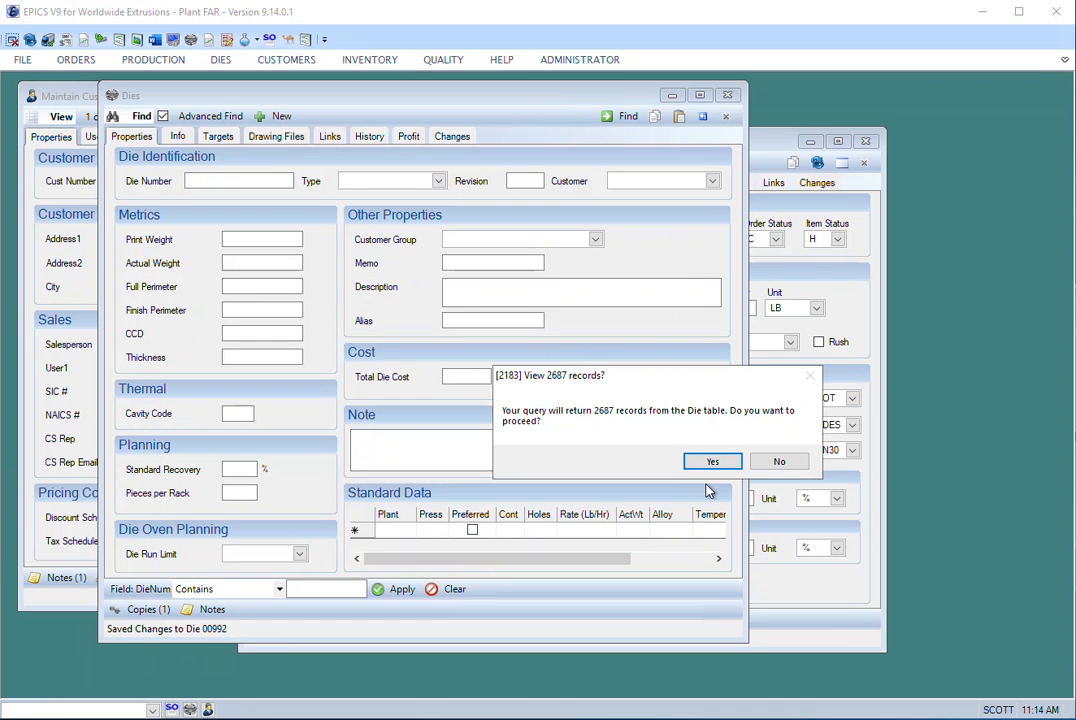
click(711, 458)
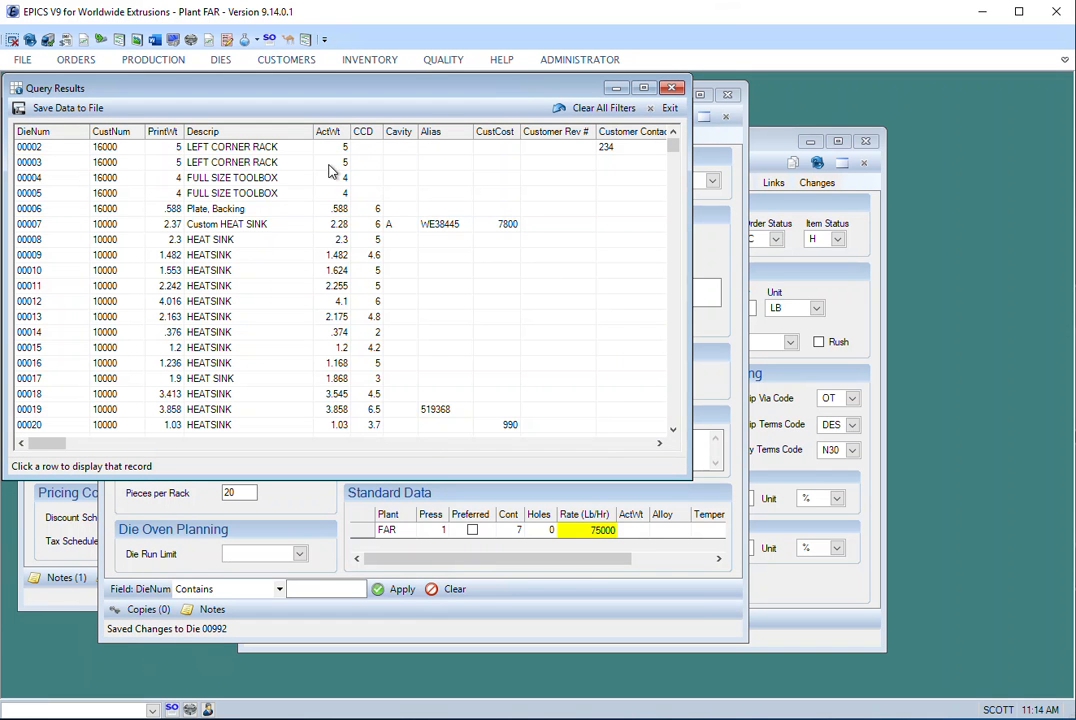
- Sort the die query results by customer number and by description in descending order, and open die 01211
click(108, 134)
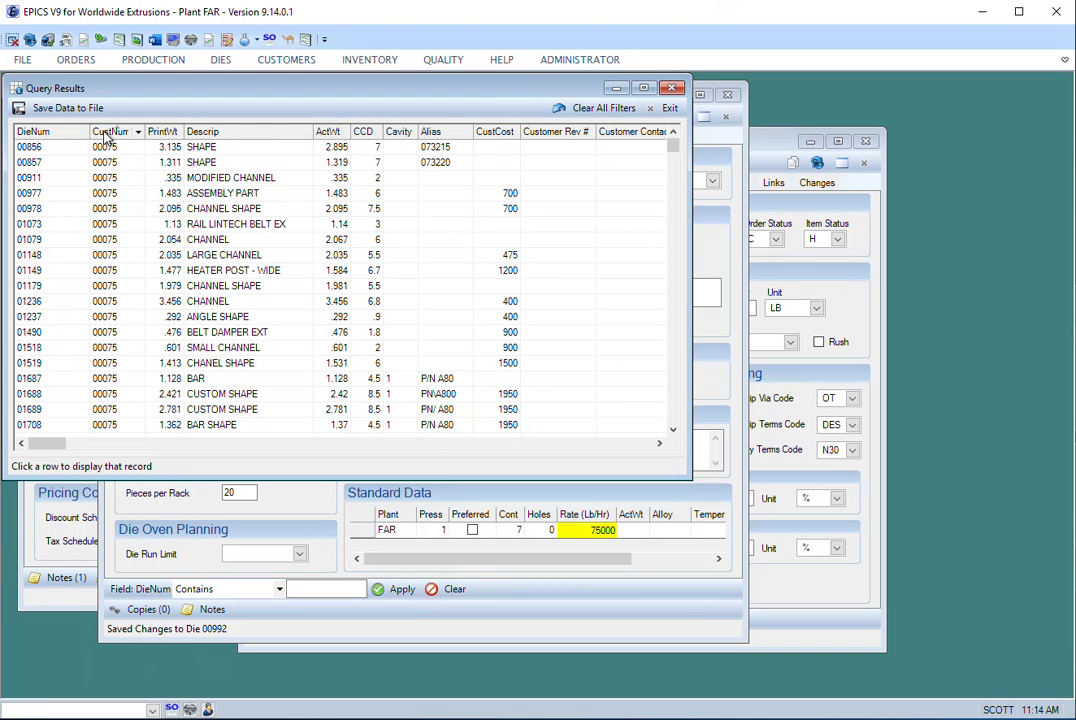
click(214, 133)
click(220, 135)
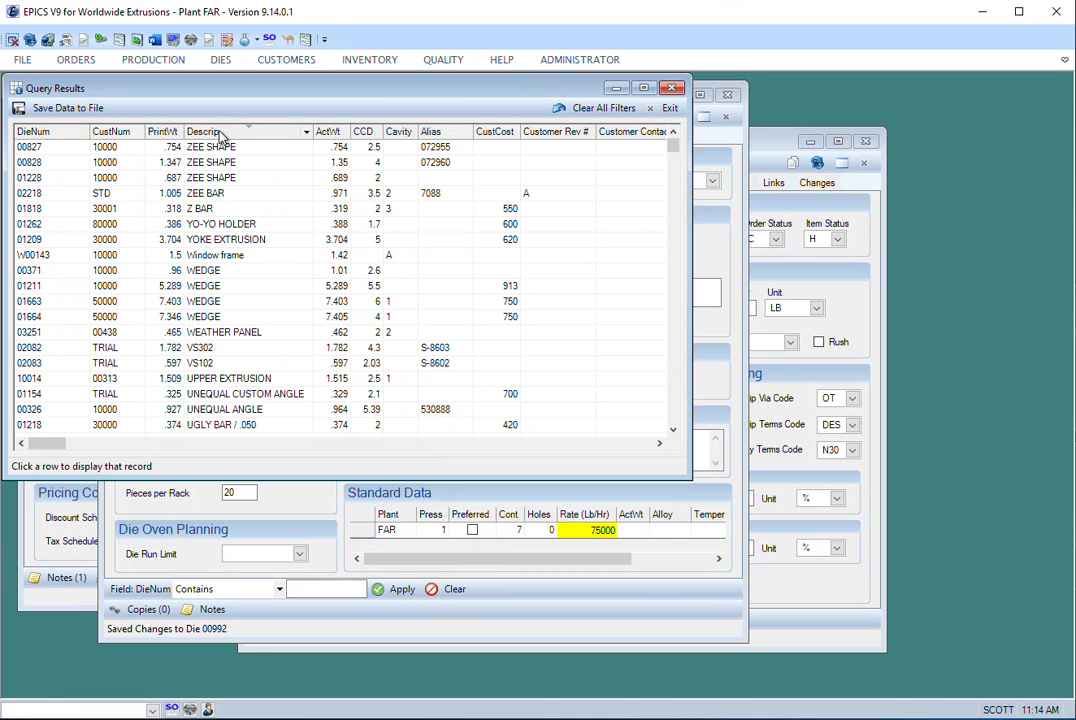
click(31, 286)
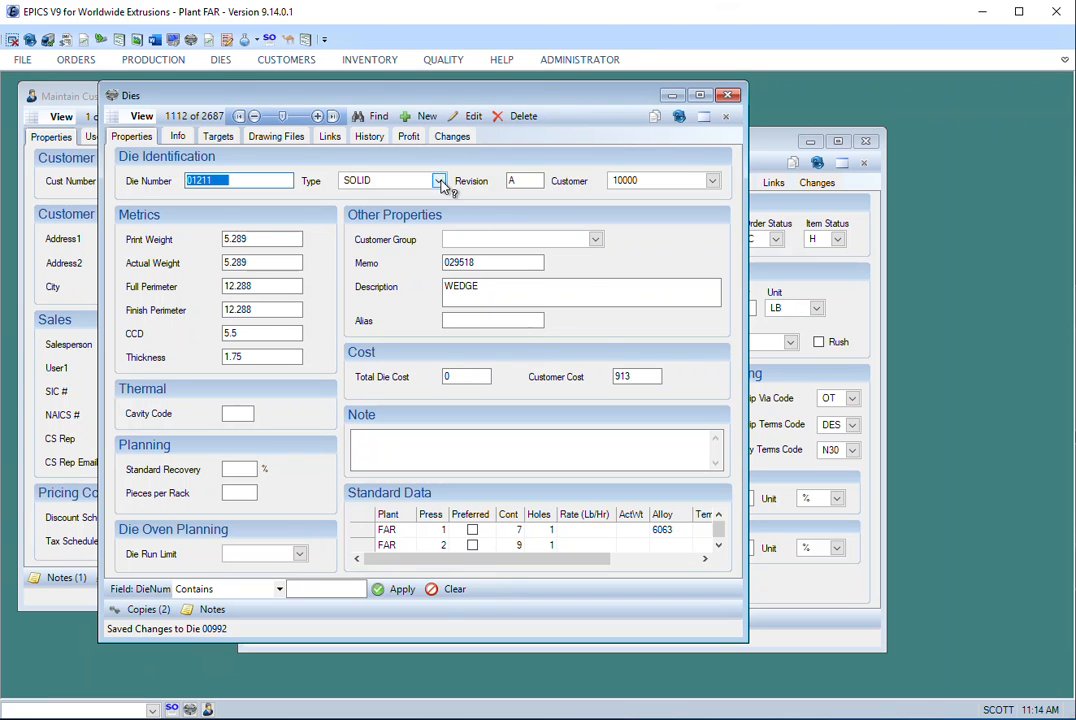
- Start a new die search and view its Type list, and show the Ship Via Code lookup options in the sales order window
click(379, 116)
click(438, 181)
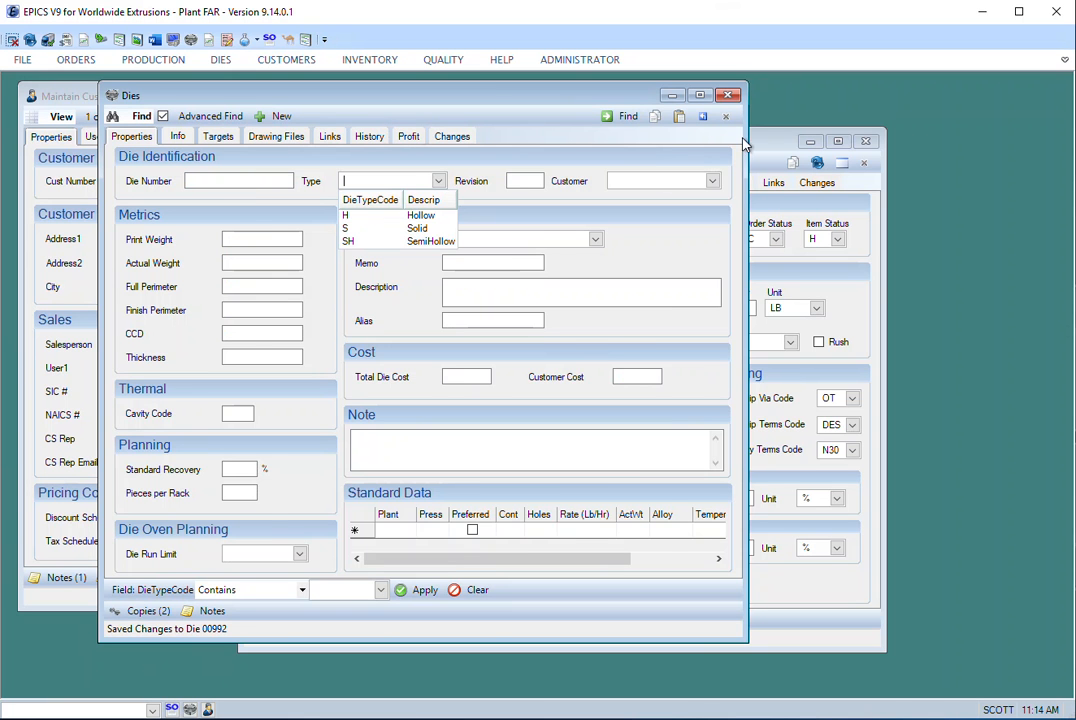
click(760, 160)
right_click(853, 401)
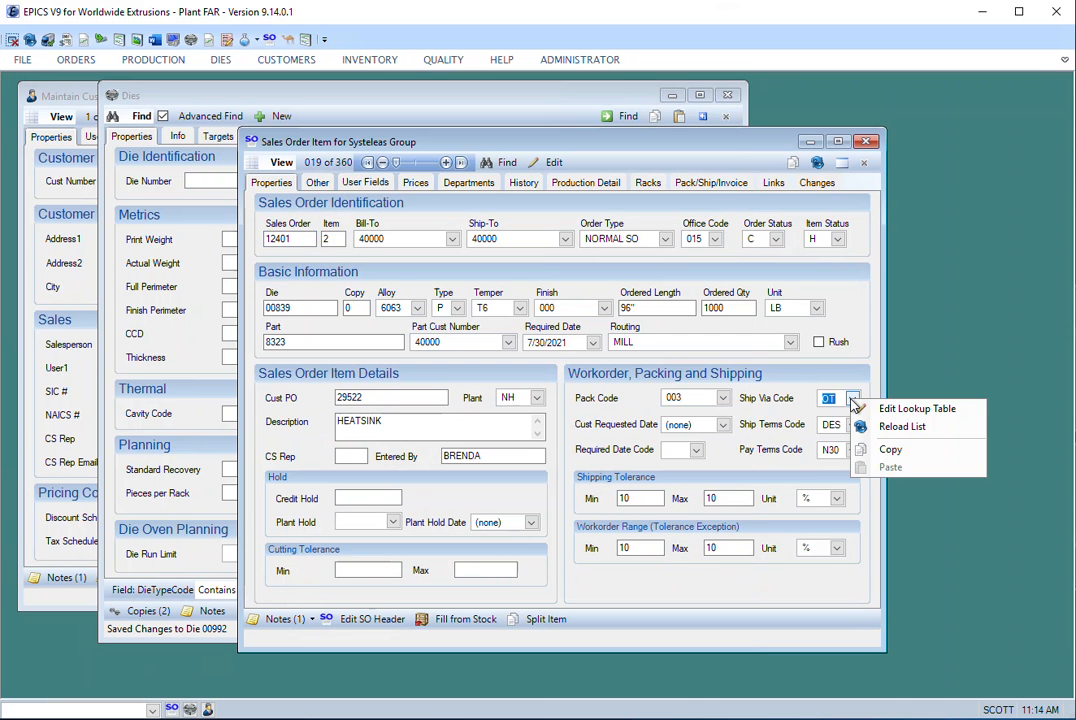
- Start a new sales order search and look up Bill-To customers matching "DOV"
click(498, 163)
click(452, 238)
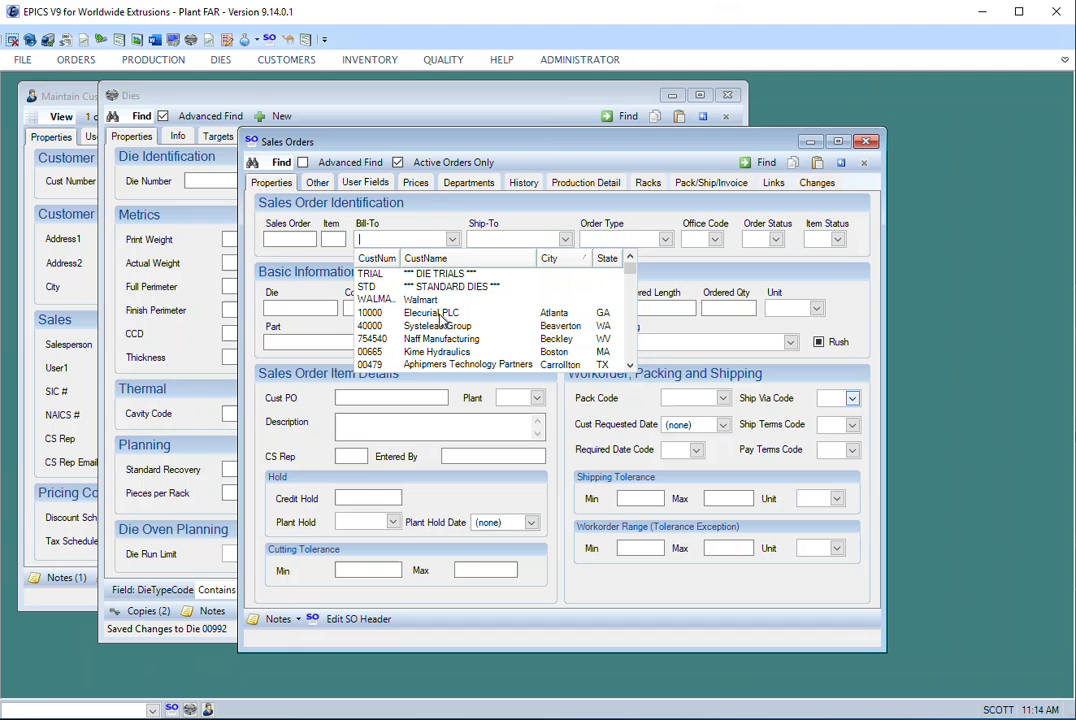
text(DOV)
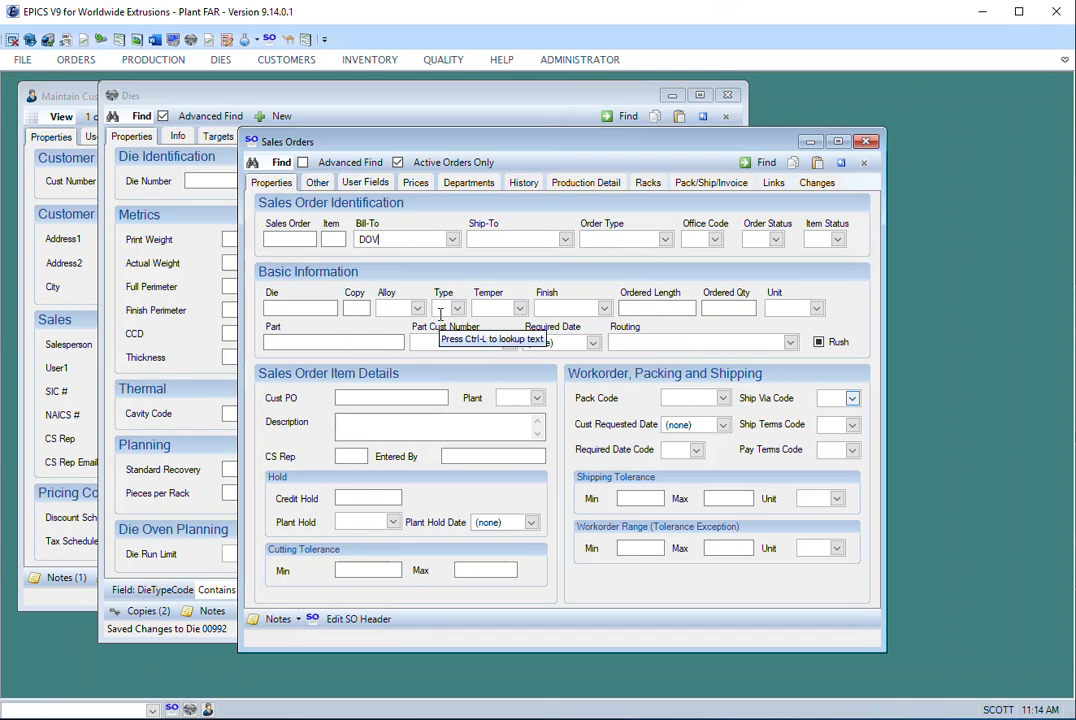
key(ctrl+l)
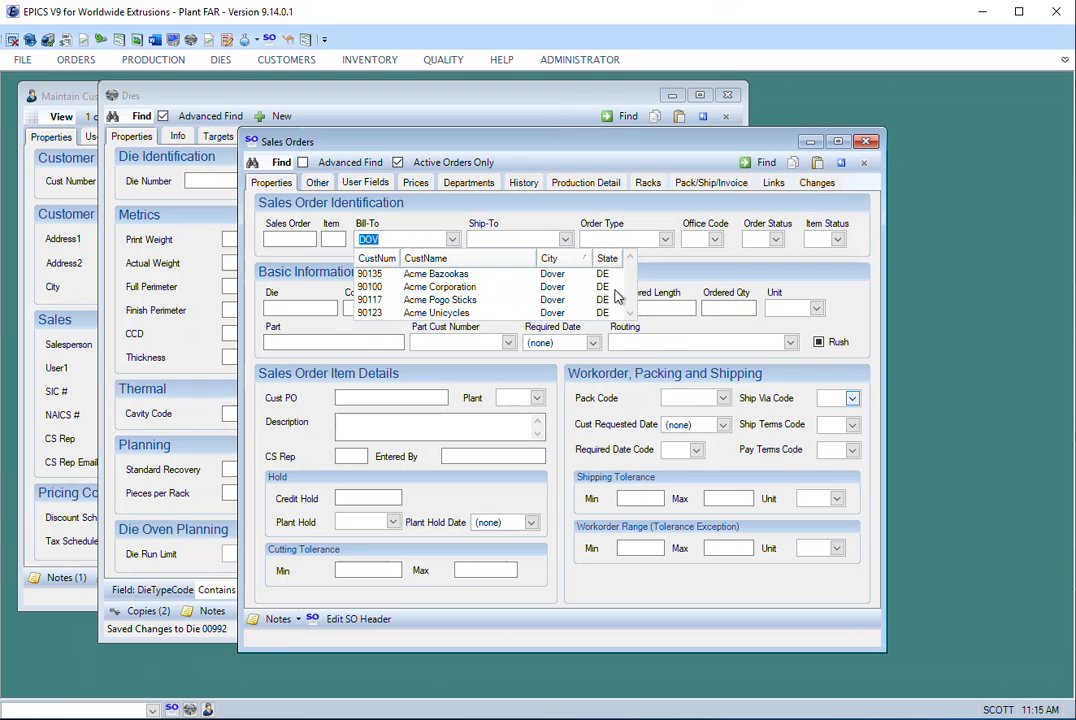
- Clear the sales order search criteria and retrieve all active sales order items
click(841, 163)
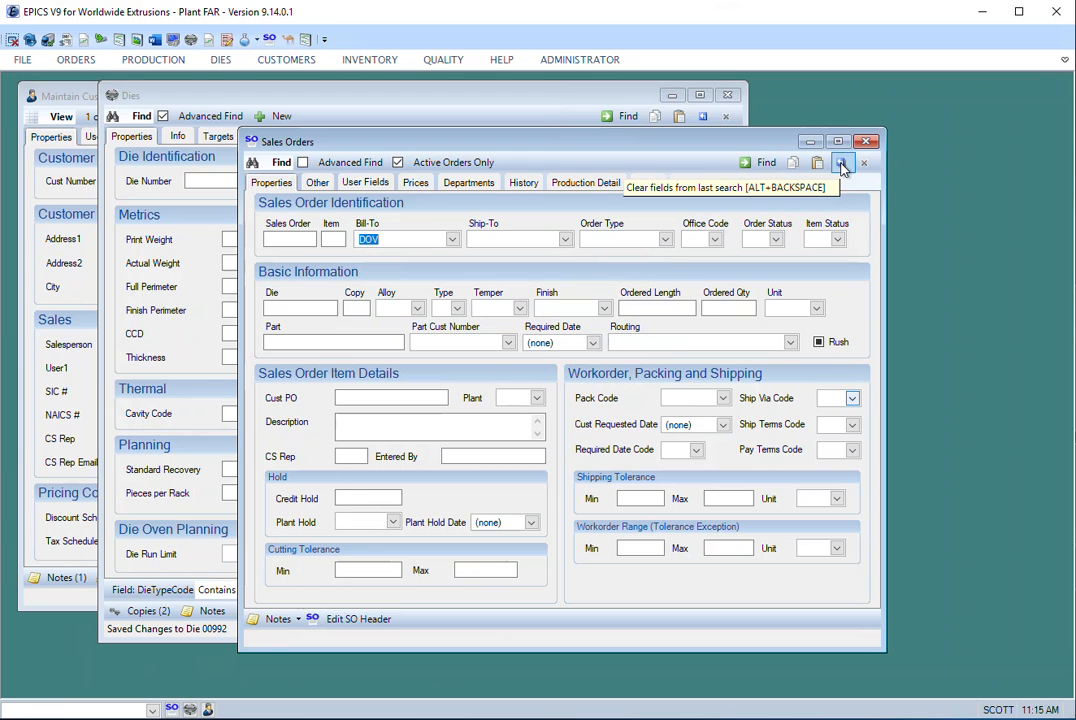
click(841, 165)
click(765, 166)
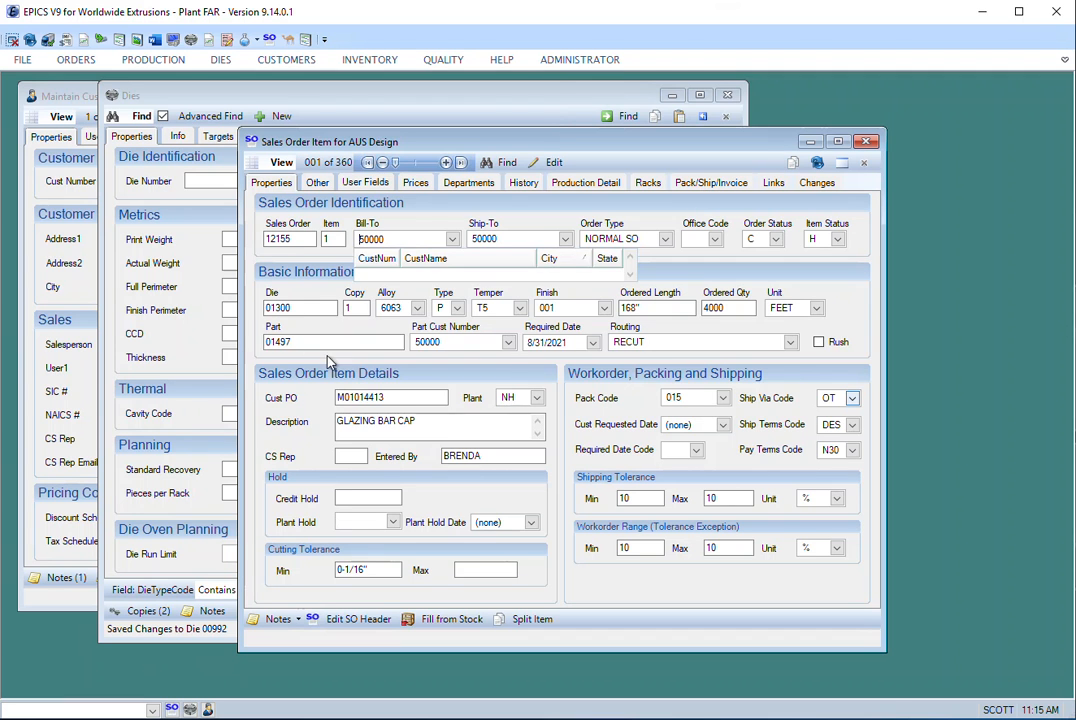
- View the commands available for the die, part, Bill-To, sales order and item number fields of the sales order item
right_click(291, 314)
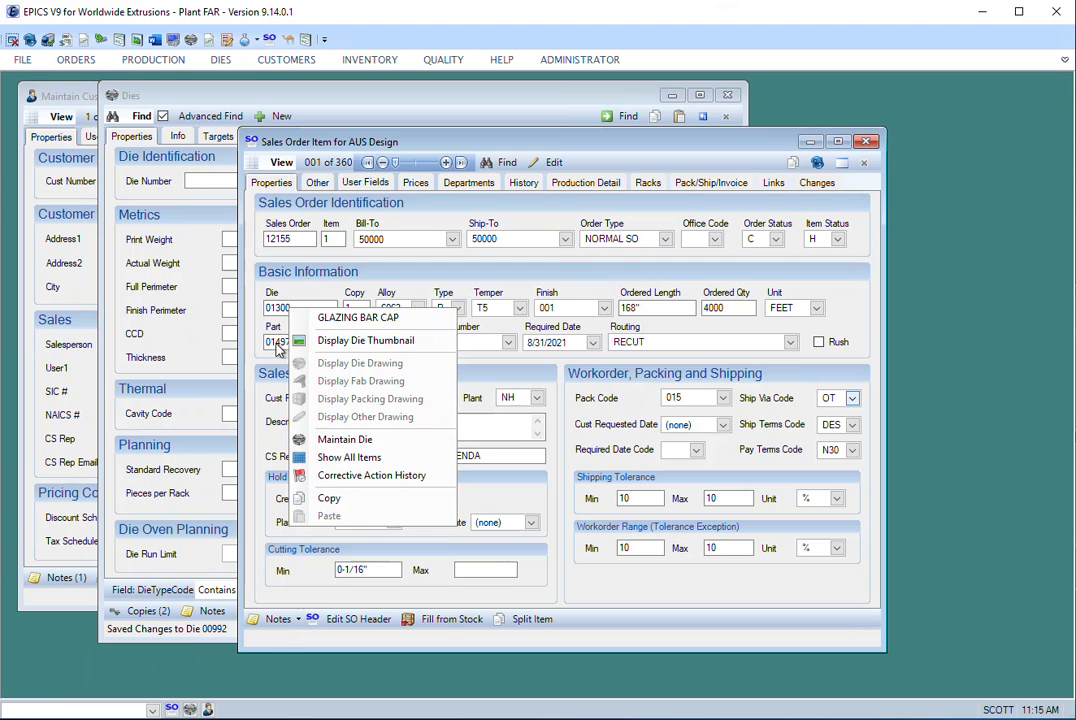
right_click(280, 345)
right_click(398, 242)
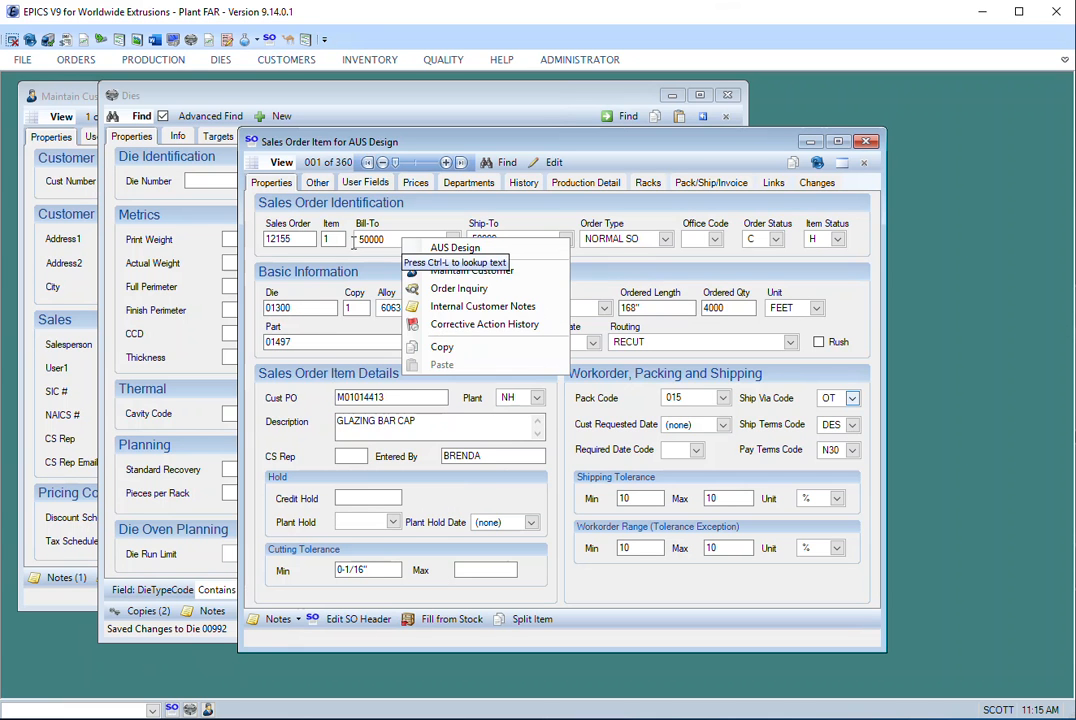
right_click(305, 245)
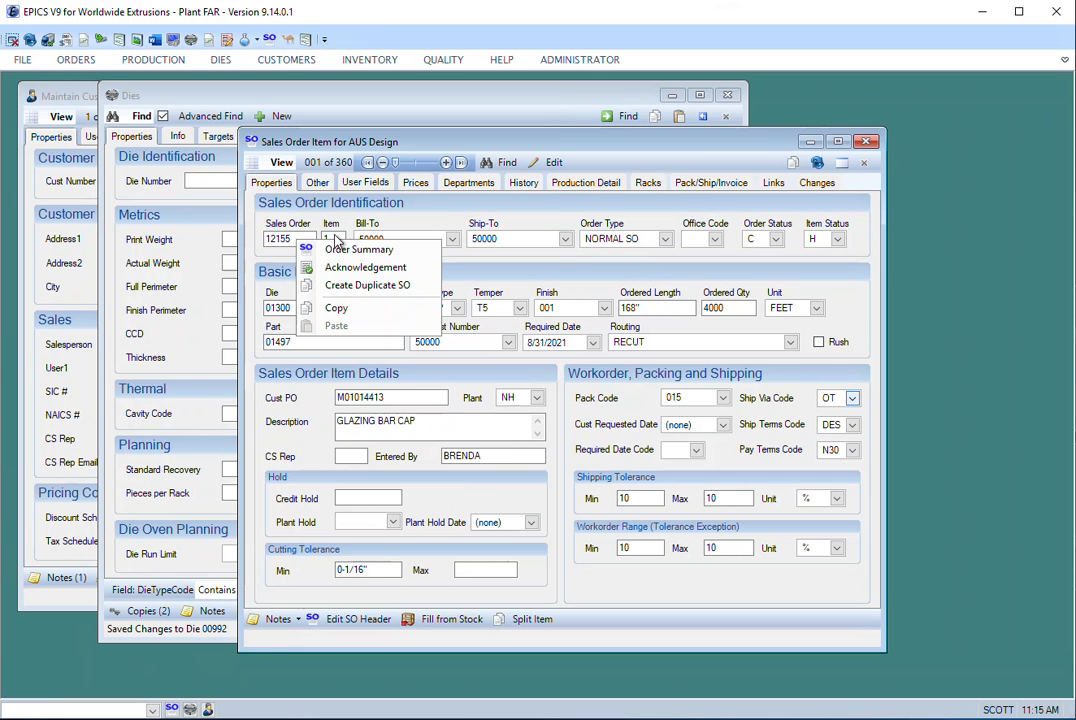
right_click(330, 239)
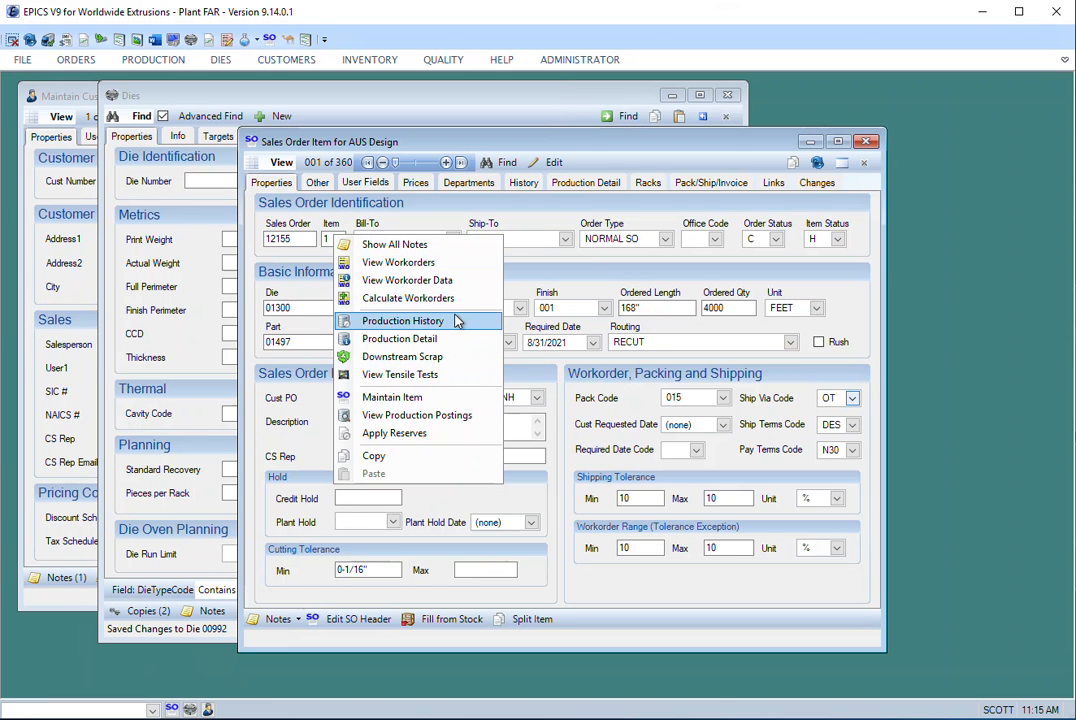
click(678, 148)
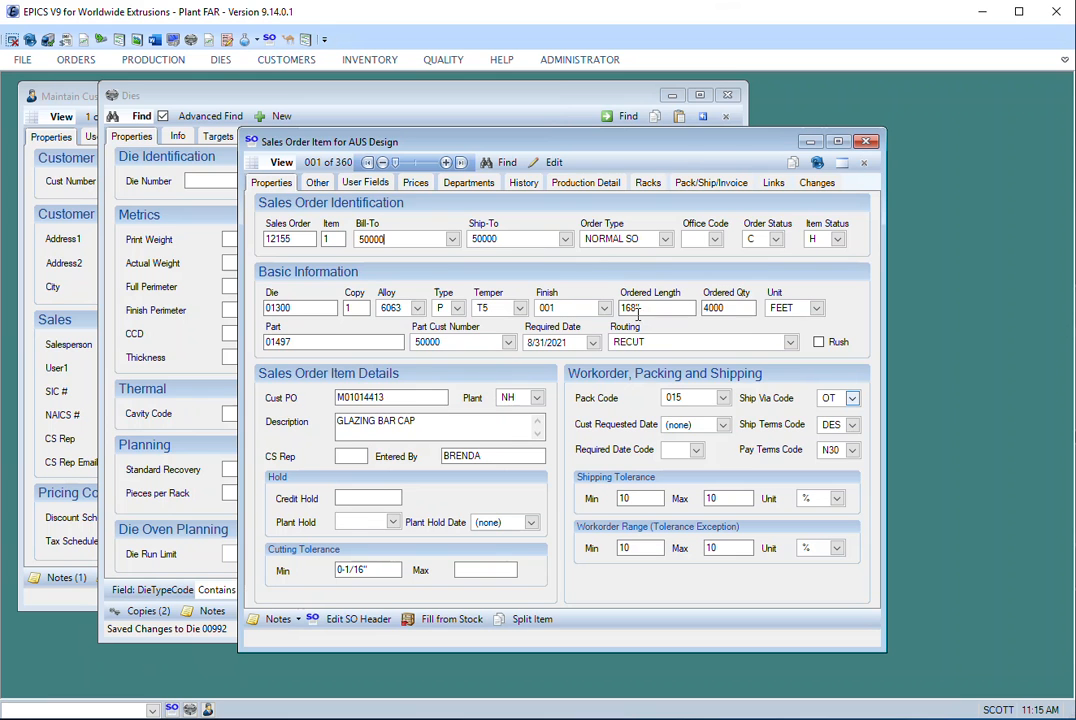